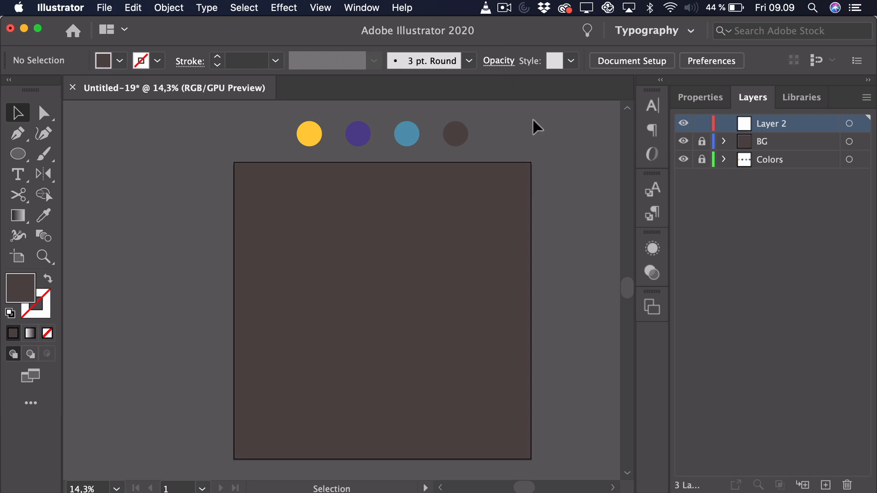
Step: Draw a tall rectangle in the middle of the artboard and fill it with the yellow from the colour swatches
left_click(21, 156)
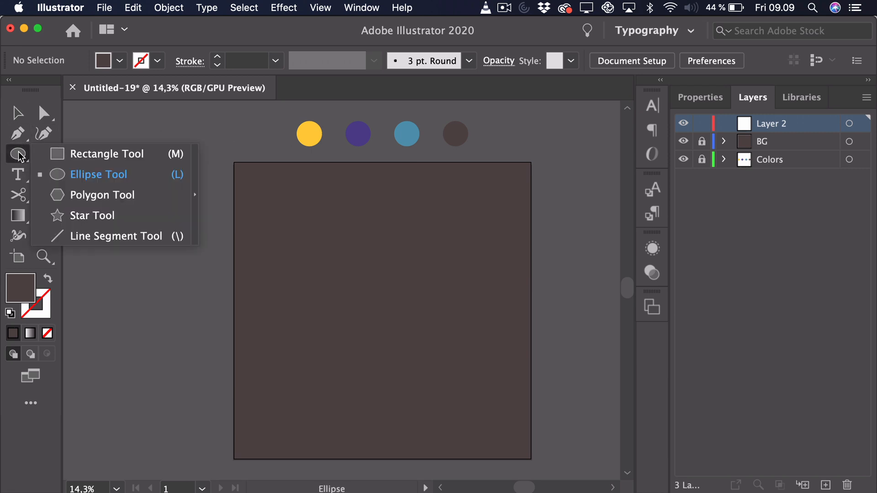
left_click(79, 156)
left_click_drag(322, 214, 407, 347)
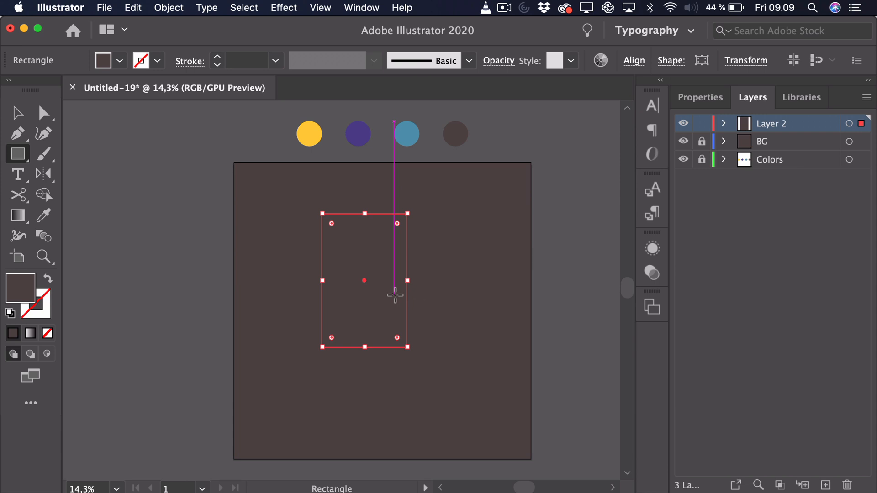
key("i")
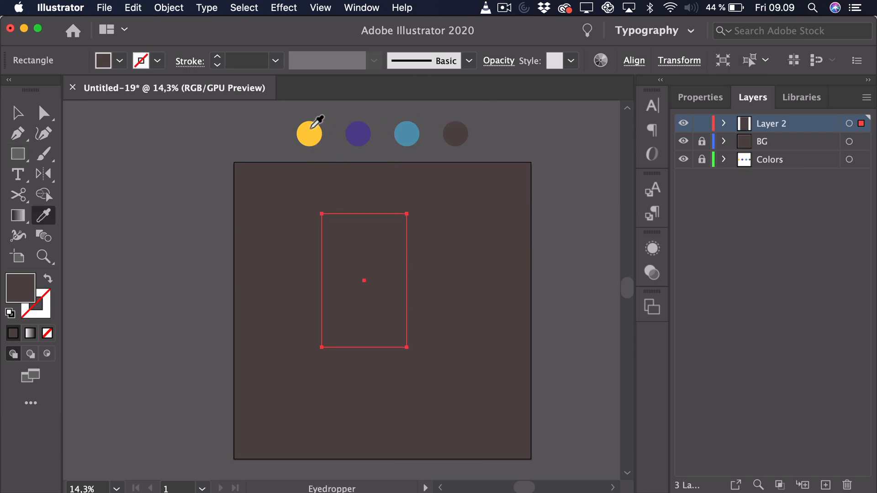
left_click(312, 128)
left_click(18, 113)
left_click(321, 229)
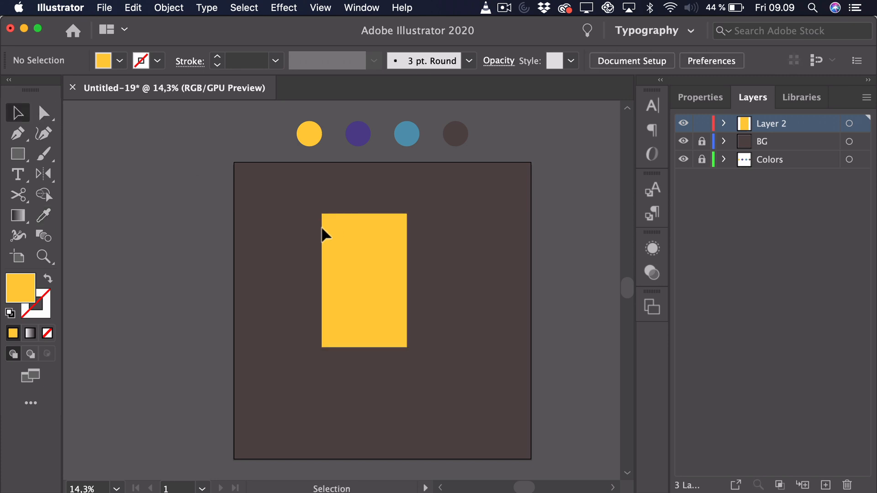
left_click_drag(372, 229, 390, 230)
left_click(150, 185)
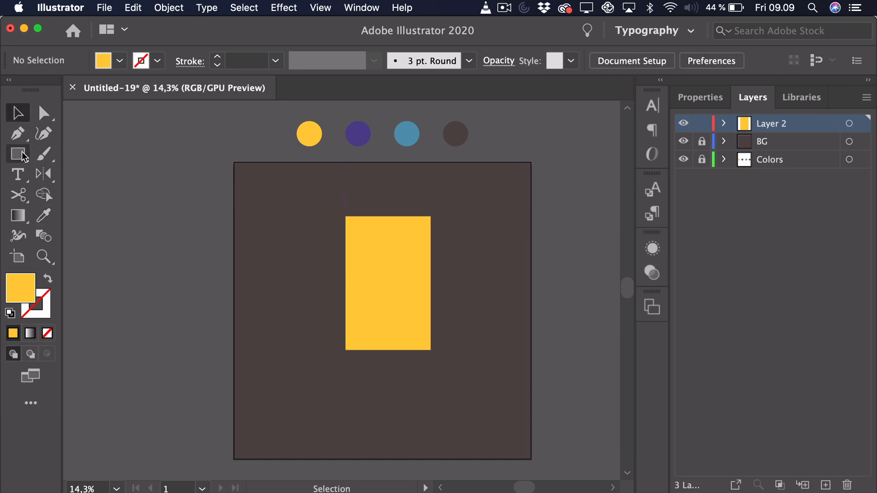
Step: Draw a small yellow circle with the Ellipse tool and place it beyond the rectangle's lower-right side
left_click(22, 152)
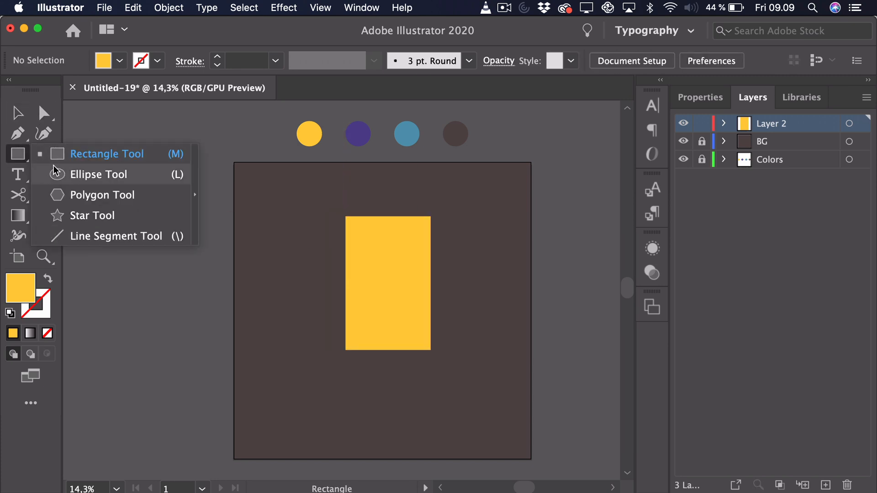
left_click(53, 173)
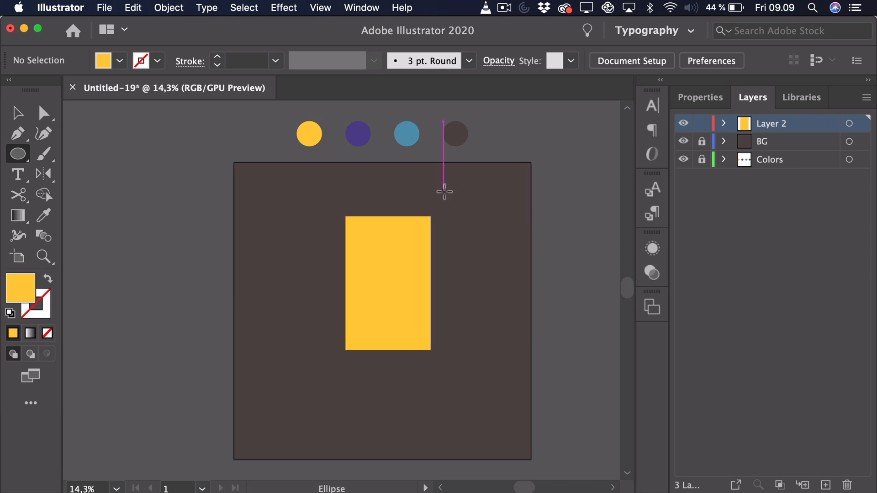
left_click_drag(443, 192, 459, 208)
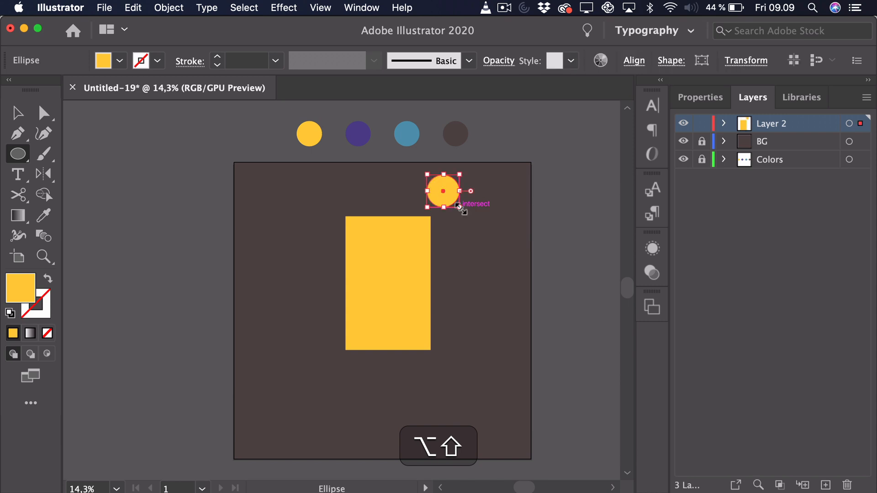
key("c")
key("v")
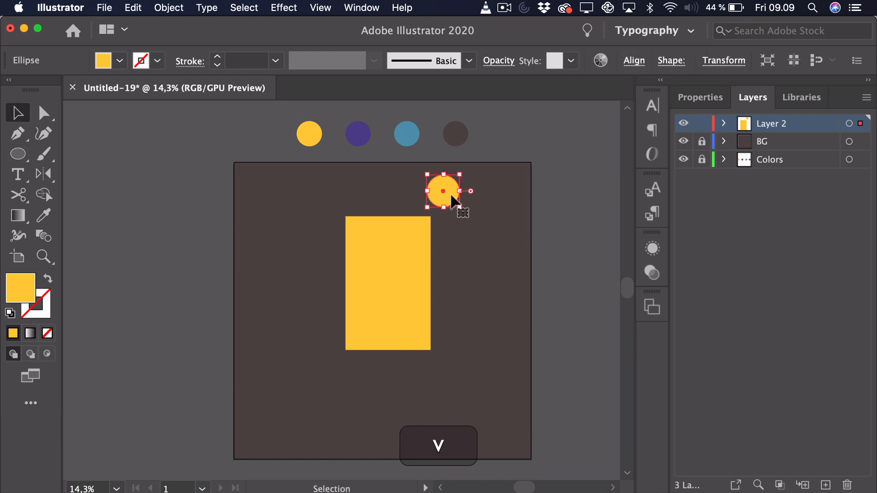
left_click_drag(462, 196, 503, 328)
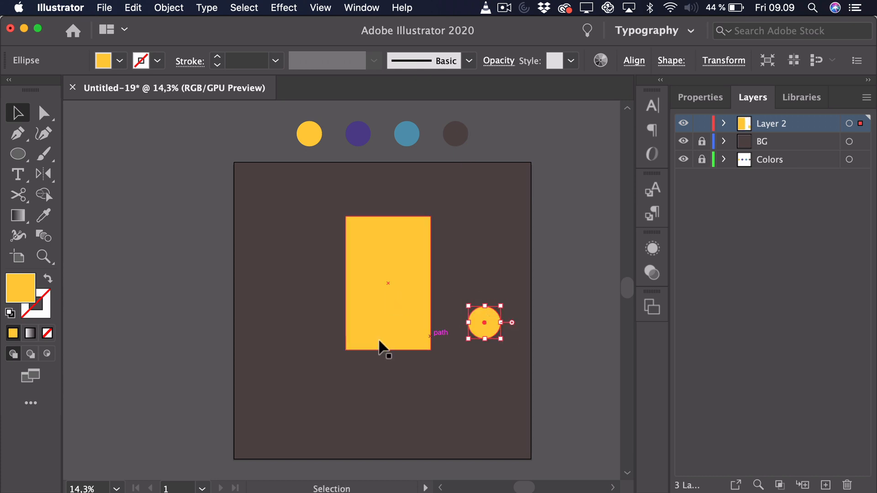
Step: Move the yellow rectangle up to the artboard's top edge and stretch its bottom edge down to overlap the circle
left_click_drag(398, 284, 436, 231)
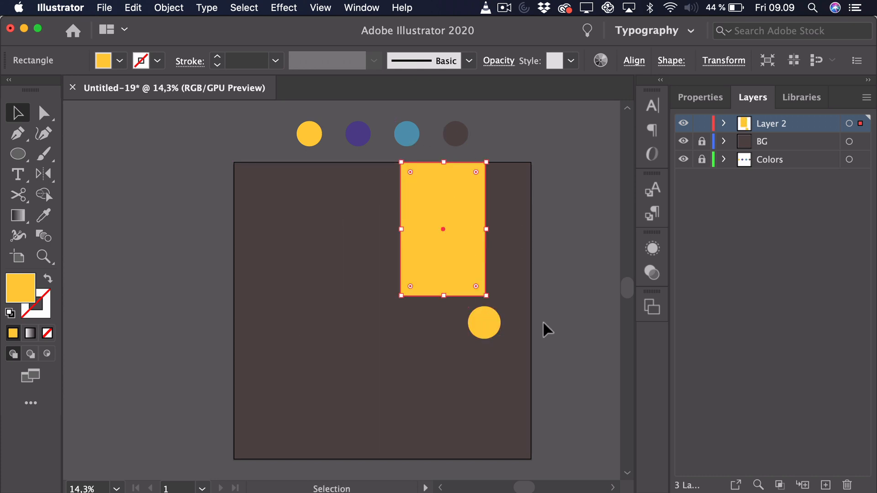
left_click(503, 287)
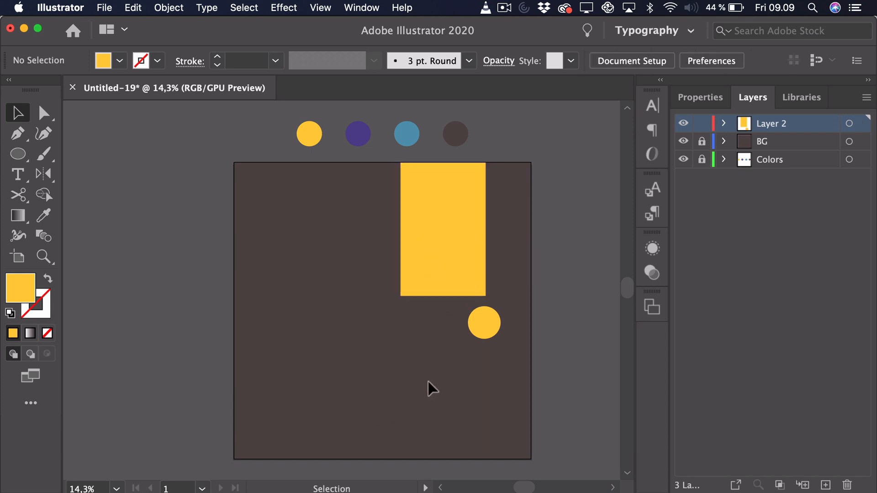
left_click(435, 252)
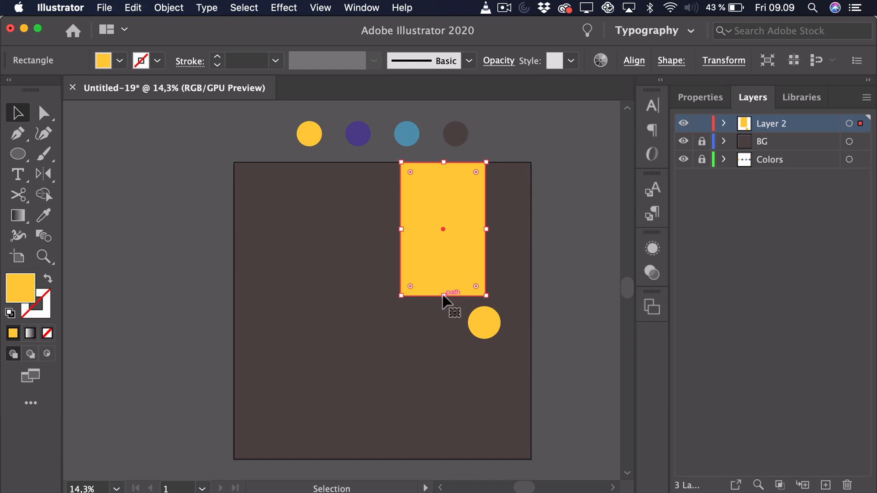
left_click_drag(444, 298, 548, 321)
left_click(554, 332)
Step: Move the circle so that its right anchor snaps to the rectangle's bottom-right corner
key("z")
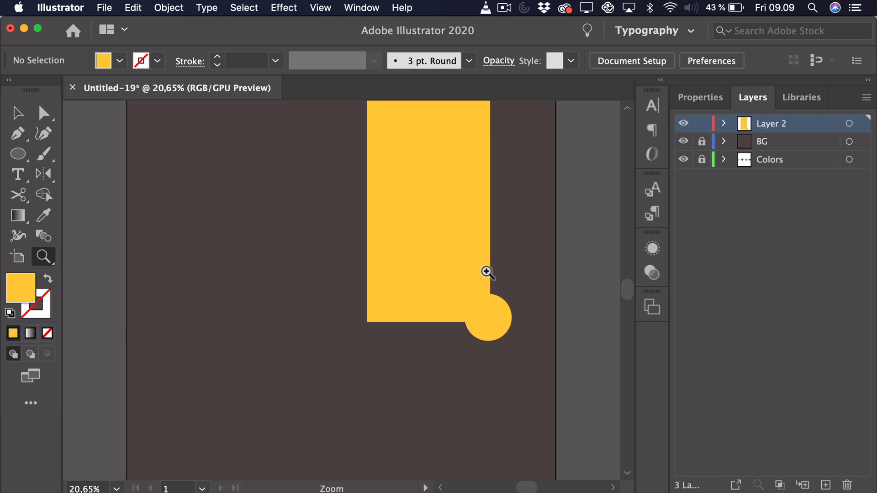
key("v")
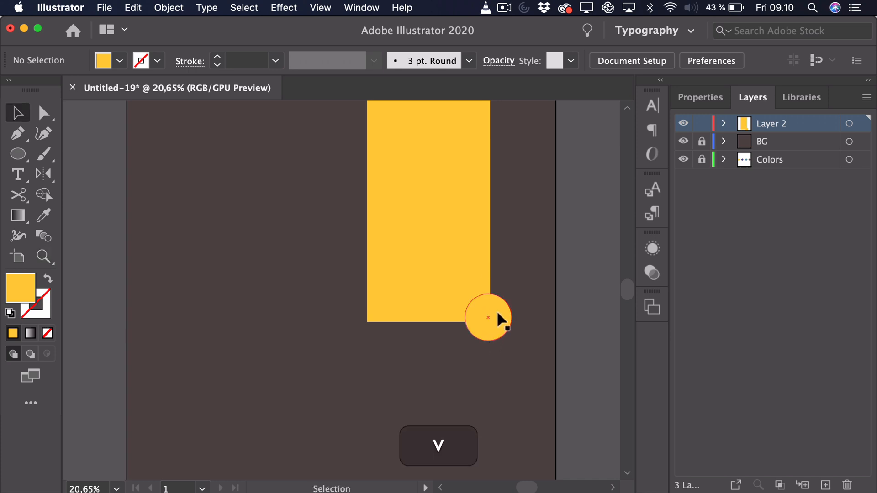
left_click_drag(496, 319, 575, 314)
key("z")
key("space")
left_click_drag(496, 323, 505, 315)
key("c")
key("v")
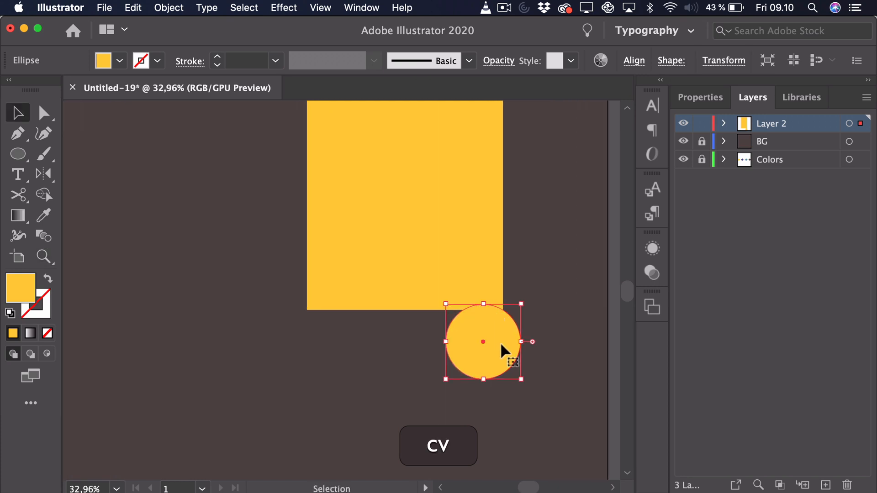
key("a")
left_click(520, 342)
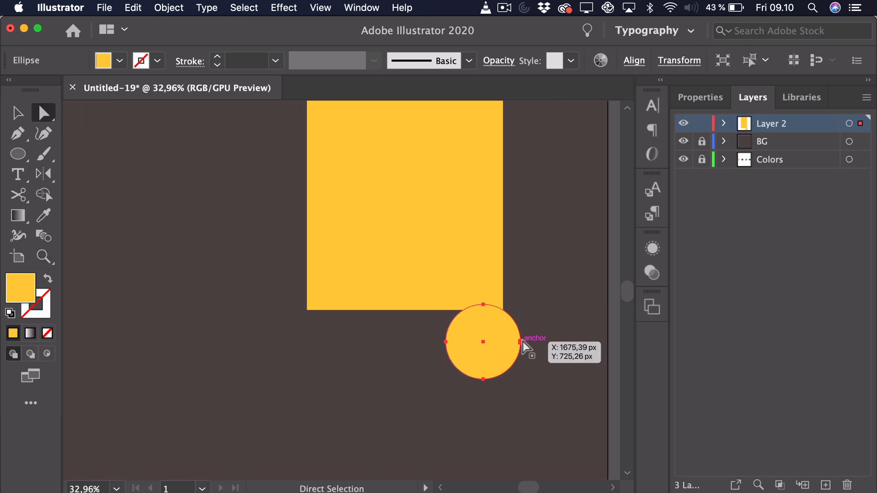
left_click(481, 262)
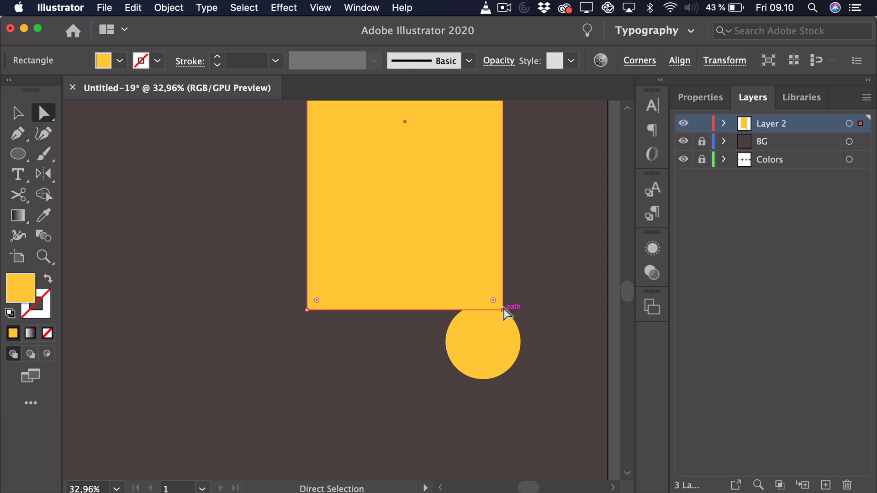
left_click(502, 311)
key("v")
left_click(494, 340)
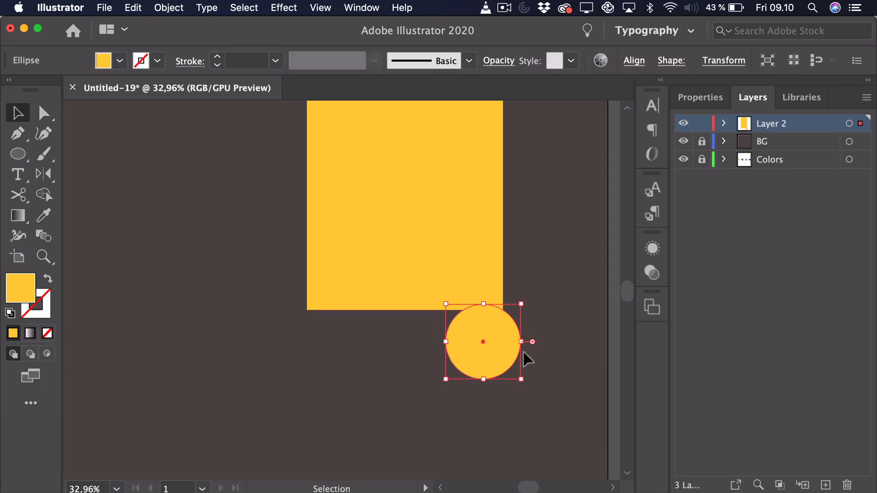
left_click_drag(506, 339, 492, 303)
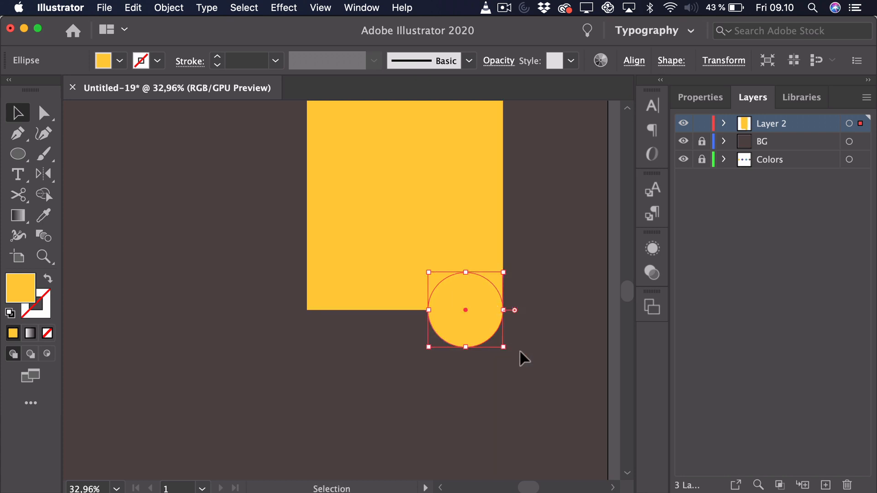
left_click(546, 340)
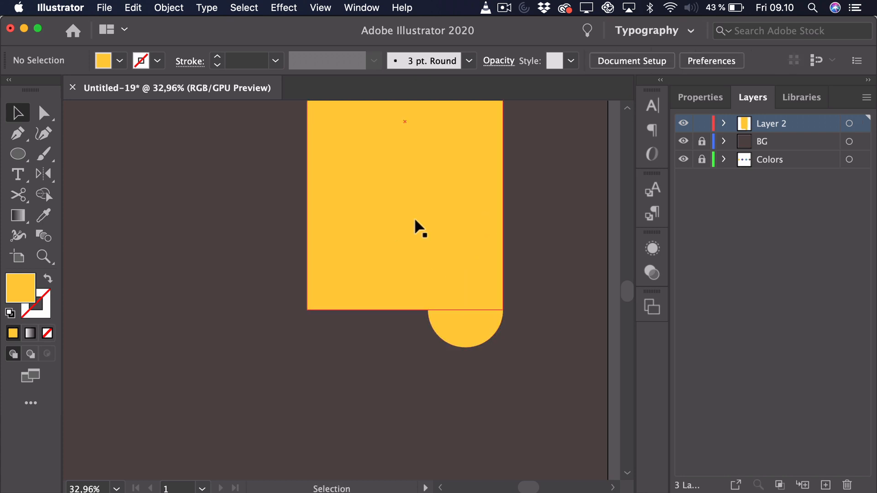
Step: Duplicate the circle horizontally to the left and snap the copy's right anchor to the rectangle's bottom-left corner
left_click_drag(423, 223, 452, 227)
left_click(502, 323)
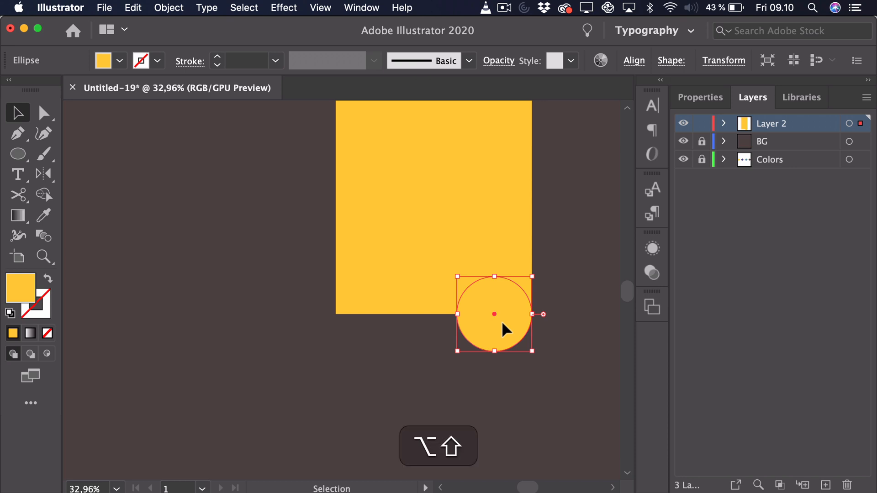
left_click_drag(501, 322, 346, 320)
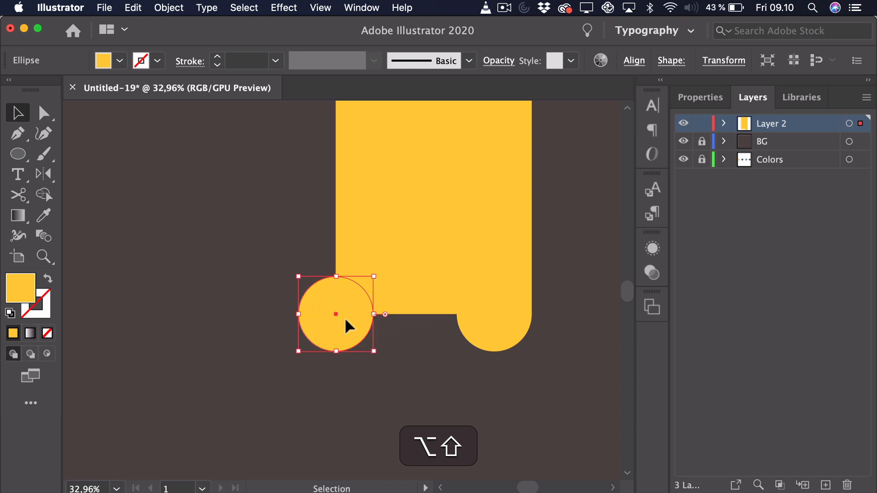
left_click_drag(359, 244, 412, 245)
key("v")
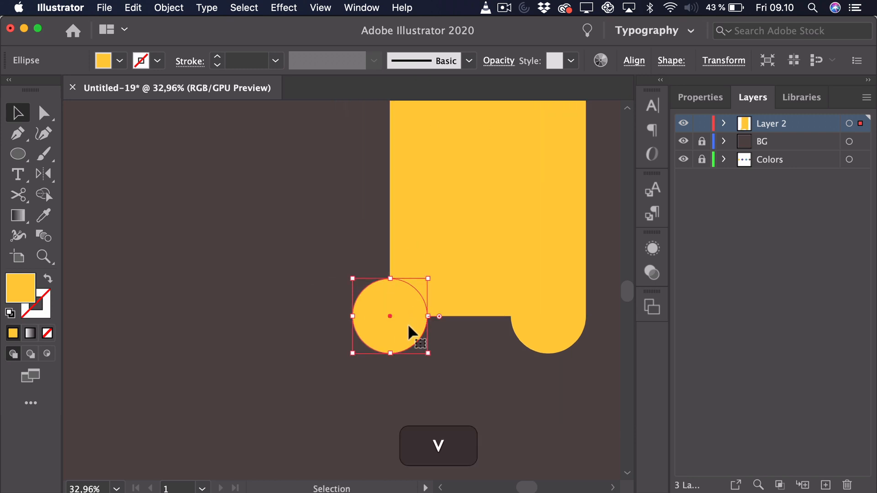
left_click_drag(408, 323, 371, 324)
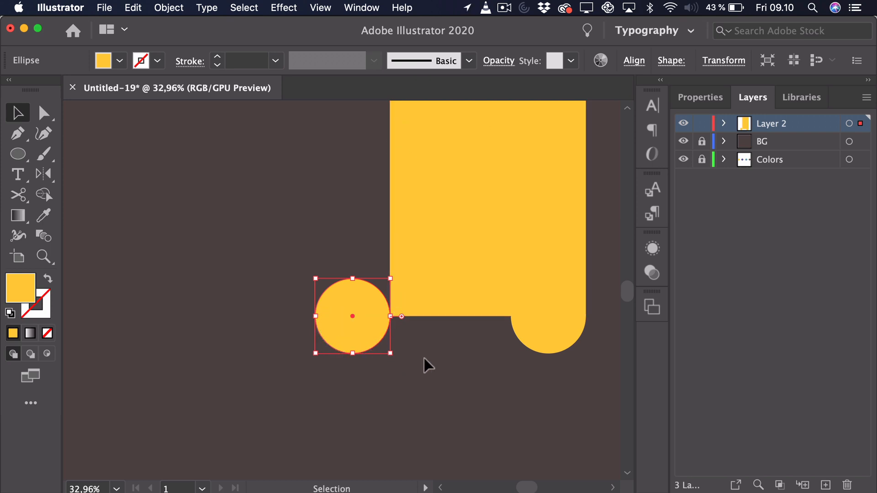
Step: Draw a rectangle from the right circle's lowest point to the left circle's centre to join the two circles
left_click(480, 260)
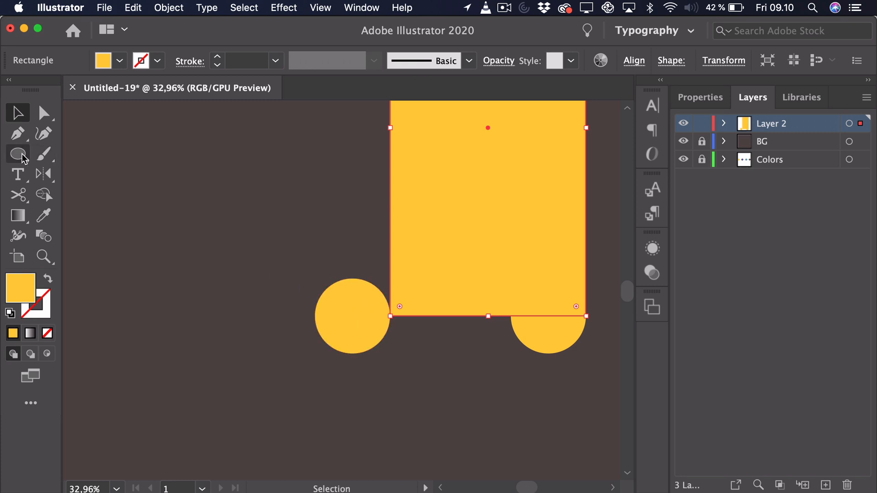
left_click_drag(22, 153, 91, 151)
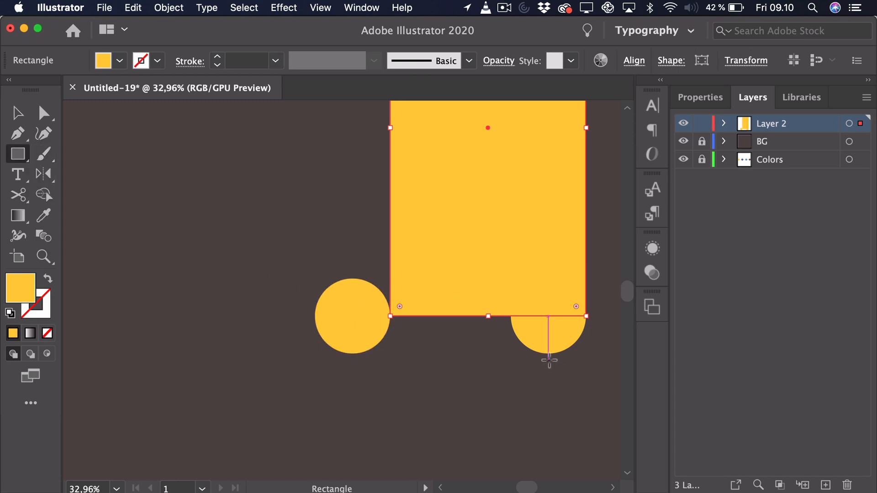
left_click_drag(548, 353, 352, 316)
key("v")
left_click(371, 224)
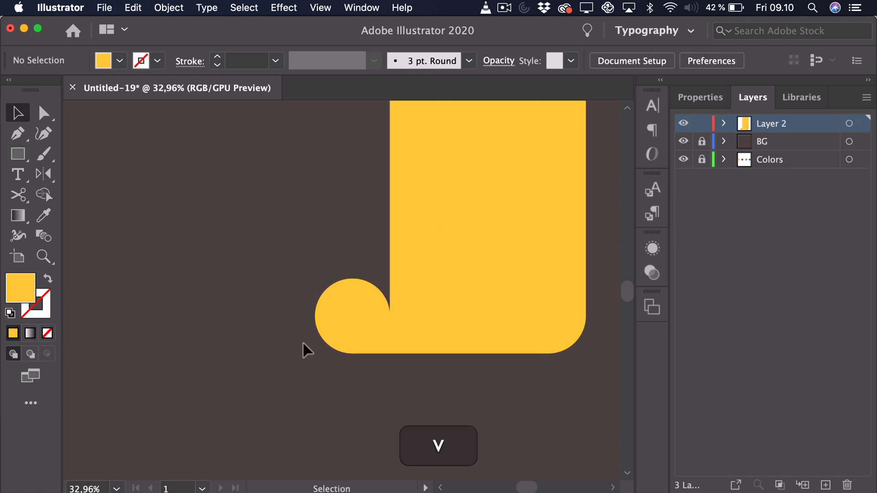
Step: Select all the yellow shapes and split them along their overlaps with the Pathfinder Divide operation
key("z")
left_click_drag(473, 292, 351, 351)
key("space")
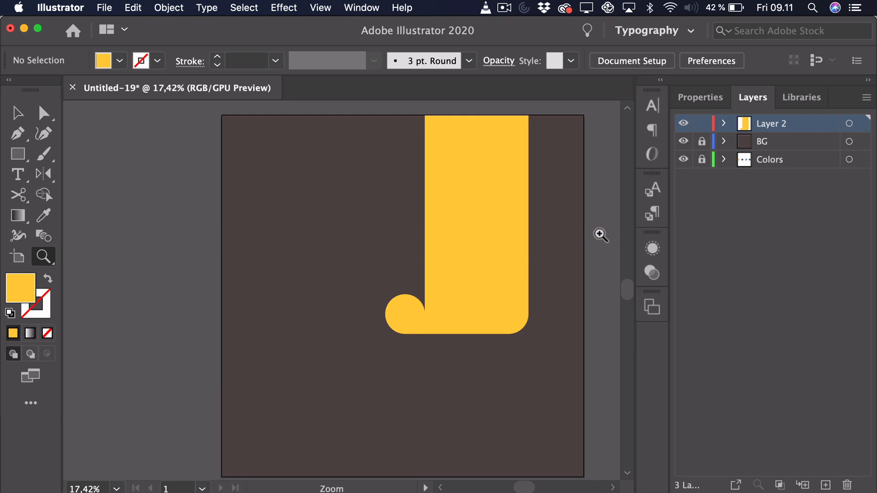
key("space")
left_click_drag(568, 227, 563, 234)
left_click(351, 7)
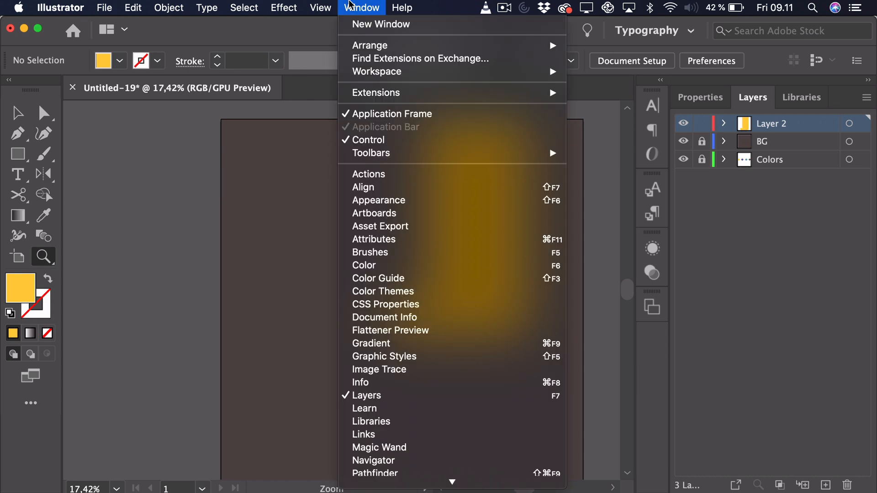
scroll(372, 347, "down", 3)
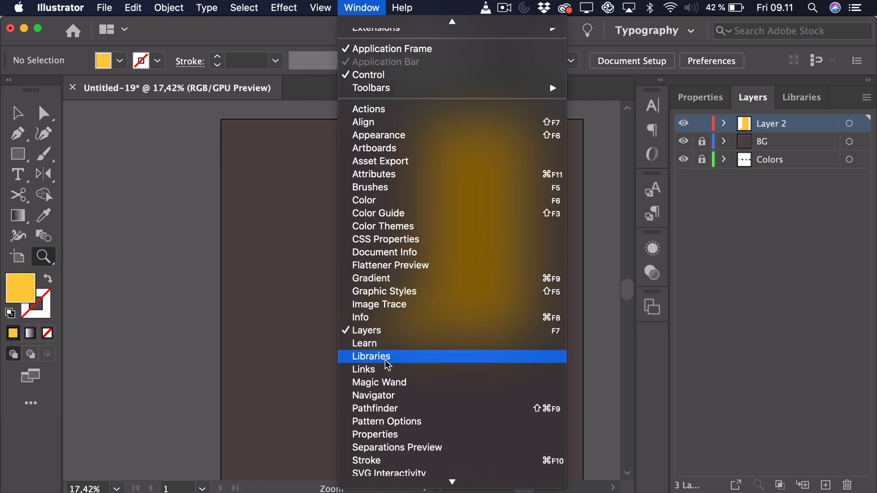
left_click(379, 407)
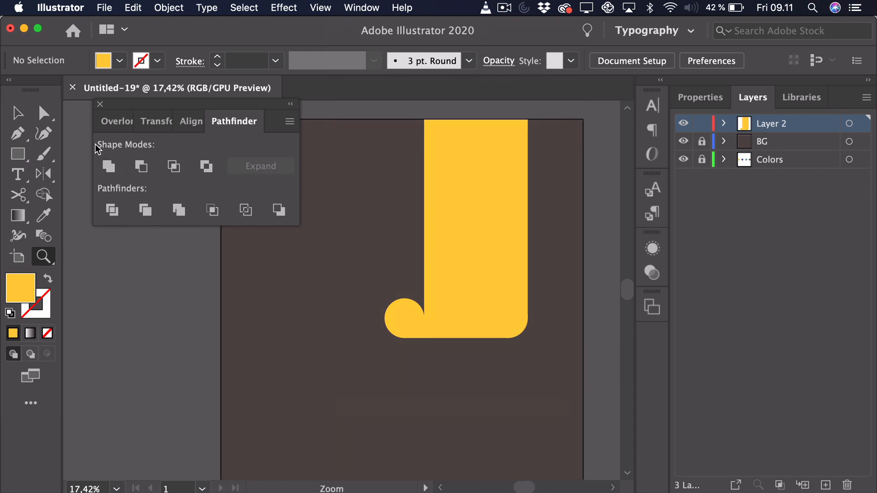
left_click_drag(388, 324, 394, 336)
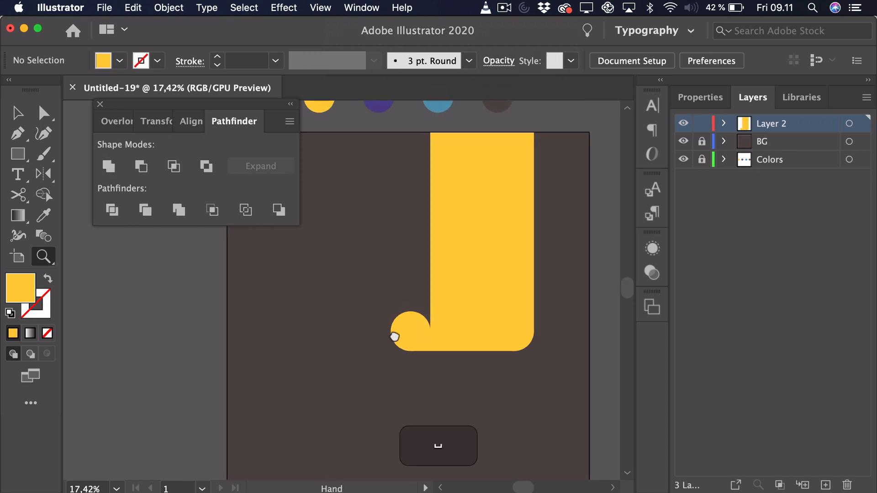
key("v")
key("super+a")
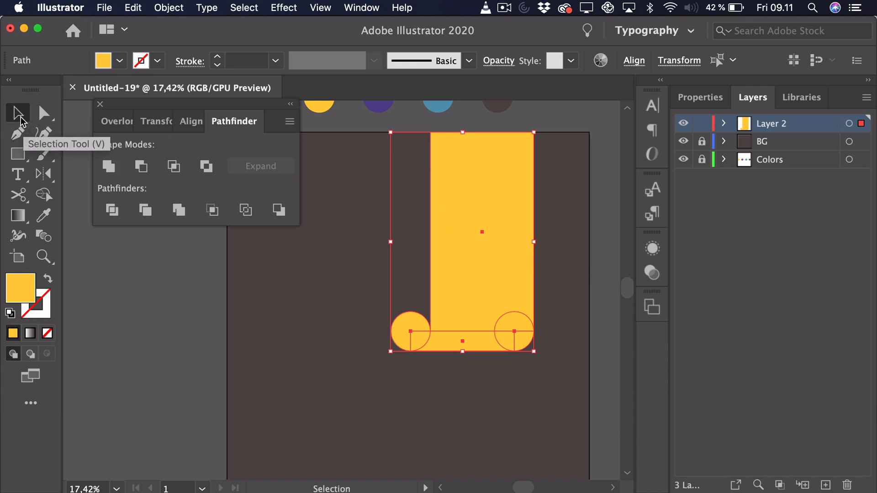
left_click(116, 215)
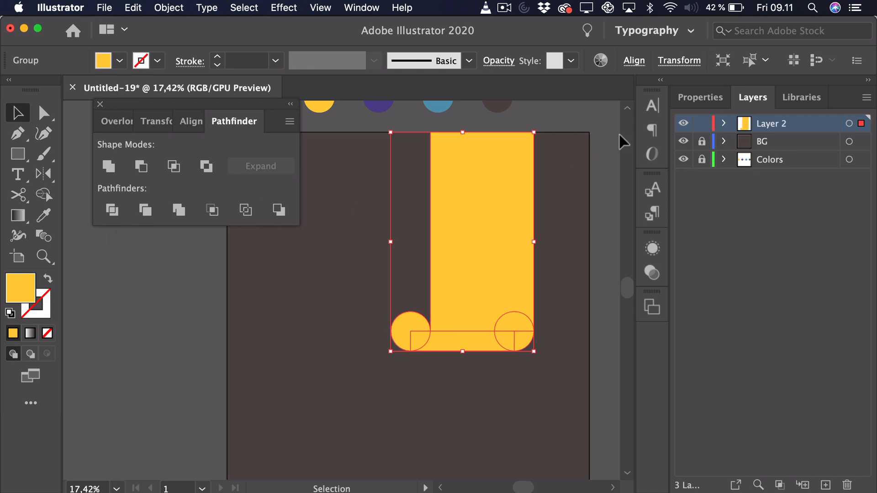
Step: Move all seven divided paths out of their group so they sit directly in Layer 2, and deselect them
left_click(724, 124)
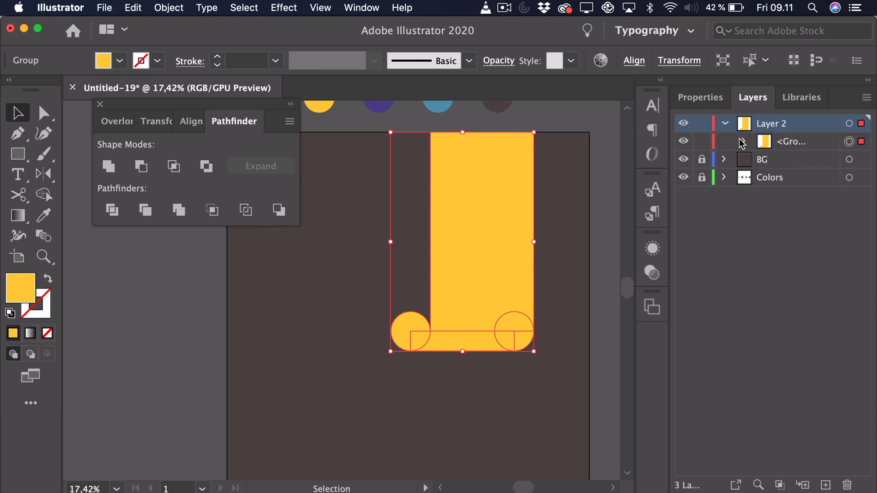
left_click(742, 141)
left_click(790, 160)
left_click(802, 269, "shift")
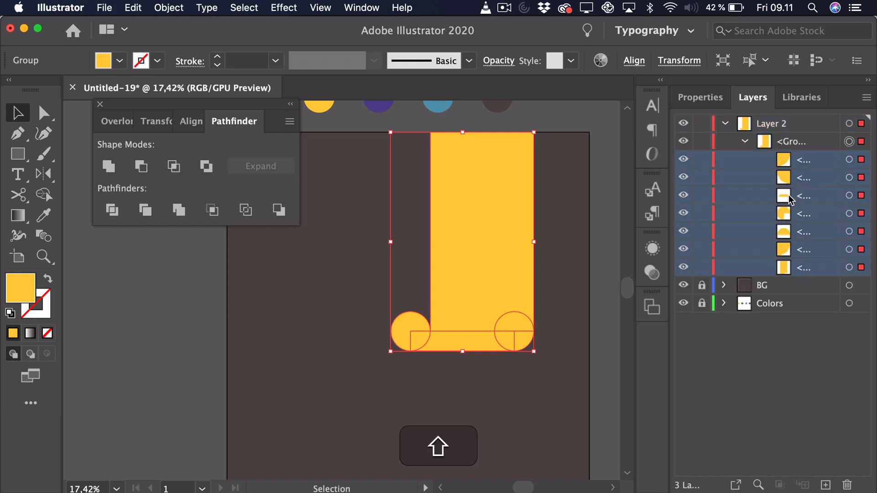
left_click_drag(789, 197, 763, 133)
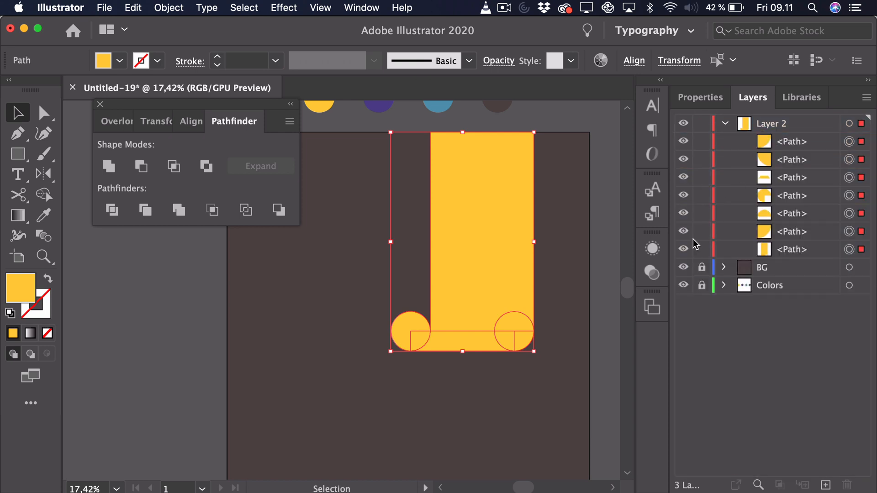
left_click(571, 277)
Step: Delete the left circle's outer piece and its leftover quarter inside the corner, leaving a concave curve
left_click_drag(568, 278, 558, 276)
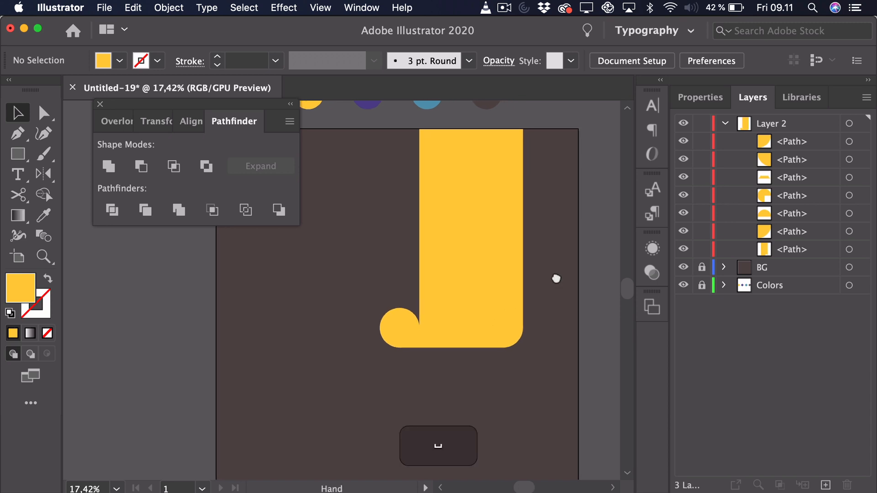
left_click(399, 314)
key("BackSpace")
key("z")
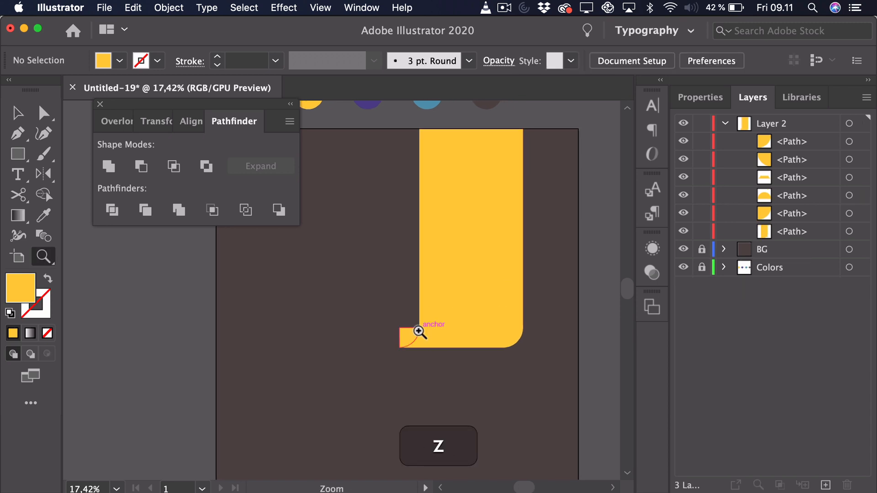
left_click(419, 332)
key("v")
left_click(378, 333)
key("BackSpace")
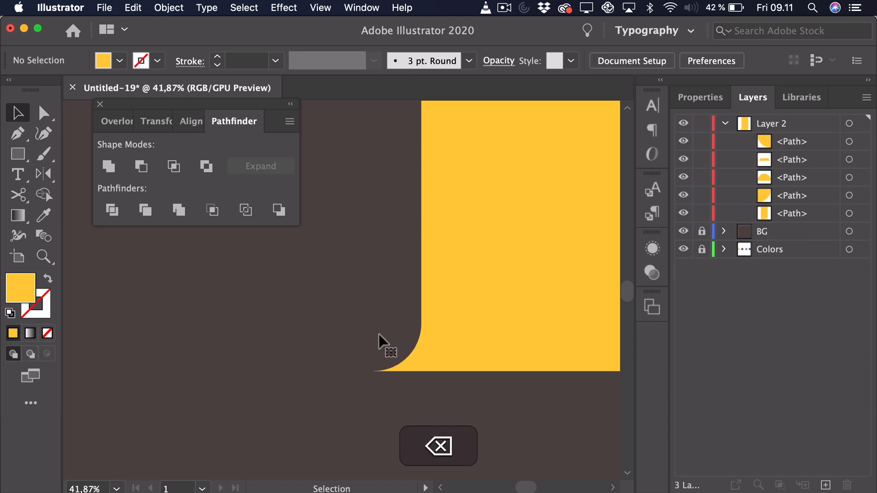
Step: Select all remaining yellow pieces and merge them into one shape with the Pathfinder Unite operation
key("z")
left_click_drag(394, 335, 231, 413)
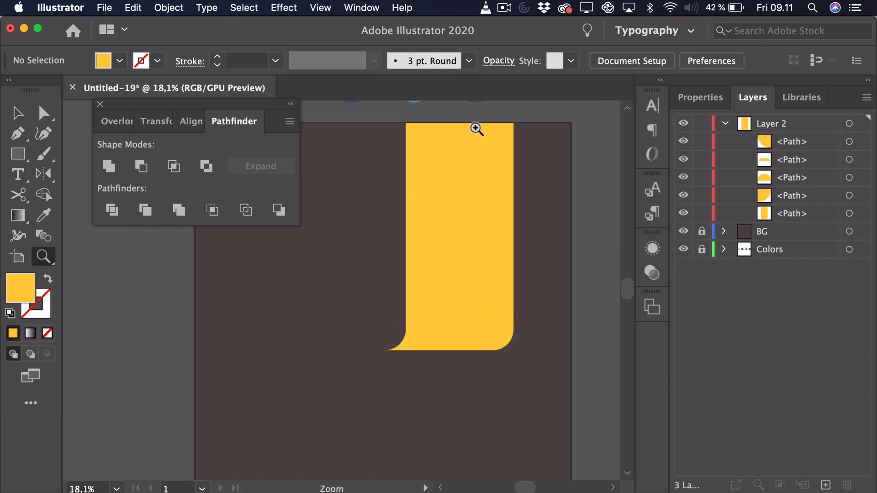
left_click_drag(495, 329, 513, 347)
key("v")
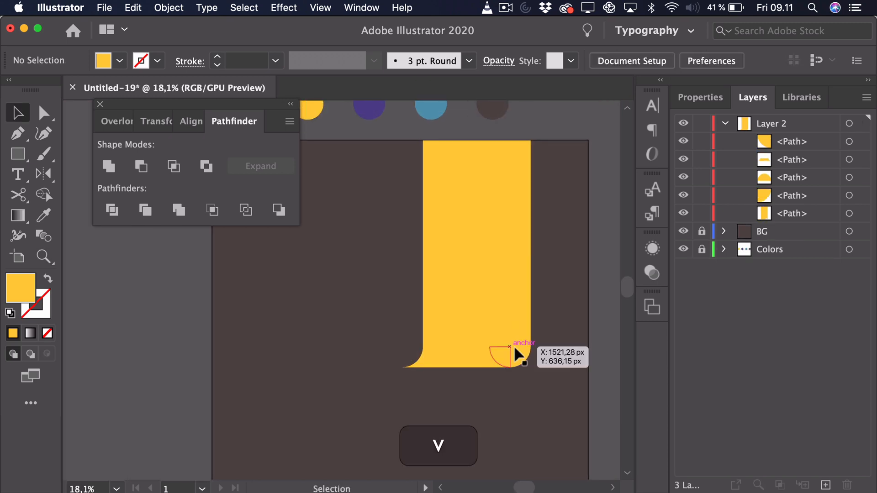
left_click_drag(540, 383, 378, 197)
left_click_drag(368, 156, 366, 160)
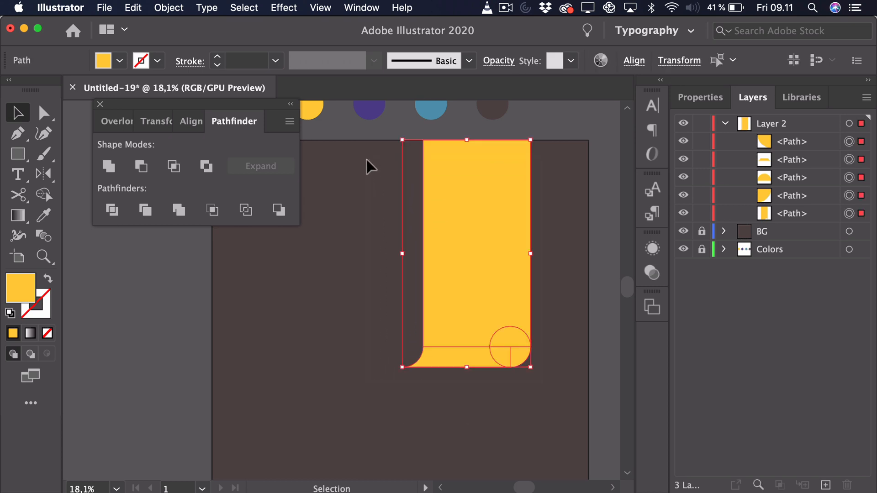
left_click(109, 167)
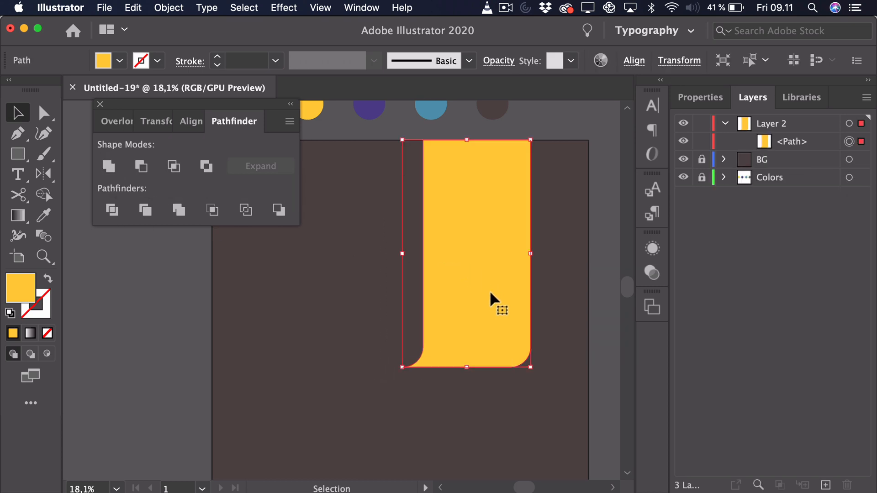
left_click(546, 322)
Step: Duplicate the merged yellow shape horizontally to its left, leaving a narrow gap between the two
key("space")
left_click_drag(522, 315, 524, 303)
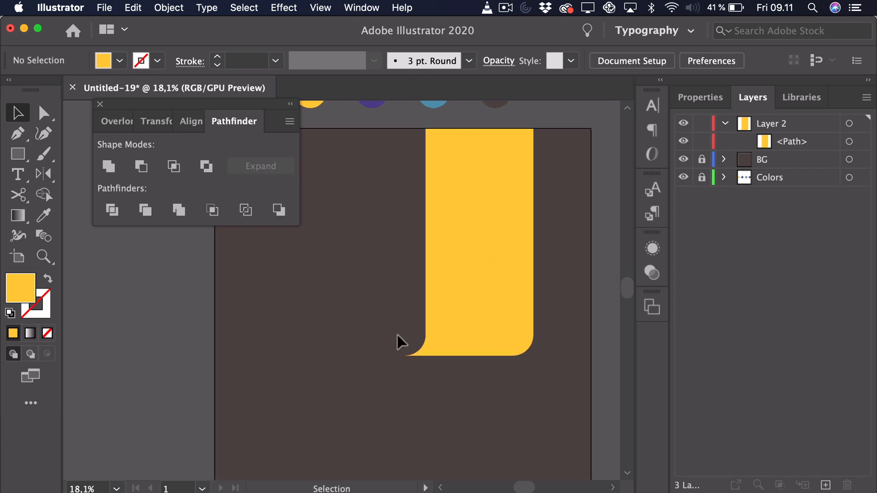
key("space")
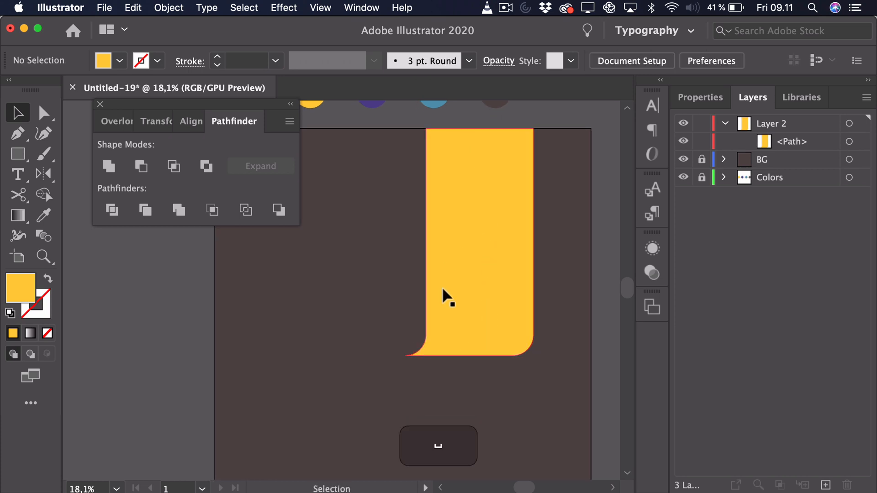
key("space")
left_click_drag(414, 271, 417, 274)
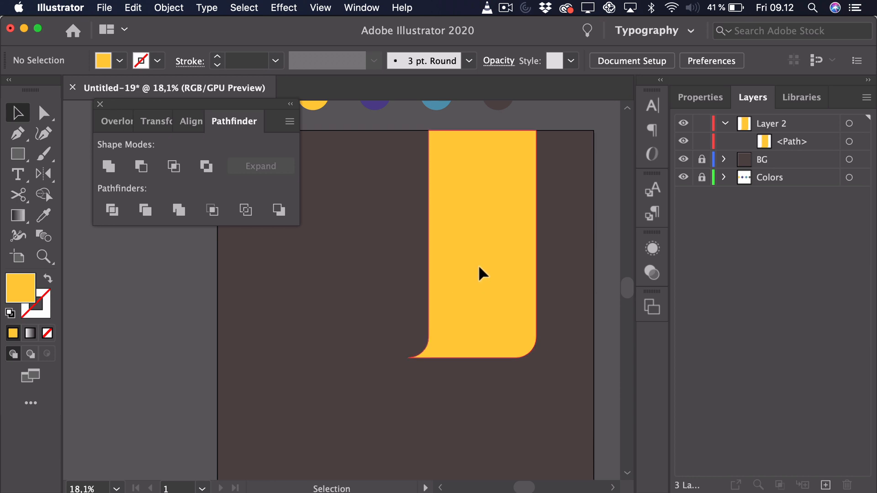
left_click_drag(479, 264, 424, 290)
key("space")
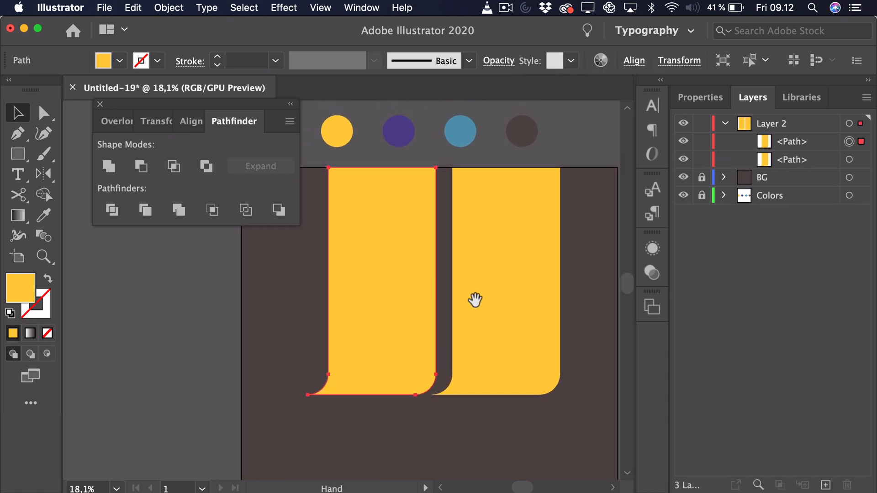
Step: Recolor the left copy by sampling the purple swatch circle above the artboard with the Eyedropper
key("i")
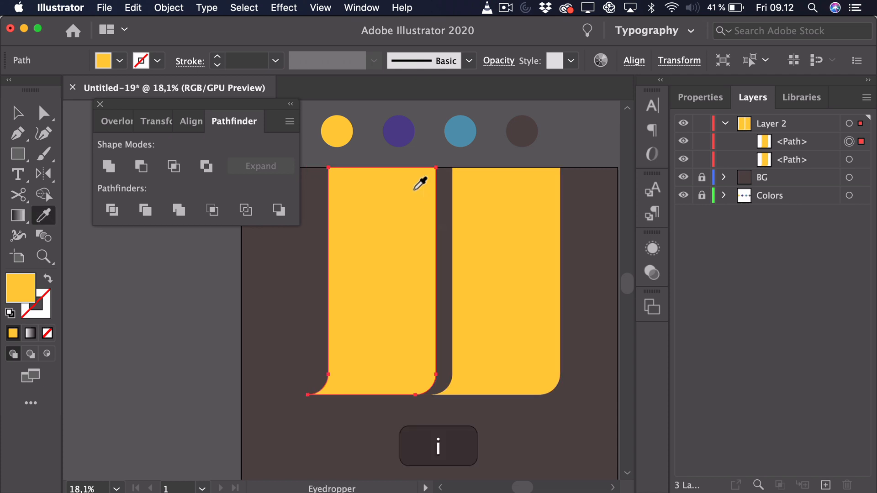
left_click(398, 131)
left_click_drag(453, 279, 448, 235)
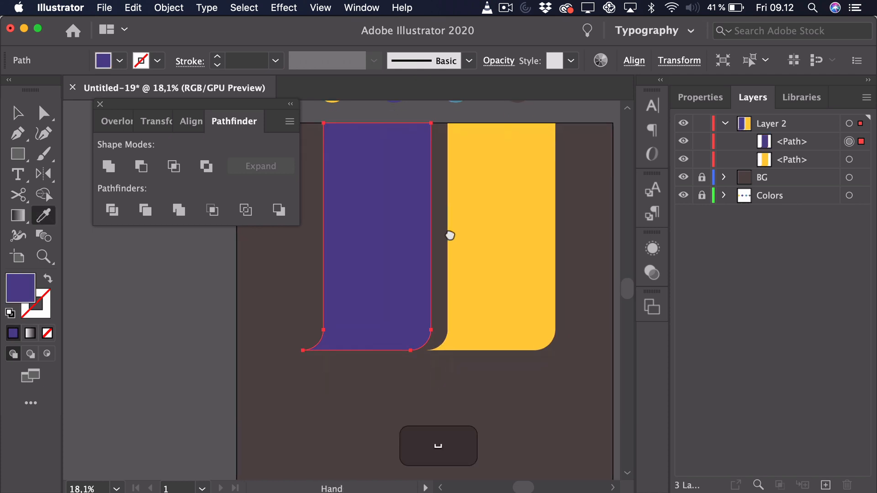
Step: Reflect the purple shape across the vertical axis at 90° with the preview on
key("v")
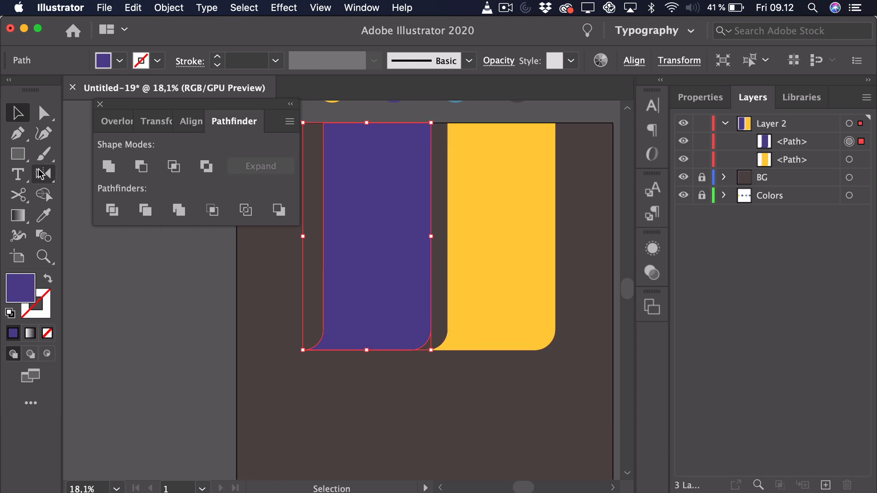
left_click_drag(42, 174, 108, 220)
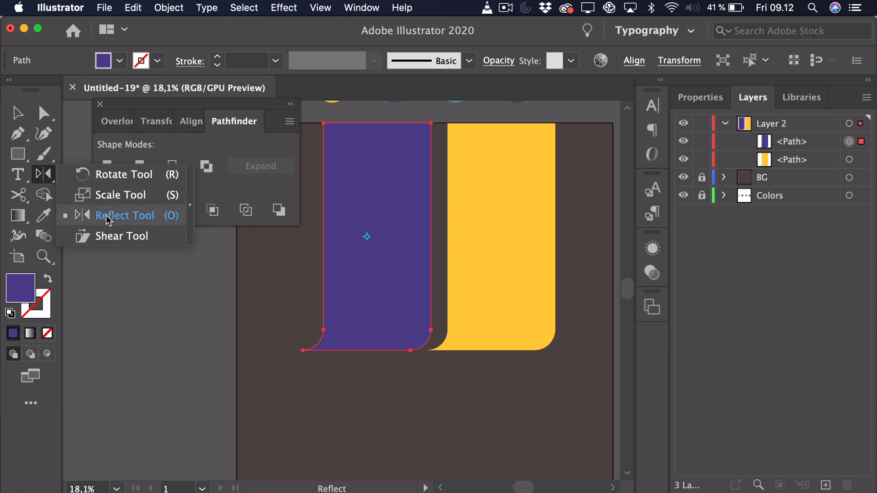
left_click(384, 213, "alt")
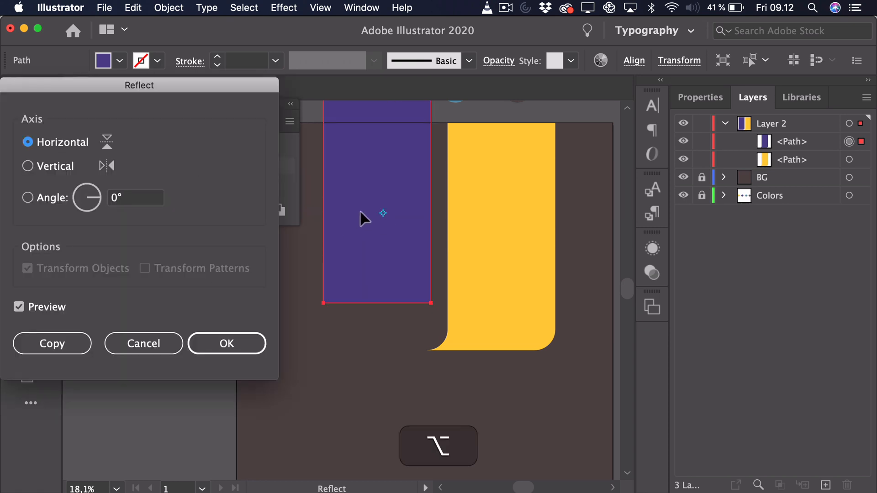
left_click_drag(227, 87, 275, 143)
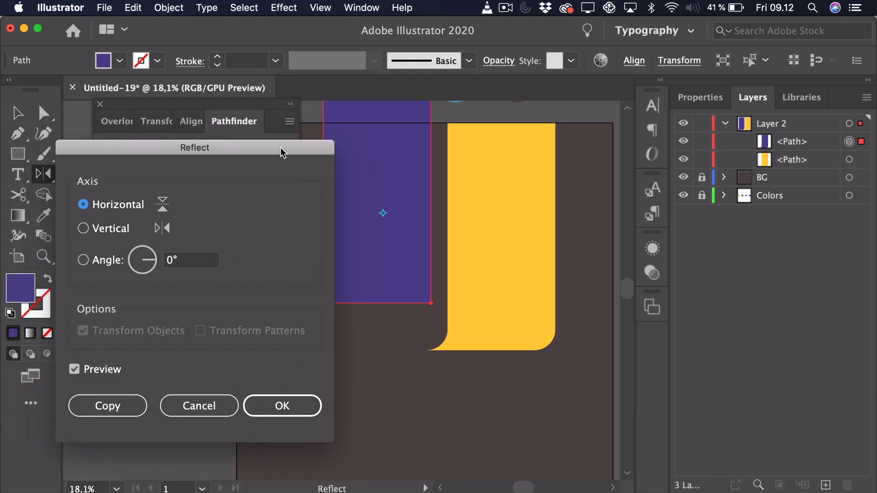
left_click(98, 222)
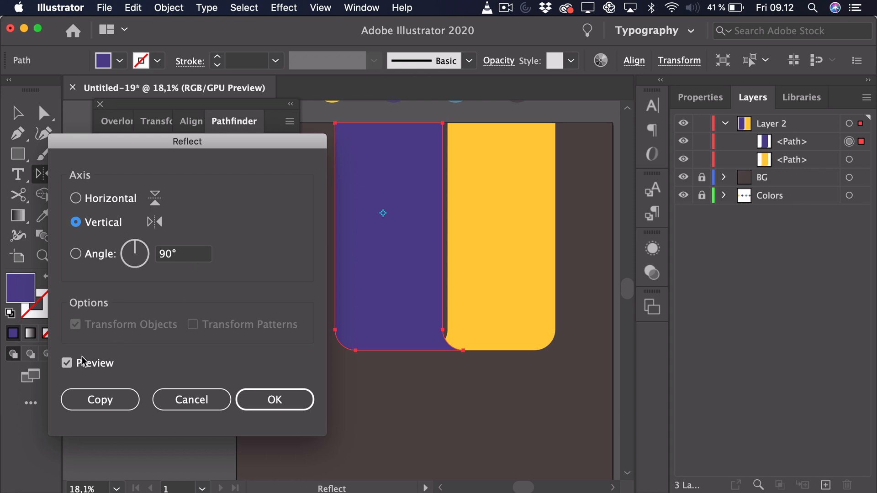
left_click(69, 365)
left_click(68, 365)
left_click(69, 365)
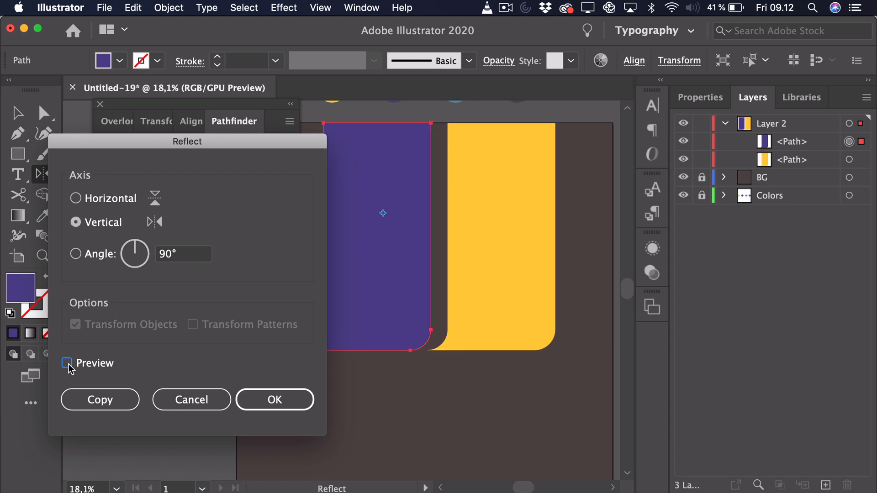
left_click(68, 364)
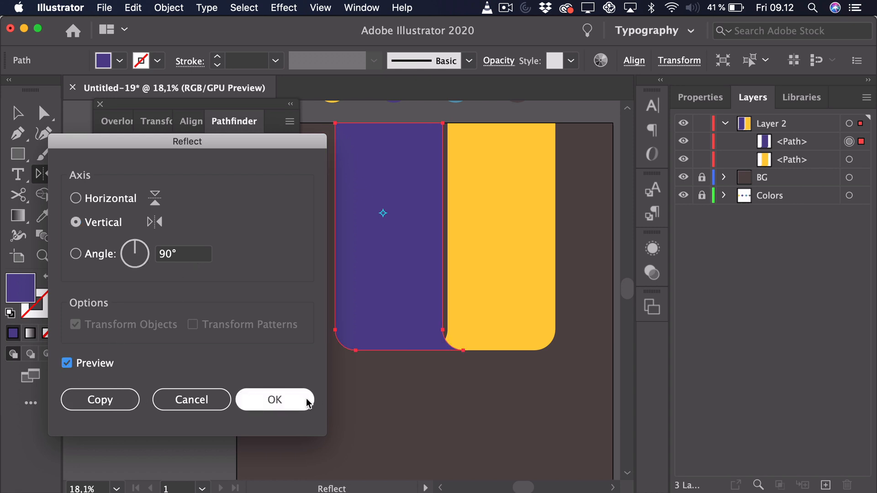
left_click(274, 400)
Step: Move the purple shape horizontally to the right over the yellow shape, bringing its pointed tip near the yellow rounded corner's bottom anchor
key("v")
key("z")
left_click_drag(425, 341, 529, 330)
key("a")
left_click(388, 325)
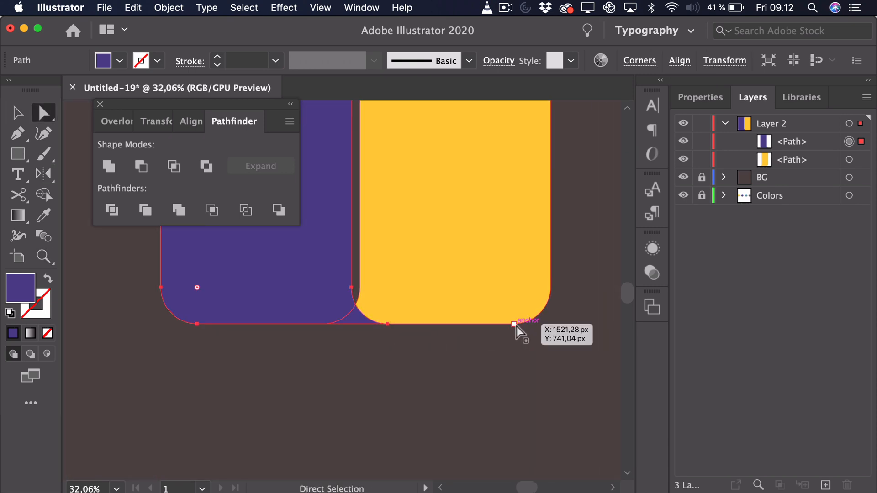
key("v")
left_click_drag(311, 305, 425, 295)
Step: In outline view, snap the purple shape's tip to the yellow corner's bottom anchor, and return to the colour preview
key("z")
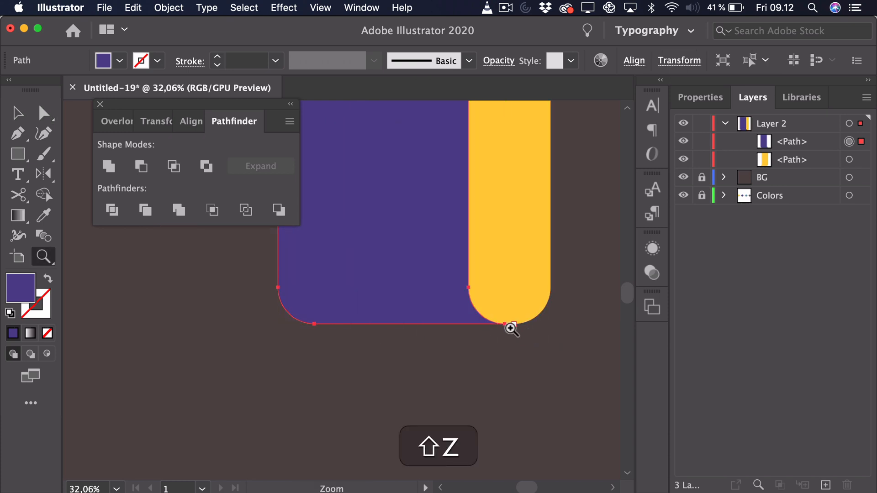
left_click_drag(513, 327, 559, 328)
key("super+y")
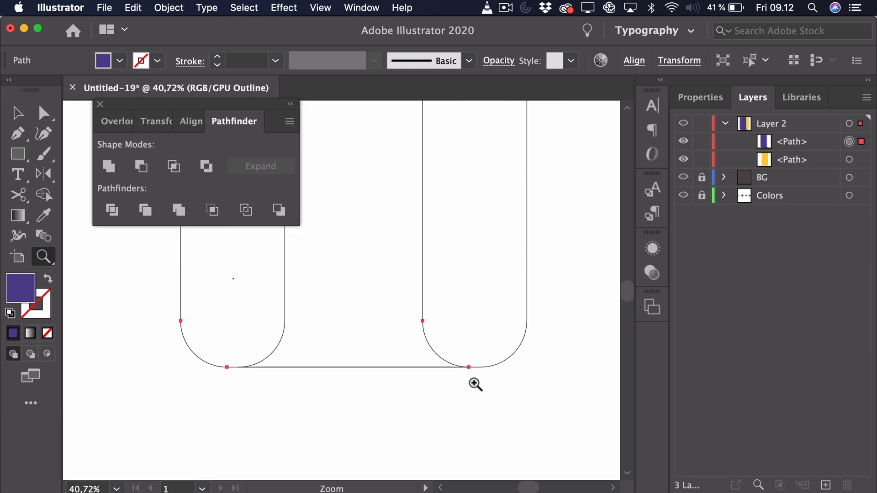
key("a")
left_click_drag(467, 365, 364, 393)
key("super+y")
key("z")
key("v")
left_click(588, 135)
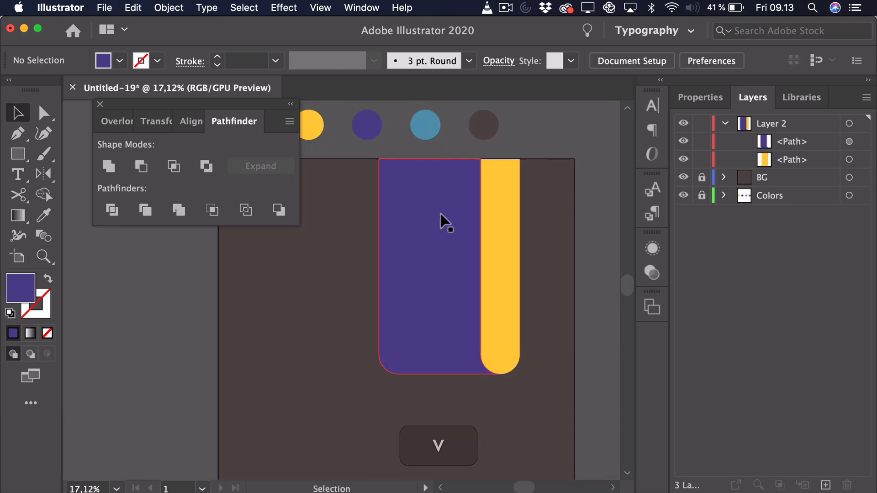
Step: Shorten the purple shape to a low strip by moving its two top anchors straight down near the rounded bottom
key("a")
left_click(435, 247)
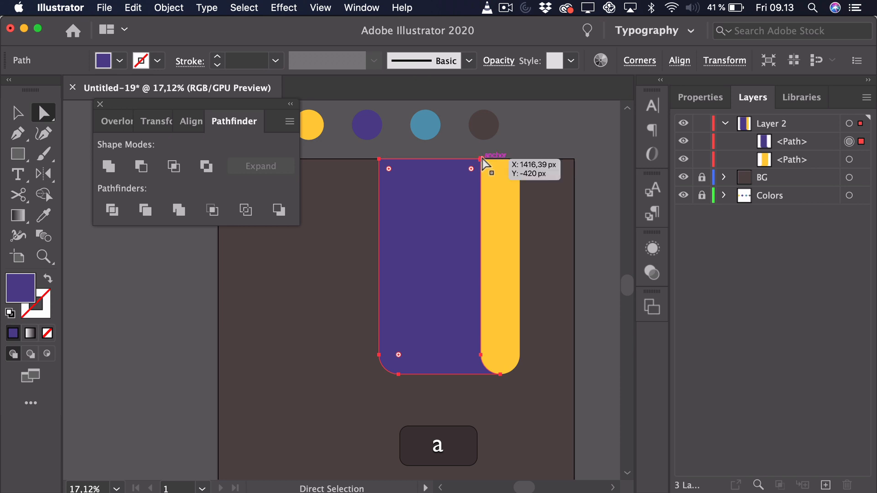
left_click(480, 159)
left_click(380, 159, "shift")
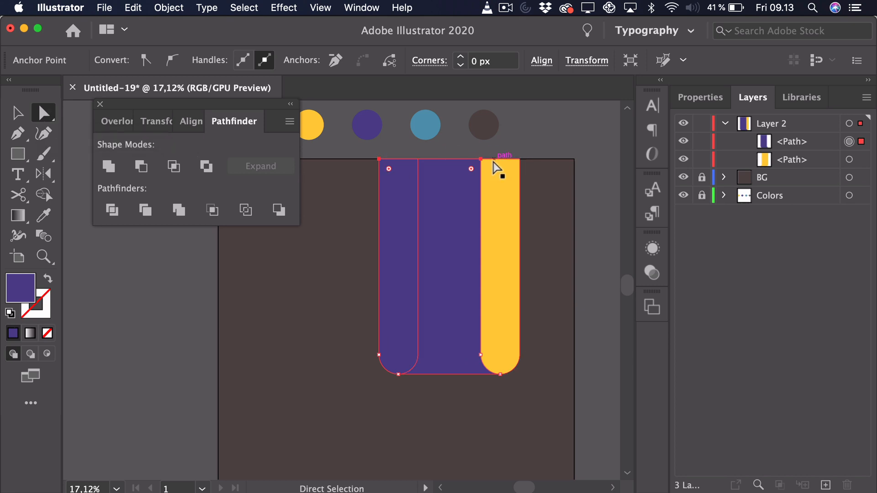
left_click_drag(483, 159, 505, 287)
key("v")
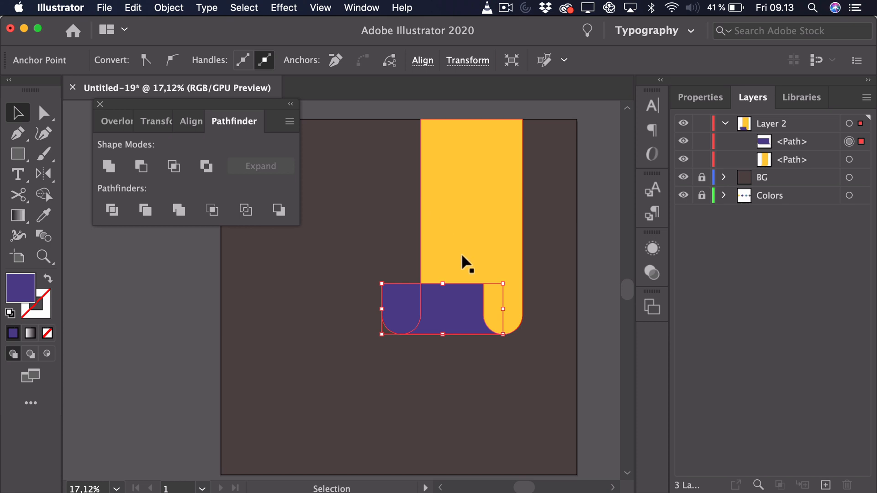
left_click(567, 323)
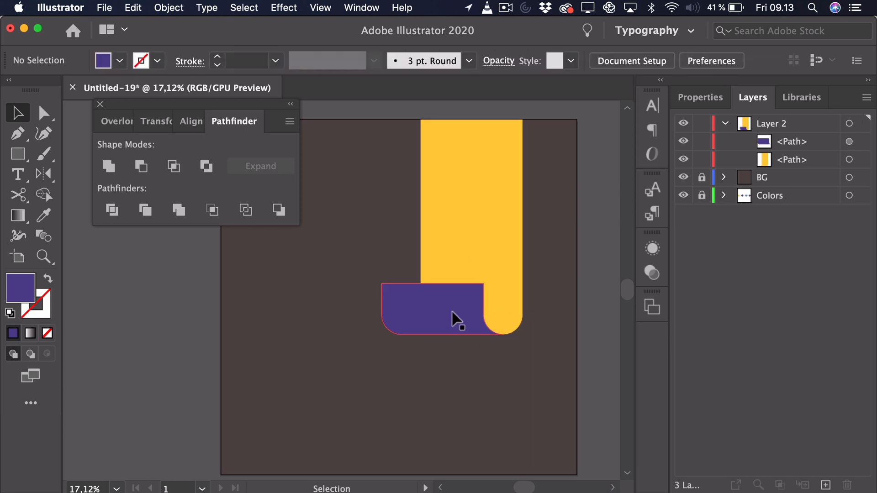
Step: Duplicate the purple strip straight up so it overlaps the original, and reflect the copy across the vertical axis at 90°
left_click_drag(452, 312, 446, 270)
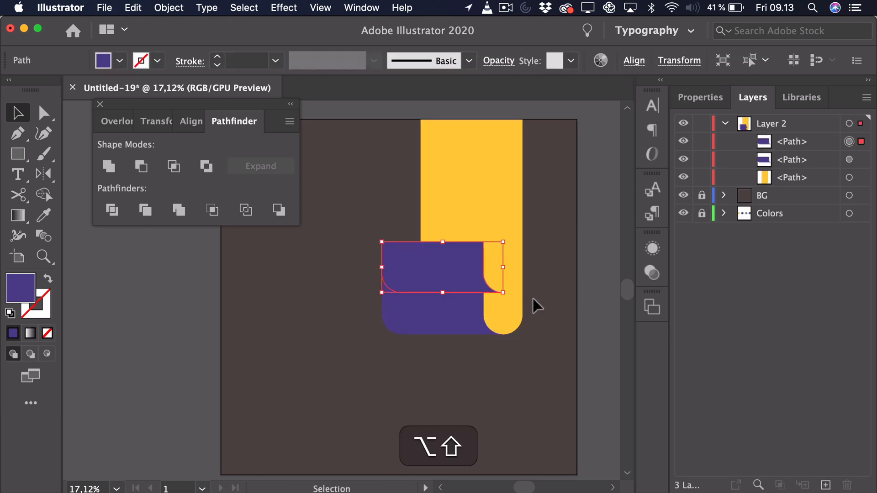
left_click(41, 177)
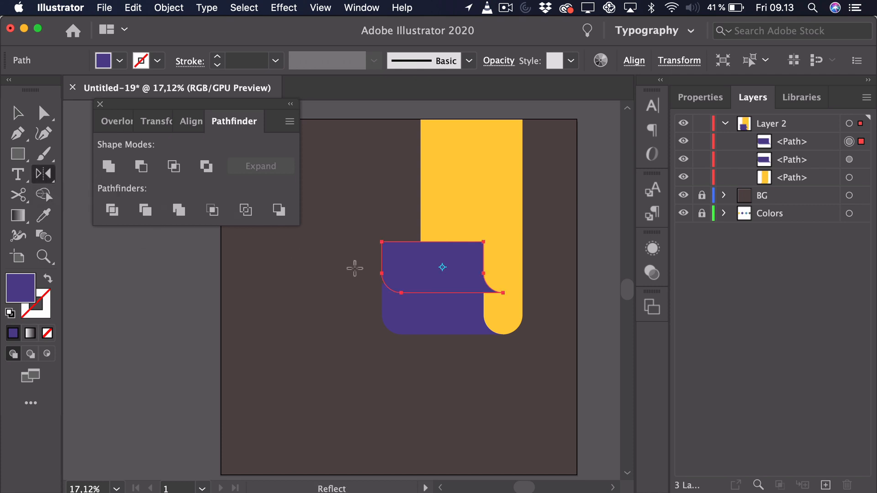
left_click(427, 262, "alt")
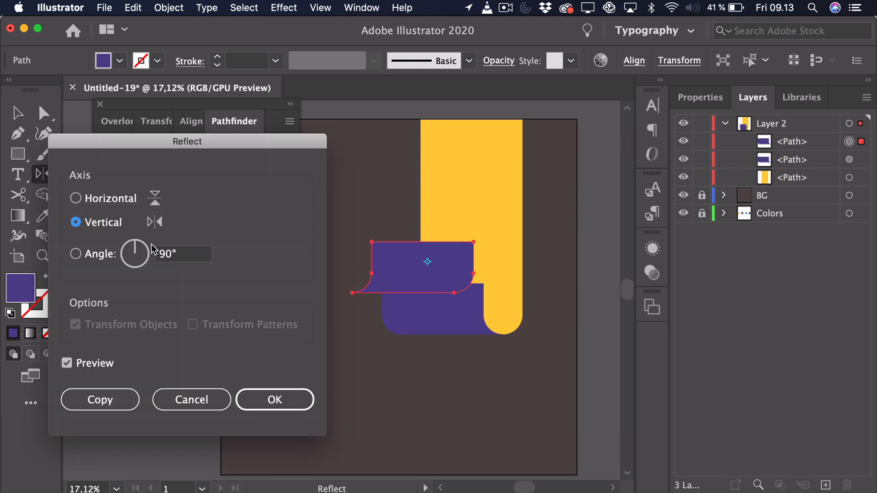
left_click(292, 399)
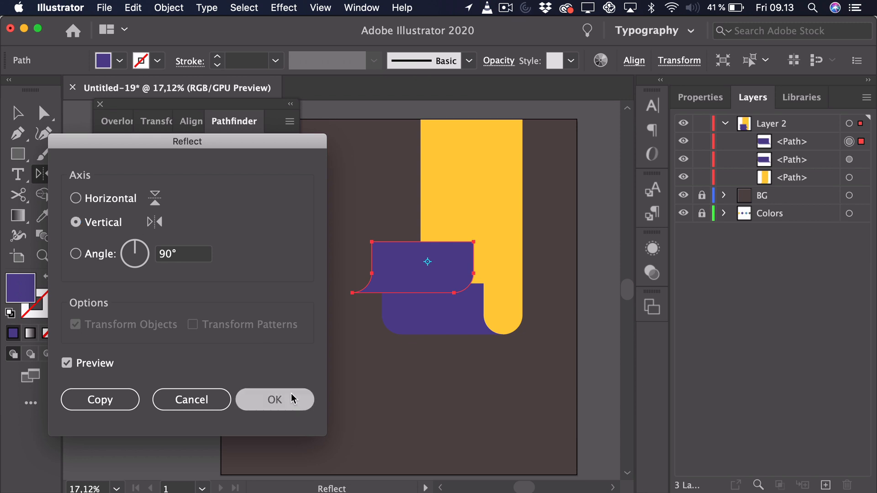
Step: Reflect the upper purple copy across the horizontal axis at 0° and deselect it
key("alt")
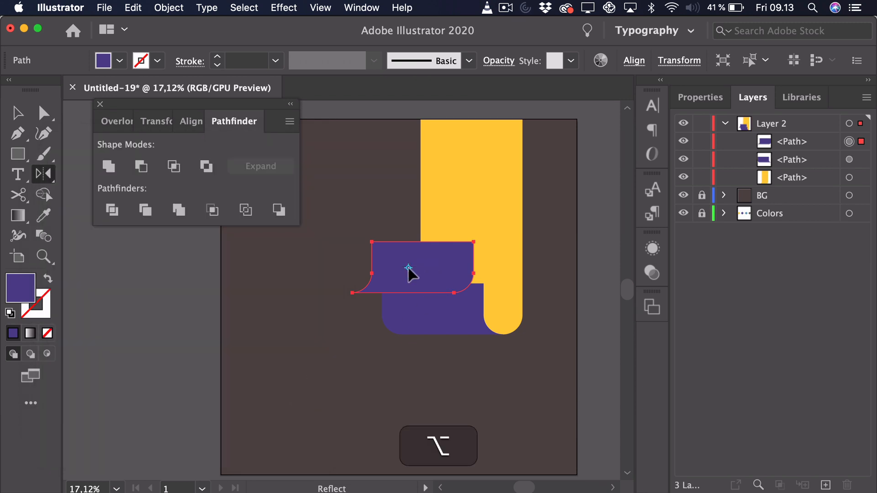
left_click(408, 268, "alt")
left_click(98, 199)
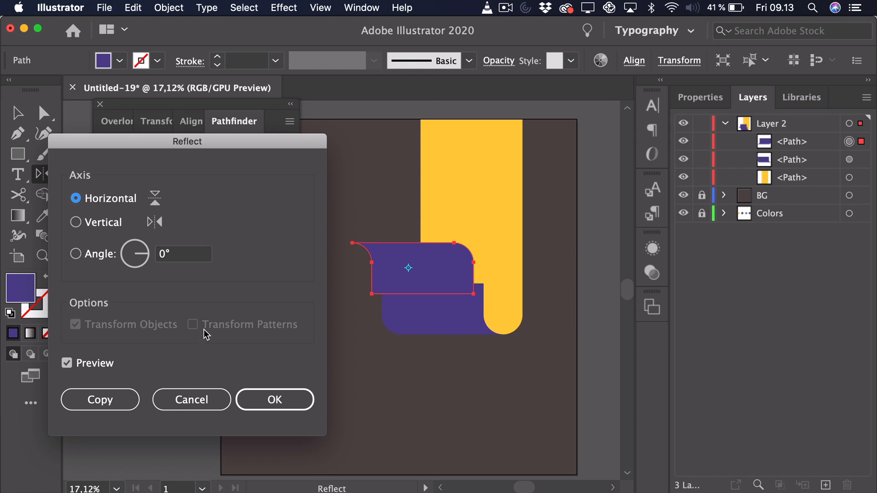
left_click(293, 400)
key("v")
left_click(583, 364)
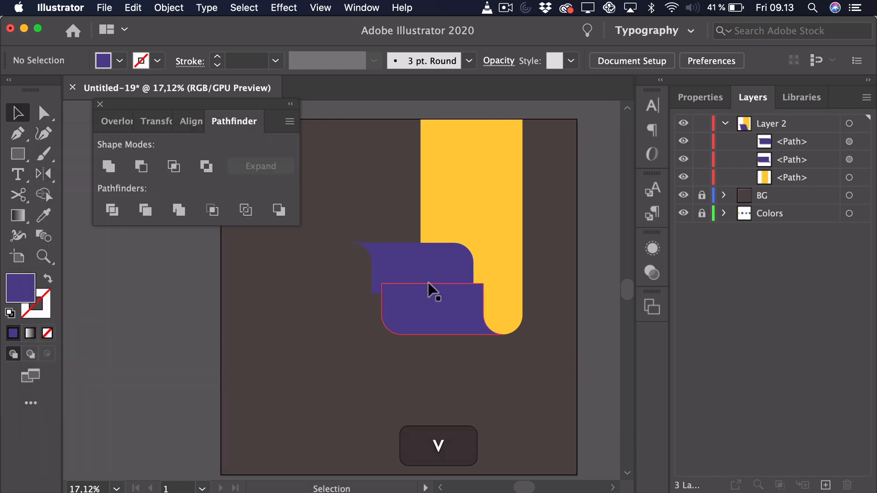
Step: Snap the flipped purple copy's lower corner to the other strip's upper corner, and move it straight down to overlap that strip
key("z")
left_click_drag(438, 273, 520, 265)
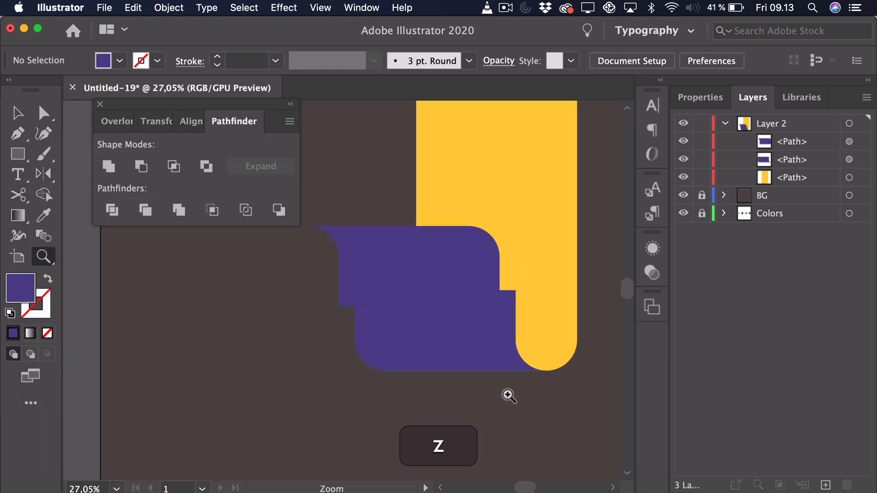
left_click_drag(483, 236, 487, 237)
key("v")
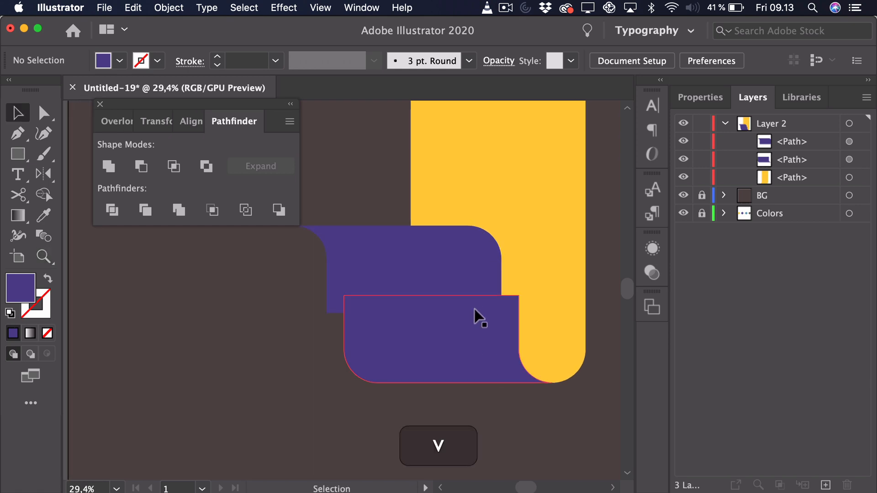
left_click_drag(446, 269, 462, 249)
key("a")
left_click_drag(518, 291, 519, 297)
key("v")
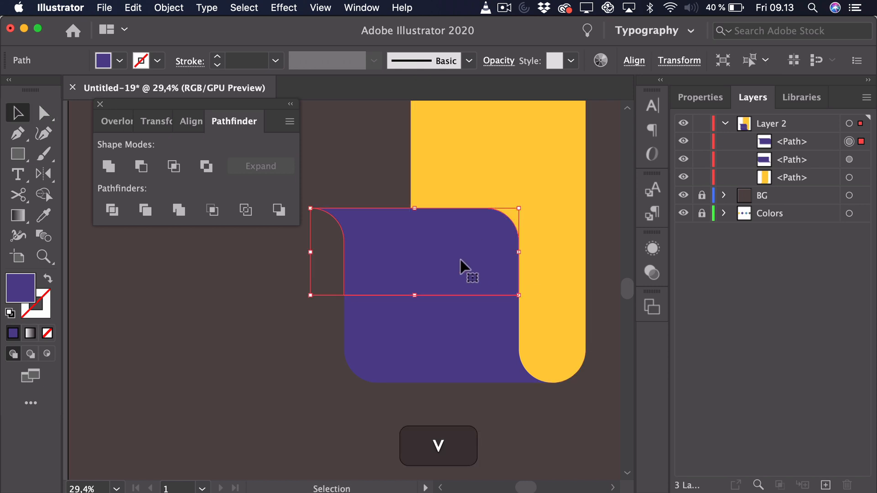
left_click_drag(460, 260, 358, 332)
left_click(270, 331)
Step: Duplicate the upper purple shape horizontally to the left and sample the yellow strip's colour onto the copy
key("z")
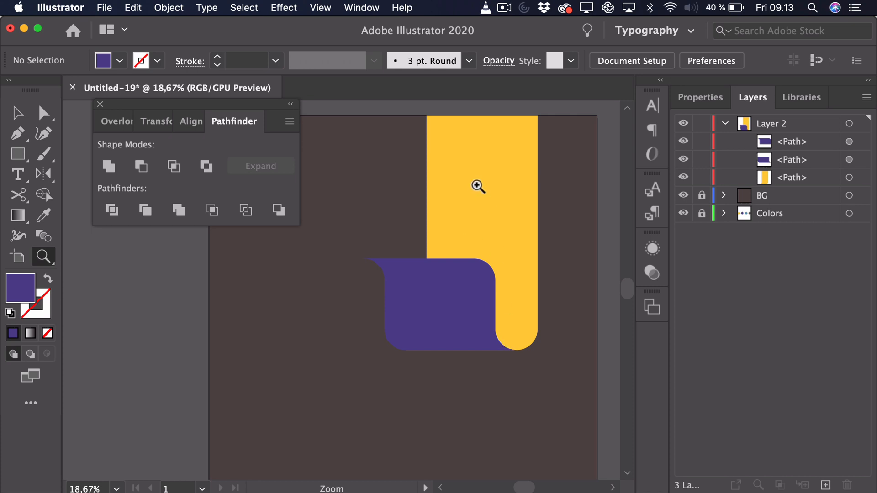
key("space")
left_click_drag(485, 249, 472, 342)
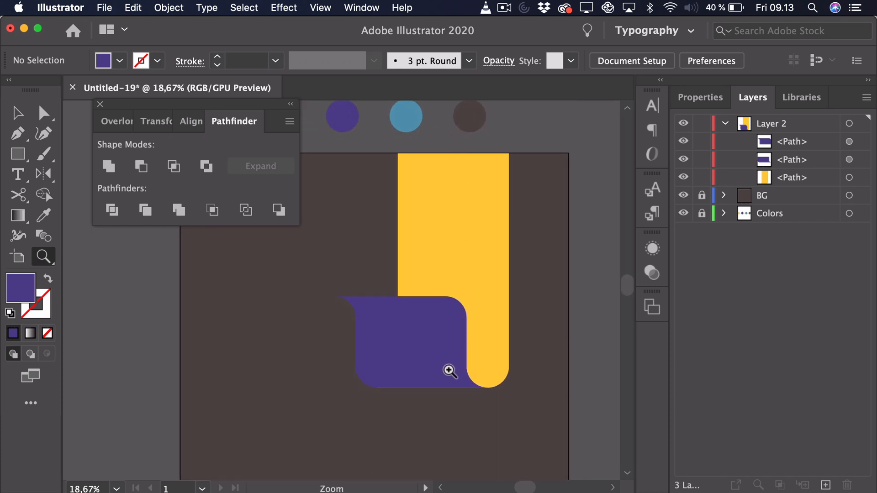
key("space")
left_click_drag(417, 280, 442, 219)
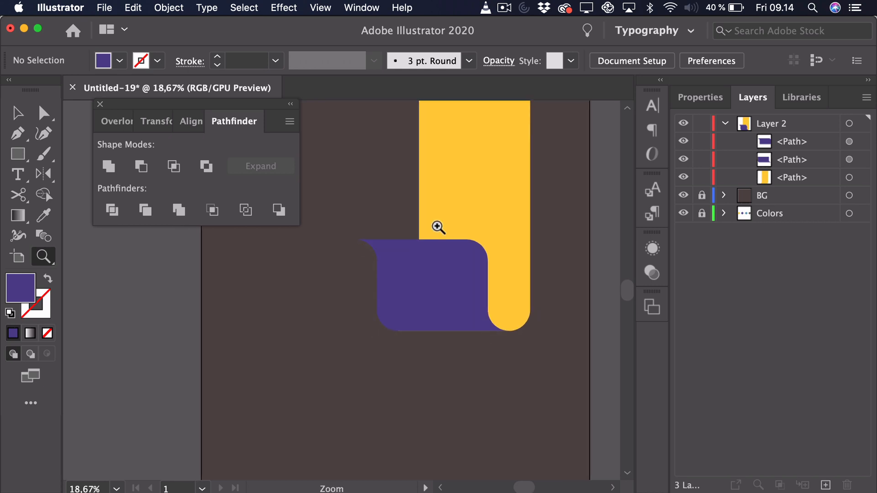
key("v")
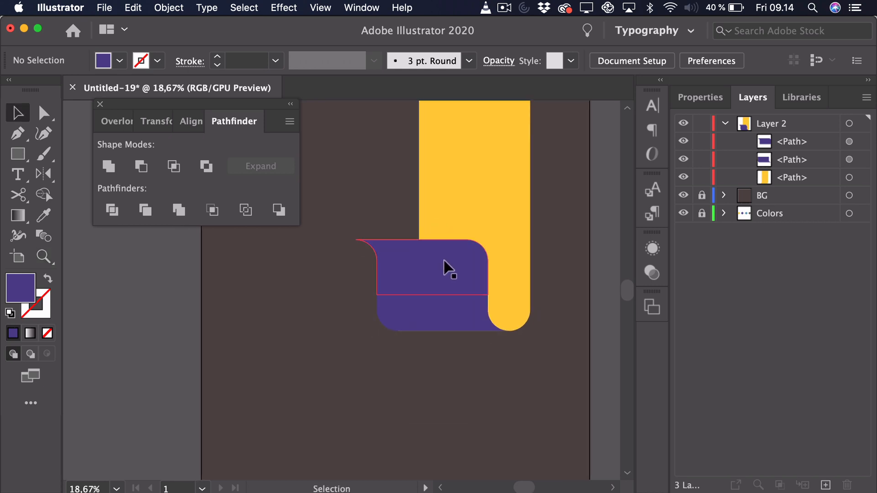
left_click_drag(443, 265, 319, 268)
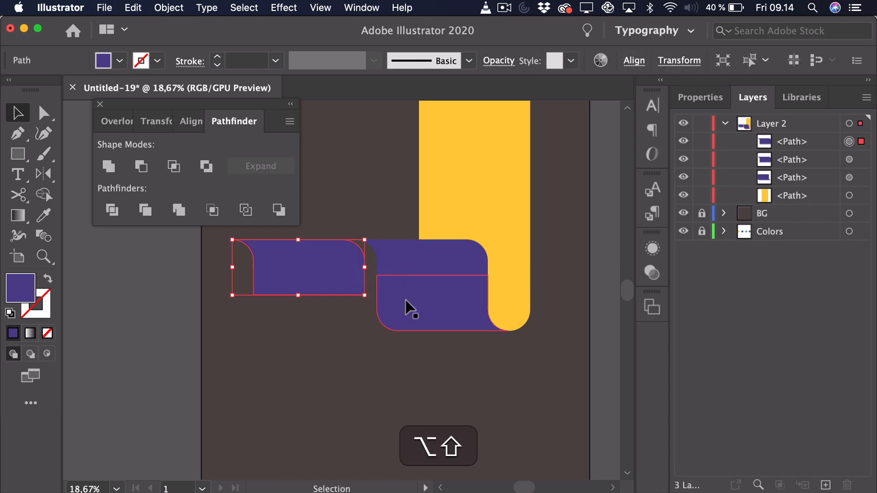
scroll(432, 292, "up", 2)
key("i")
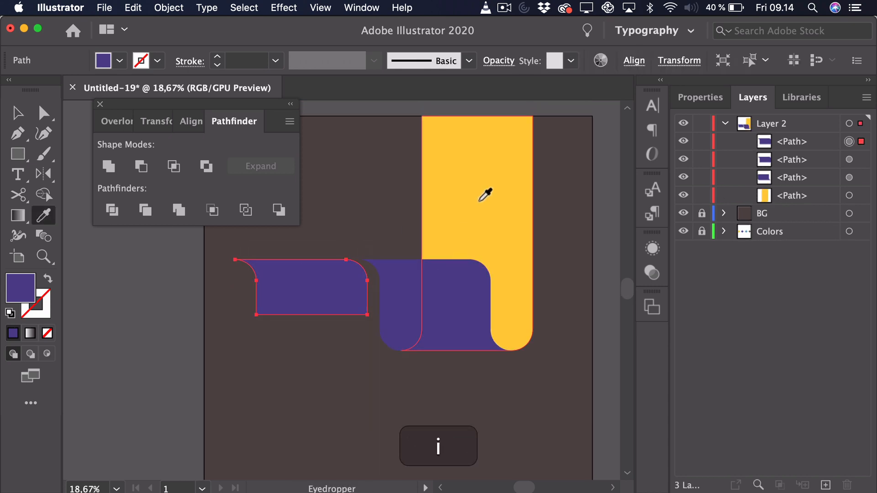
left_click(476, 211)
key("v")
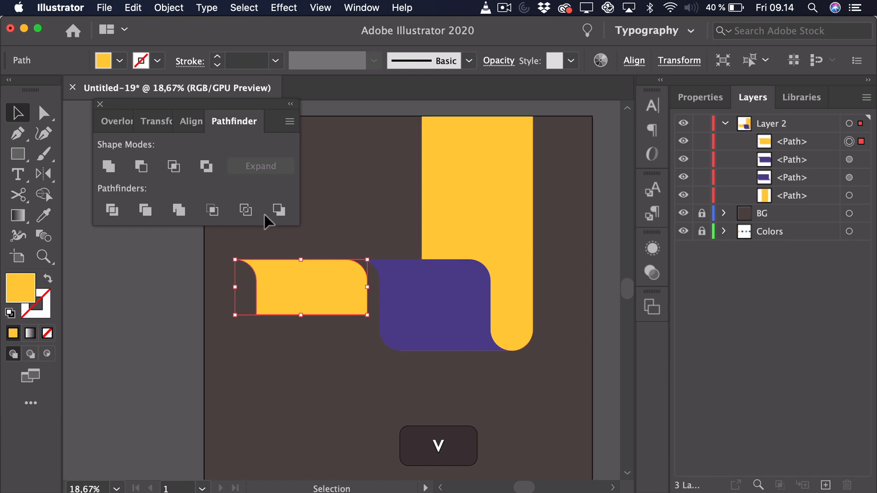
Step: Reflect the yellow copy across the vertical axis at 90° and align its pointed tip with the purple rounded corner's top anchor
left_click(50, 170)
left_click(333, 277, "alt")
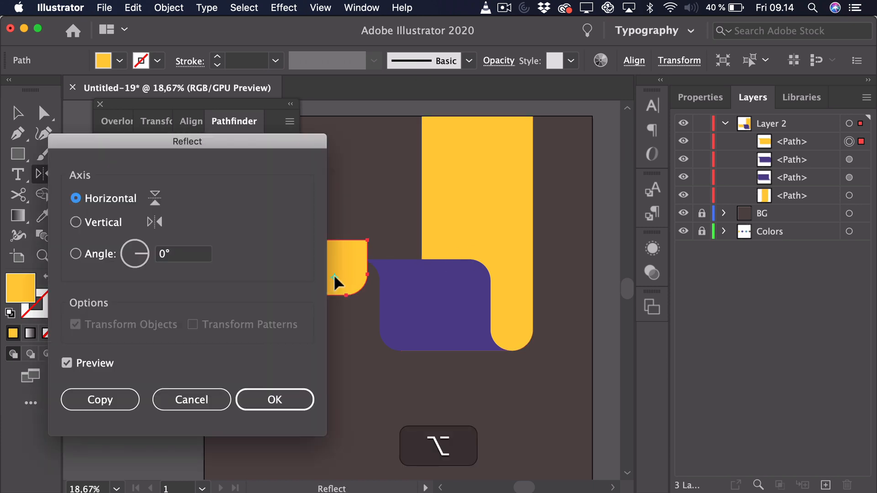
left_click(112, 222)
left_click(274, 399)
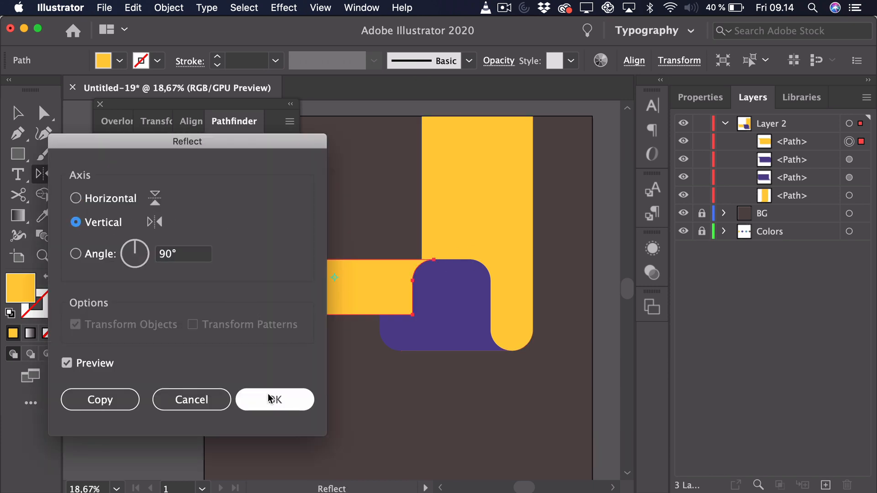
key("space")
key("v")
left_click_drag(466, 281, 450, 215)
key("a")
key("space")
key("a")
Step: Extend the yellow copy by moving its two bottom anchors straight down to the artboard's bottom edge
left_click(440, 225)
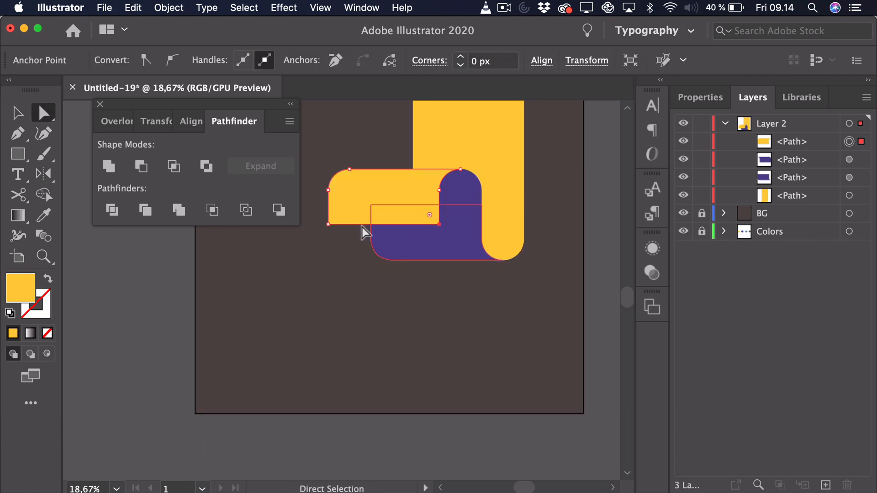
left_click(328, 224, "shift")
left_click_drag(440, 228, 439, 413)
left_click(443, 439)
key("z")
left_click_drag(499, 265, 403, 362)
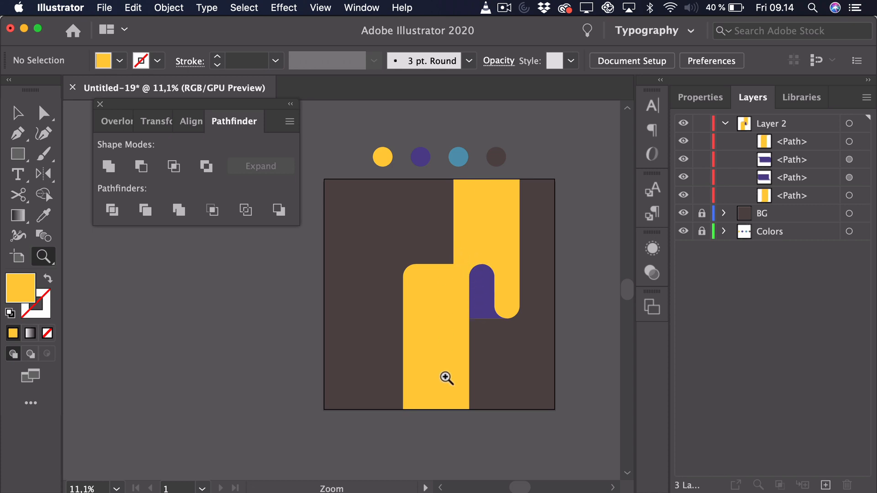
key("v")
left_click_drag(439, 288, 354, 289)
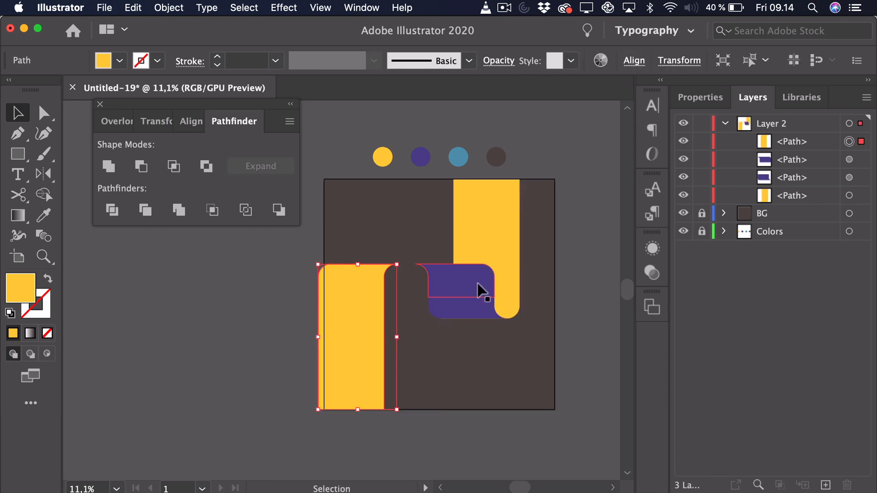
key("super+z")
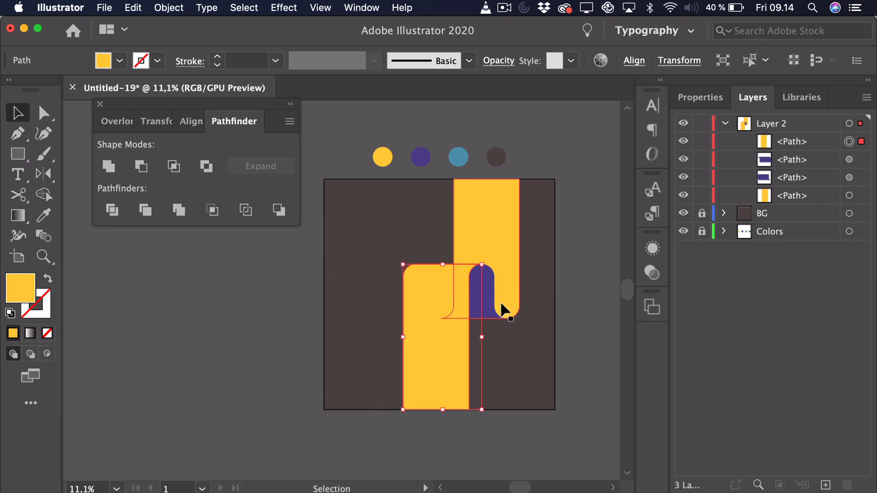
Step: Select the two overlapping purple shapes and unite them into a single shape
key("z")
left_click_drag(501, 311, 513, 259)
key("v")
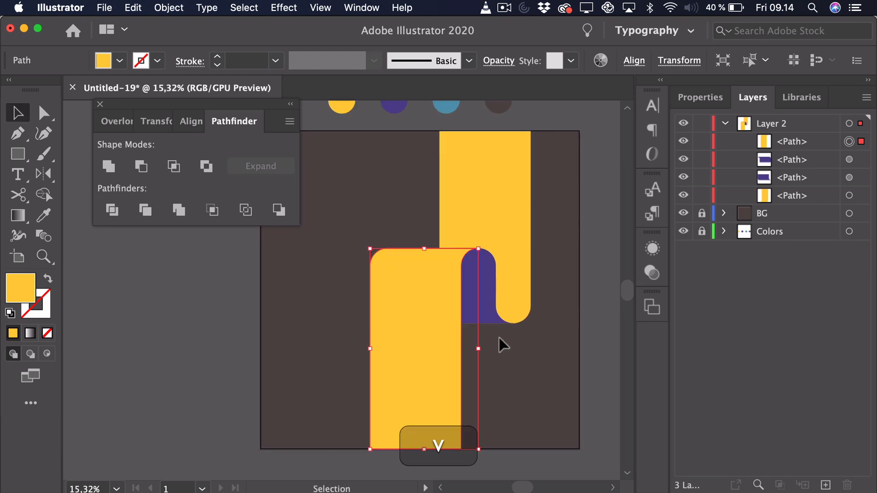
left_click(488, 282)
left_click(477, 319, "shift")
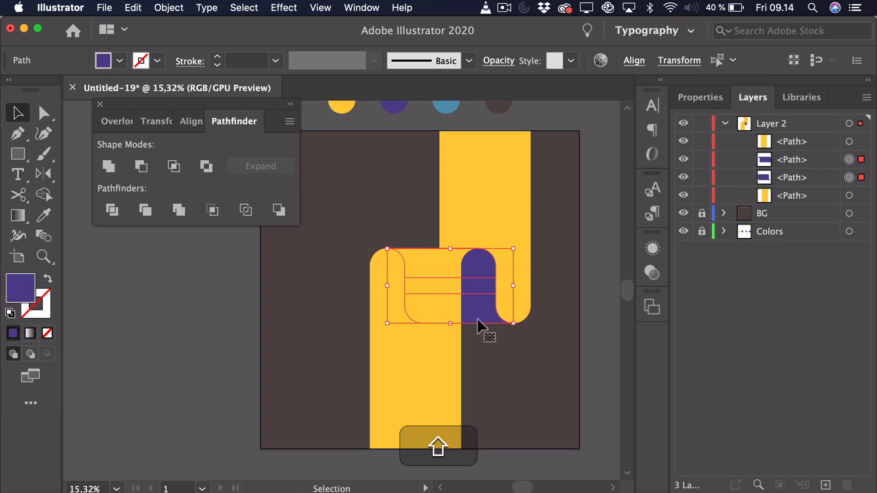
left_click(109, 166)
mouse_move(434, 322)
left_mouse_down()
mouse_move(420, 307)
mouse_move(427, 319)
left_mouse_up()
left_click(557, 376)
Step: Select all anchors around the fold, leaving out the ribbon's outer ends, and move them straight down to lower the fold
key("a")
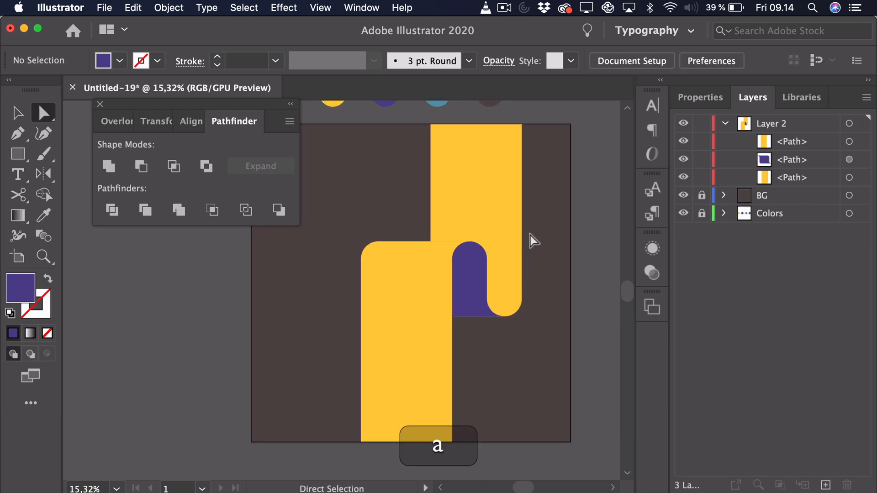
left_click_drag(532, 225, 351, 342)
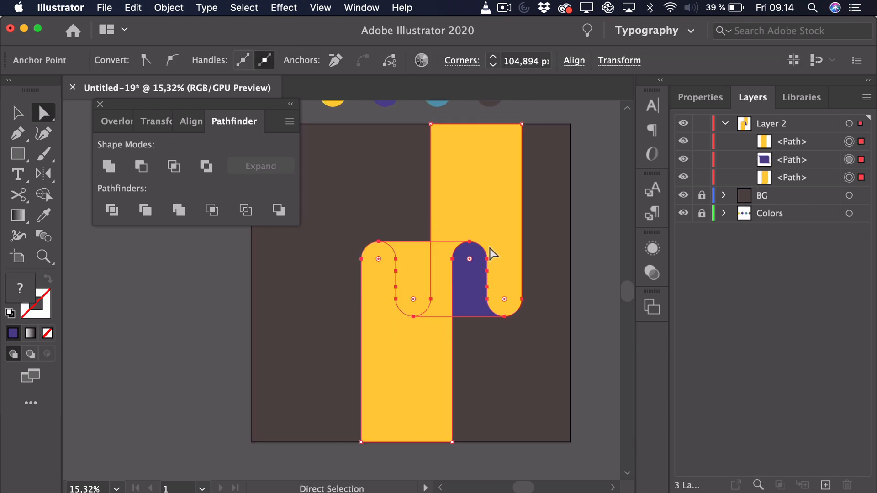
left_click_drag(485, 259, 486, 277)
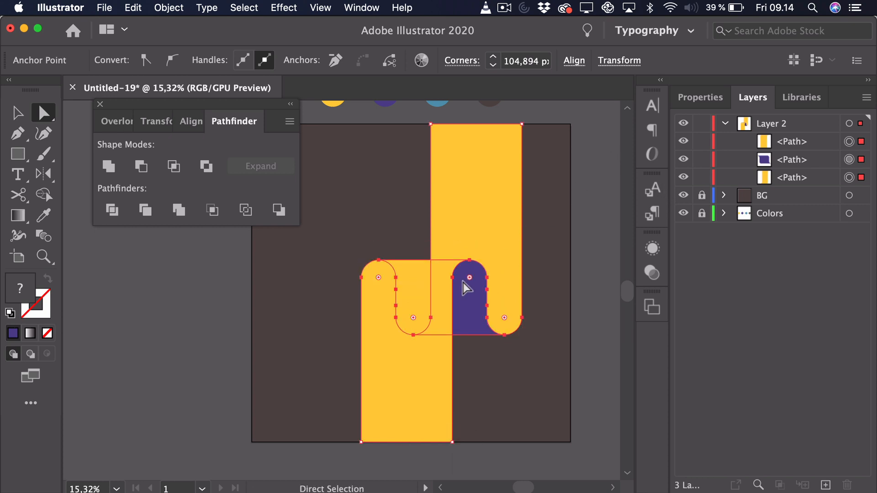
left_click_drag(486, 277, 487, 296)
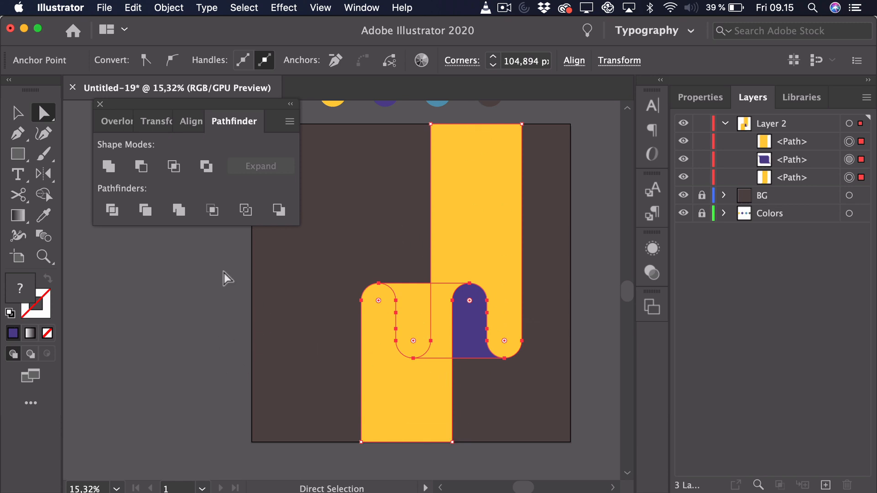
key("v")
left_click(552, 236)
Step: Select all three ribbon shapes, move them horizontally to the left, and nudge them slightly right to centre the ribbon on the artboard
key("space")
left_click_drag(497, 224, 502, 187)
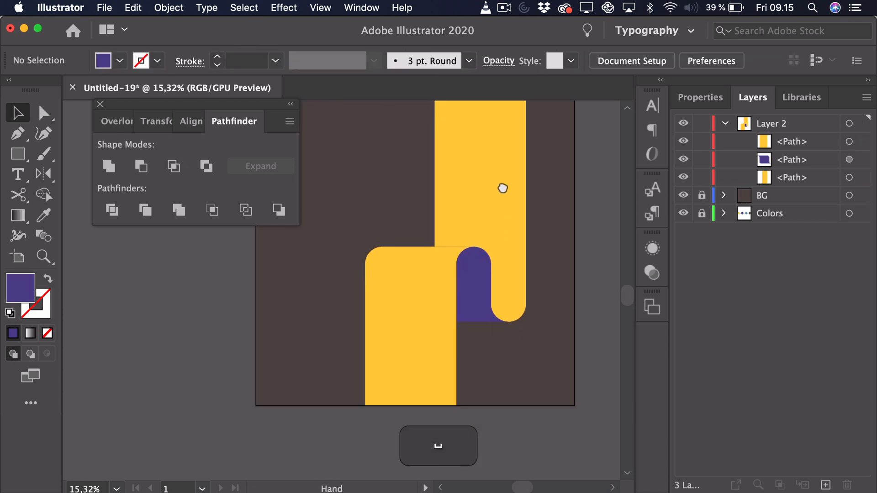
key("space")
left_click_drag(489, 331, 486, 361)
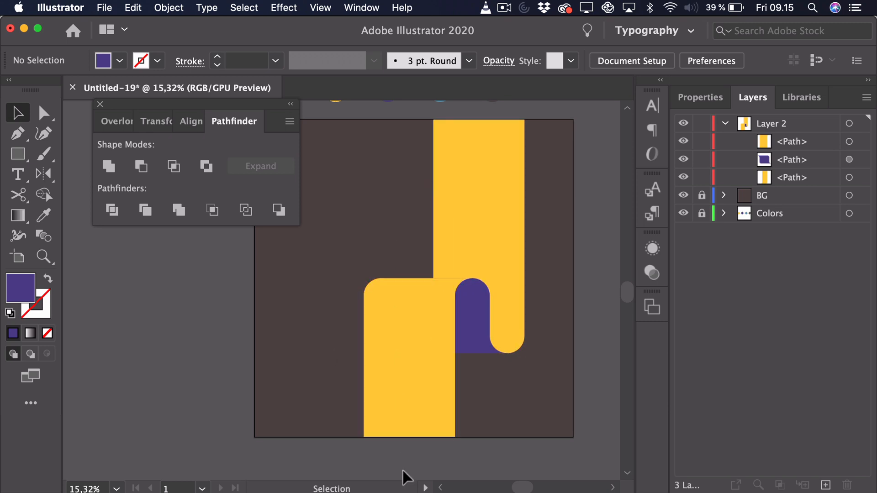
key("space")
mouse_move(421, 376)
left_mouse_down()
mouse_move(419, 384)
mouse_move(428, 376)
left_mouse_up()
key("v")
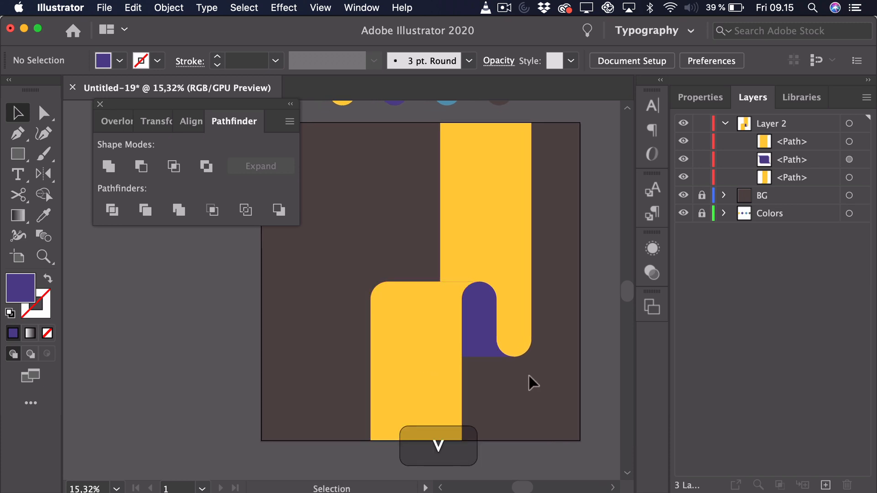
left_click_drag(417, 247, 416, 244)
scroll(418, 247, "up", 1)
left_click_drag(477, 263, 452, 264)
key("Right")
key("Right")
key("Right")
key("Right")
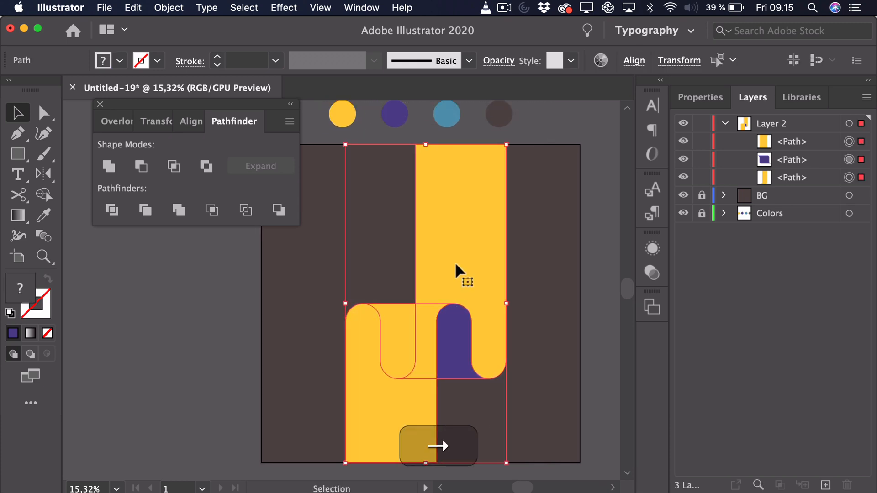
key("Right")
left_click(542, 214)
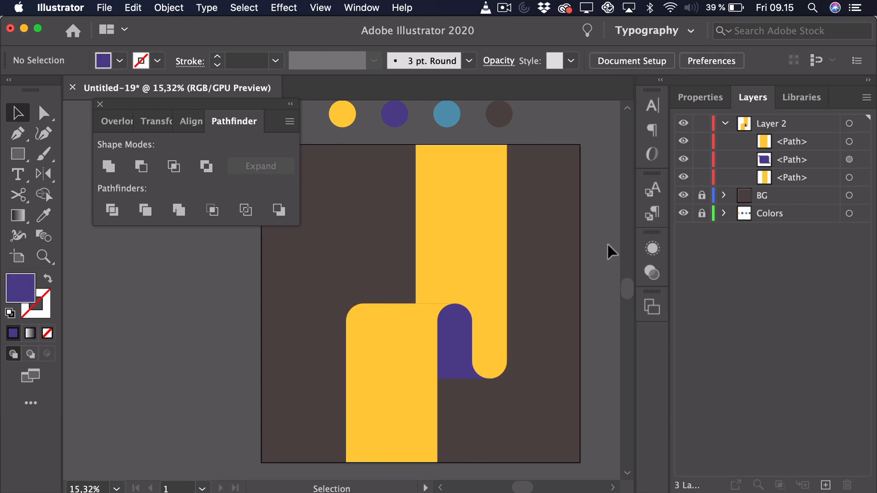
Step: Draw a straight horizontal line about 460 px long across the yellow strip near its top edge with the Pen tool
key("space")
left_click_drag(499, 198, 520, 232)
key("z")
key("space")
key("z")
left_click_drag(520, 232, 475, 246)
key("space")
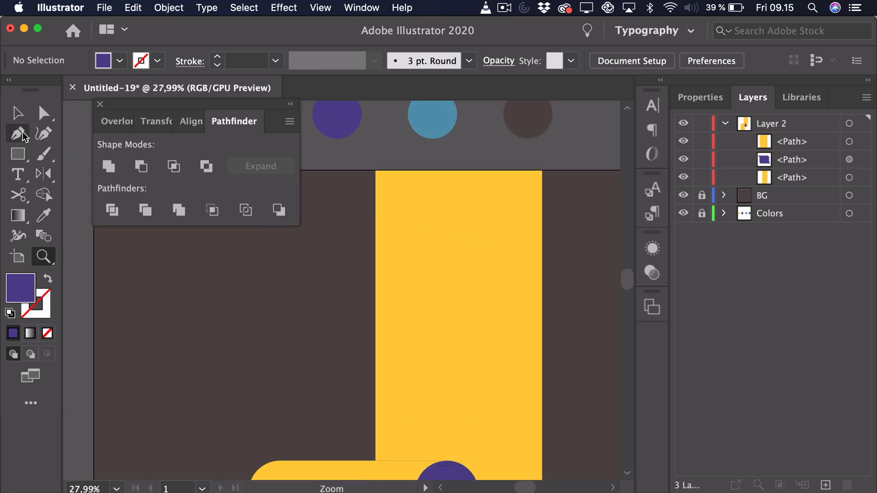
left_click(22, 132)
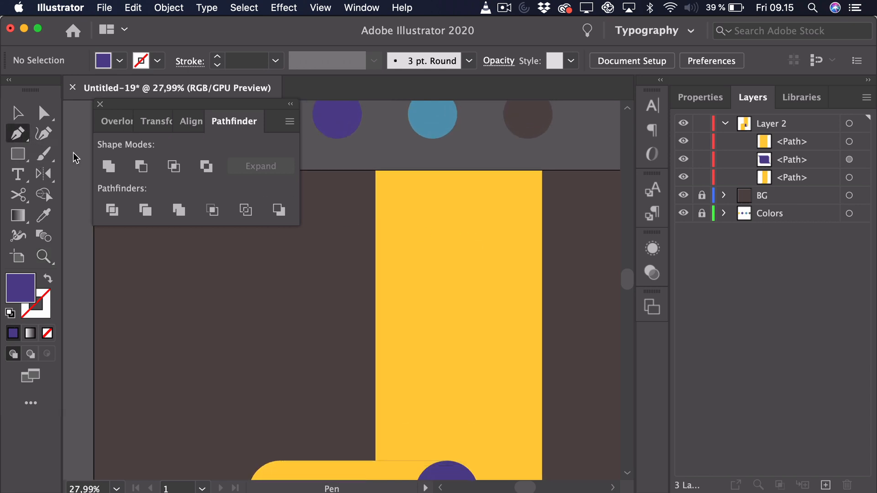
left_click(388, 185)
key("shift")
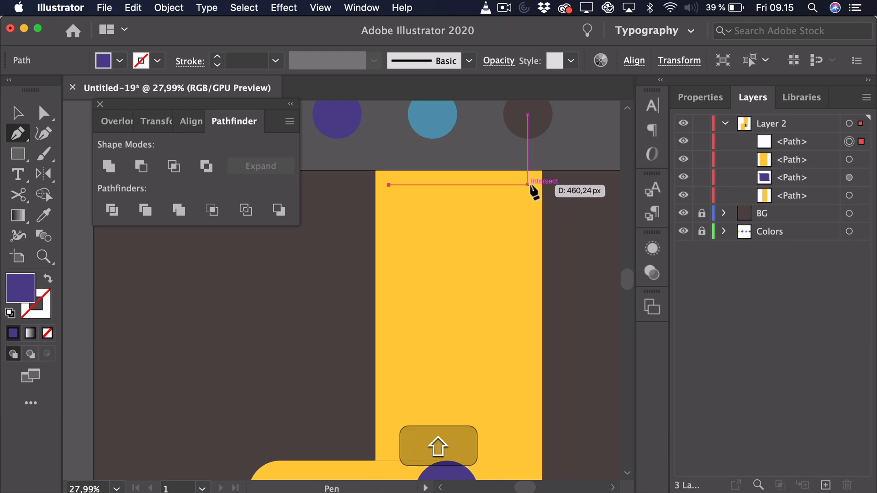
left_click(527, 185, "shift")
Step: Swap the new line's fill and stroke to give it a purple stroke and no fill, and make the stroke active
key("v")
key("space")
left_click_drag(511, 200, 507, 236)
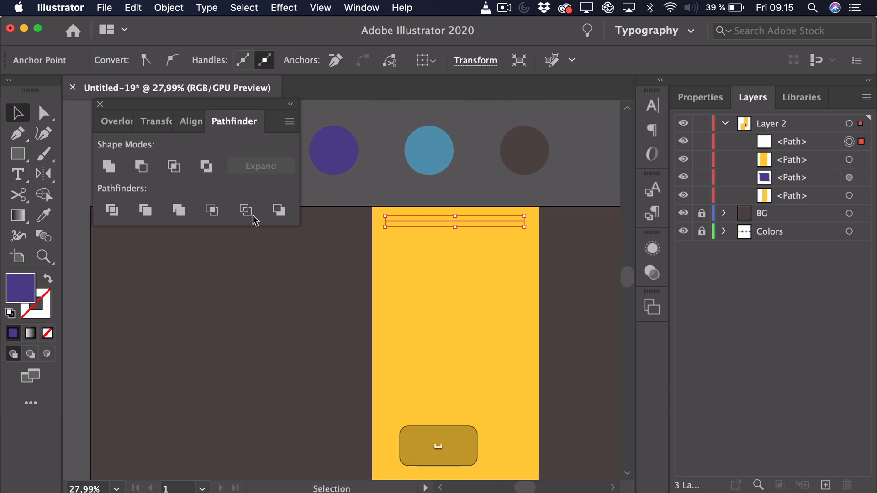
left_click(49, 279)
left_click(44, 312)
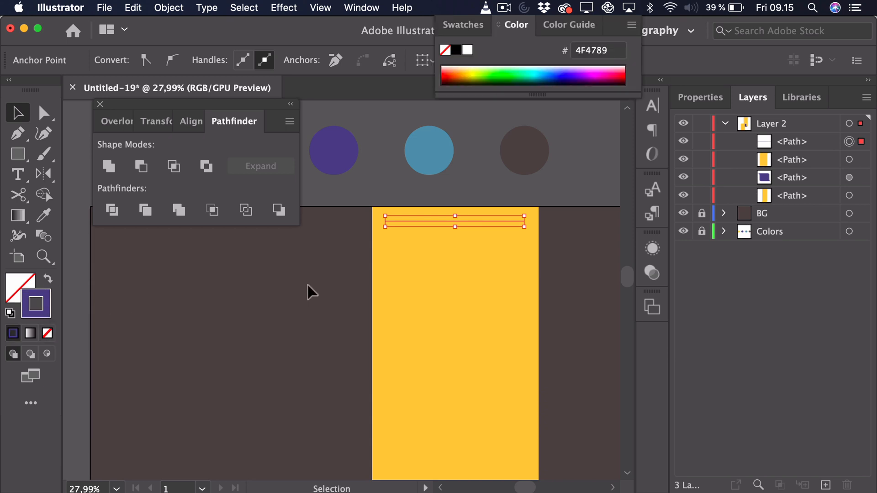
Step: Put away the floating colour controls and set the horizontal line's stroke weight to 16 pt
left_click_drag(615, 23, 615, 70)
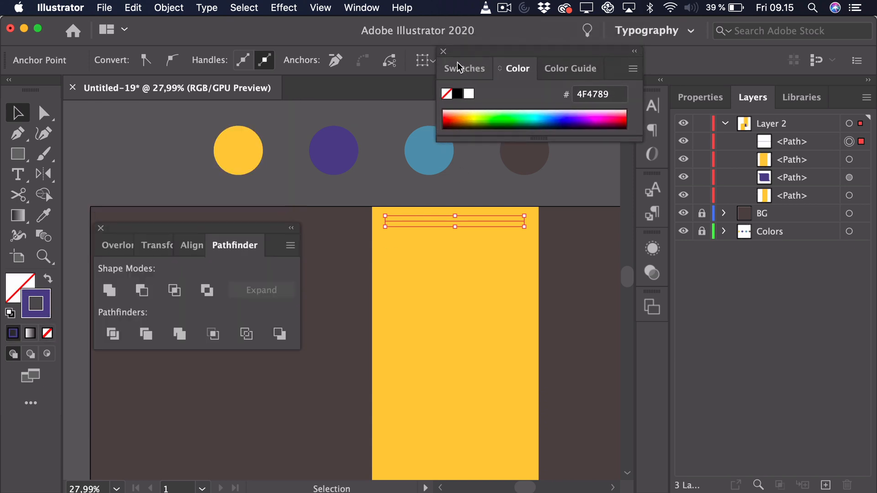
left_click(443, 52)
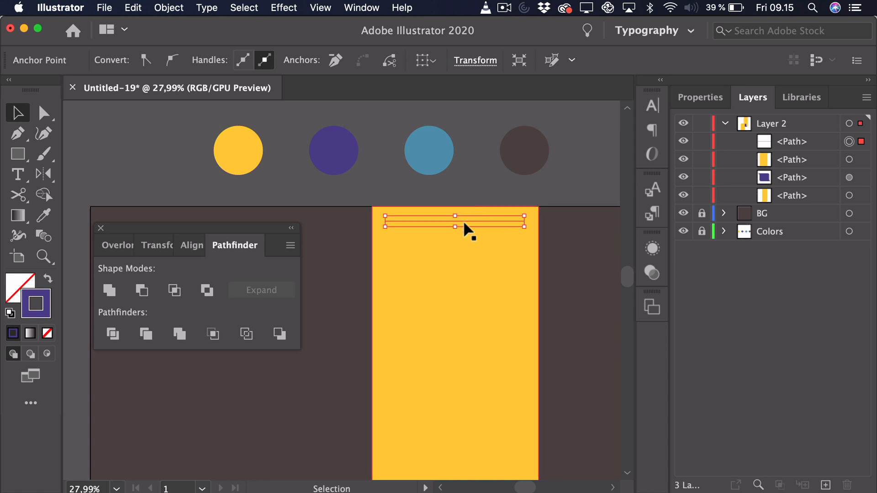
left_click(361, 7)
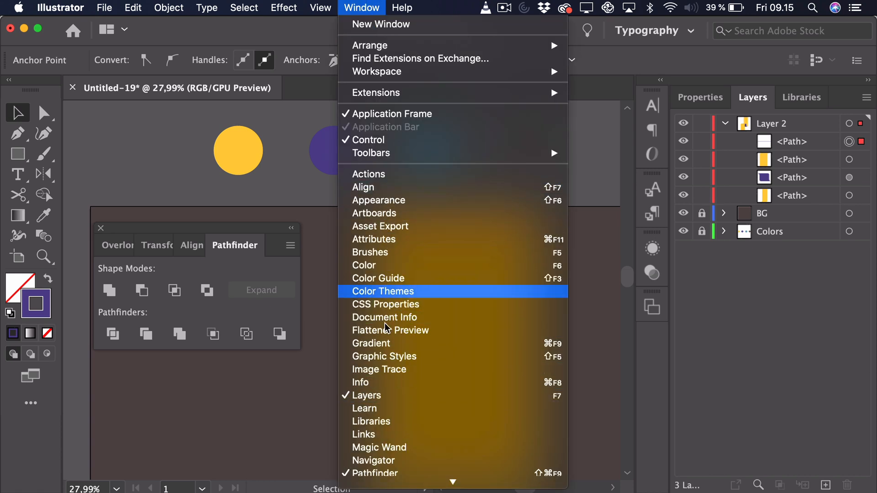
scroll(385, 375, "down", 2)
scroll(385, 374, "down", 3)
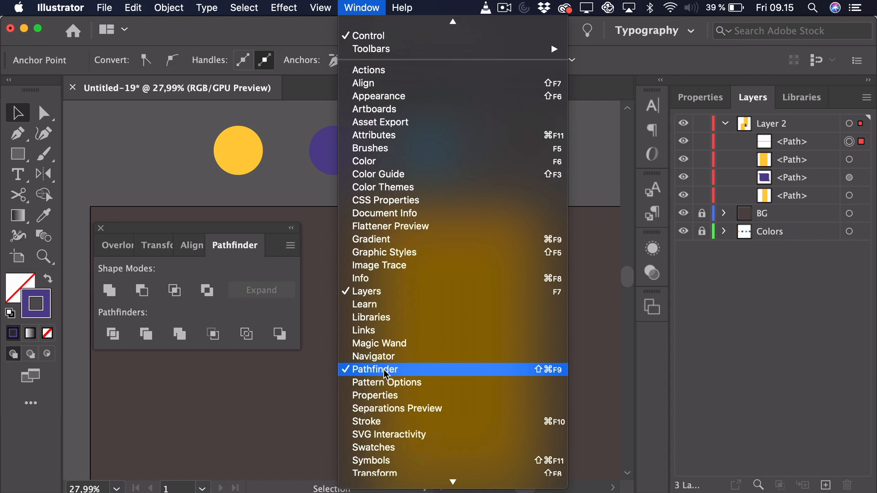
left_click(383, 421)
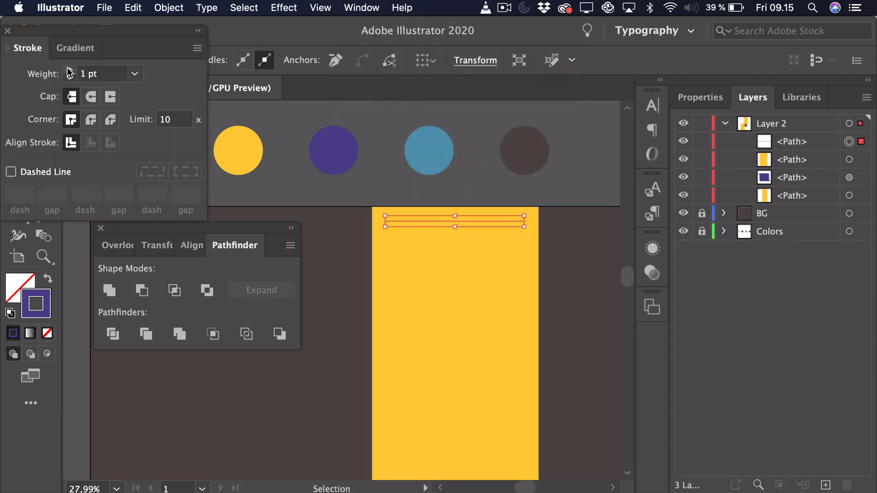
left_click(69, 71)
left_click(69, 71)
left_click(69, 72)
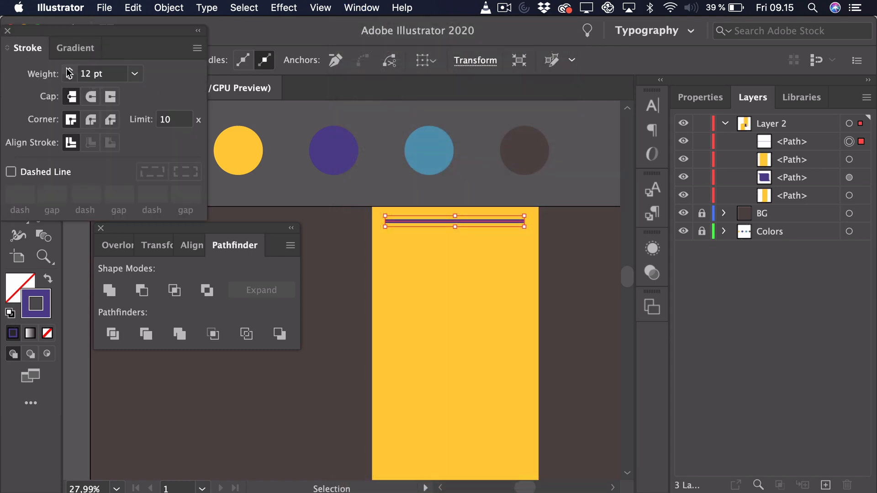
left_click(70, 71)
left_click(69, 71)
left_click(69, 72)
left_click(69, 71)
left_click(70, 71)
left_click(70, 71)
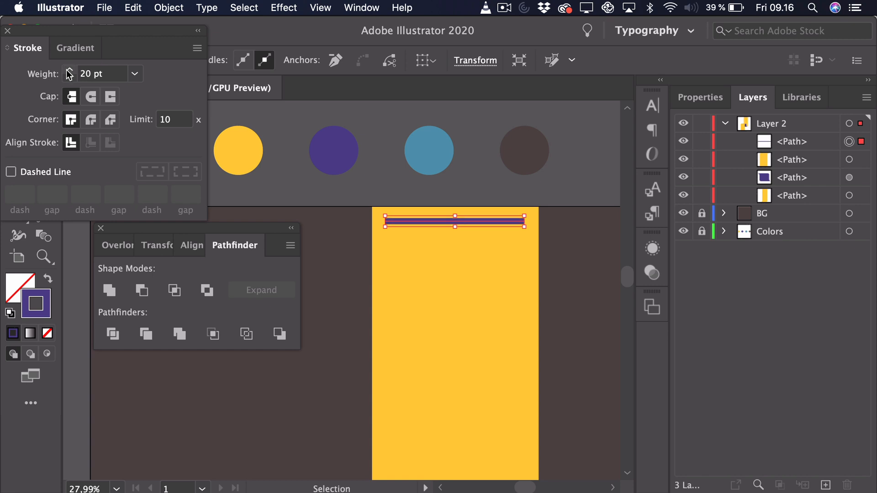
left_click(69, 79)
left_click(69, 78)
left_click(70, 78)
left_click(70, 78)
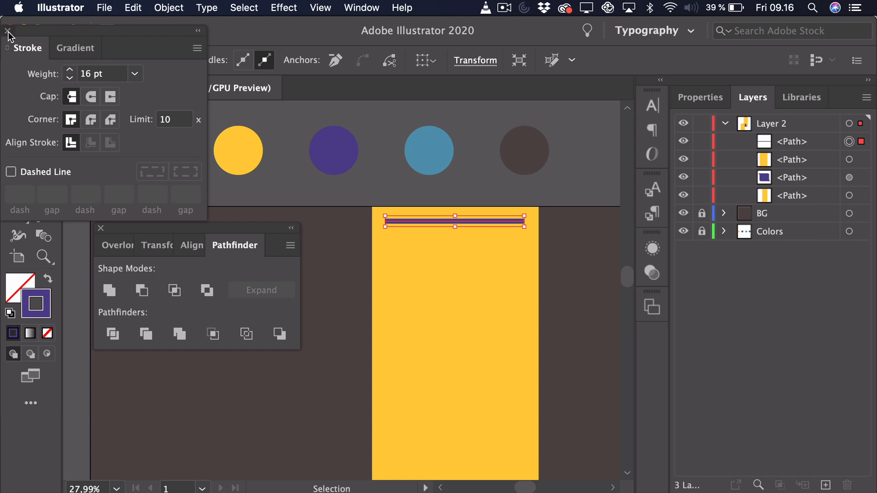
left_click(8, 31)
Step: Recolour only the line's stroke with the blue of the sample circle using the Eyedropper, and deselect it
key("i")
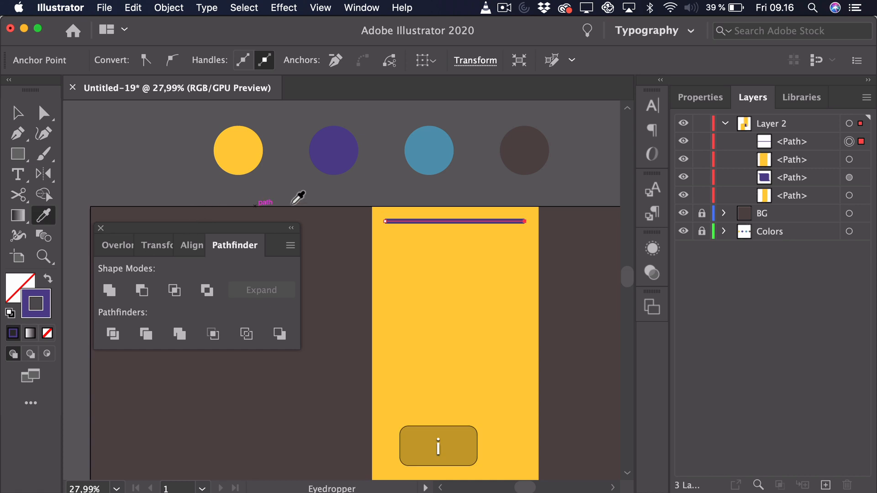
left_click(426, 157, "shift")
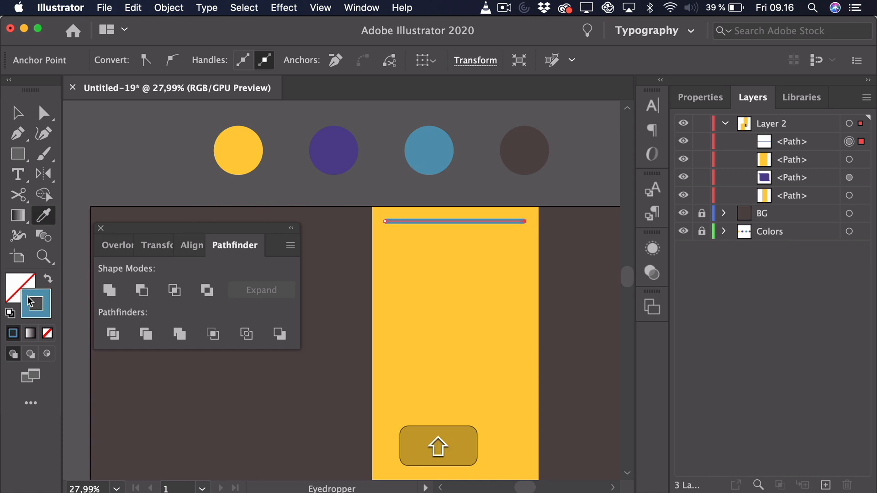
key("v")
left_click(378, 192)
Step: Duplicate the blue line straight down, leaving a narrow gap below the original
key("space")
left_click_drag(437, 229, 432, 192)
key("space")
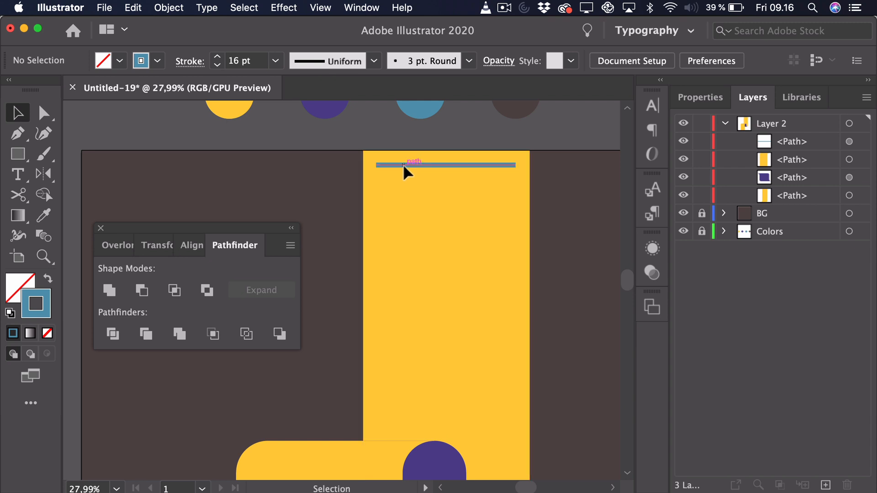
left_click_drag(403, 166, 403, 180)
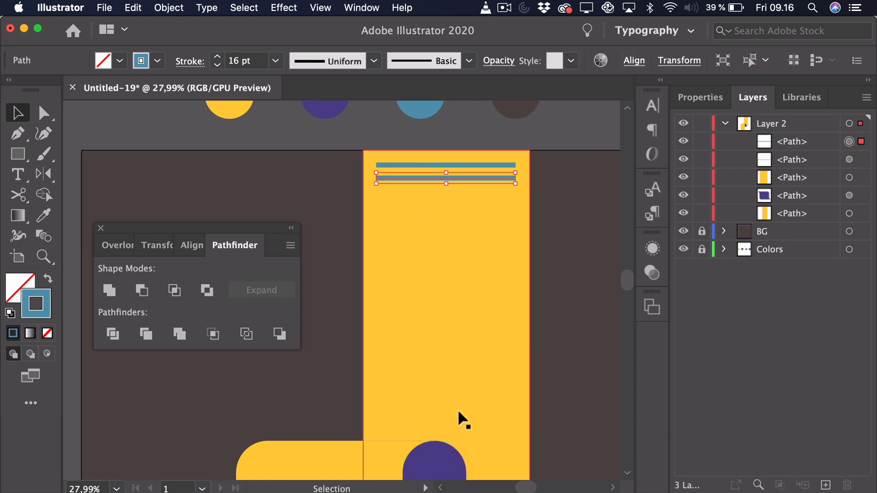
Step: Repeat the line duplication at the same spacing all the way down the yellow strip to the ribbon's lower fold
left_click_drag(439, 297, 423, 284)
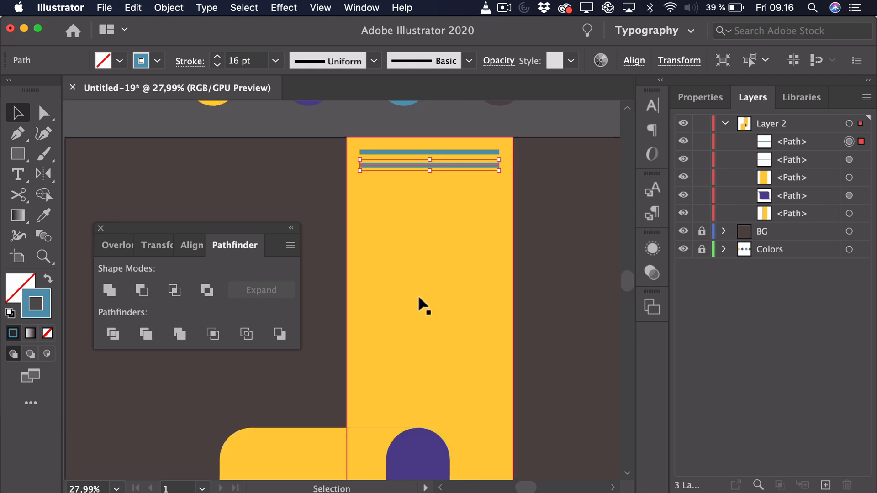
key("super+d")
key("super+d")
key("super+d")
key("super+d")
key("super+d")
key("super+d")
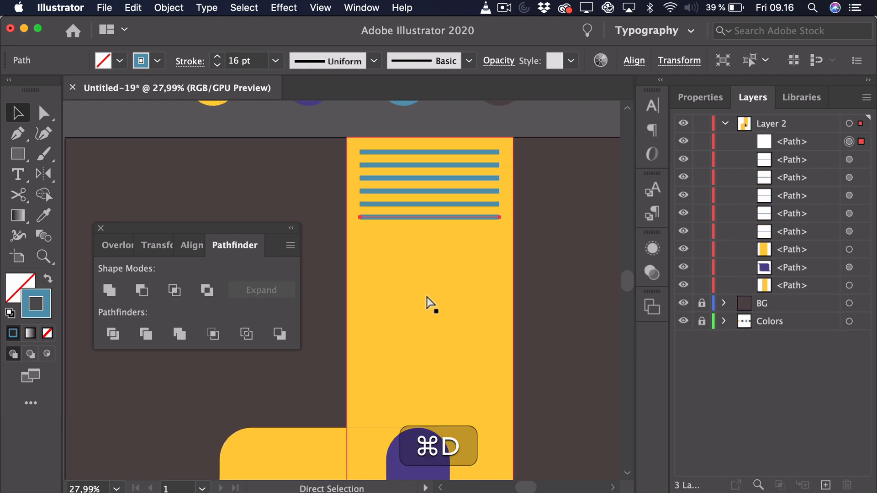
key("super+d")
key("super+d")
key("super+d")
key("super+d")
key("super+d")
key("super+d")
key("super+d")
key("super+d")
key("super+d")
key("super+d")
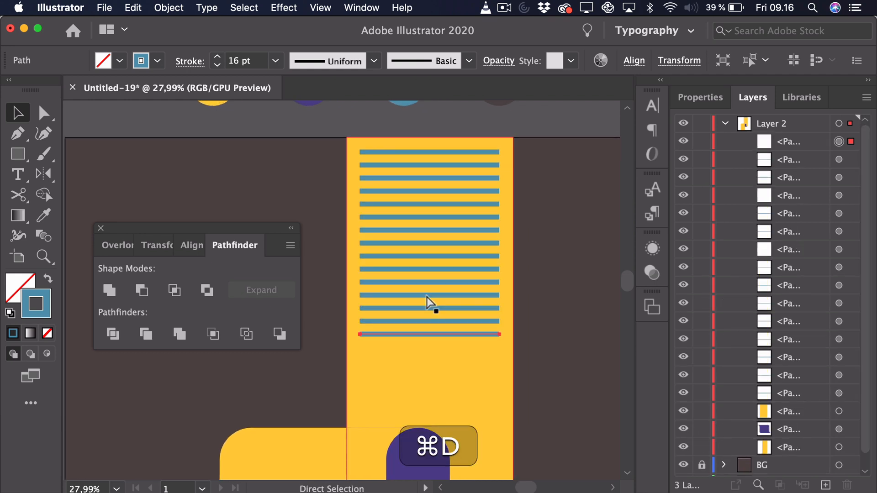
key("super+d")
key("super+d")
key("super+d")
key("super+d")
key("super+d")
key("super+d")
key("super+d")
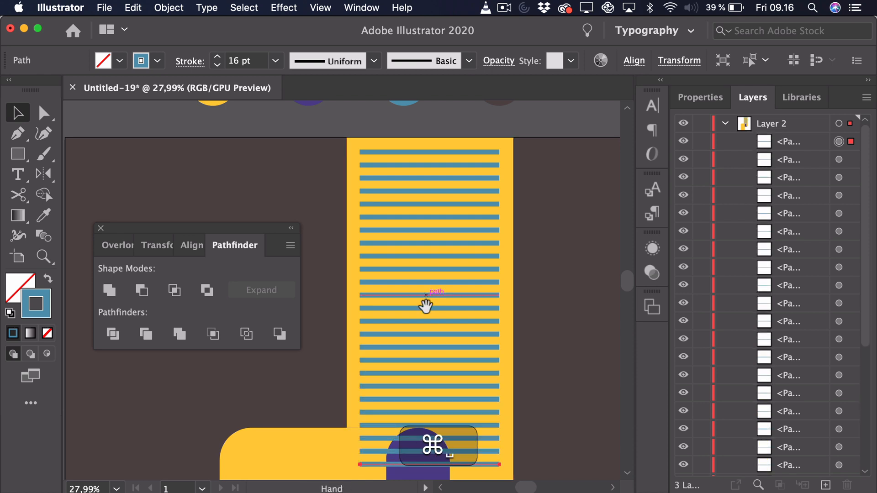
left_click_drag(426, 297, 409, 145)
key("super+d")
key("super+d")
key("super+d")
key("super+d")
key("super+d")
key("super+d")
key("super+d")
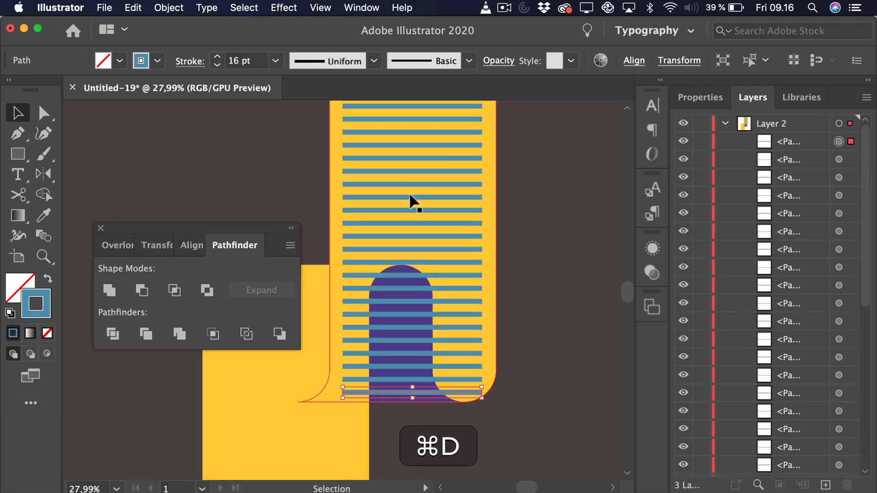
Step: Delete three pairs of adjacent blue lines down the strip to split them into four text-like blocks
left_click_drag(464, 238, 415, 285)
key("z")
key("v")
scroll(411, 269, "up", 5)
left_click(550, 153)
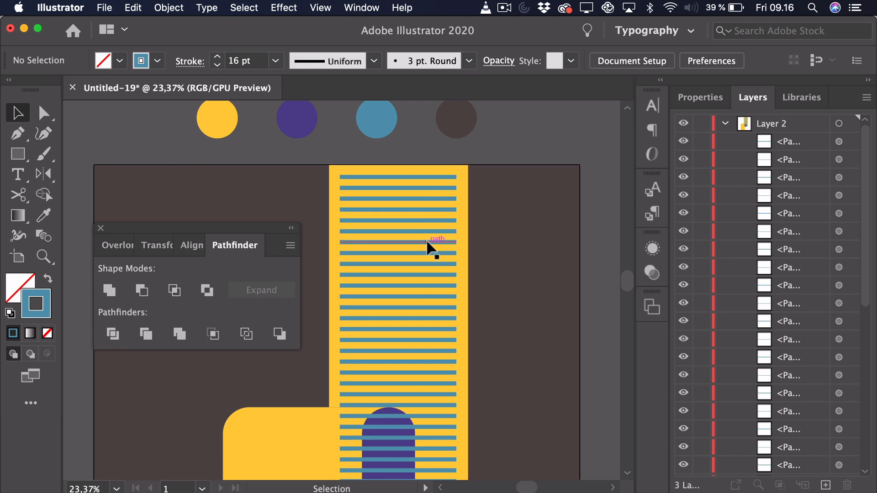
left_click(389, 246, "shift")
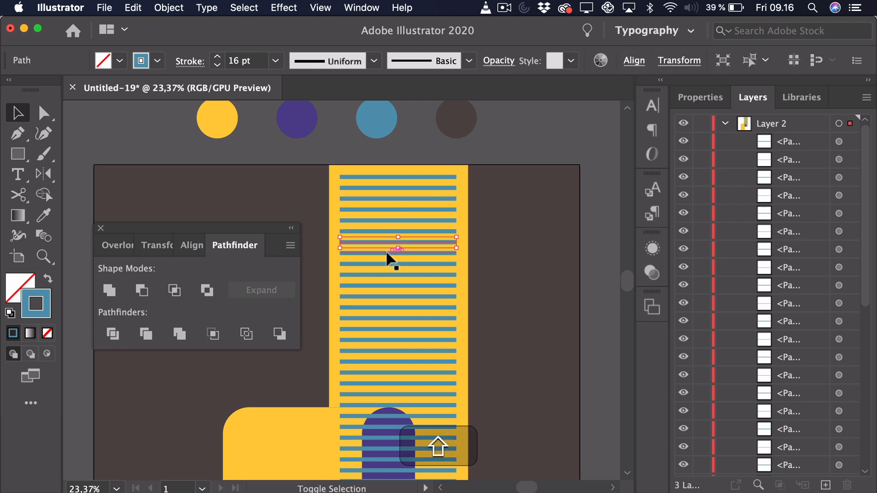
key("BackSpace")
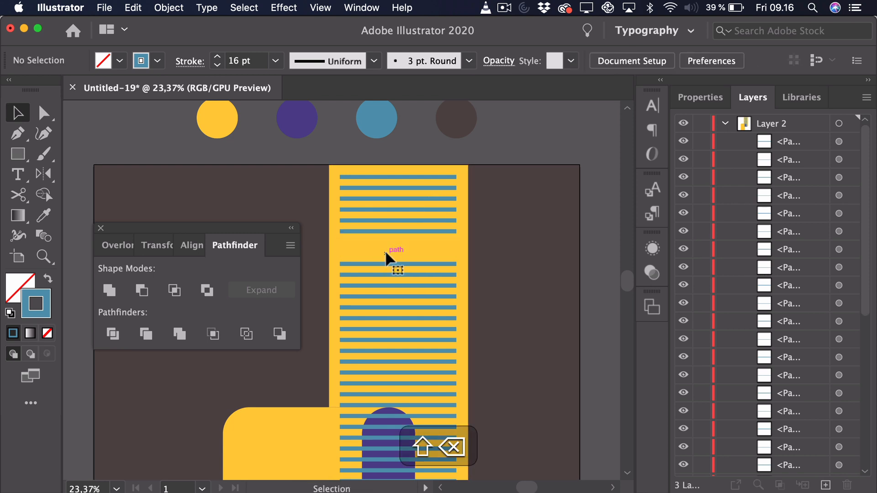
left_click(425, 341)
left_click(426, 351, "shift")
key("BackSpace")
key("space")
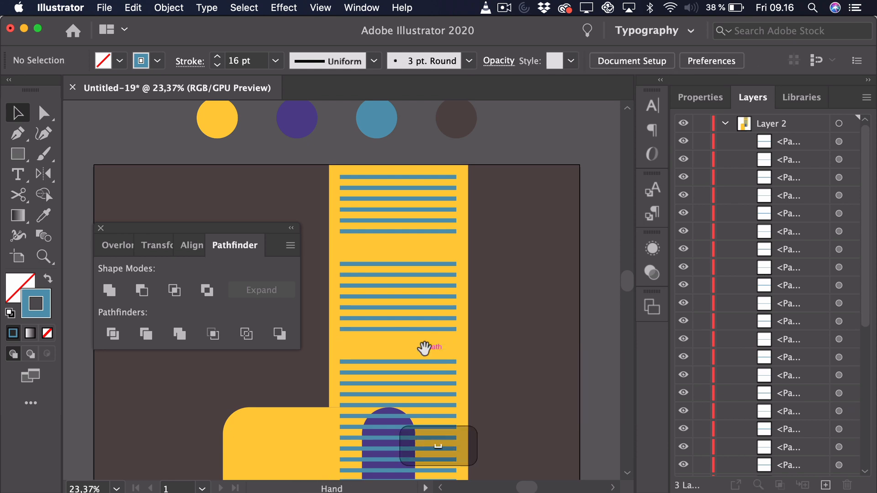
left_click_drag(425, 348, 391, 201)
left_click(416, 314, "shift")
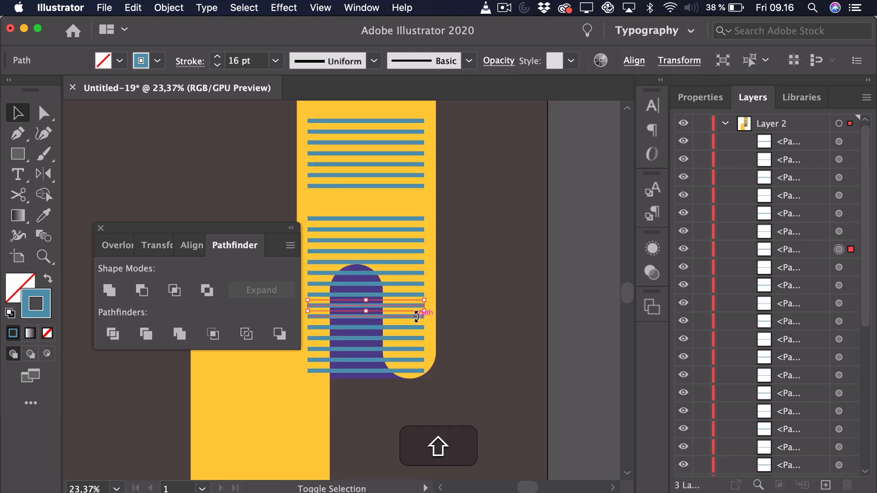
key("shift+BackSpace")
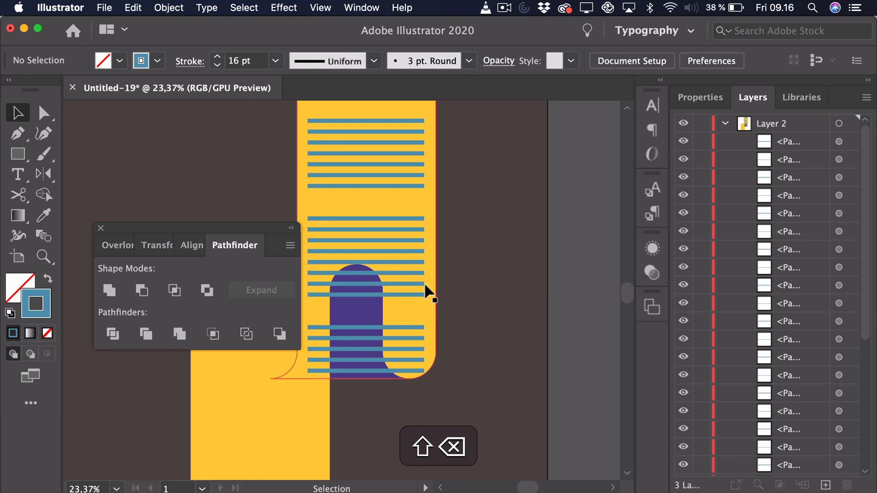
Step: Lock the three ribbon shapes, select all the blue lines and group them
key("space")
left_click_drag(440, 199, 474, 245)
key("z")
left_click(464, 245, "alt")
key("space")
left_click_drag(419, 270, 419, 299)
key("v")
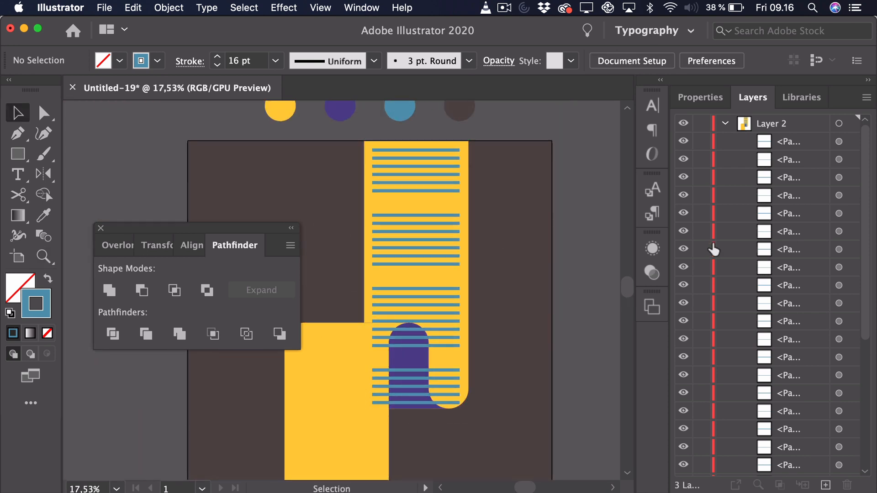
scroll(753, 183, "down", 5)
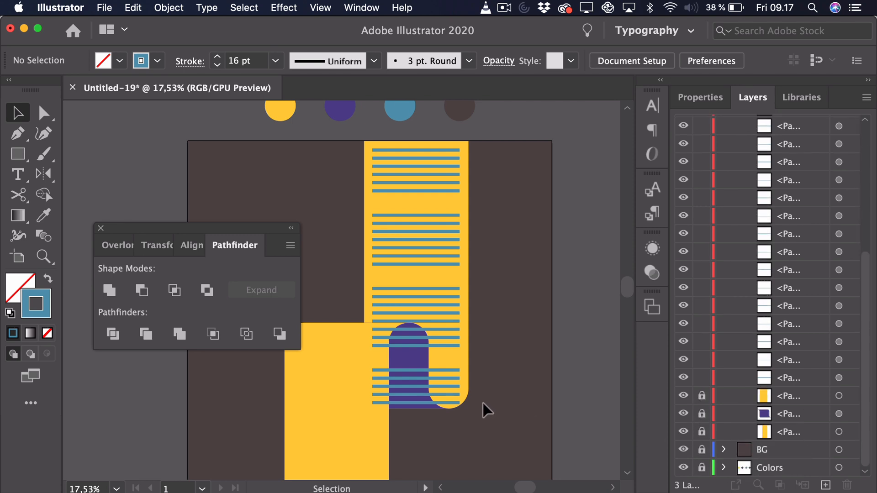
key("v")
mouse_move(357, 154)
left_mouse_down()
mouse_move(354, 143)
mouse_move(365, 158)
left_mouse_up()
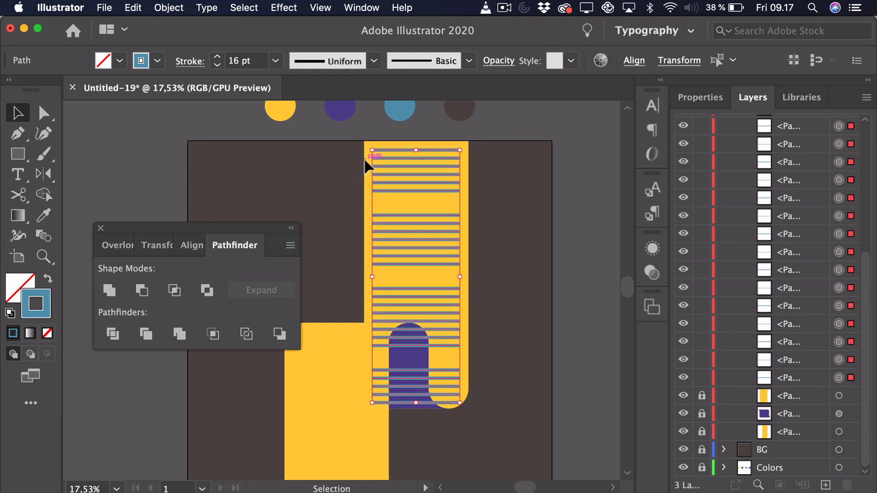
key("super+g")
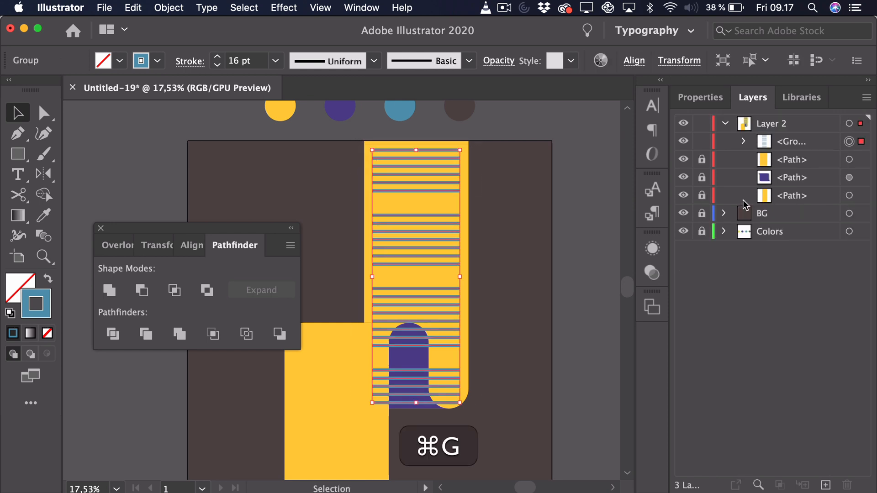
Step: Unlock the three ribbon shapes and restack the line group between the purple underside and the rear yellow strip
left_click_drag(701, 159, 707, 199)
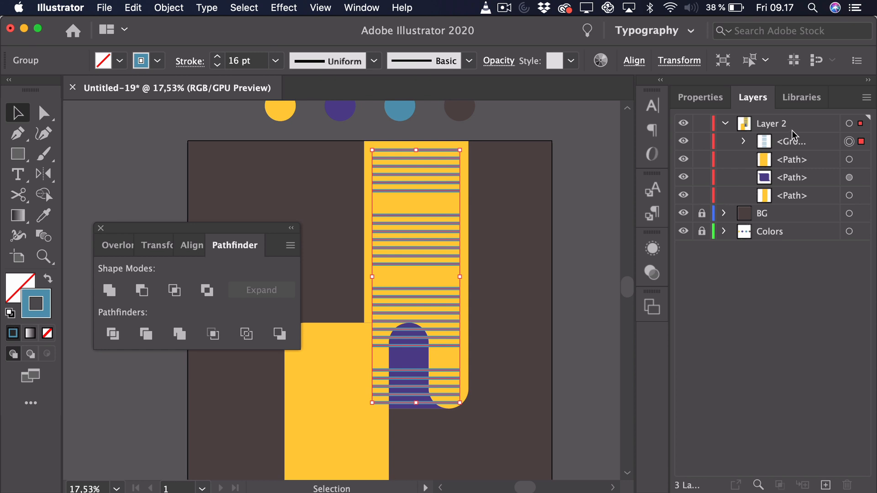
left_click_drag(793, 136, 787, 185)
left_click(475, 157)
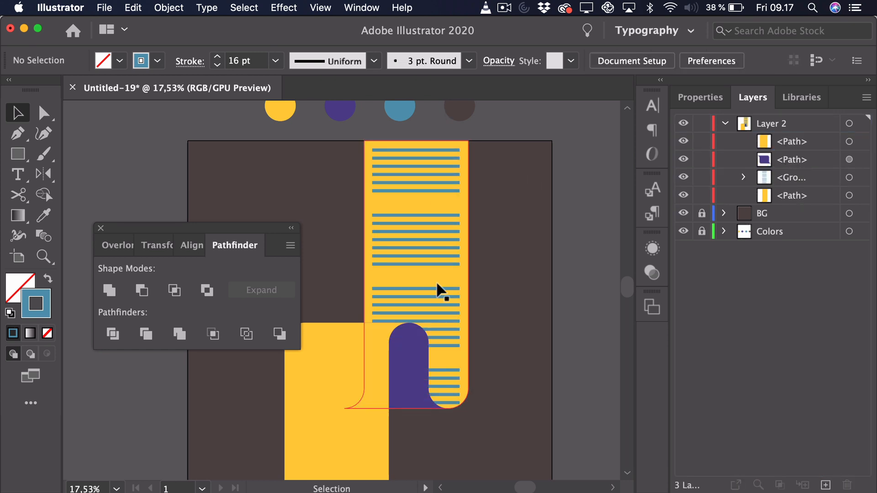
Step: Examine the whole artboard with the folded ribbon and its blue lines
key("space")
left_click_drag(502, 319, 501, 363)
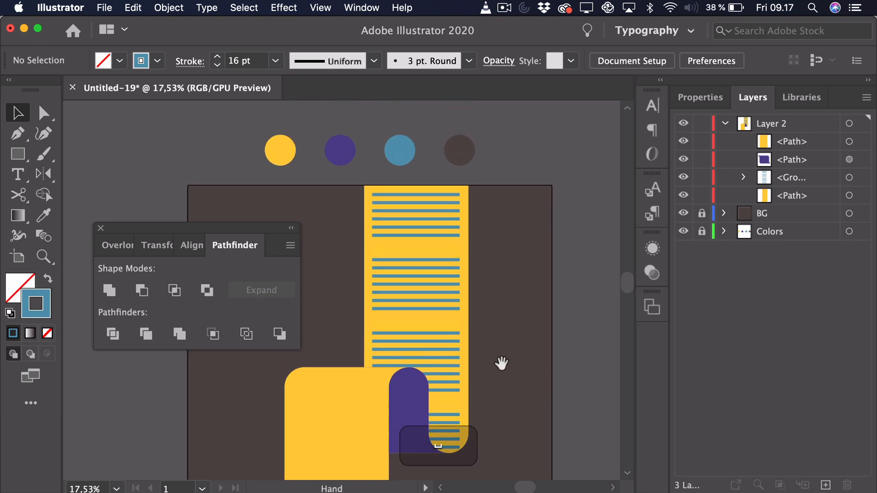
key("z")
left_click_drag(526, 328, 474, 334)
key("space")
key("z")
left_click_drag(433, 233, 455, 238)
key("space")
left_click_drag(502, 311, 528, 232)
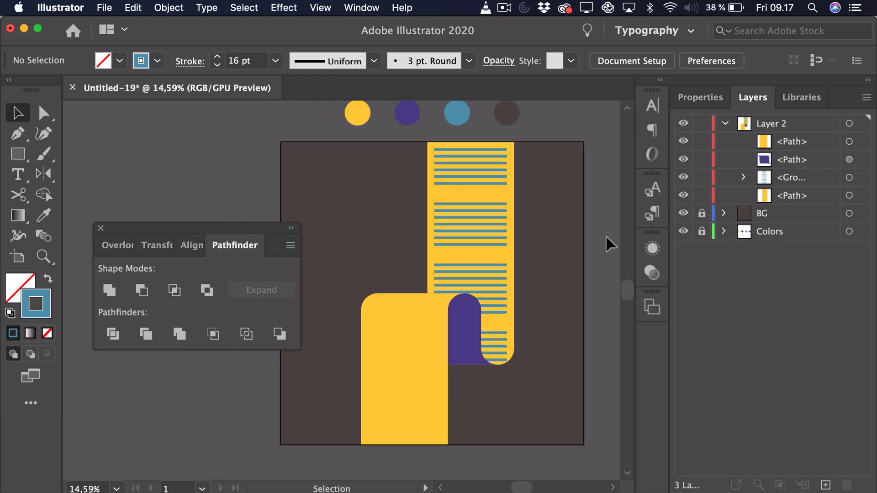
Step: Add three new empty layers above Layer 2
left_click(772, 126)
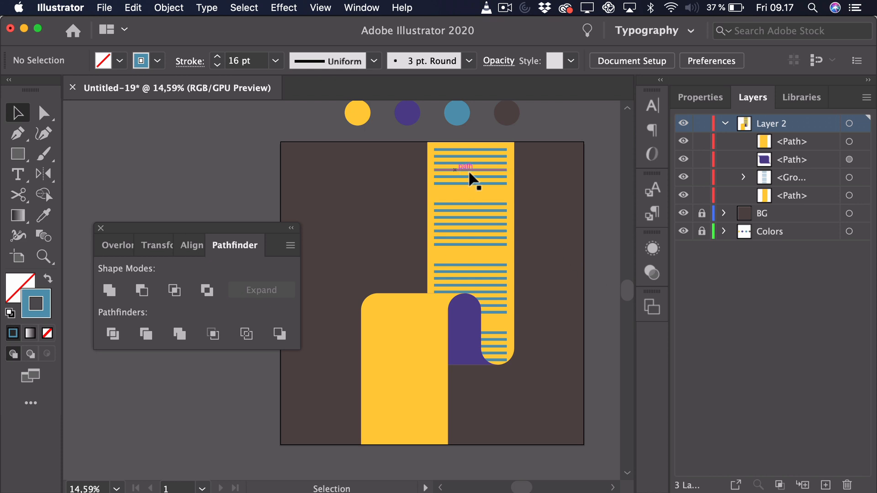
key("super+z")
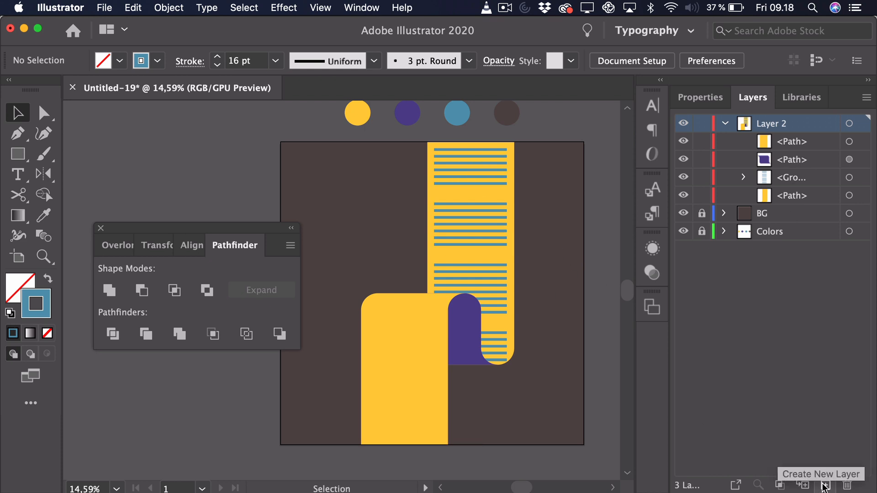
left_click(825, 486)
left_click(825, 485)
left_click(824, 486)
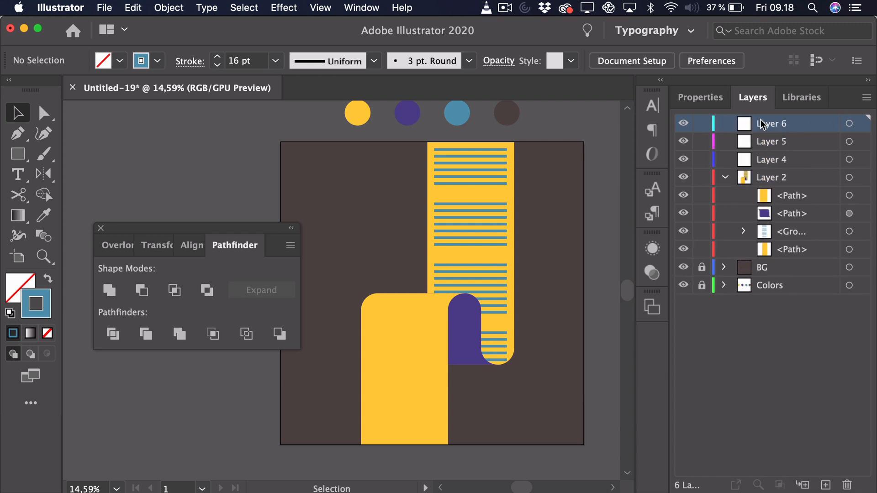
Step: Rename Layer 6 as Front_Paper and Layer 5 as Middle_Paper
double_click(770, 123)
type("Front_")
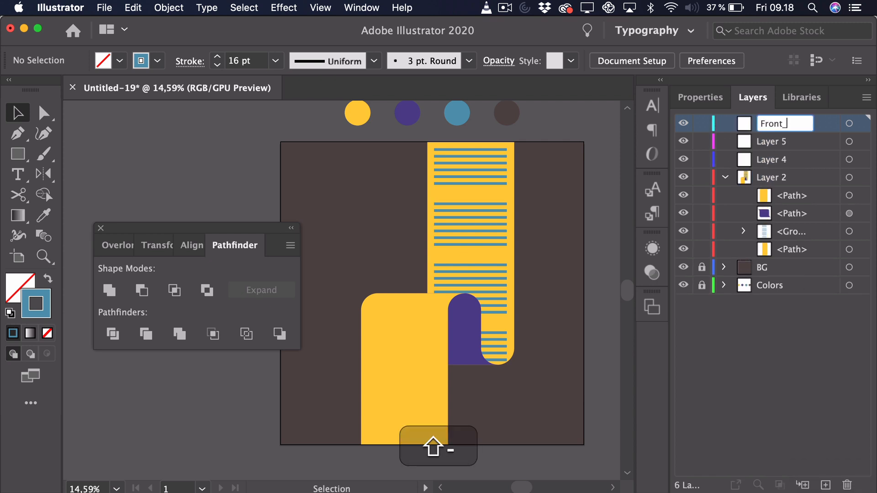
type("Paper")
key("Return")
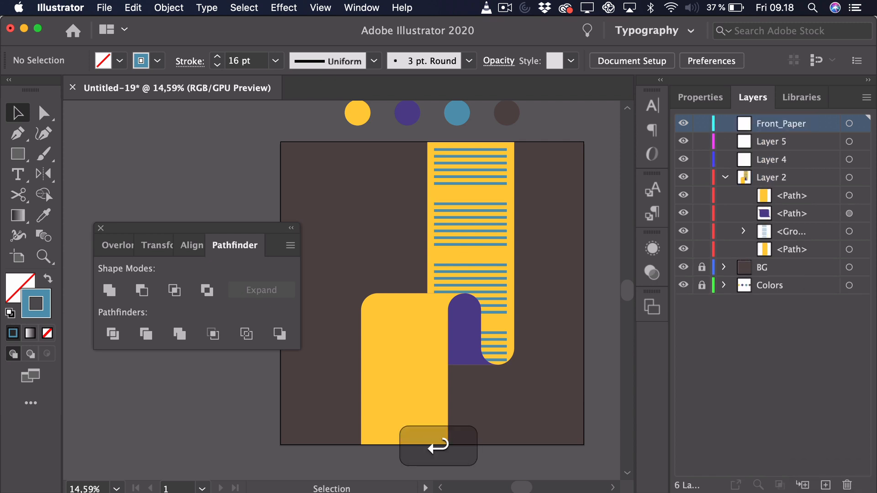
double_click(771, 142)
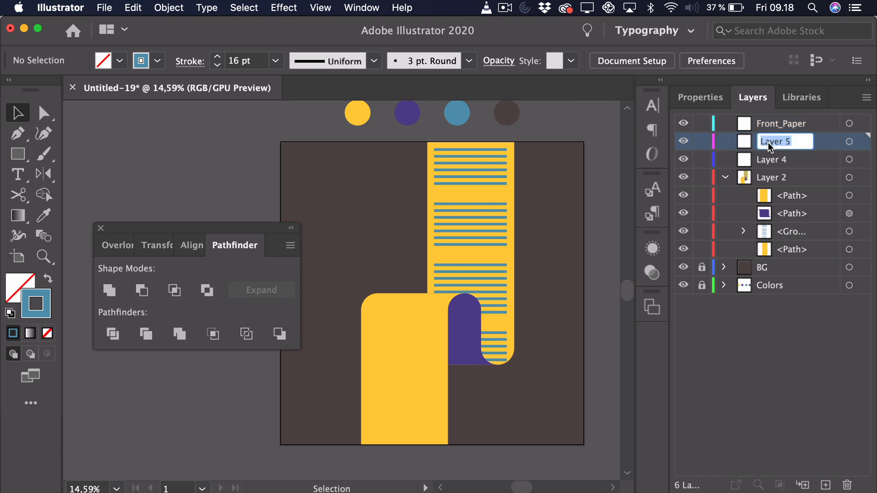
type("Middle_Paper")
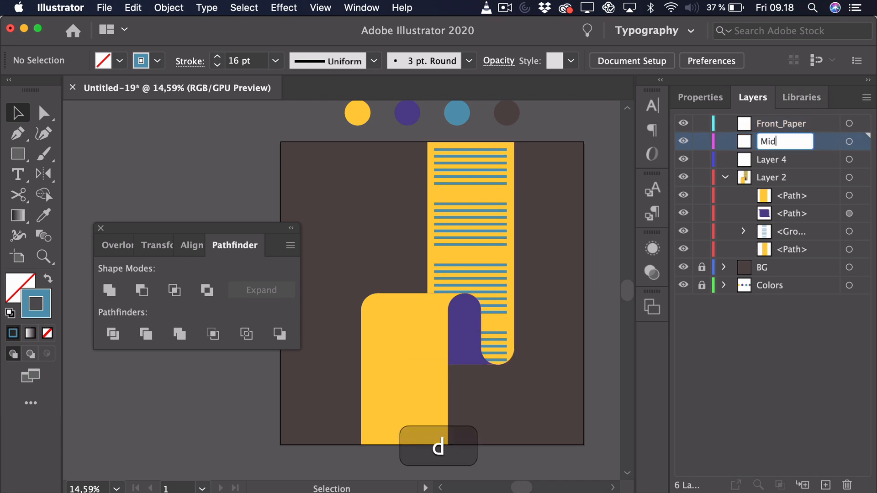
key("Return")
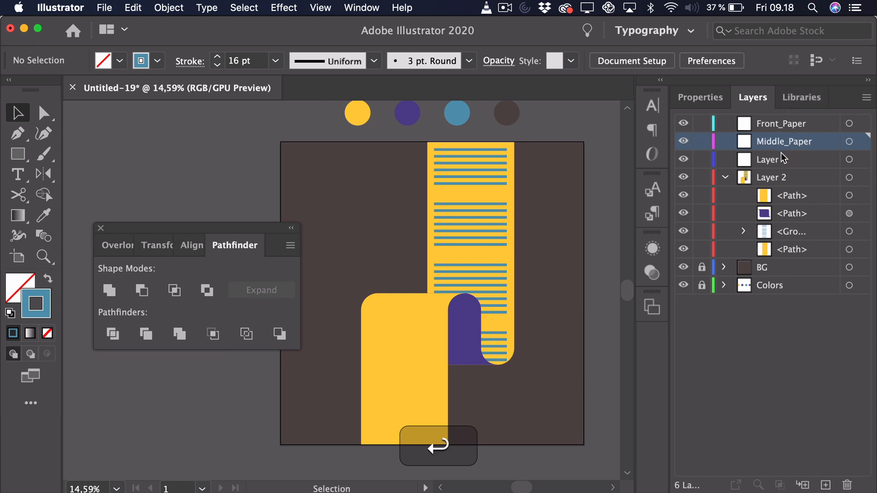
Step: Rename Layer 4 as Text and Layer 2 as Back_Paper
double_click(770, 159)
type("Tex")
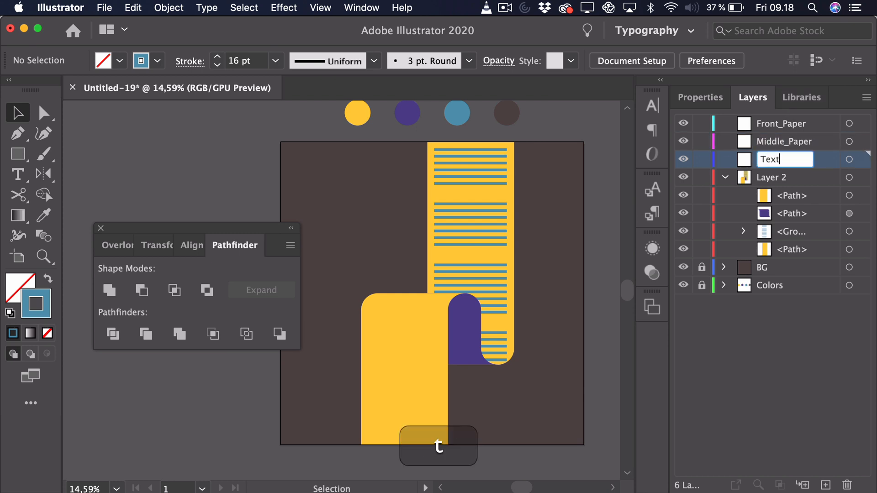
type("t")
key("Return")
double_click(772, 178)
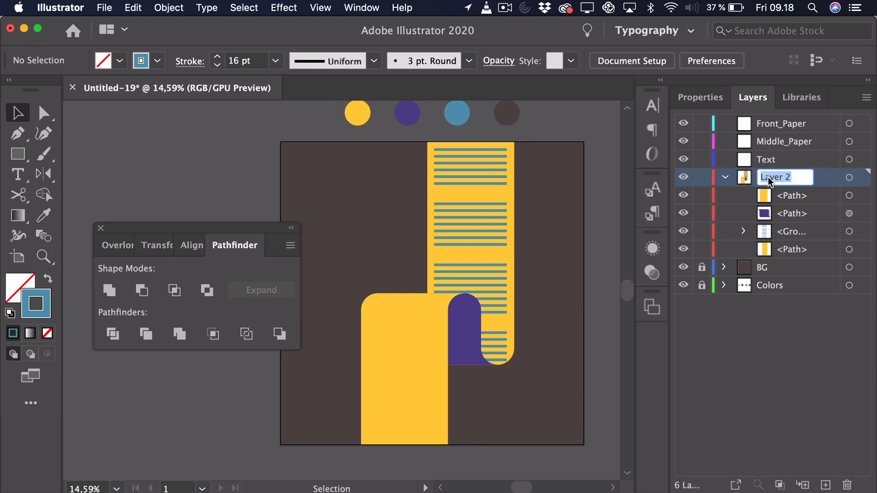
type("Back_Paper")
key("Return")
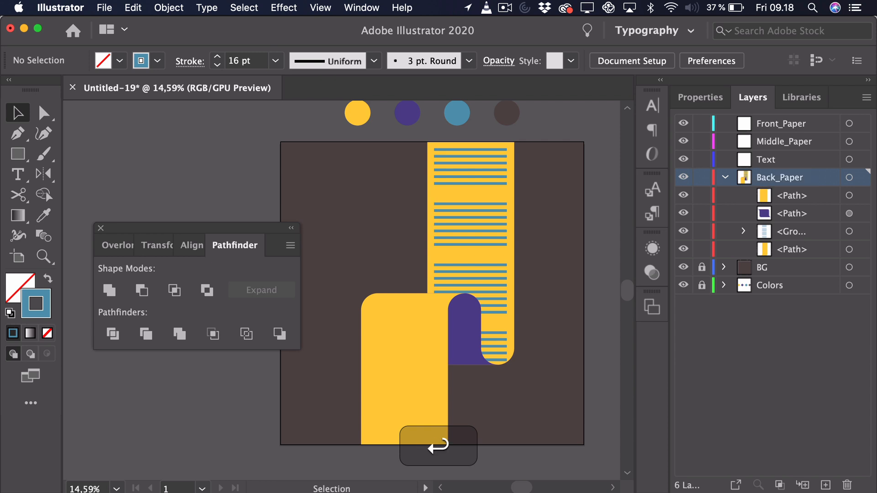
Step: Move the front yellow ribbon shape from Back_Paper into the Front_Paper layer, keeping its position on the artboard
left_click(390, 372)
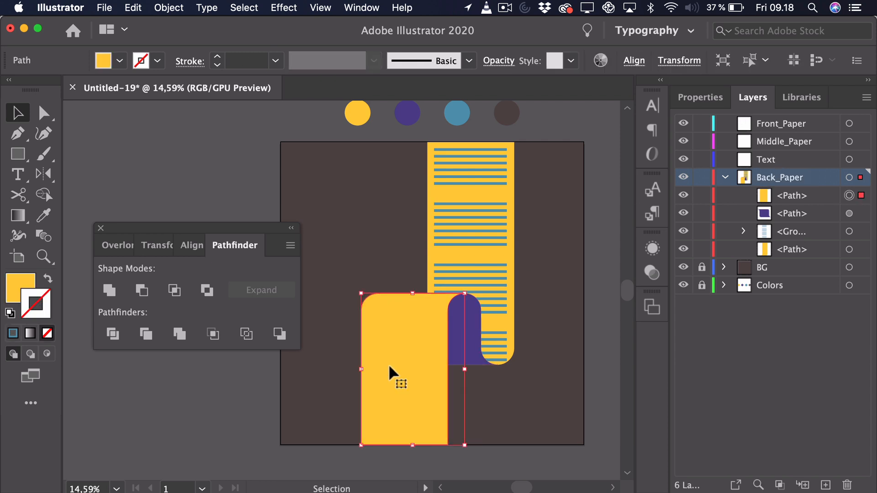
key("super")
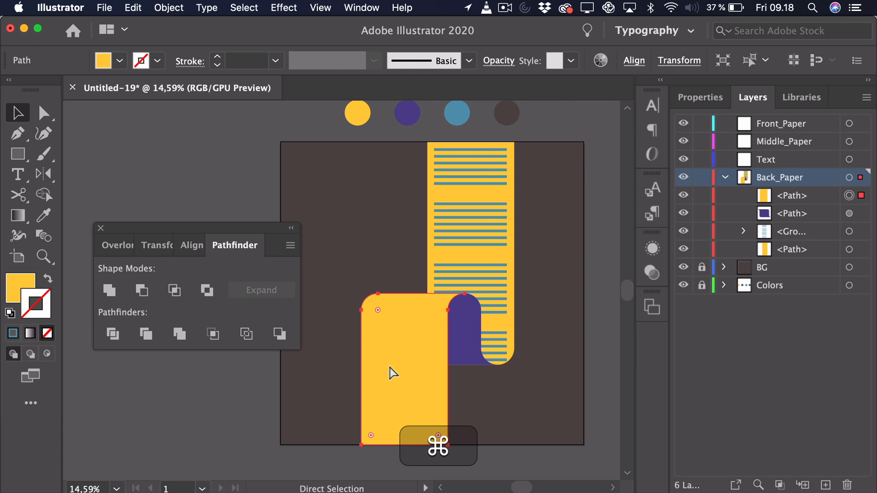
key("super+x")
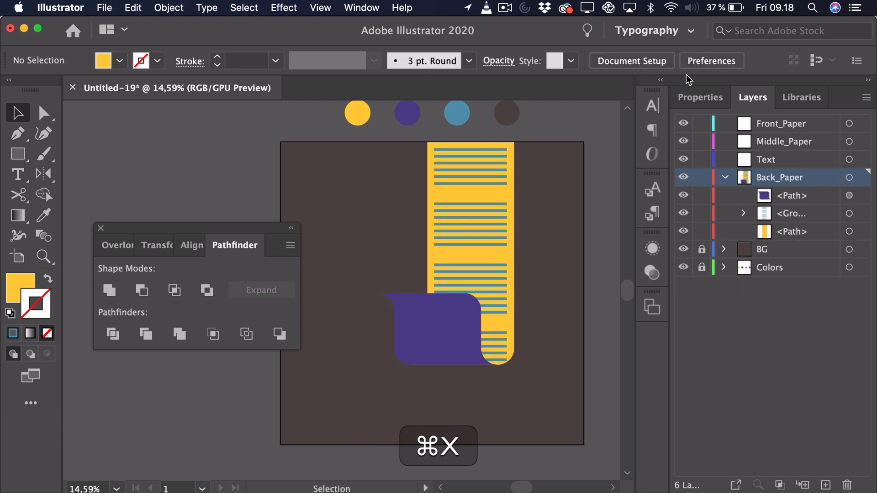
left_click(781, 129)
key("shift+super+v")
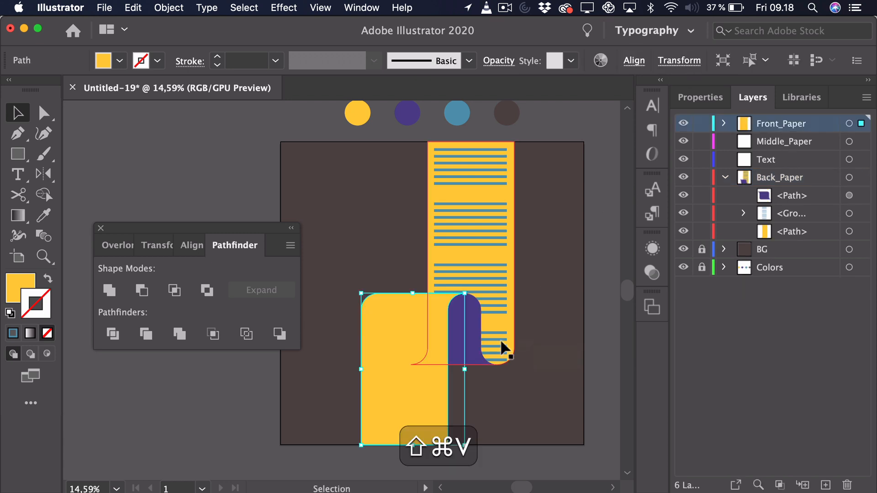
Step: Move the purple underside into the Middle_Paper layer, keeping its position on the artboard
left_click(474, 298)
key("super+x")
left_click(777, 141)
key("shift+super+v")
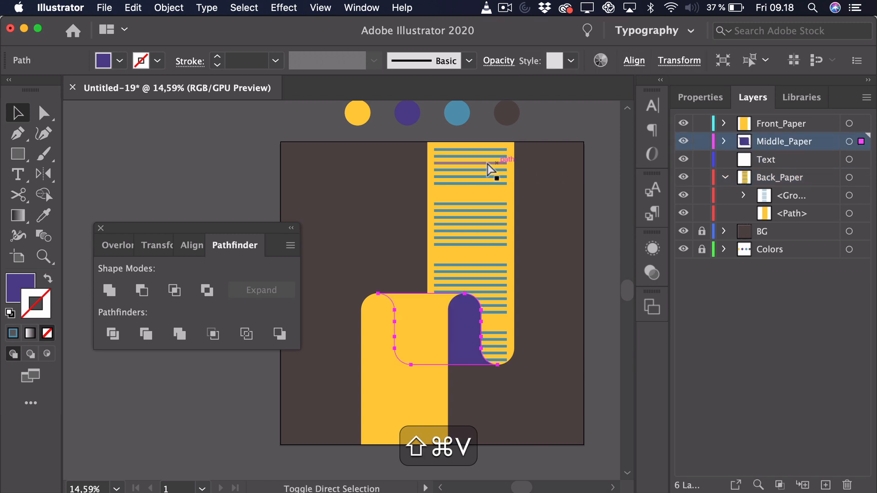
Step: Move the blue line group into the Text layer at the same position and collapse the Back_Paper layer
left_click(483, 169)
key("super+x")
left_click(772, 159)
key("shift+super+v")
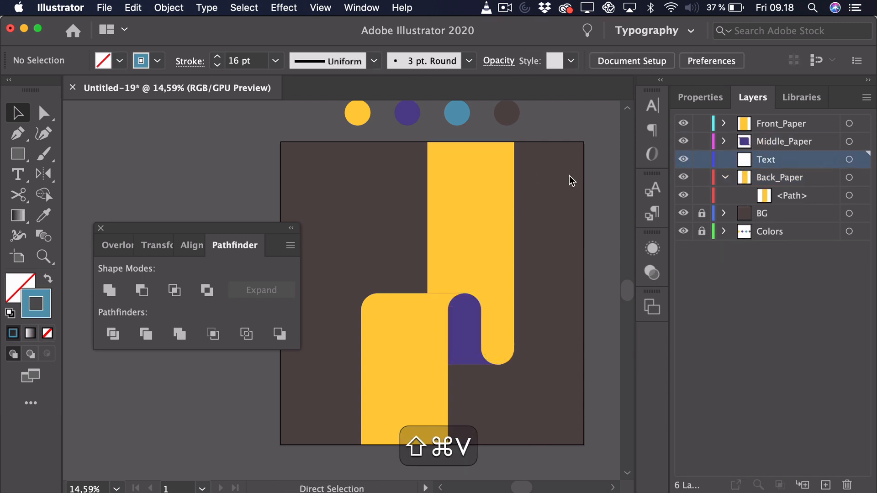
left_click(431, 183)
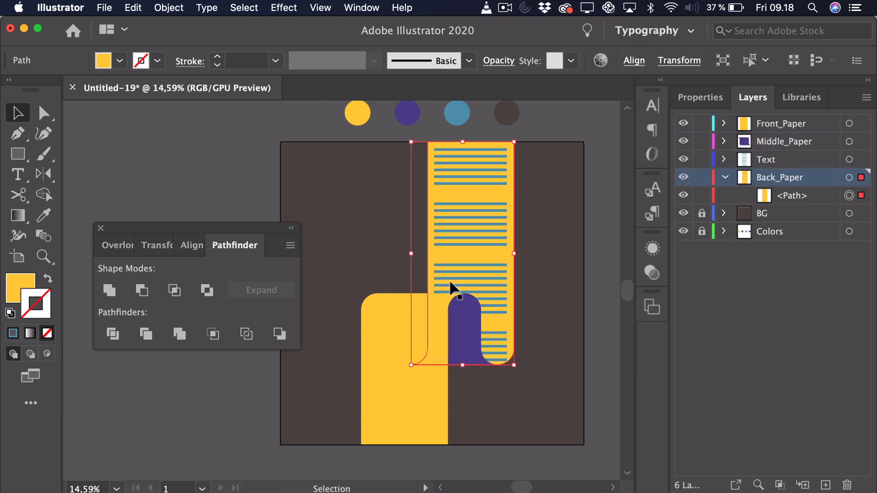
left_click(595, 213)
left_click(725, 178)
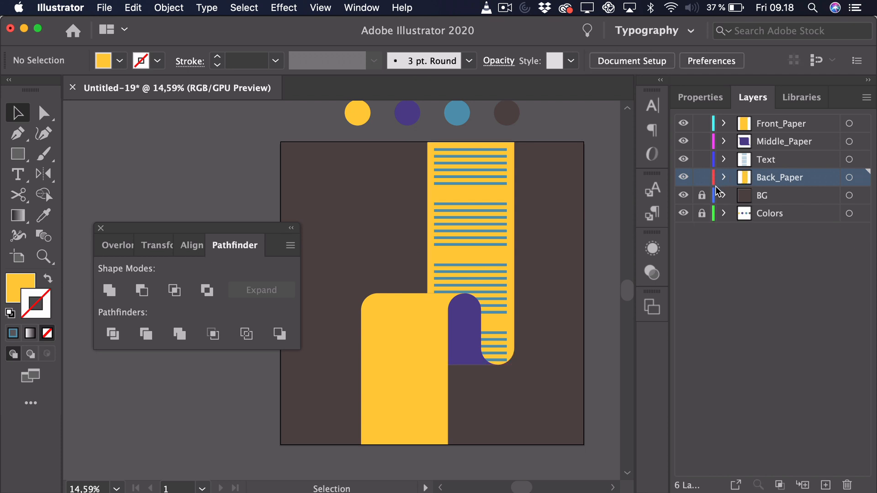
Step: Save the document to the Desktop as Paper Roll in Adobe Illustrator (ai) format
key("space")
left_click_drag(563, 203, 558, 187)
key("z")
left_click_drag(557, 187, 523, 231)
key("space")
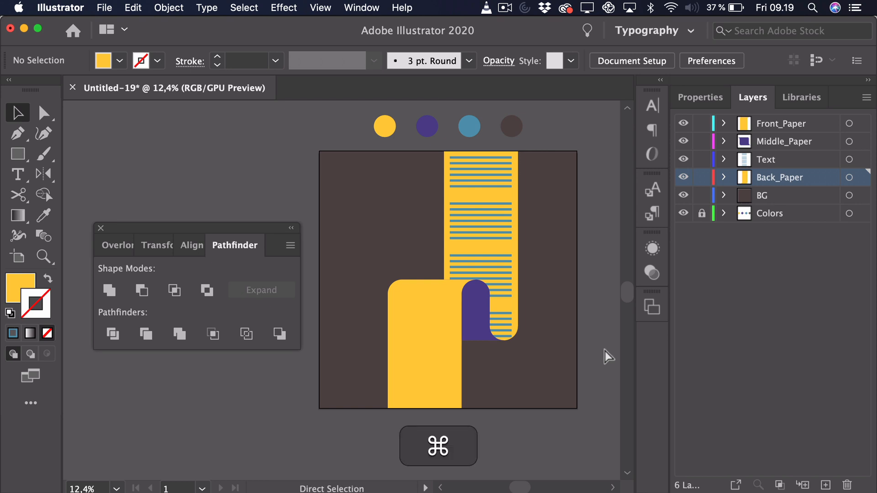
key("super+s")
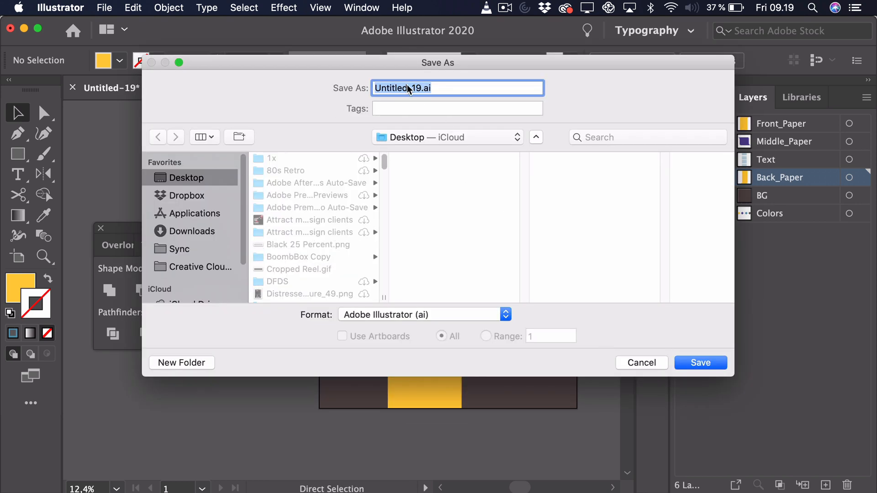
type("Paper Roll")
key("Return")
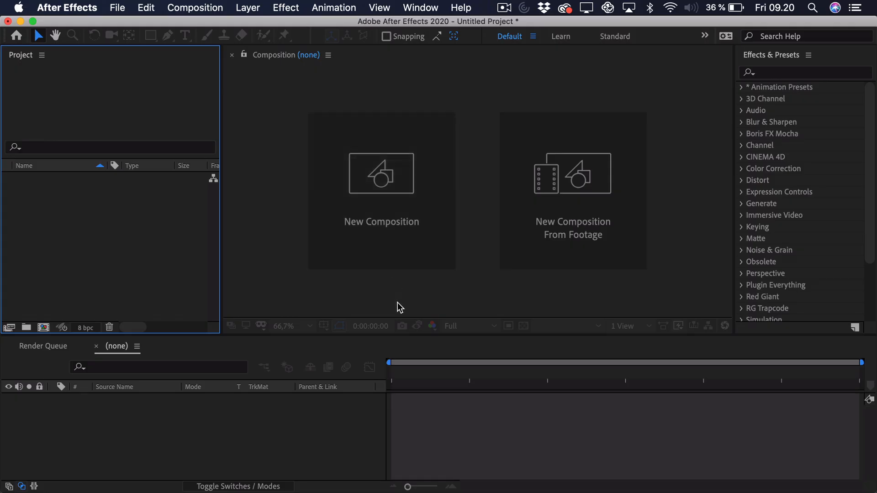
Step: In After Effects, import Paper Roll.ai as a Composition with Layer Size footage dimensions and open the nested Paper Roll composition
double_click(116, 232)
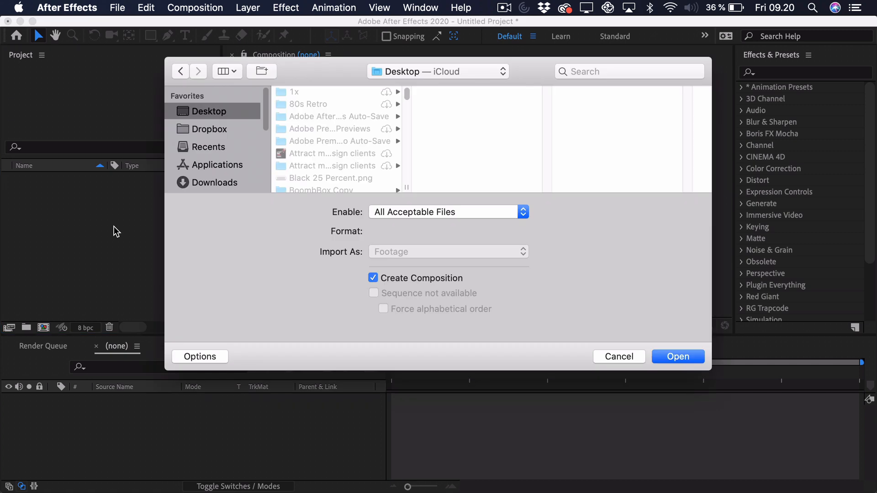
left_click(621, 69)
type("paper roll")
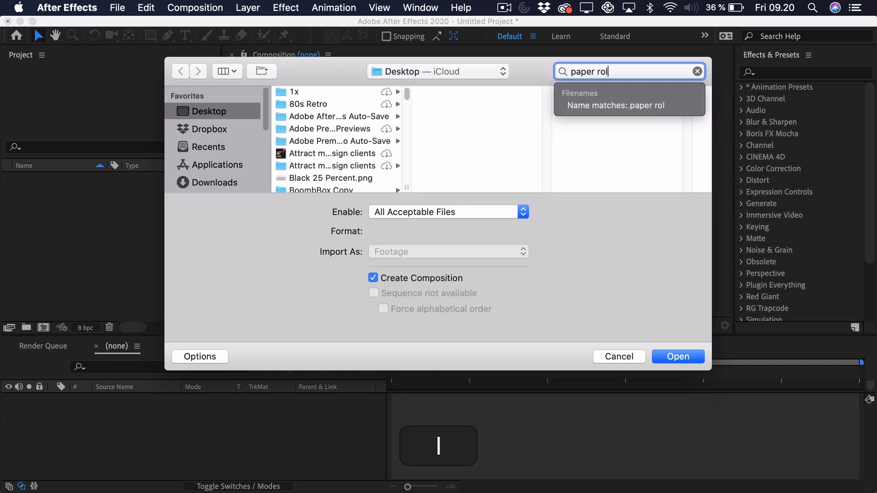
key("Return")
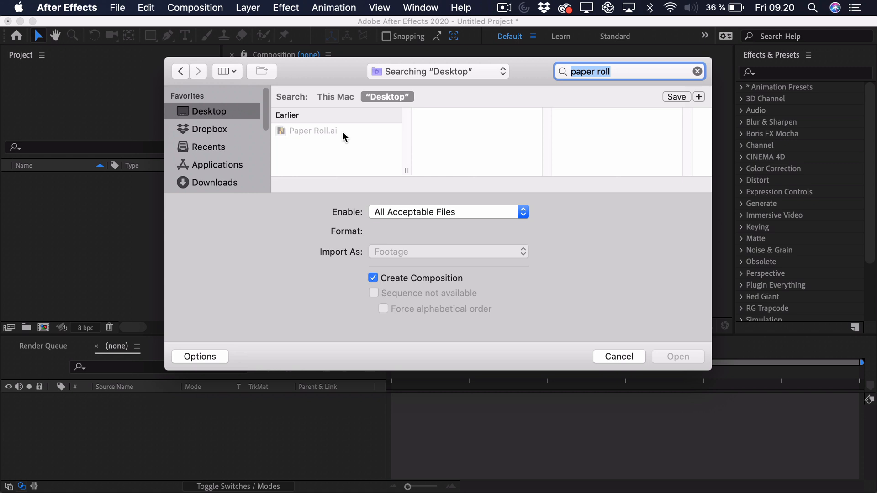
left_click(344, 136)
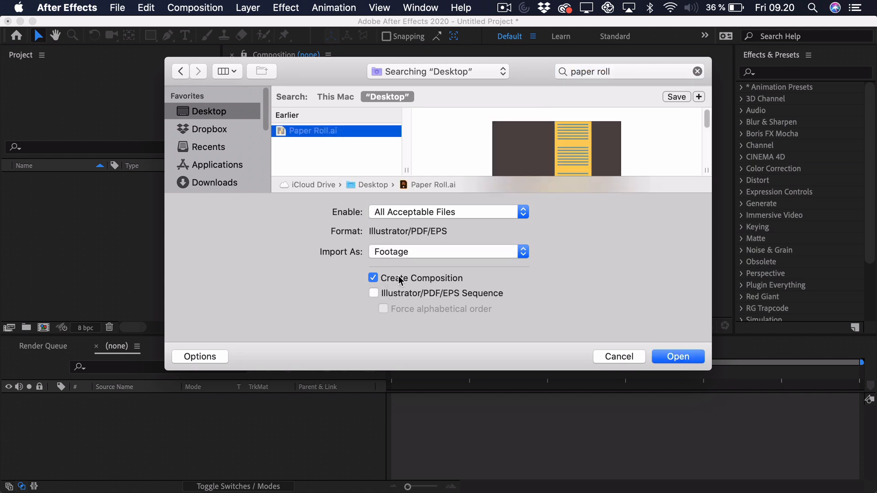
left_click(679, 357)
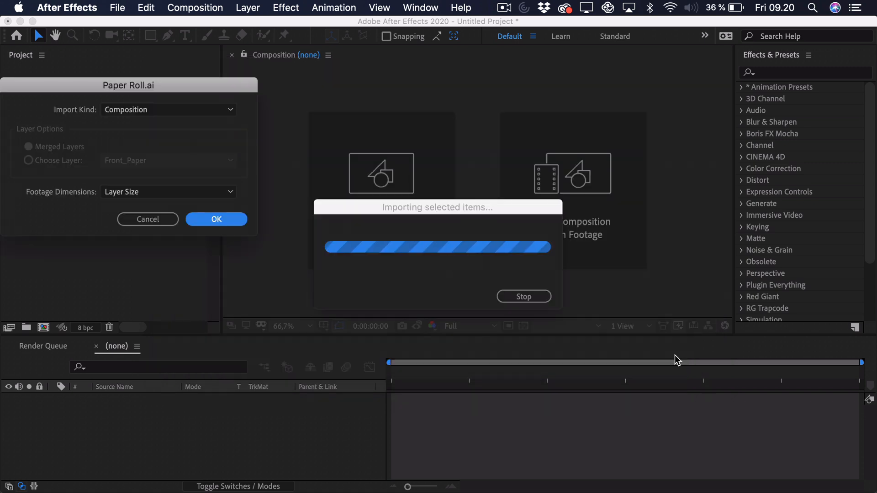
left_click(122, 112)
left_click(84, 114)
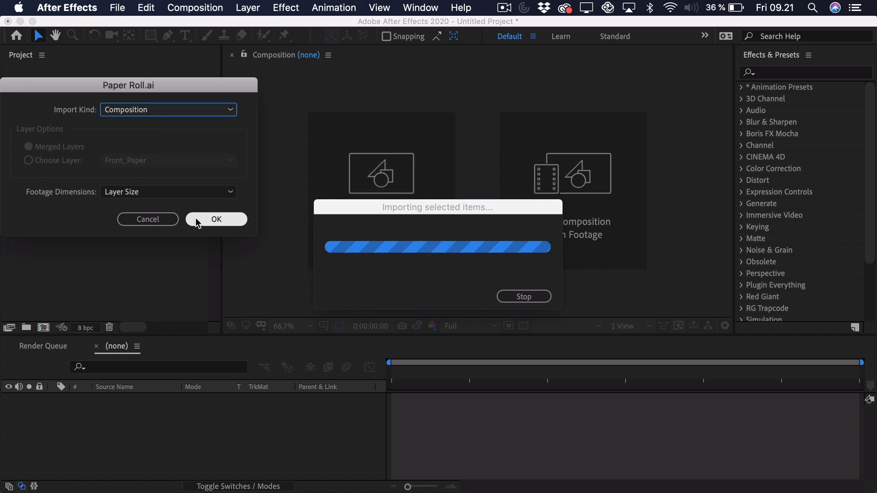
left_click(201, 219)
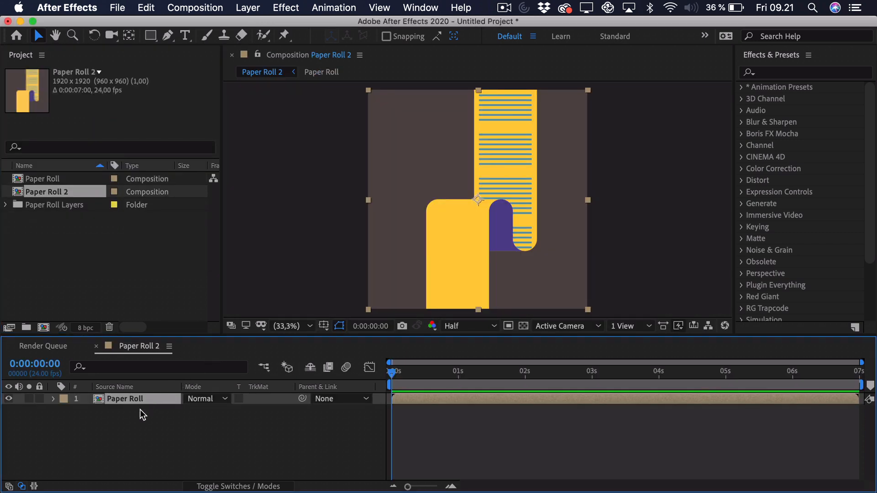
double_click(130, 400)
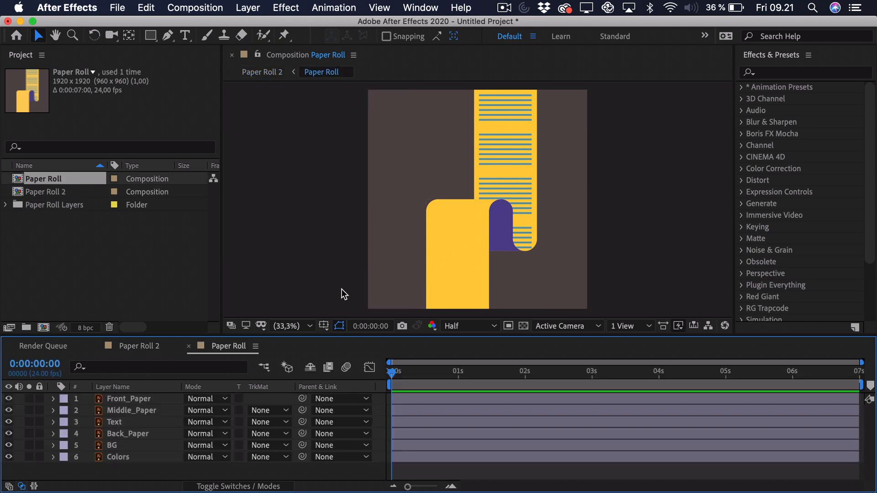
Step: Examine the imported layers one by one, from Front_Paper down to Colors
left_click(105, 400)
left_click(123, 411)
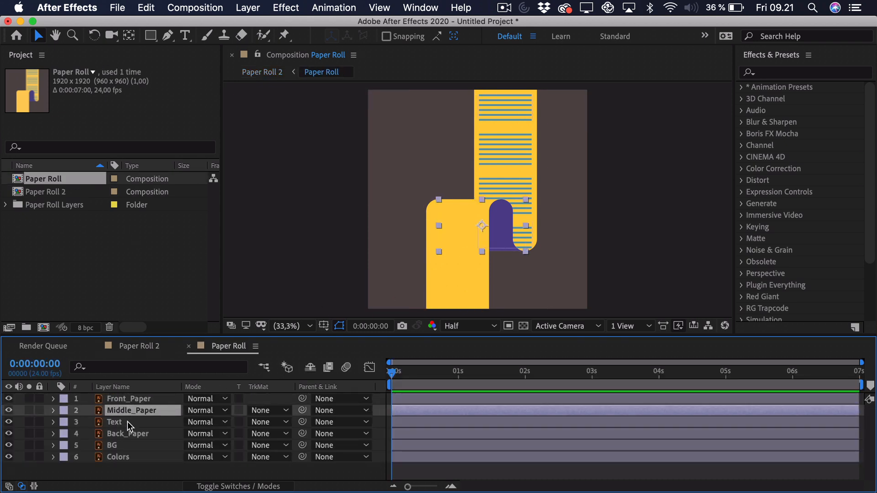
left_click(128, 421)
left_click(127, 434)
left_click(126, 446)
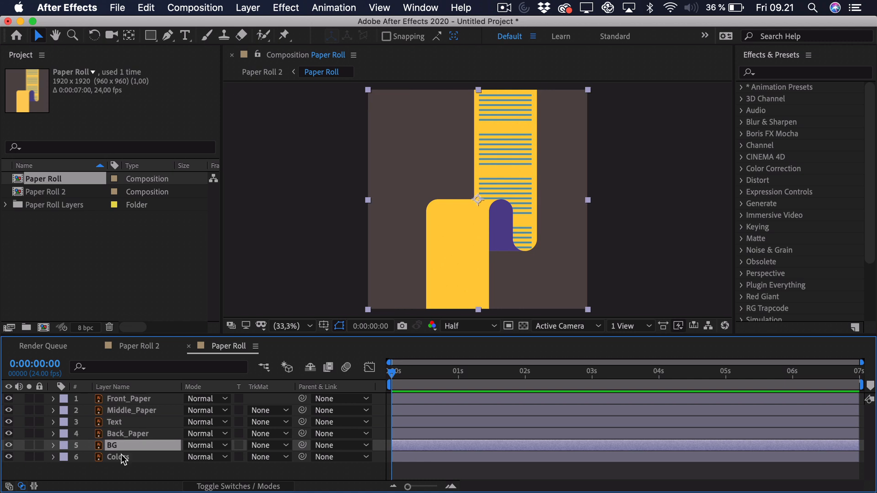
left_click(126, 454)
left_click(126, 445)
Step: Create shapes from the Front_Paper, Middle_Paper, Text and Back_Paper vector layers, leaving nothing selected
left_click(127, 434)
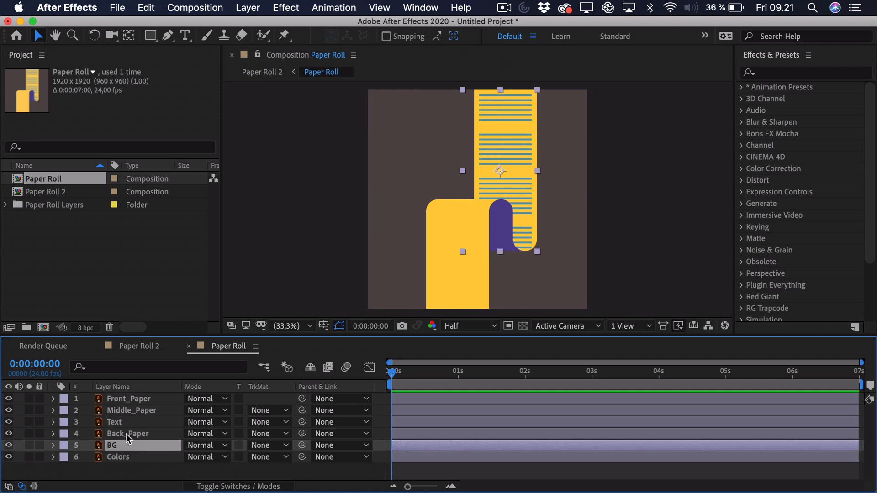
left_click(122, 399, "shift")
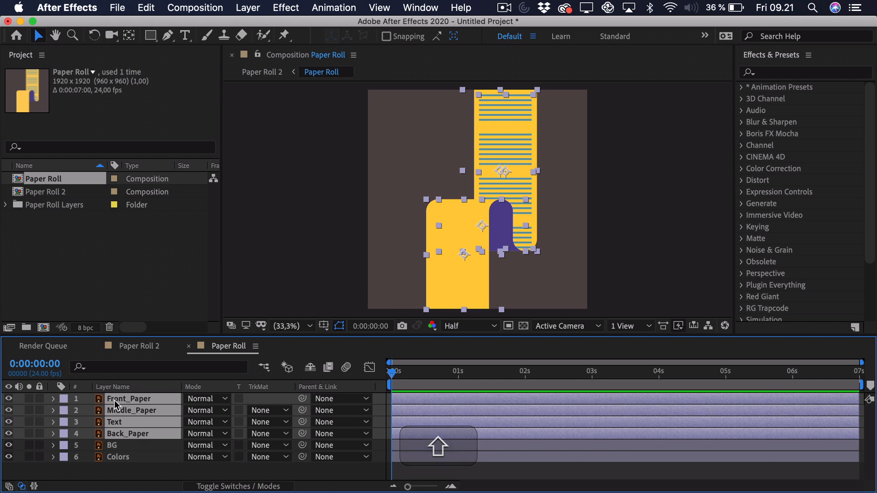
right_click(123, 423)
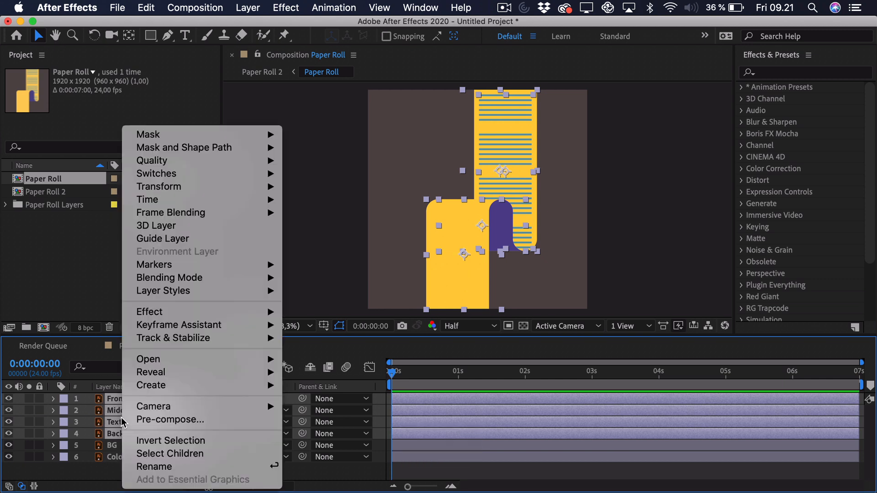
mouse_move(152, 387)
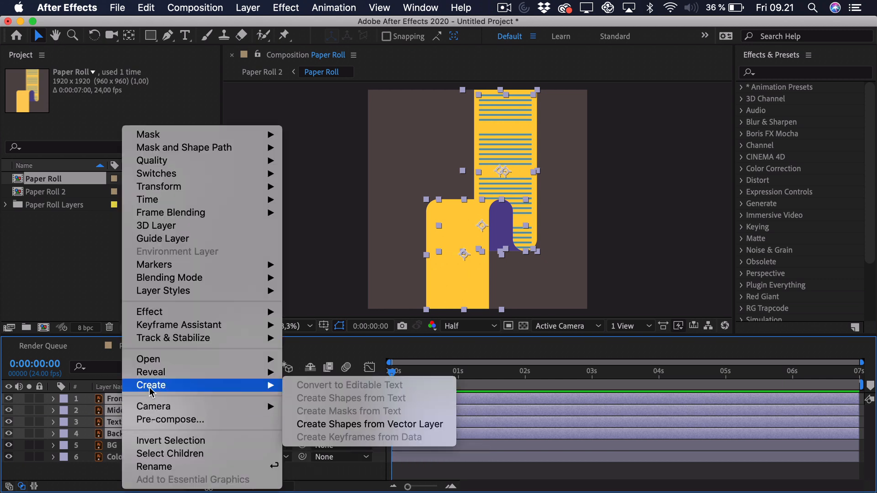
left_click(340, 432)
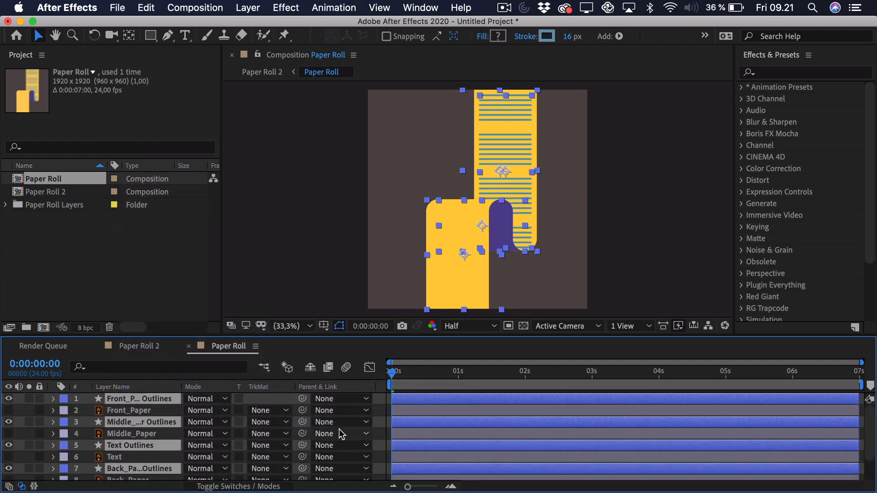
left_click(229, 311)
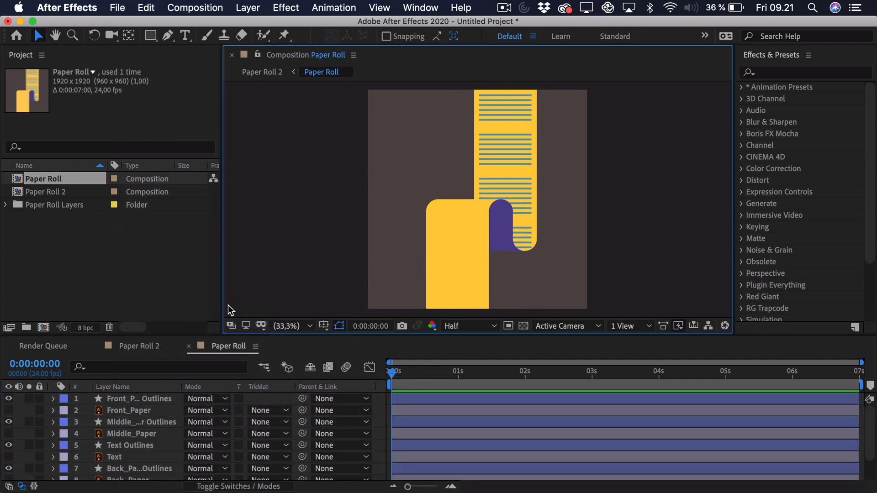
Step: Delete the original Front_Paper, Middle_Paper, Text and Back_Paper Illustrator layers, keeping their Outlines shape layers
left_click(135, 403)
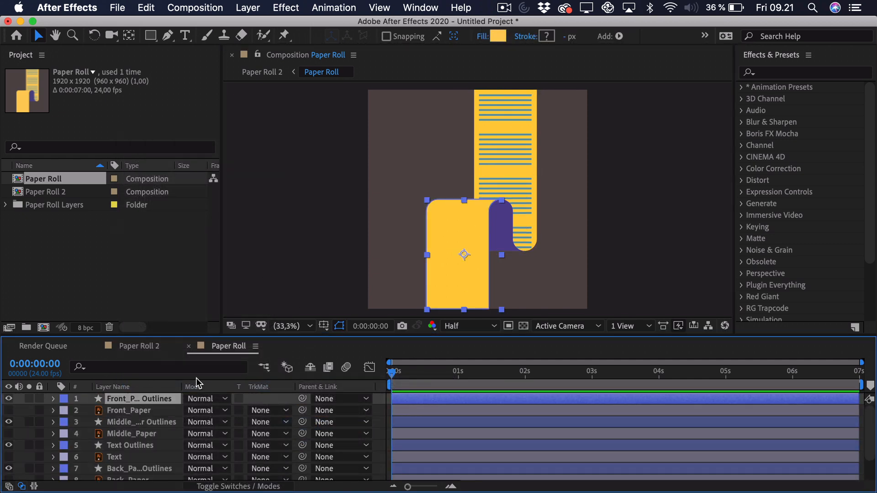
left_click(152, 411)
key("BackSpace")
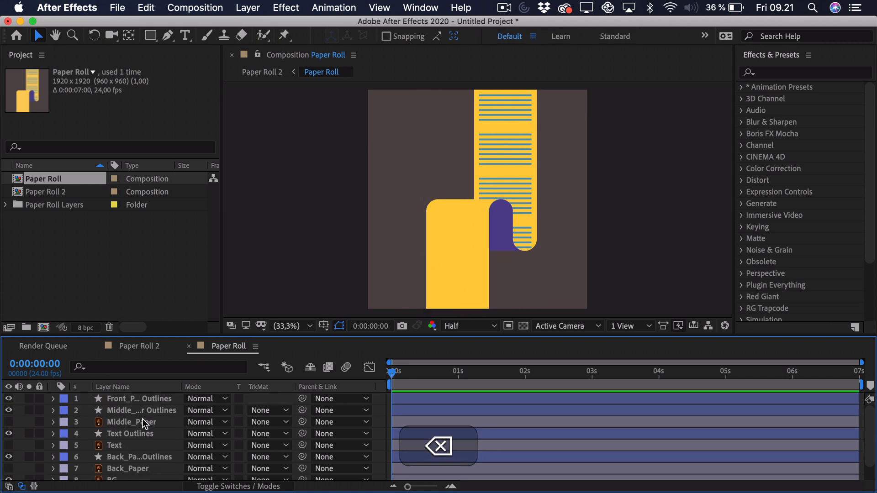
left_click(146, 422)
key("BackSpace")
left_click(132, 434)
key("BackSpace")
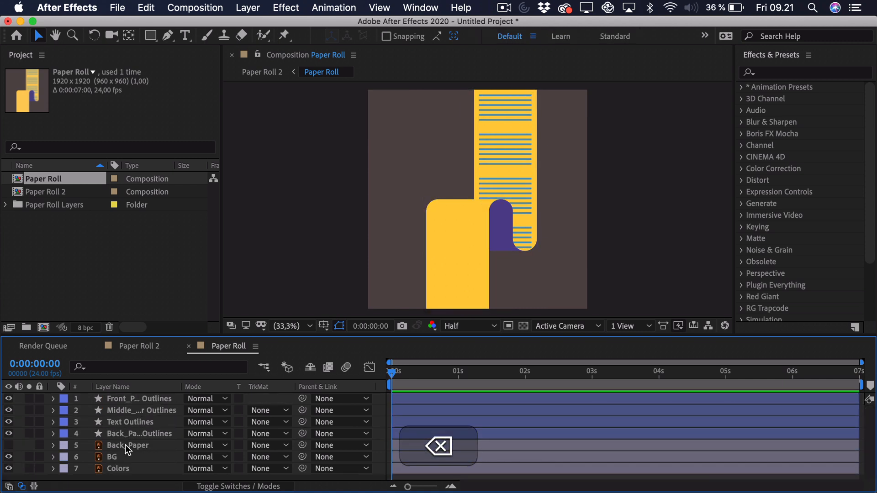
left_click(126, 449)
key("BackSpace")
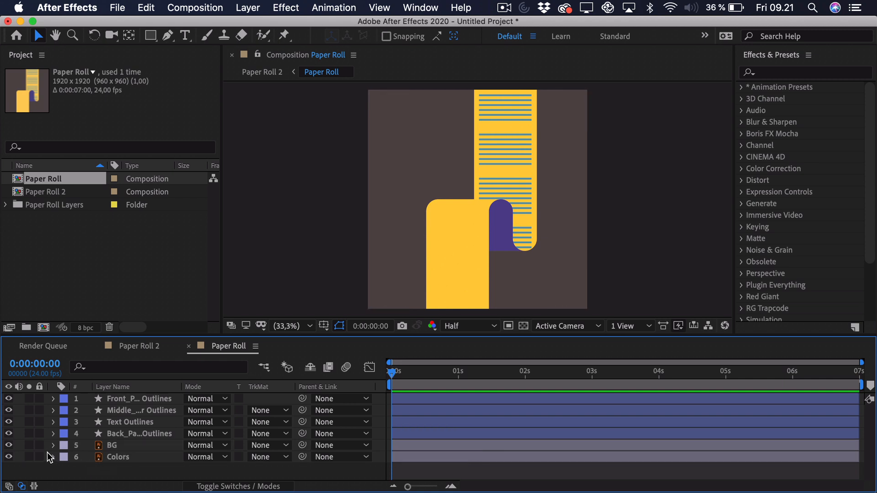
Step: Lock the BG layer and delete the Colors layer
left_click_drag(40, 456, 39, 446)
left_click(122, 454)
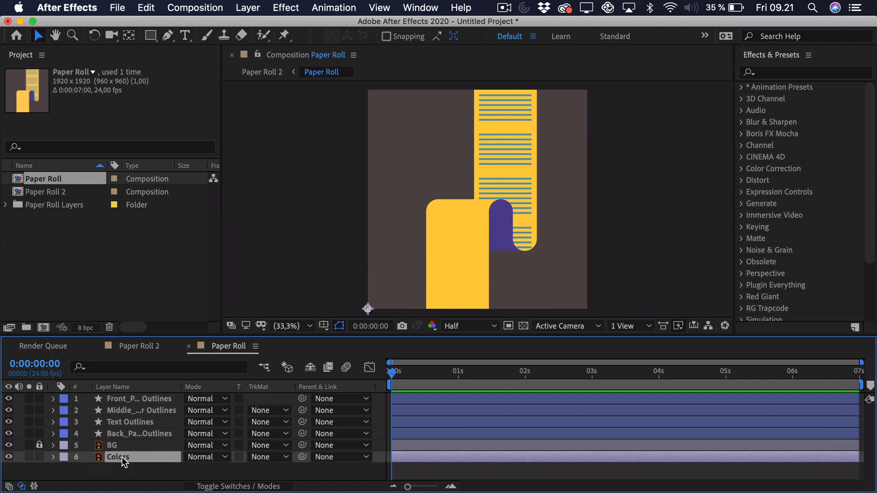
key("BackSpace")
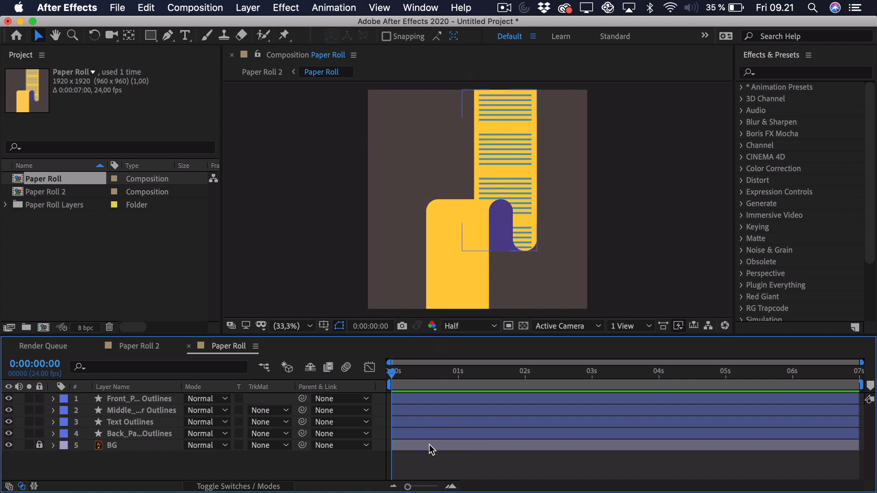
Step: Hide the Front_Paper, Middle_Paper and Text Outlines layers, keeping Back_Paper Outlines visible and selected
left_click_drag(408, 487, 428, 487)
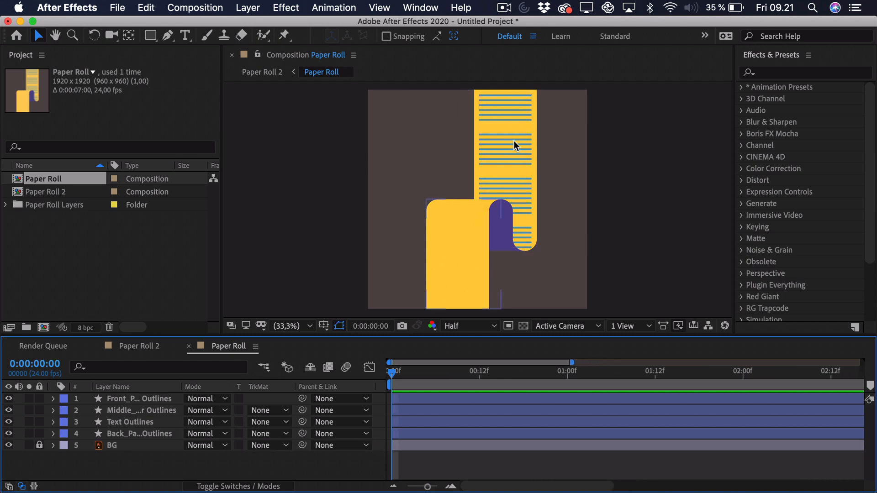
left_click(138, 434)
left_click(8, 410)
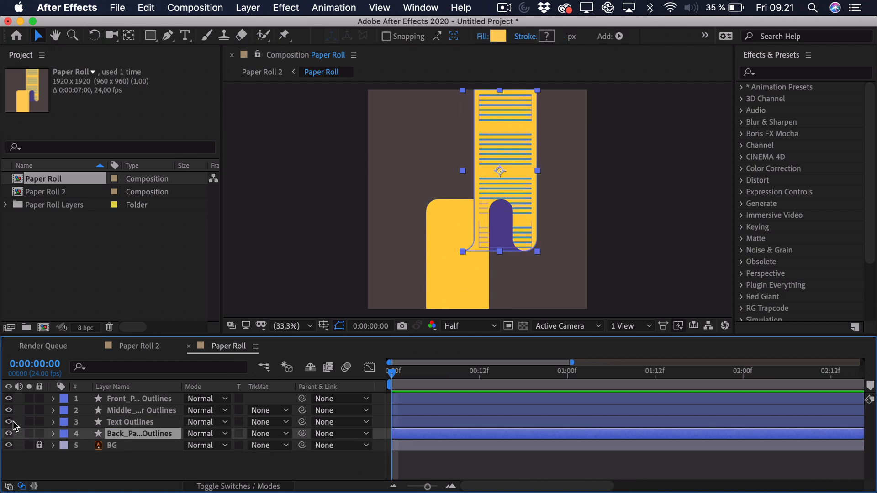
left_click_drag(8, 421, 8, 398)
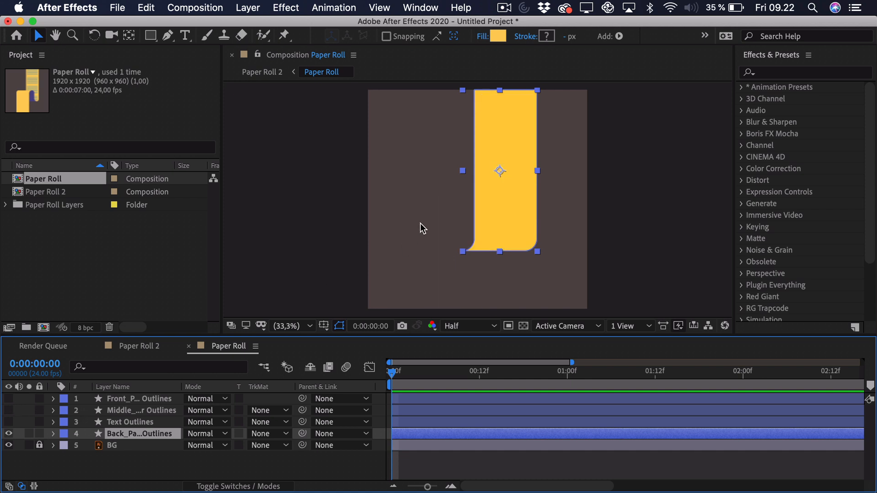
Step: Draw a thin rectangular mask on Back_Paper Outlines, slightly wider than the paper strip, and place it just above the strip's top edge
scroll(517, 192, "up", 2)
key("space")
left_click_drag(464, 221, 413, 301)
left_click_drag(450, 86, 466, 166)
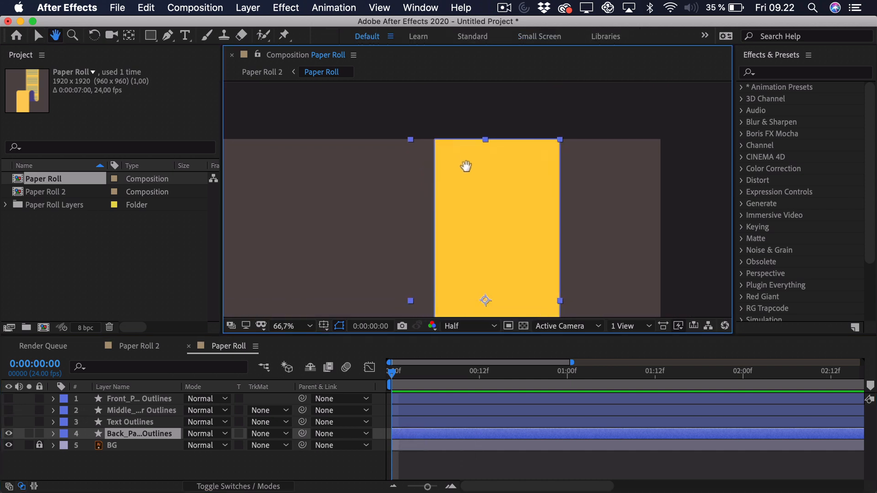
left_click(154, 38)
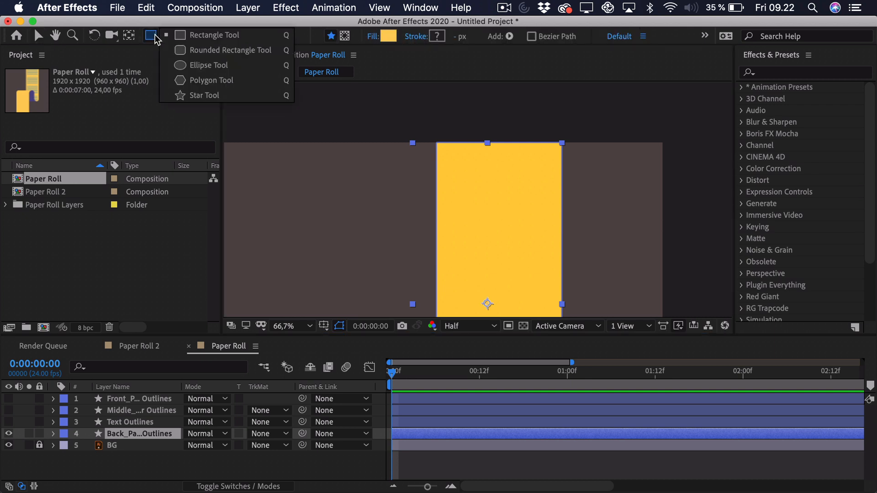
left_click(211, 36)
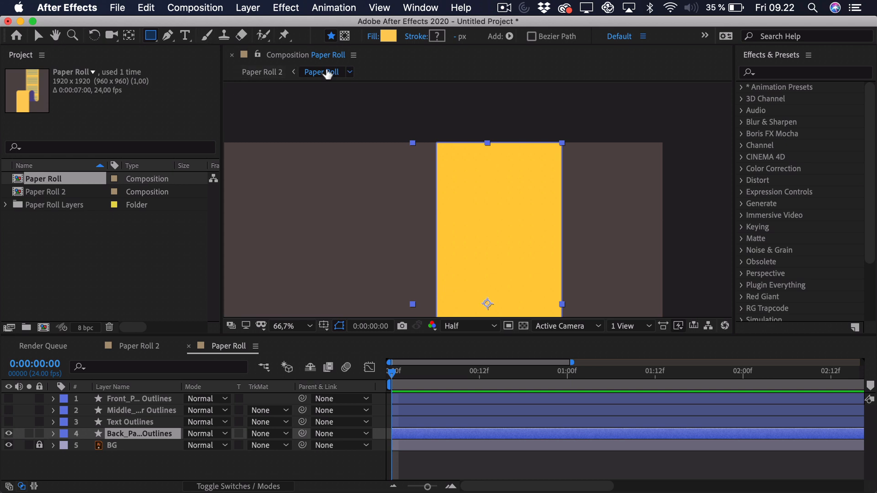
left_click(345, 37)
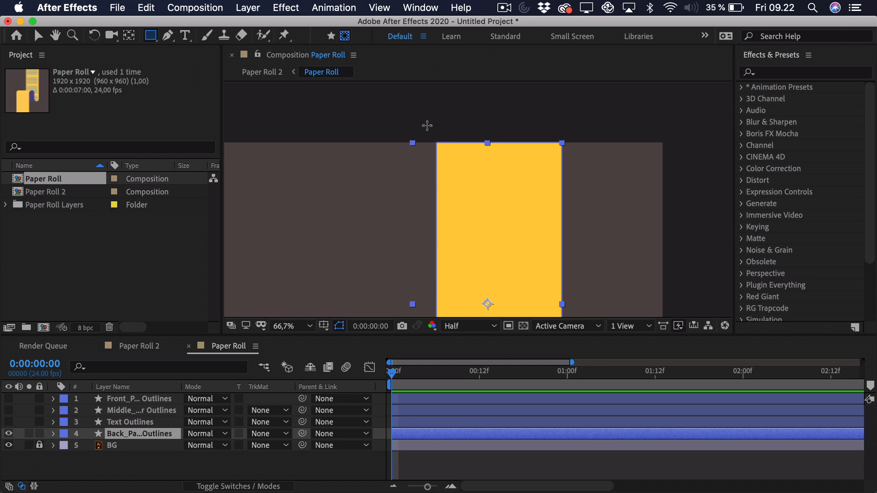
left_click_drag(427, 126, 570, 130)
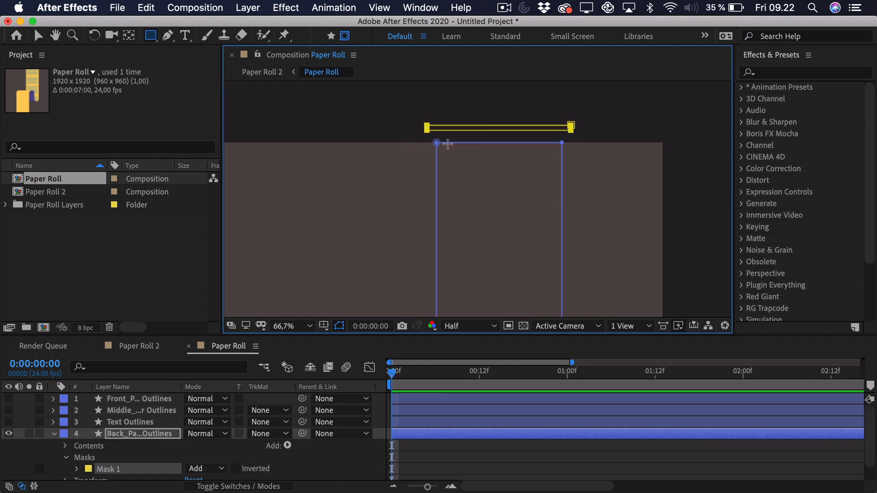
left_click(38, 35)
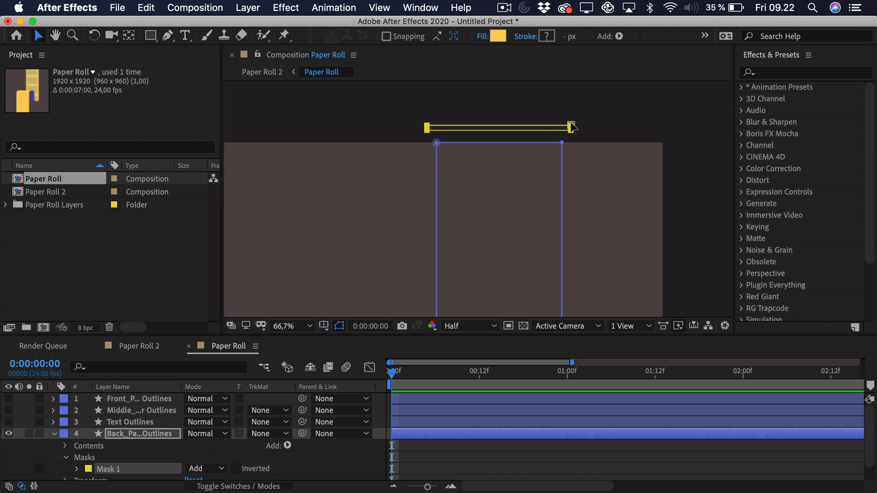
left_click_drag(571, 124, 575, 135)
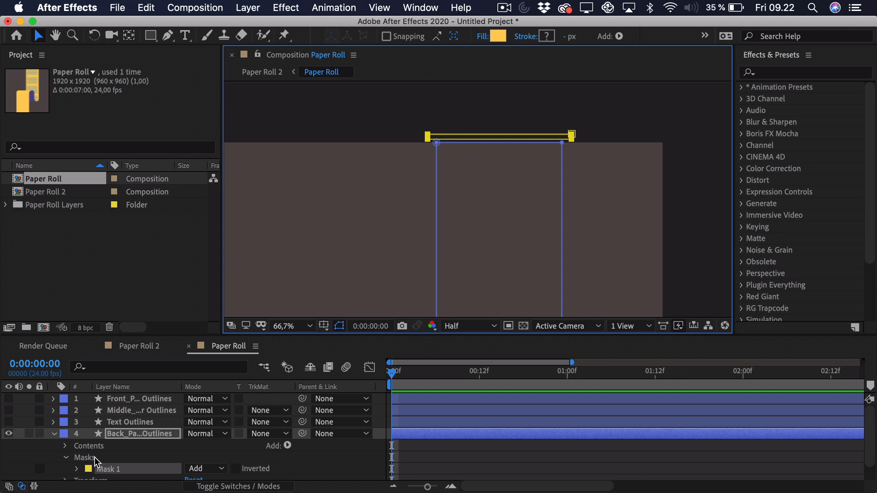
Step: Add a Mask Expansion keyframe of 0 pixels to Mask 1 at 0:00:00:00
scroll(95, 456, "down", 1)
left_click(77, 456)
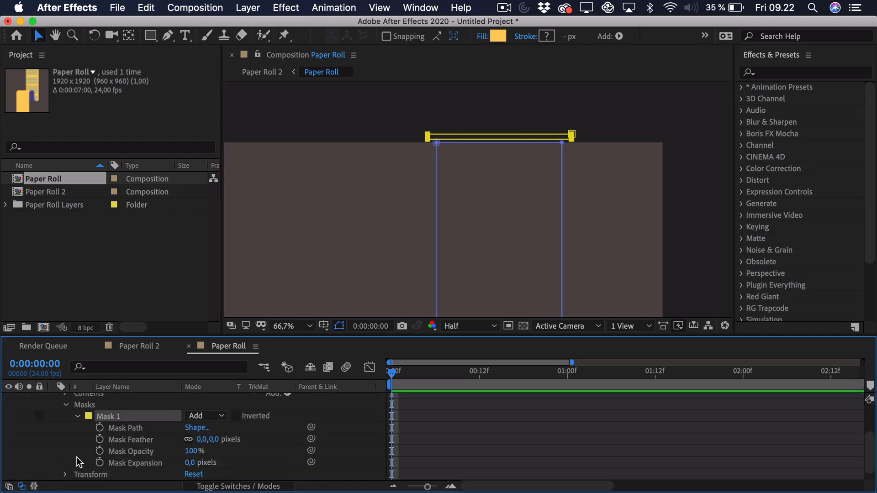
left_click(99, 463)
scroll(302, 430, "down", 1)
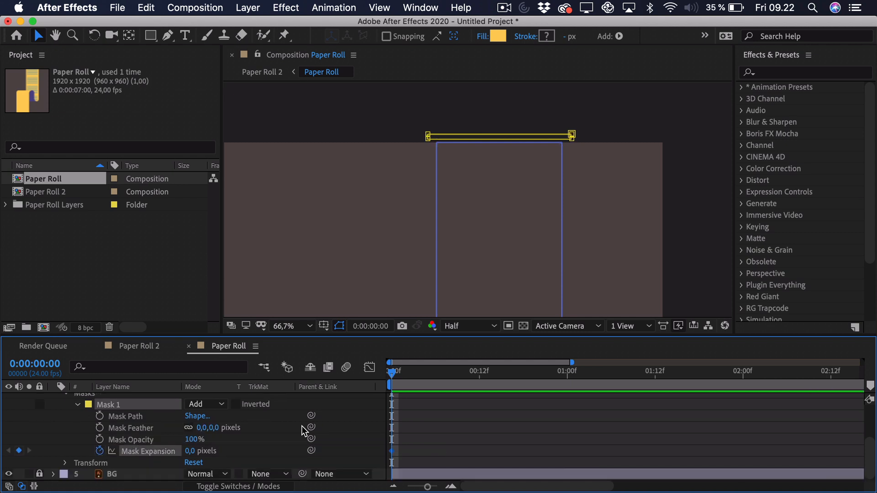
Step: At 0:00:00:11, set Mask 1's Mask Expansion to 1440 pixels so the mask reveals the whole back paper
left_click_drag(399, 384, 472, 376)
scroll(396, 232, "down", 2)
left_click_drag(452, 295, 440, 180)
left_click_drag(189, 454, 287, 451)
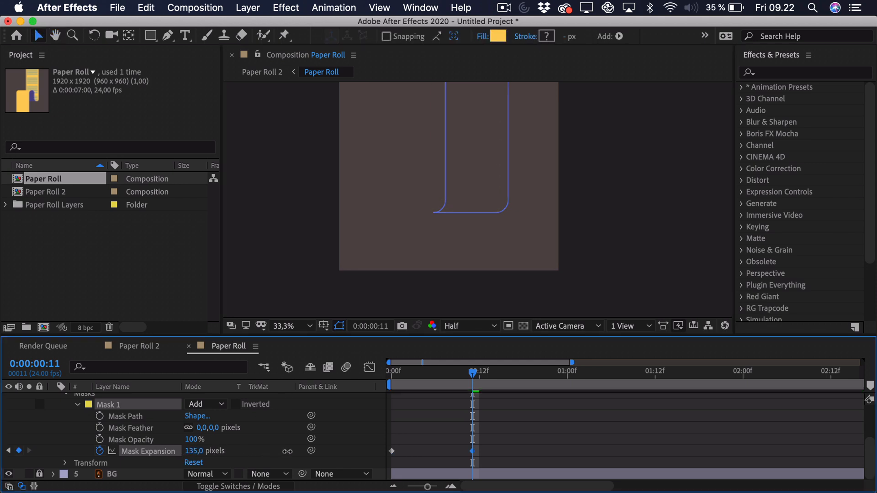
left_click_drag(402, 451, 724, 427)
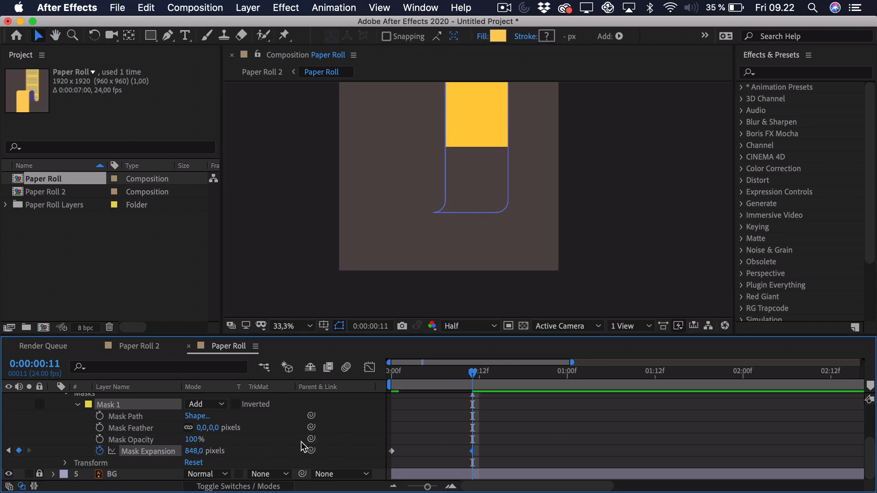
left_click_drag(193, 452, 571, 434)
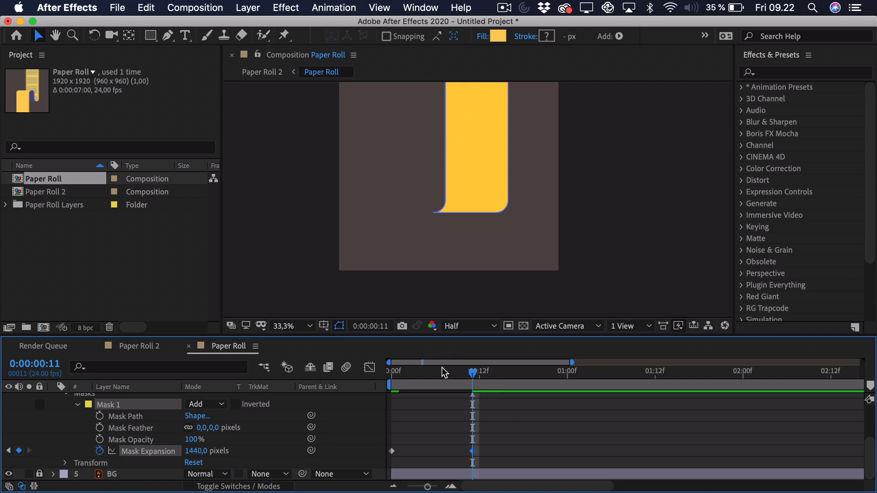
Step: Return to the first frame and apply Easy Ease to both Mask Expansion keyframes
left_click(387, 375)
left_click(463, 437)
left_click_drag(463, 438, 371, 458)
key("F9")
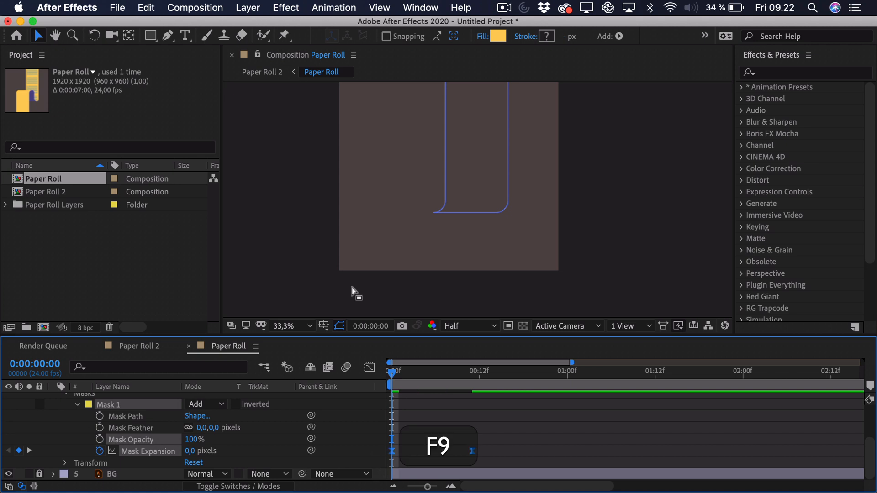
Step: Fit the composition in view, play the back paper reveal and scrub through its last frames
left_click(296, 327)
left_click(301, 103)
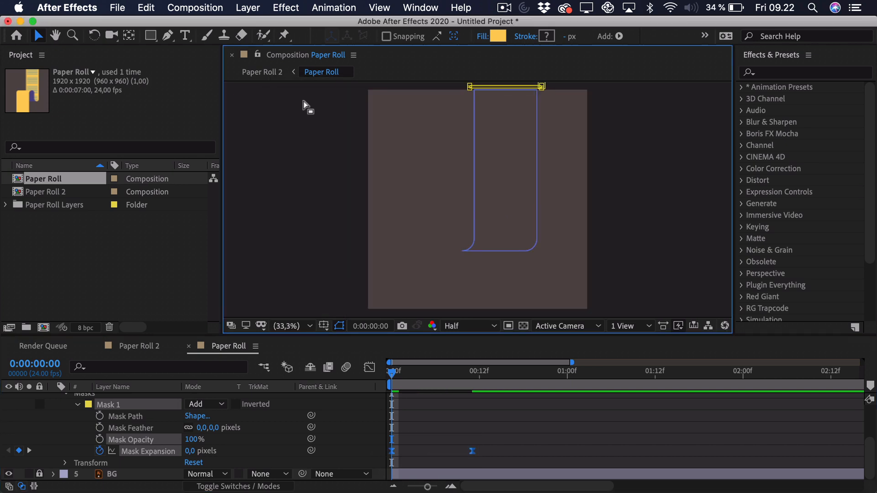
left_click(395, 370)
key("space")
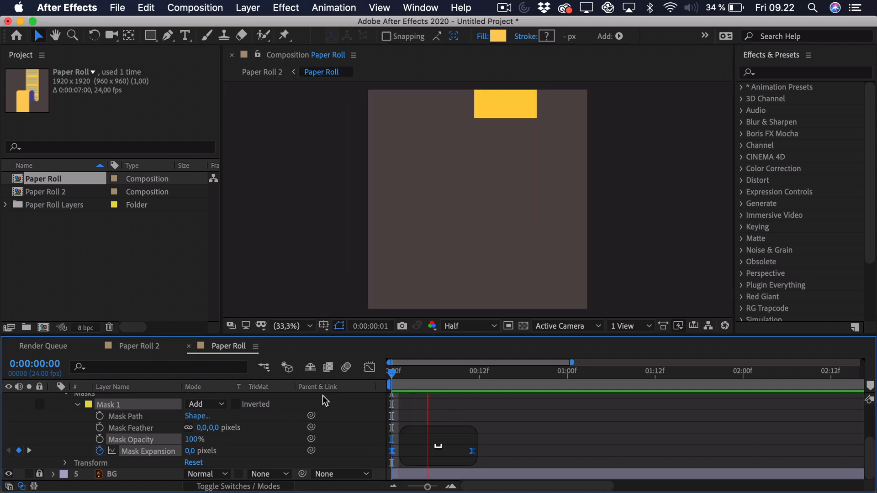
left_click_drag(400, 372, 454, 371)
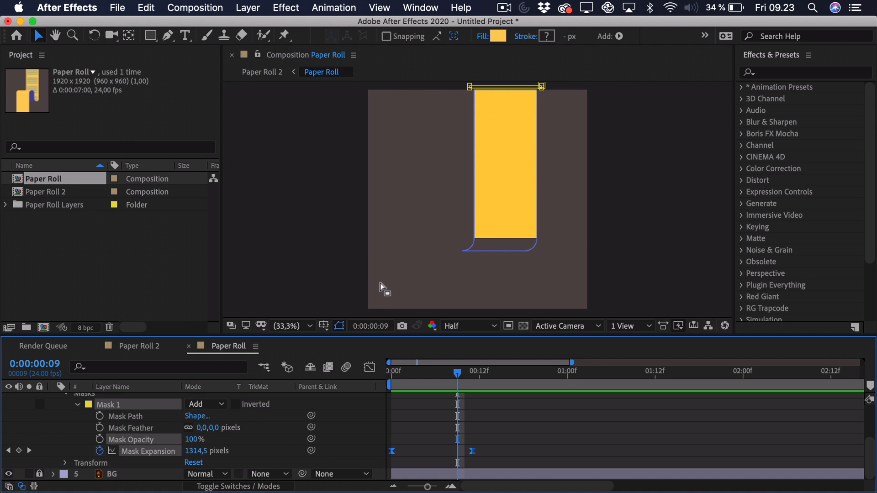
left_click(452, 409)
mouse_move(453, 372)
left_mouse_down()
mouse_move(387, 373)
mouse_move(462, 377)
mouse_move(424, 380)
mouse_move(449, 378)
left_mouse_up()
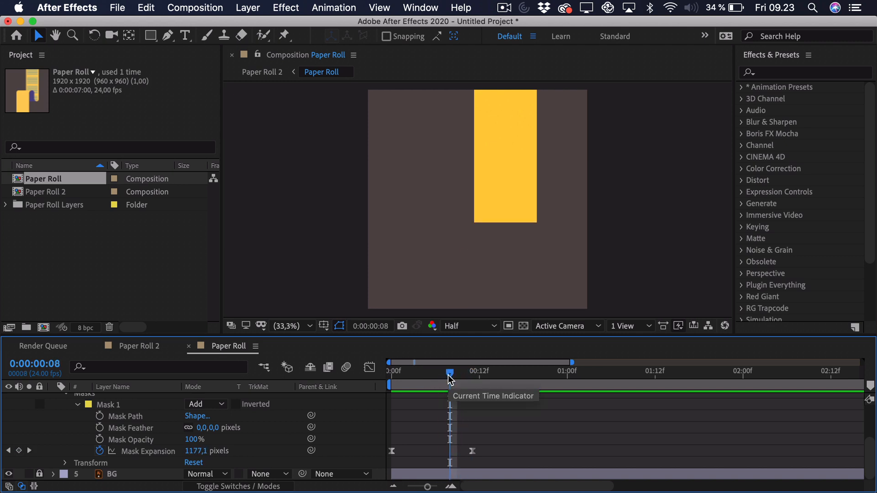
Step: Display only the Mask Expansion curve in the Graph Editor, using the value graph
left_click_drag(495, 435, 381, 469)
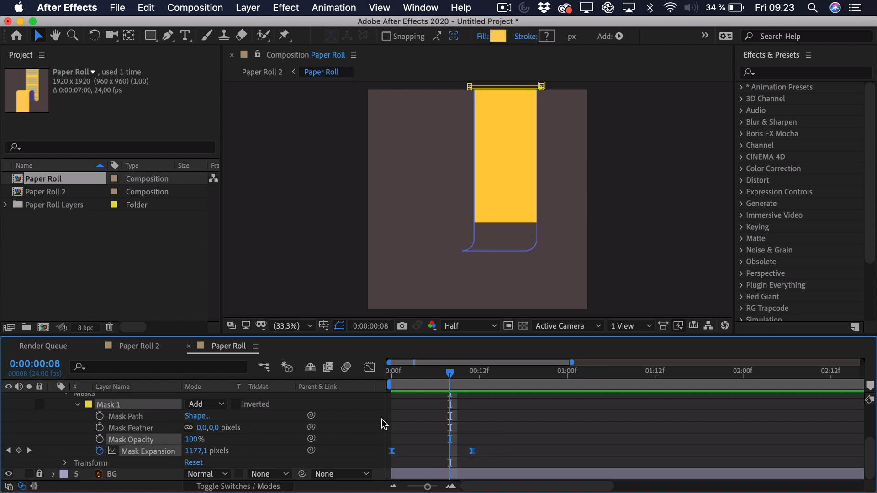
left_click(370, 368)
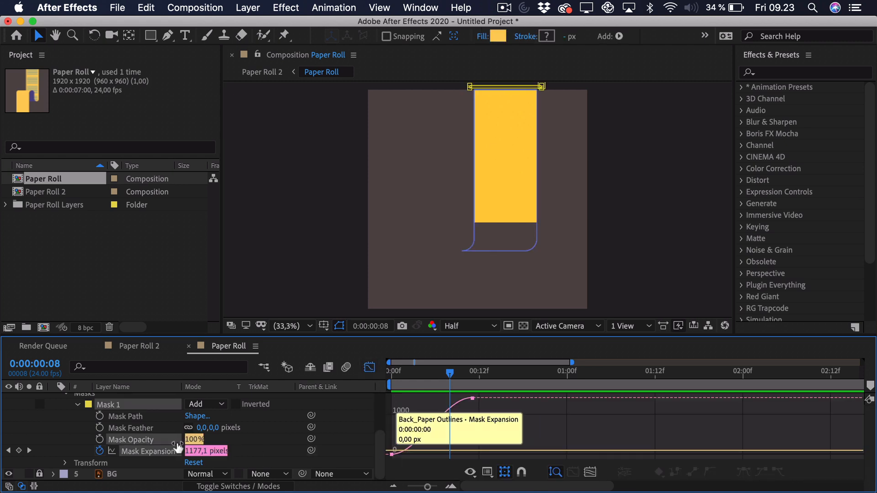
left_click(129, 430)
left_click(137, 452)
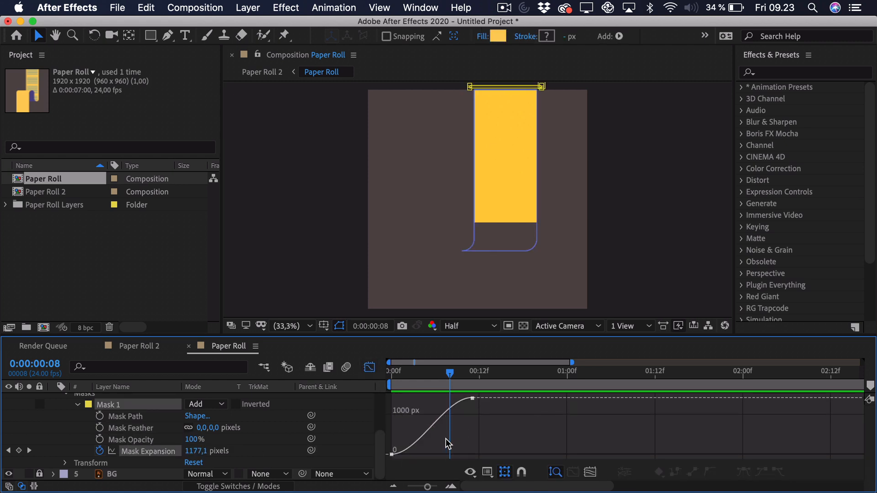
left_click(392, 454)
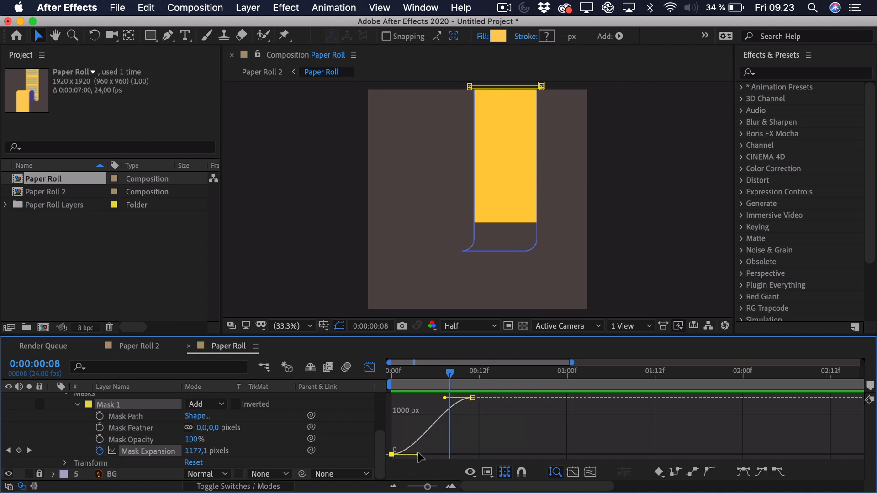
left_click(470, 470)
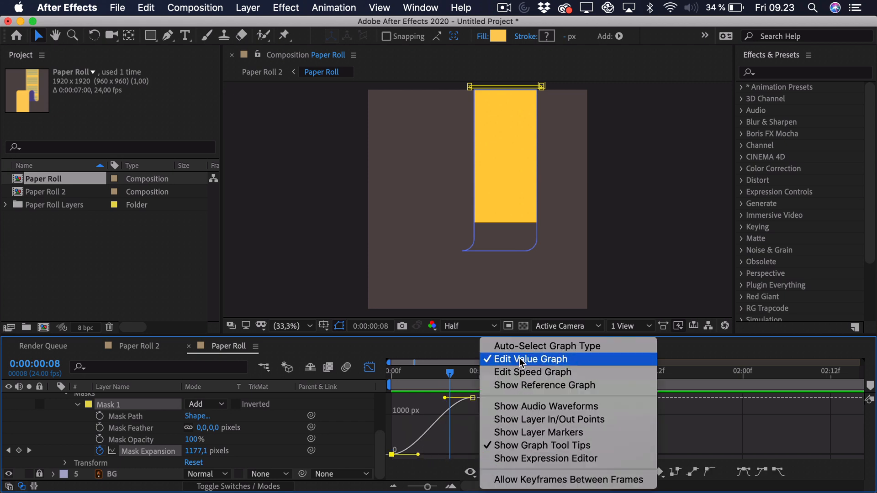
left_click(445, 435)
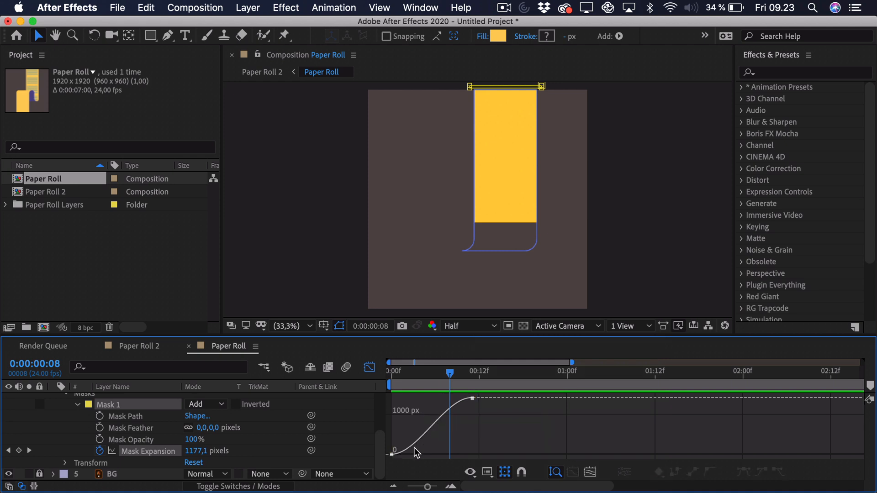
Step: Reshape the Mask Expansion curve to start slowly and end steeply, preview the reveal, and fine-tune the last keyframe's handle
left_click_drag(417, 456, 447, 429)
left_click_drag(444, 398, 459, 425)
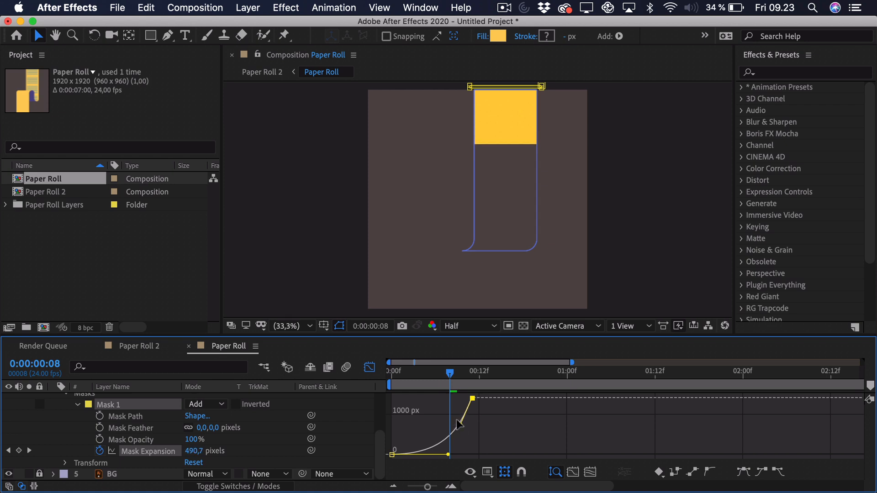
left_click_drag(443, 380, 394, 379)
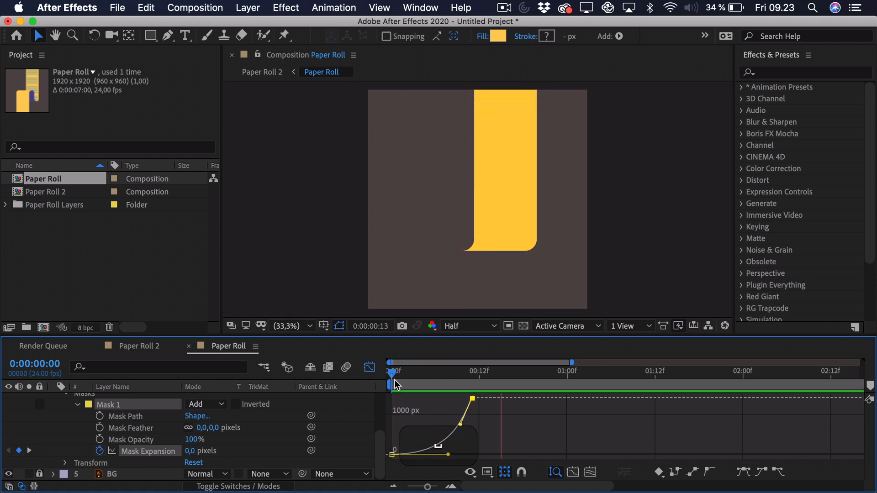
left_click(464, 371)
left_click_drag(460, 425, 464, 417)
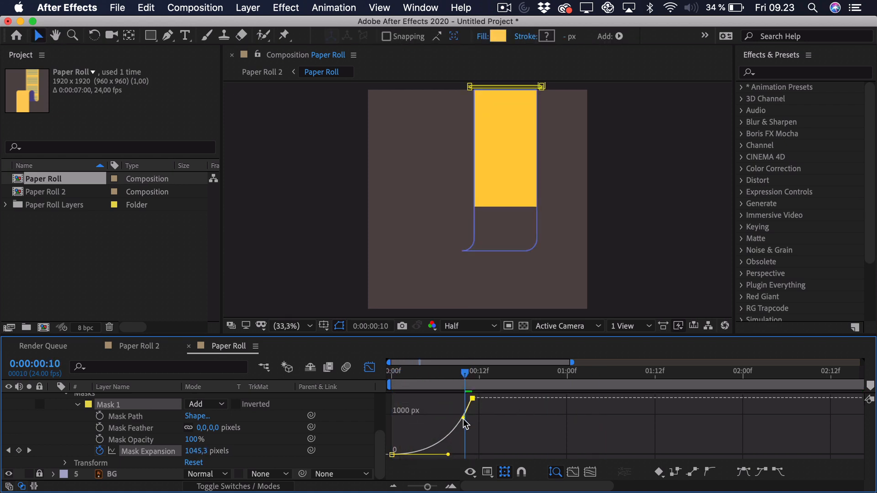
Step: Shorten the first keyframe's handle on the back paper's Mask Expansion curve and move the last keyframe to 0:00:00:17
left_click_drag(448, 455, 435, 456)
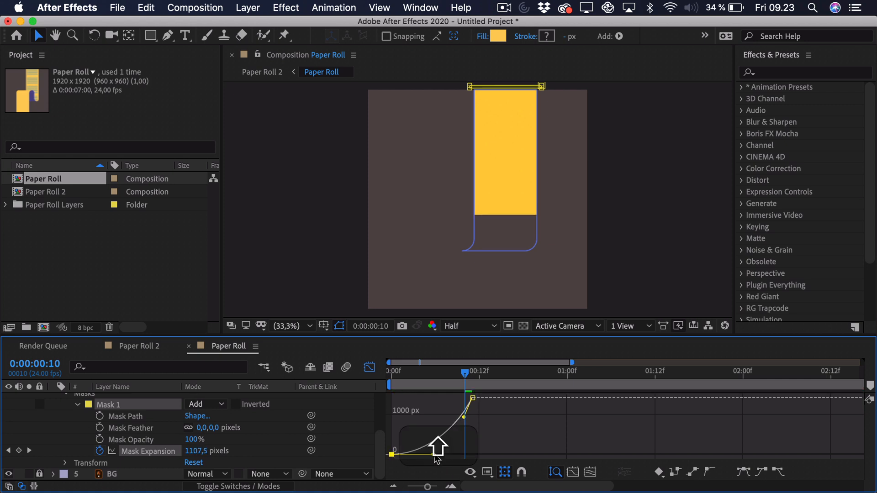
left_click(369, 367)
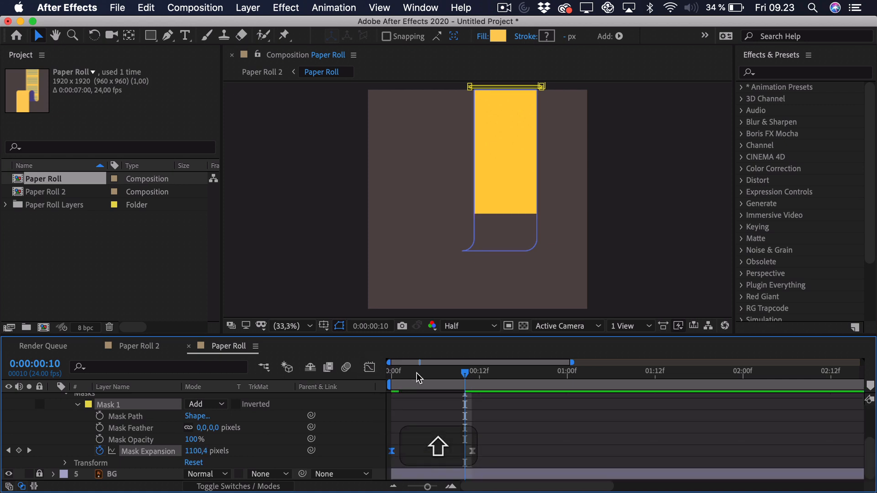
key("Home")
key("super+z")
left_click_drag(472, 451, 516, 451)
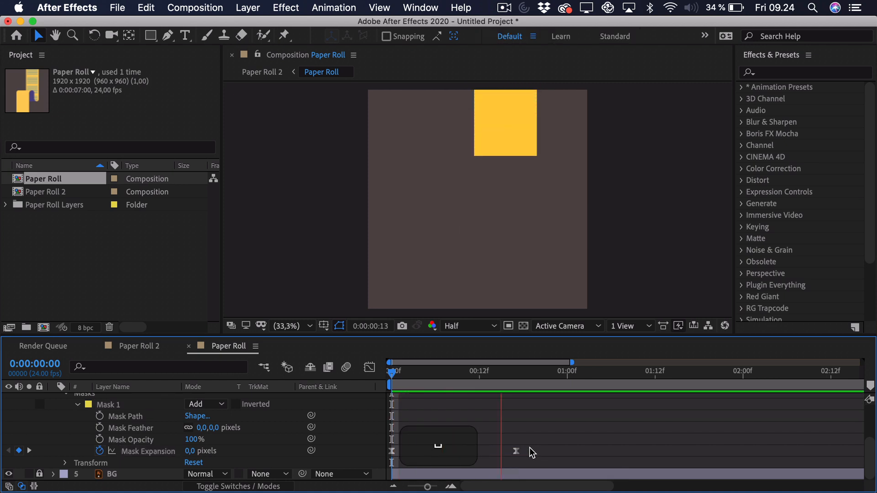
Step: Preview the slower reveal, go to 0:00:00:17 and fine-tune both handles of the back paper's Mask Expansion curve
left_click(436, 372)
left_click_drag(448, 382, 518, 382)
left_click_drag(537, 433, 493, 462)
key("shift+F3")
mouse_move(502, 430)
left_mouse_down()
mouse_move(509, 418)
mouse_move(500, 426)
left_mouse_up()
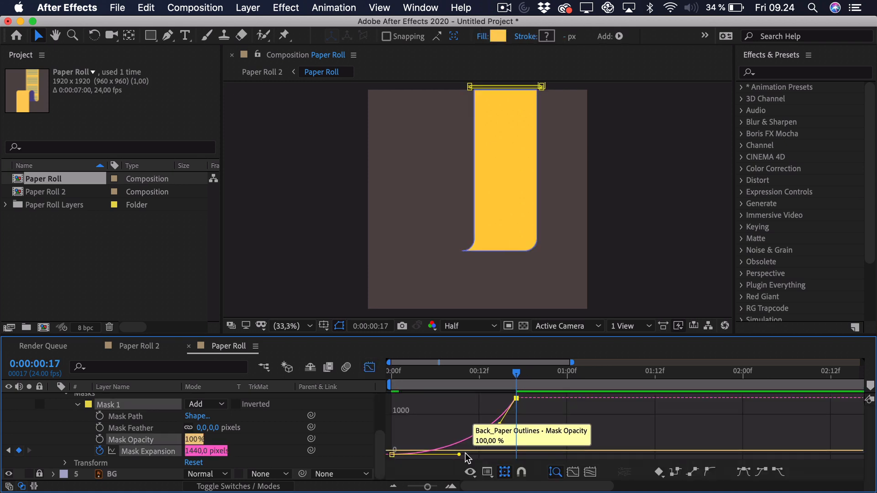
left_click_drag(458, 454, 456, 453)
key("shift+F3")
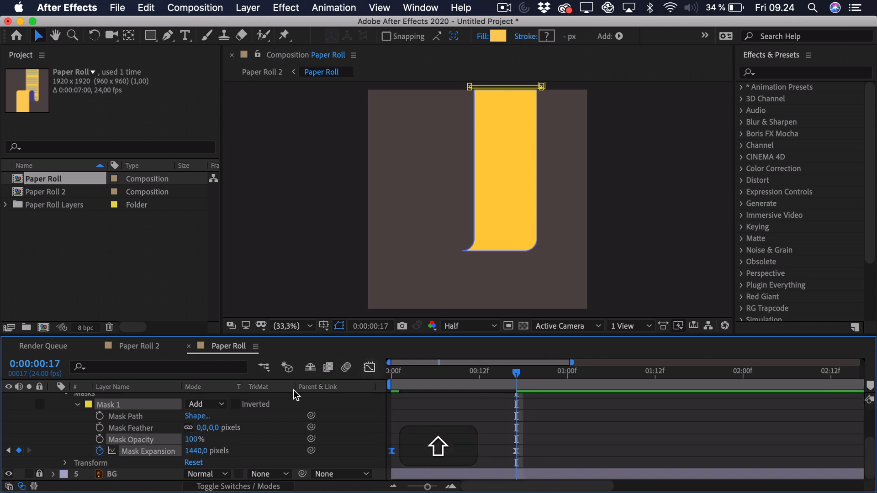
Step: Copy Mask 1 from the back paper layer, show the middle paper layer and paste the mask onto it at 0:00:00:17
scroll(436, 459, "up", 3)
left_click(113, 450)
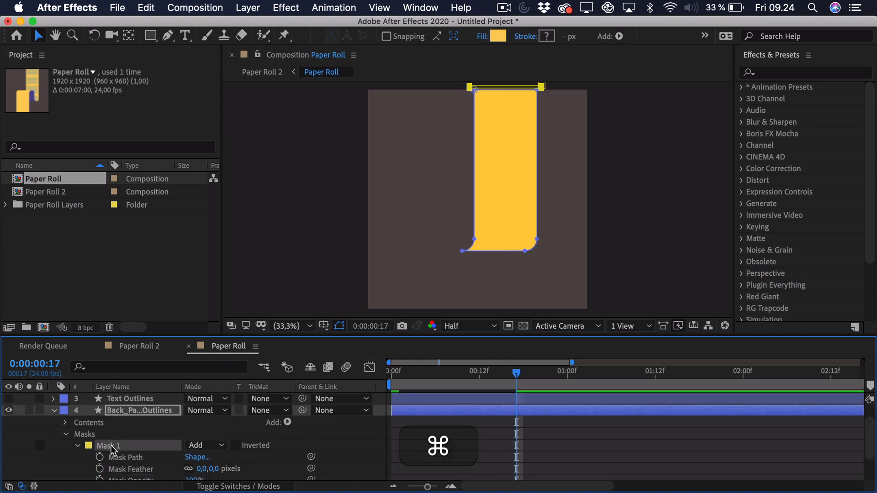
key("super+c")
scroll(112, 445, "up", 2)
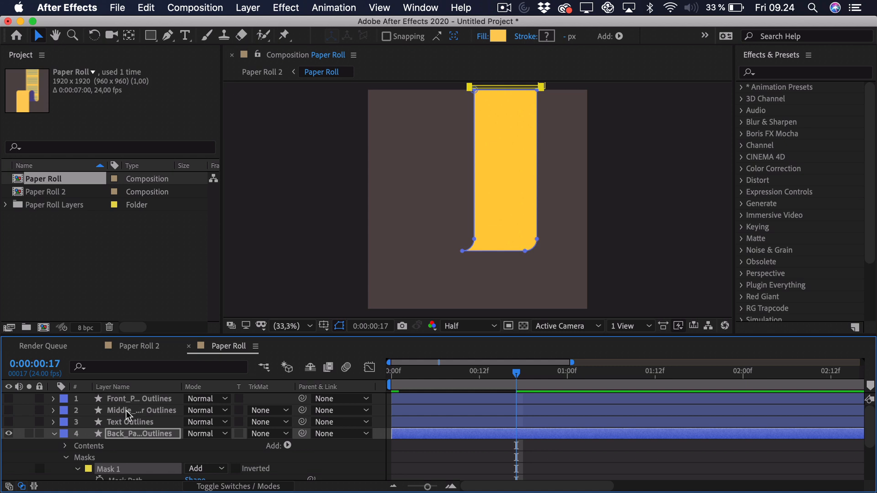
left_click(8, 410)
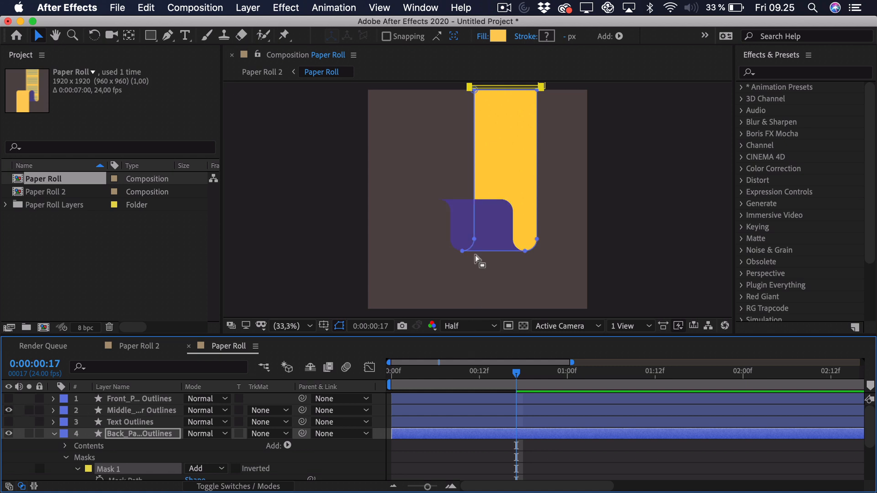
left_click(480, 224)
key("super+v")
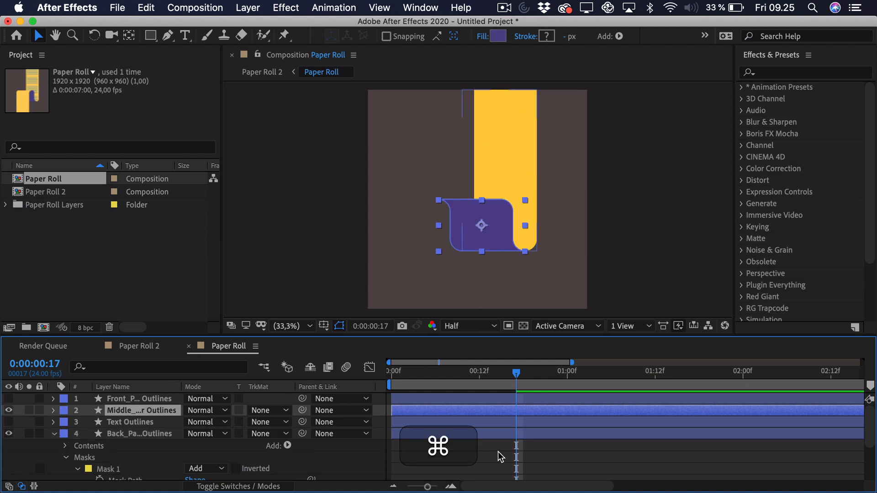
Step: Move the pasted mask just below the middle paper and extend its left end past the paper's left edge
scroll(497, 274, "up", 2)
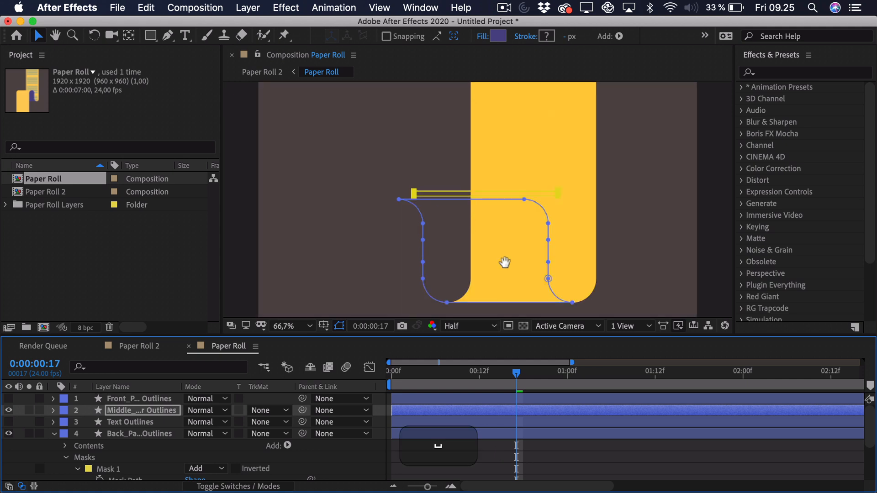
left_click_drag(504, 261, 498, 201)
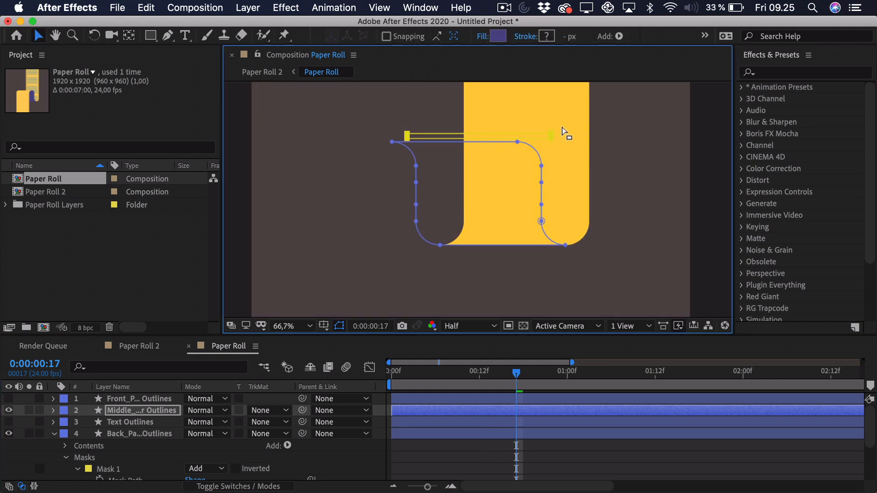
left_click_drag(548, 137, 568, 250)
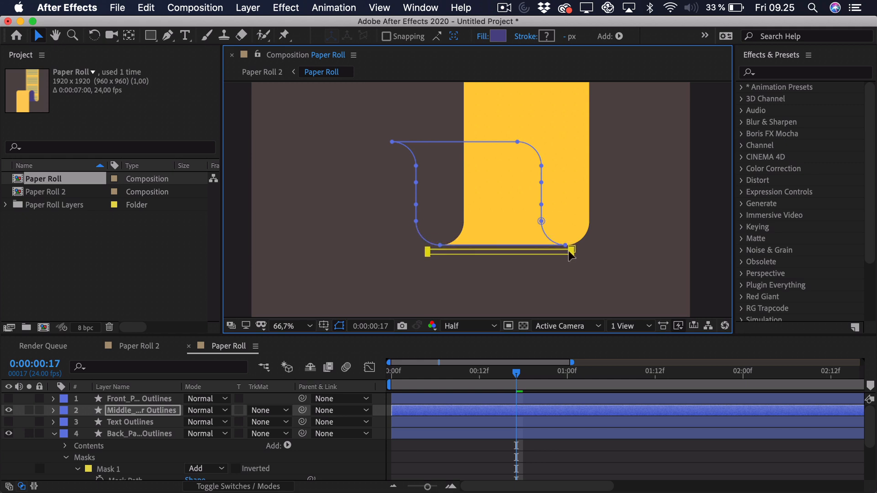
left_click(127, 411)
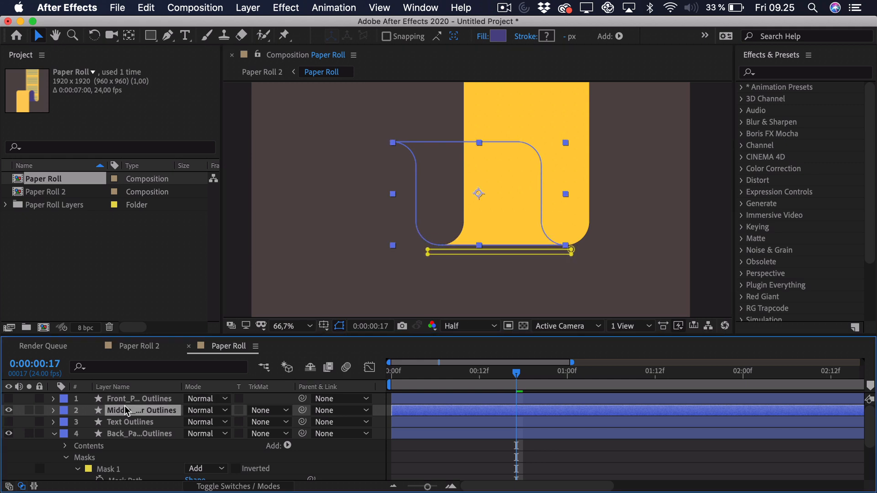
left_click(426, 251, "shift")
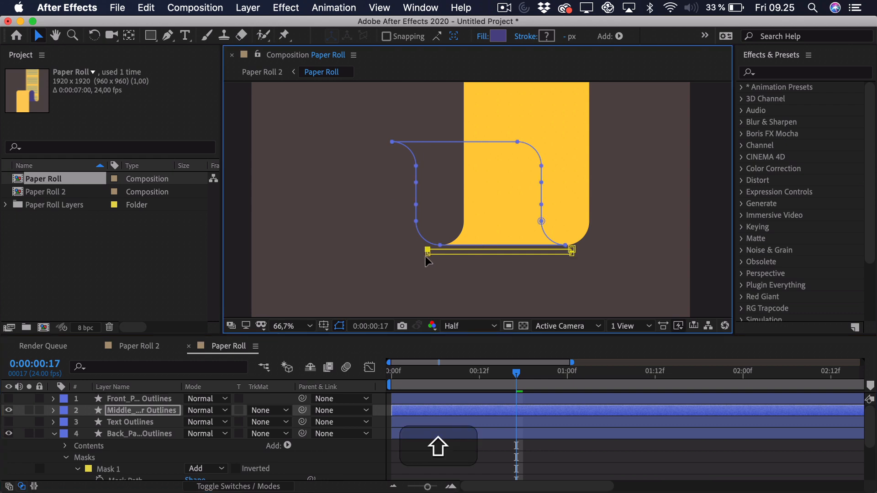
left_click_drag(428, 255, 387, 252)
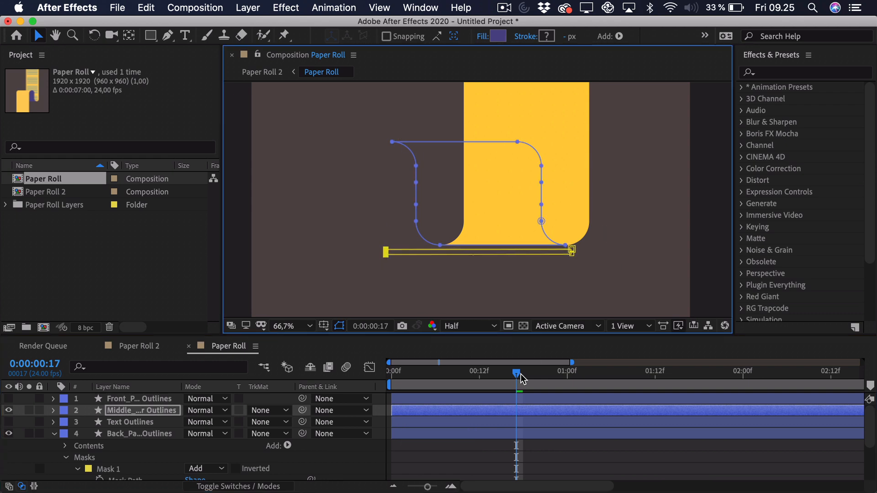
Step: Reveal the middle paper's keyframes, move its last Mask Expansion keyframe to 0:00:01:04 and go to that frame
key("u")
scroll(519, 405, "down", 4)
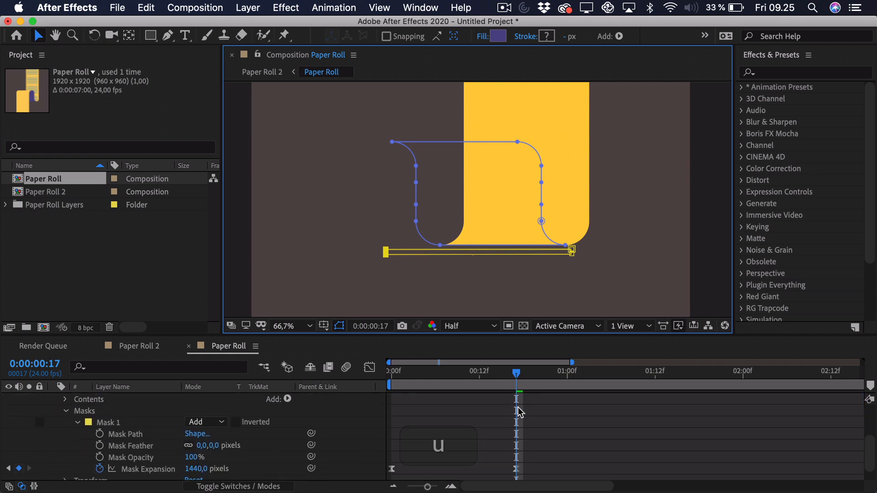
scroll(518, 413, "up", 4)
scroll(469, 240, "down", 2)
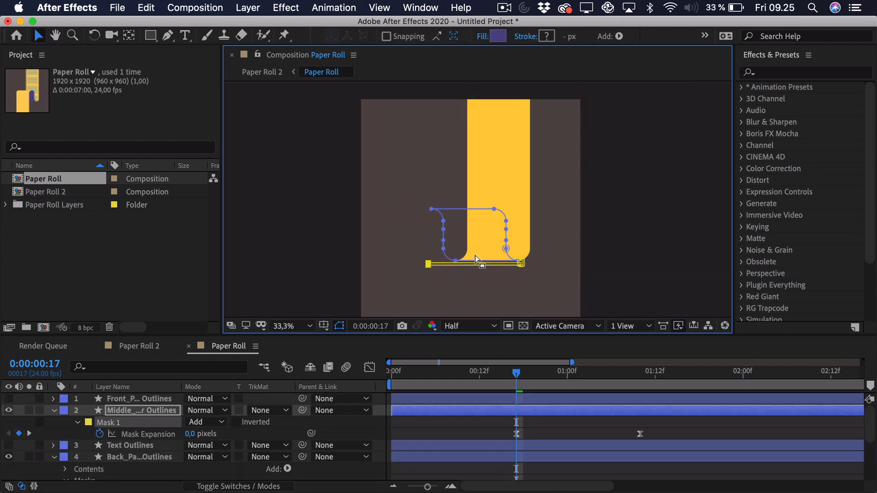
left_click(633, 434)
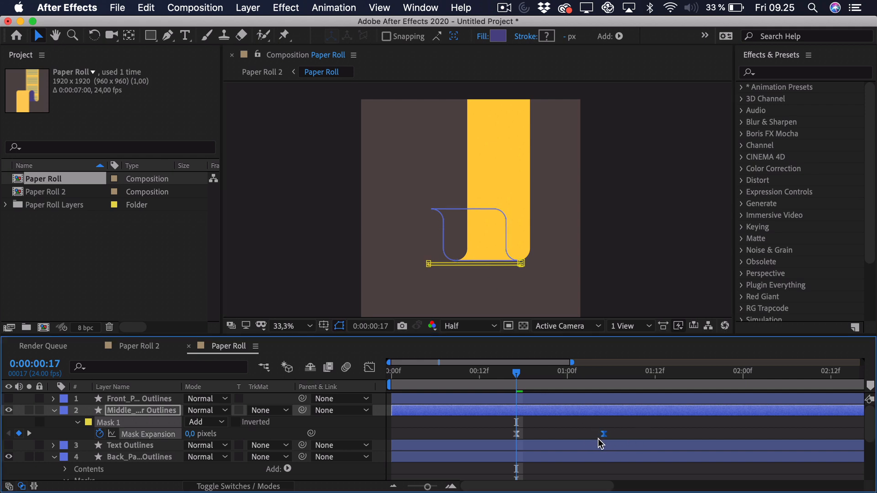
left_click_drag(598, 438, 596, 435)
left_click_drag(560, 374, 591, 372)
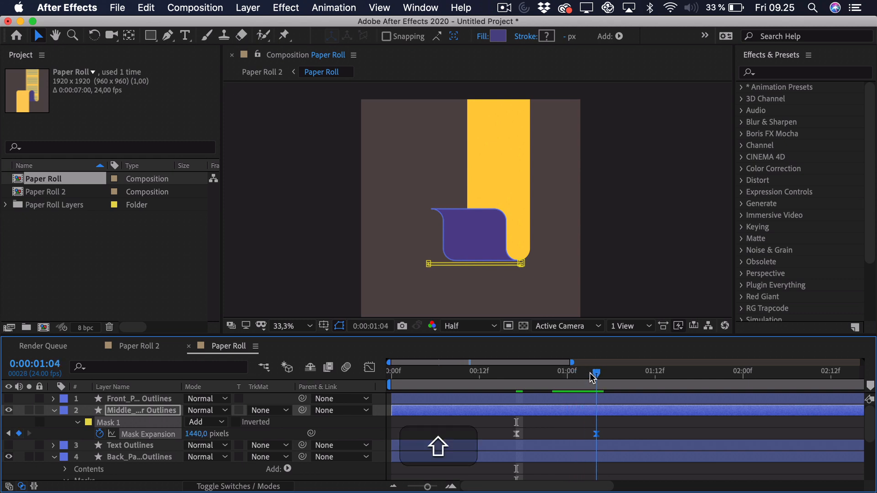
Step: Reduce the middle paper's Mask Expansion at 0:00:01:04 to 476 pixels, keeping the whole paper revealed
scroll(422, 249, "up", 2)
key("space")
left_click_drag(456, 224, 454, 198)
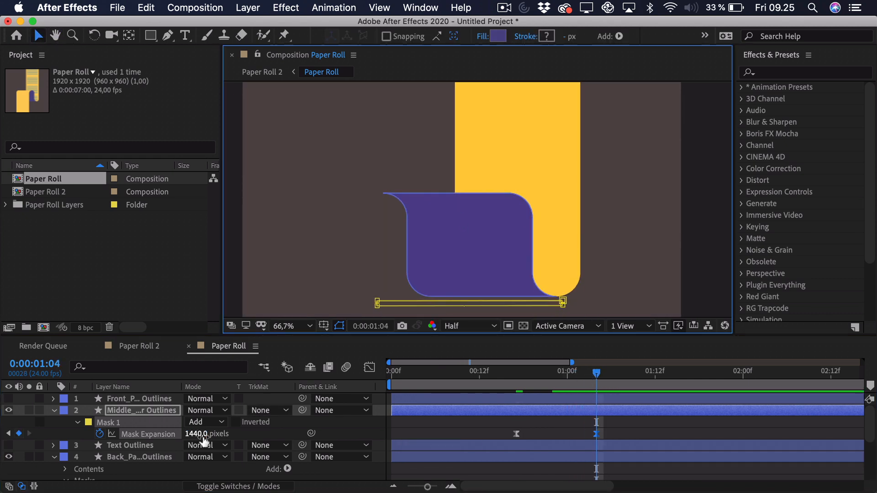
left_click_drag(203, 436, 78, 436)
left_click_drag(202, 434, 32, 435)
left_click_drag(195, 436, 123, 435)
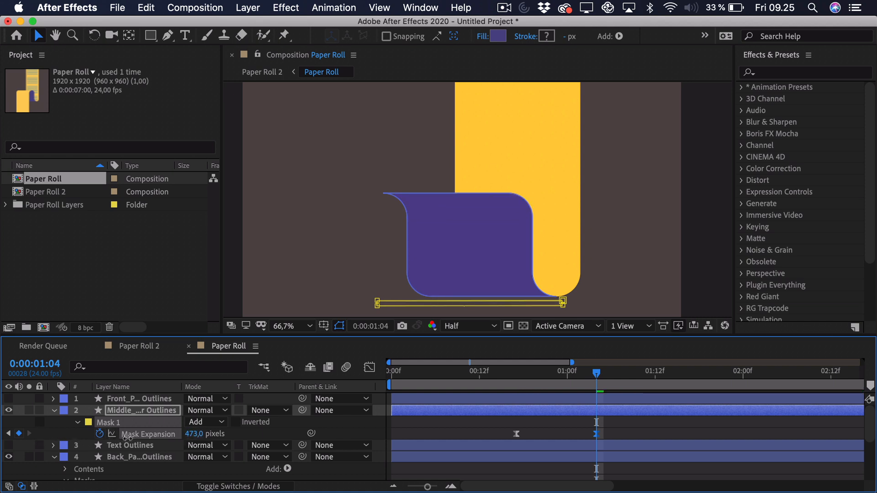
Step: Apply Easy Ease to both Mask Expansion keyframes of the middle paper in the Graph Editor
left_click(369, 366)
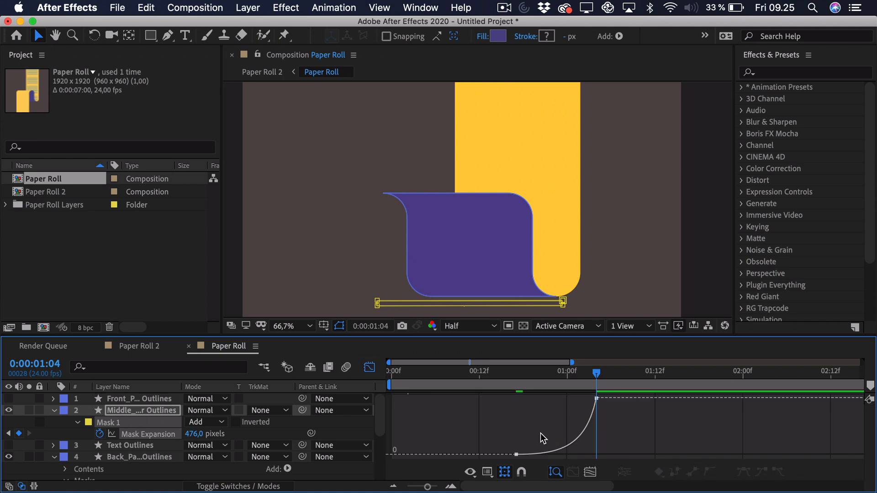
left_click(516, 454)
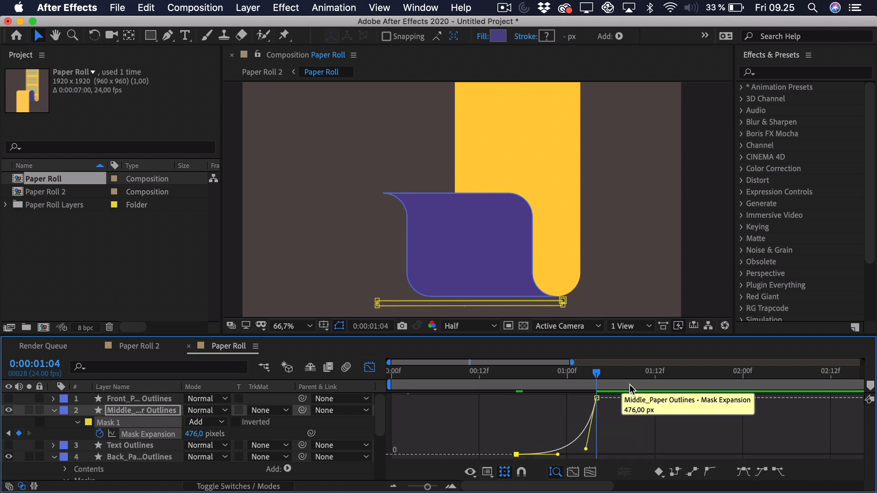
left_click_drag(621, 391, 502, 458)
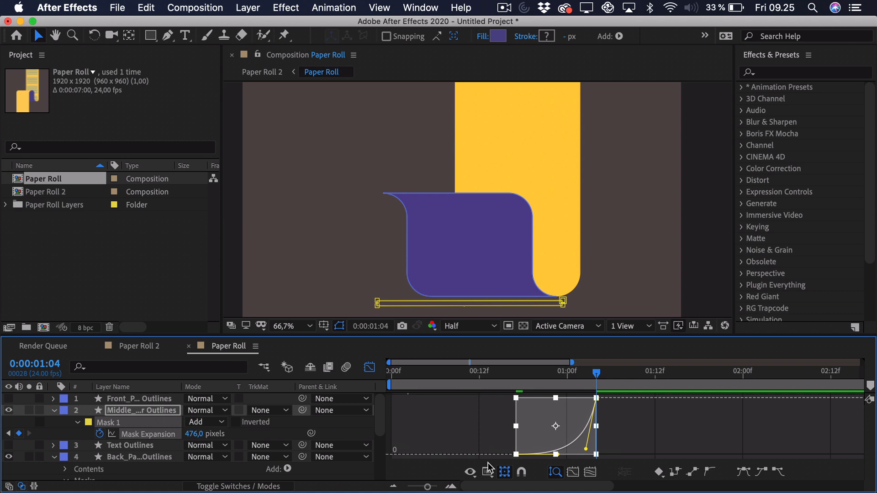
key("F9")
left_click(508, 406)
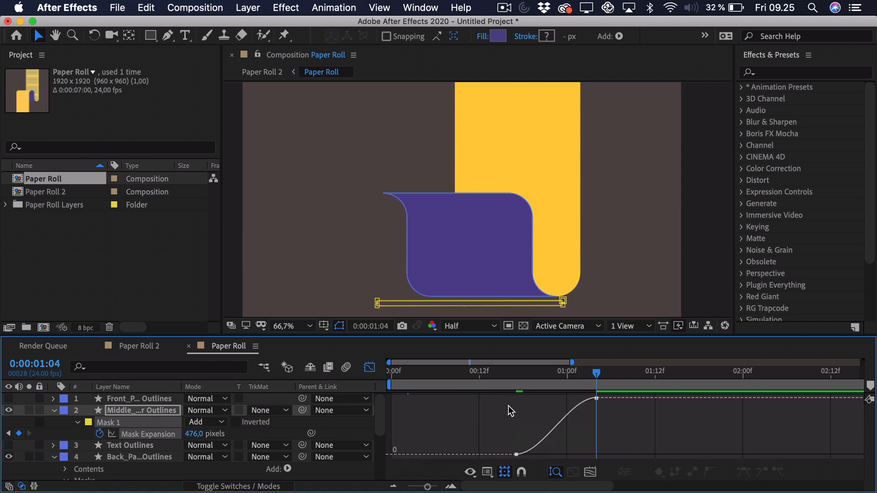
Step: Check the back paper's curve at 0:00:00:17, then reshape the middle paper's Mask Expansion curve to start steeply and end gently
left_click(516, 379, "shift")
scroll(88, 432, "down", 4)
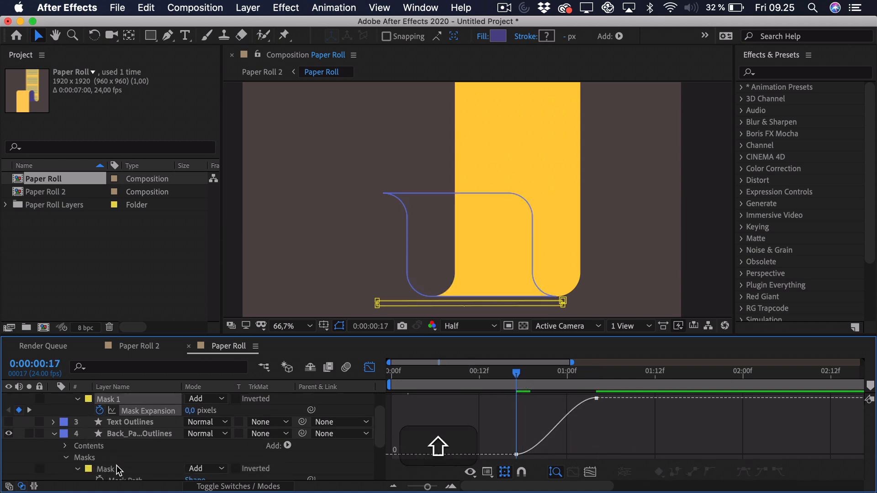
left_click(139, 471)
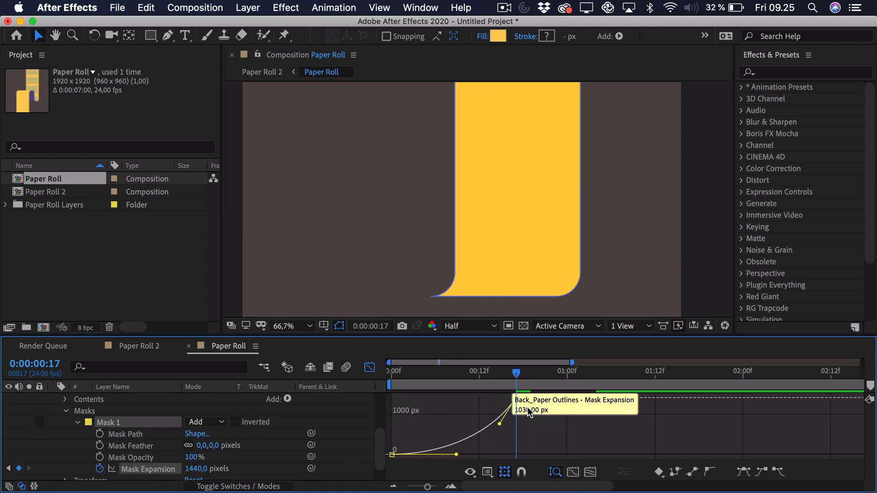
scroll(158, 438, "up", 4)
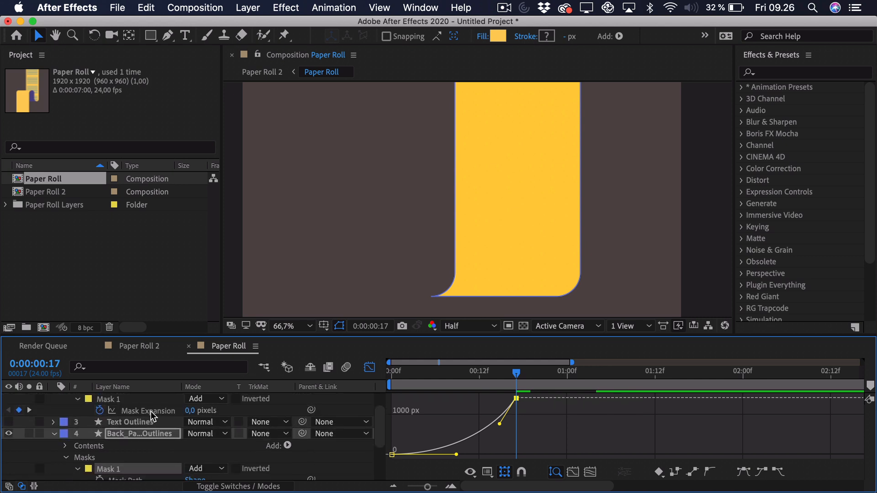
left_click(149, 410)
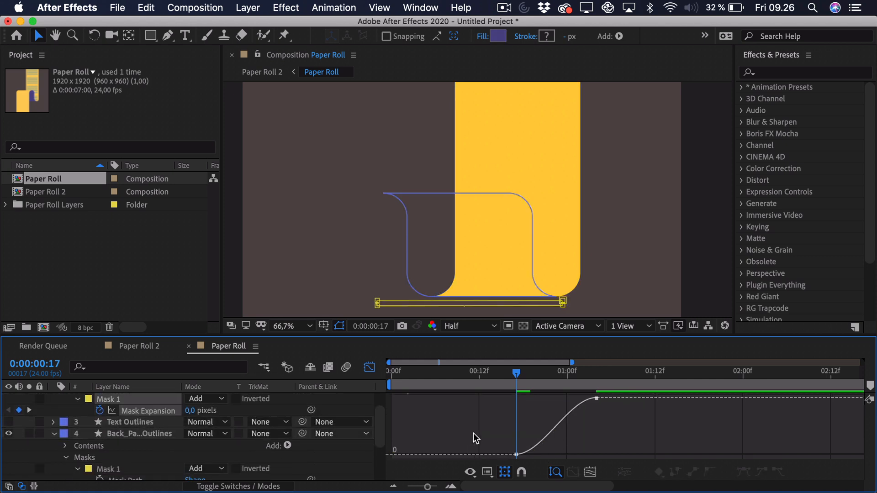
left_click_drag(505, 434, 547, 460)
left_click_drag(536, 444, 526, 426)
left_click(568, 396)
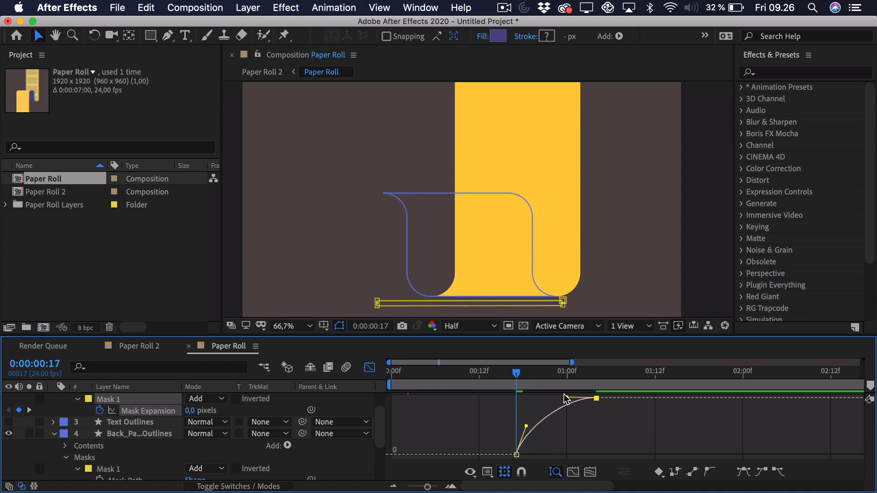
Step: Go to 0:00:01:04, lower the middle paper's start handle and tilt its end handle slightly downward to flatten the curve
key("shift")
left_click_drag(577, 377, 595, 375)
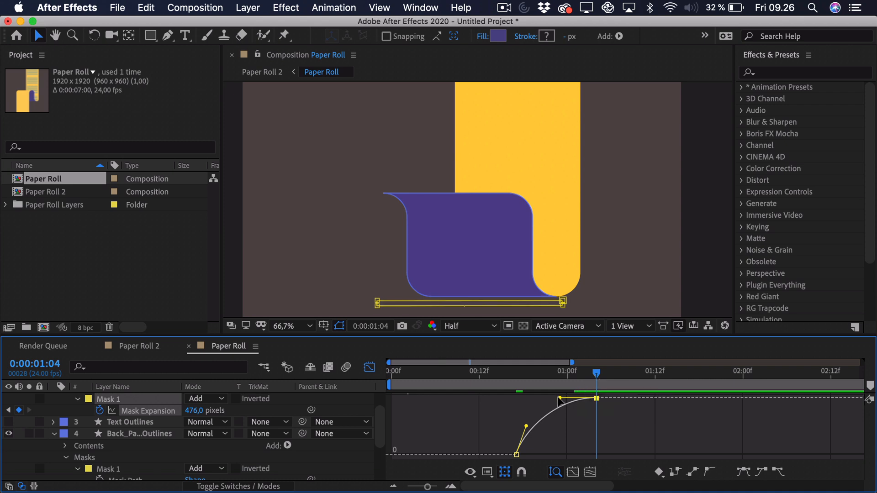
left_click_drag(559, 398, 522, 438)
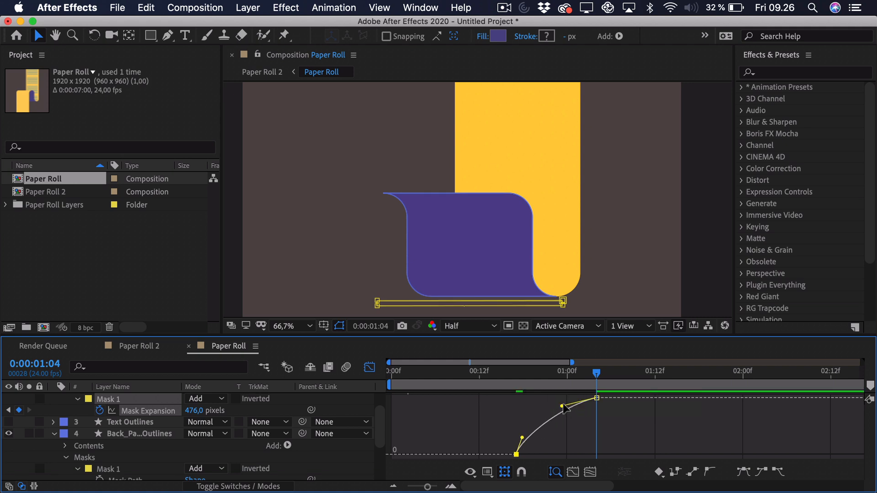
left_click_drag(563, 404, 565, 401)
Step: Raise the last keyframe's handle slightly on the back paper's Mask Expansion curve and close the Graph Editor
scroll(119, 459, "down", 3)
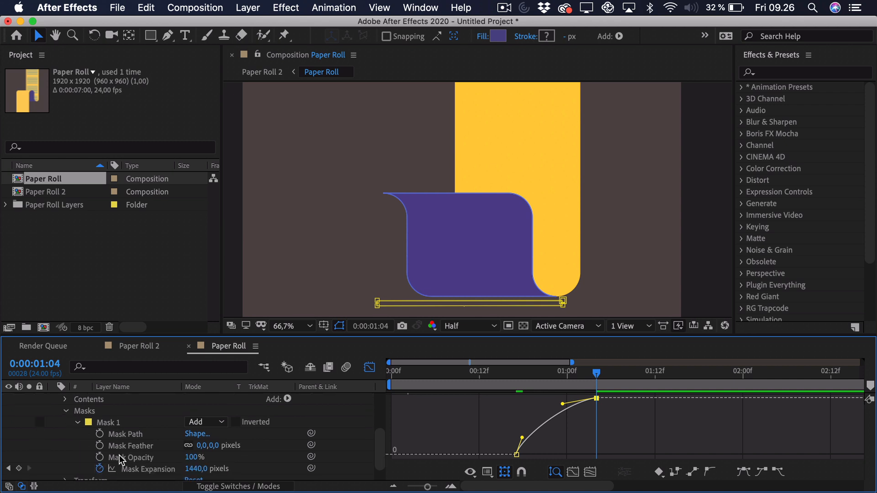
left_click(132, 470)
left_click_drag(558, 435, 484, 386)
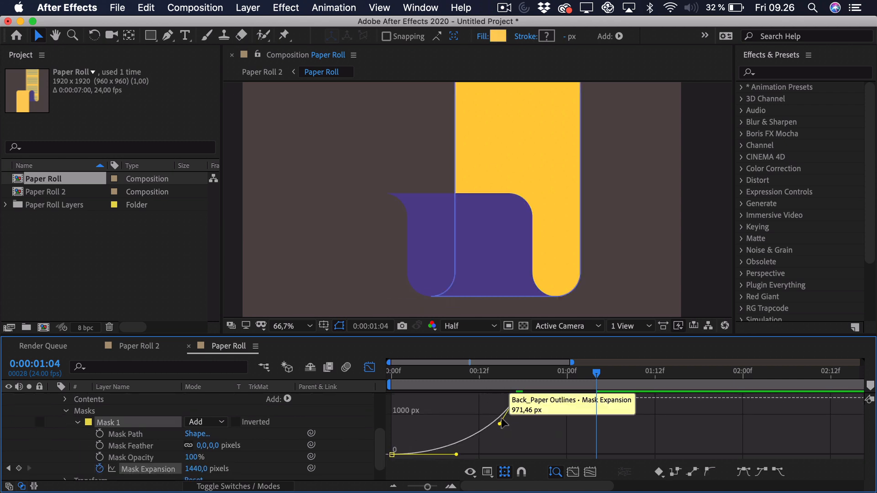
left_click_drag(501, 423, 502, 417)
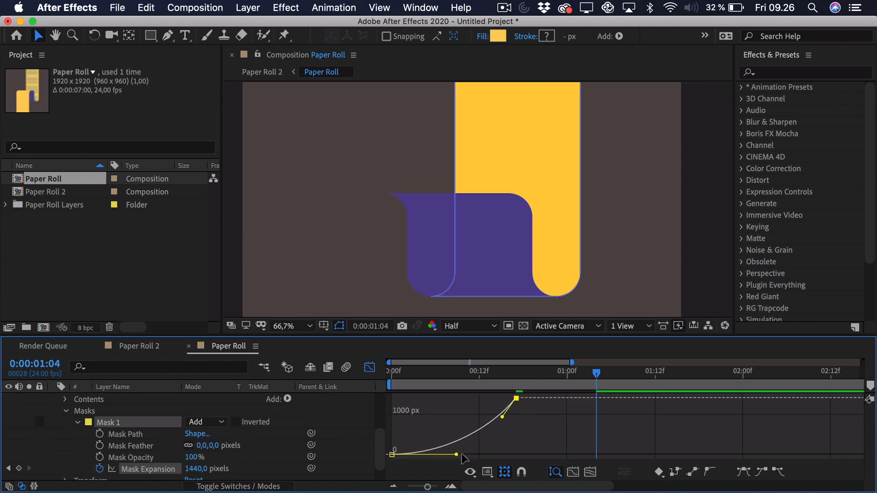
key("shift+F3")
Step: Return to the first frame and play the combined back and middle paper reveal
left_click_drag(427, 487, 420, 487)
scroll(371, 237, "down", 2)
left_click_drag(415, 213, 422, 224)
left_click_drag(438, 376, 244, 379)
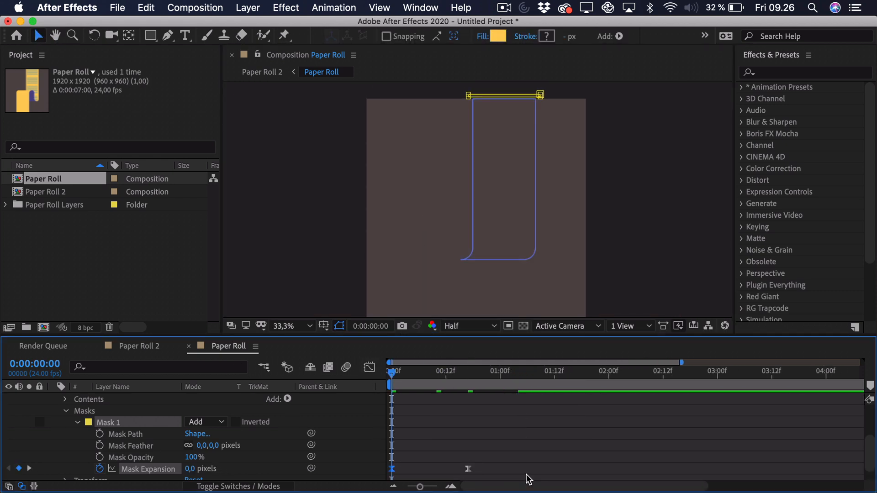
key("space")
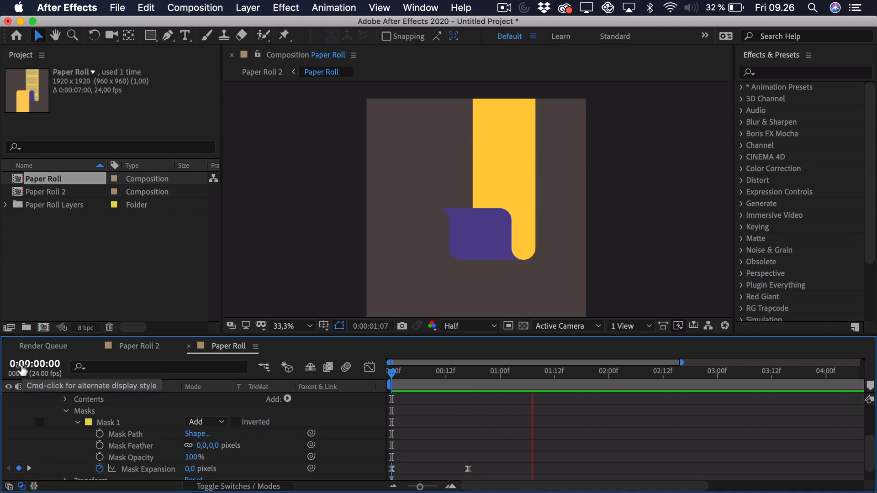
Step: Place the playhead at 0:00:01:04, the Middle layer's last Mask Expansion keyframe, and copy that layer's Mask 1
left_click_drag(396, 371, 503, 386)
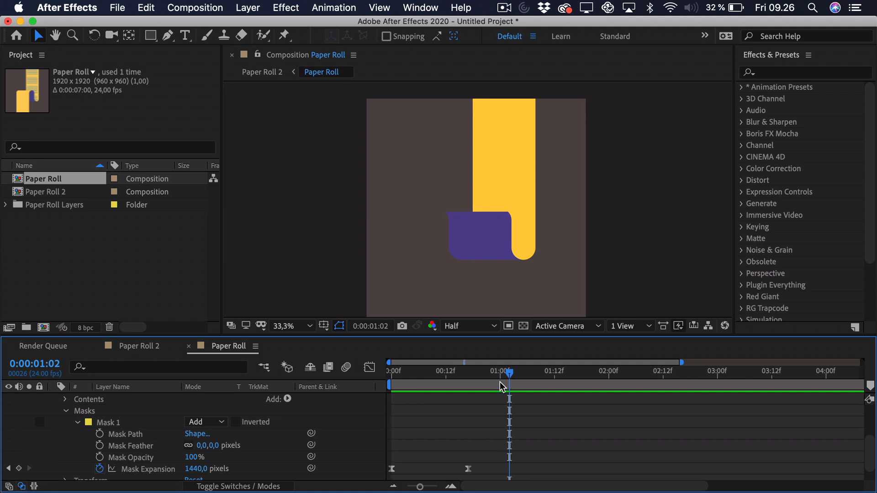
scroll(175, 445, "up", 2)
scroll(173, 443, "down", 1)
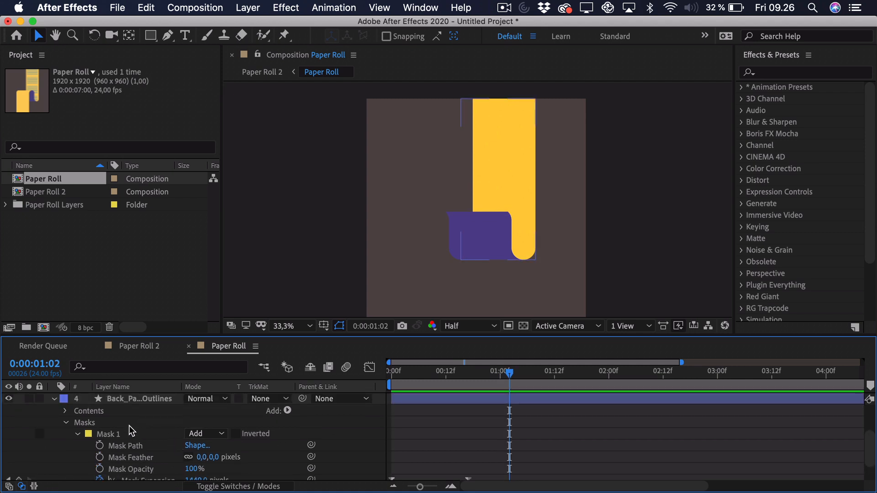
scroll(492, 424, "down", 3)
scroll(491, 424, "up", 6)
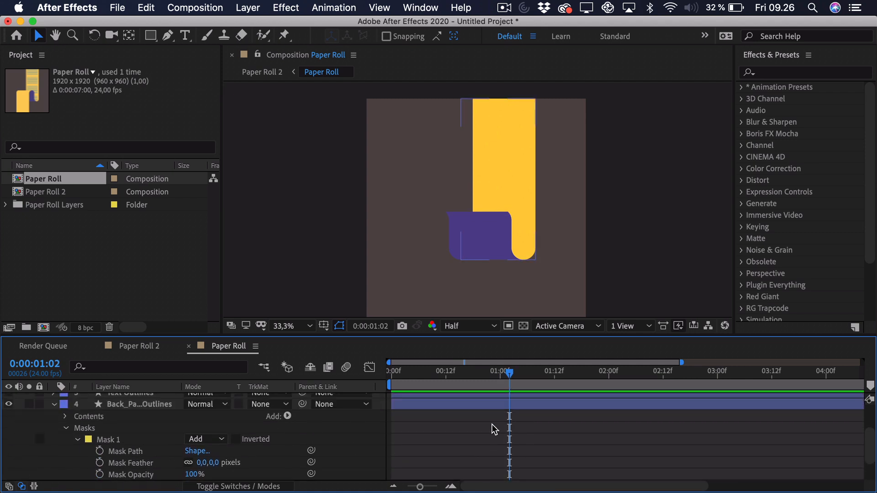
left_click_drag(509, 374, 518, 381)
scroll(455, 431, "up", 1)
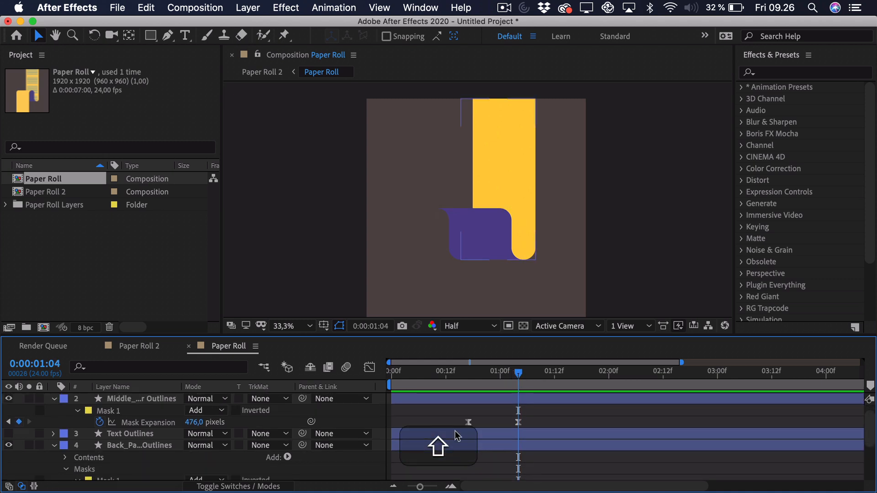
left_click_drag(537, 414, 501, 421)
left_click(178, 424)
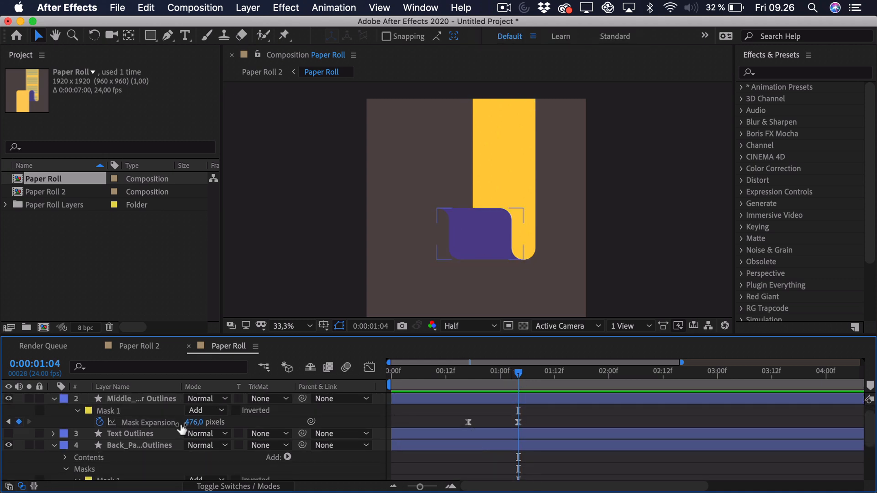
left_click(113, 413)
key("super+c")
Step: Unhide the Front outlines layer, paste the mask onto it and move the mask just above the shape's upper edge
scroll(173, 433, "up", 1)
left_click(150, 399)
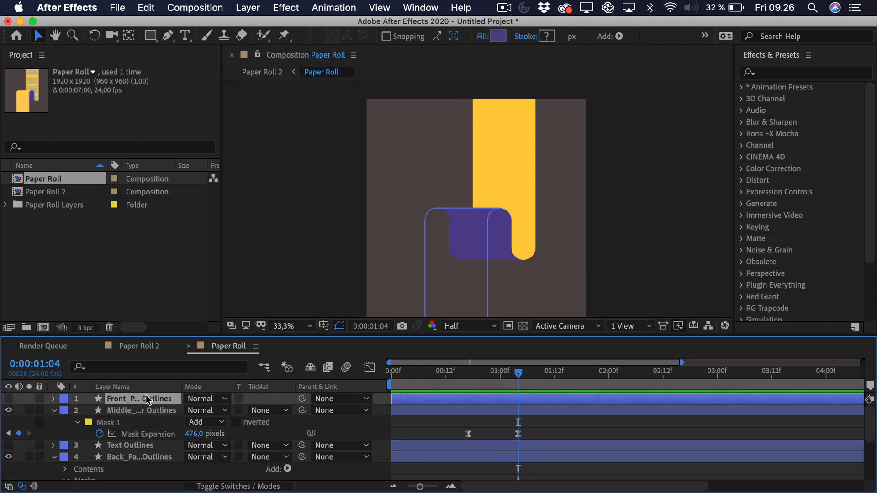
left_click(9, 398)
key("super+v")
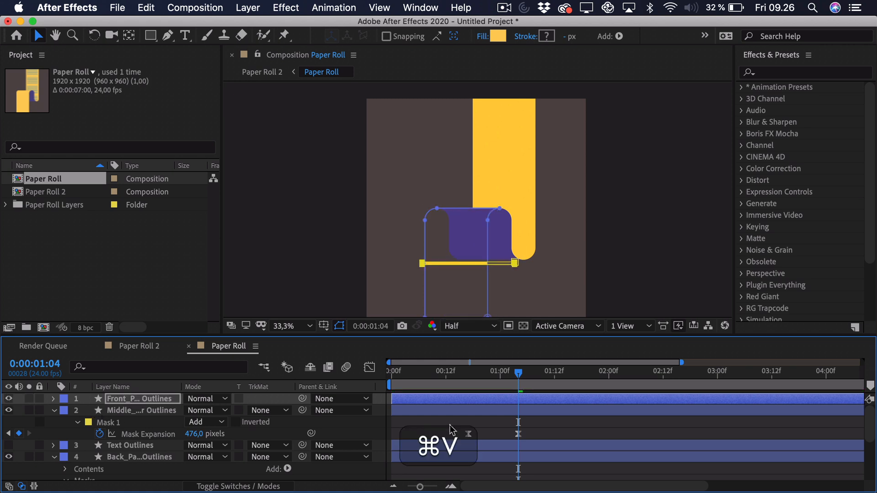
left_click_drag(515, 263, 510, 199)
key("u")
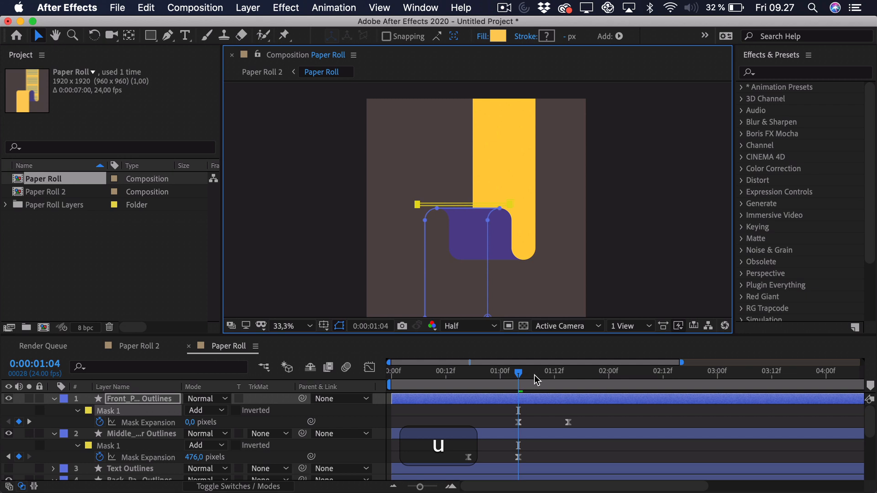
Step: Set the Front layer's Mask Expansion to 996 pixels at 0:00:01:15 so the mask uncovers the whole front strip
left_click_drag(534, 374, 553, 373)
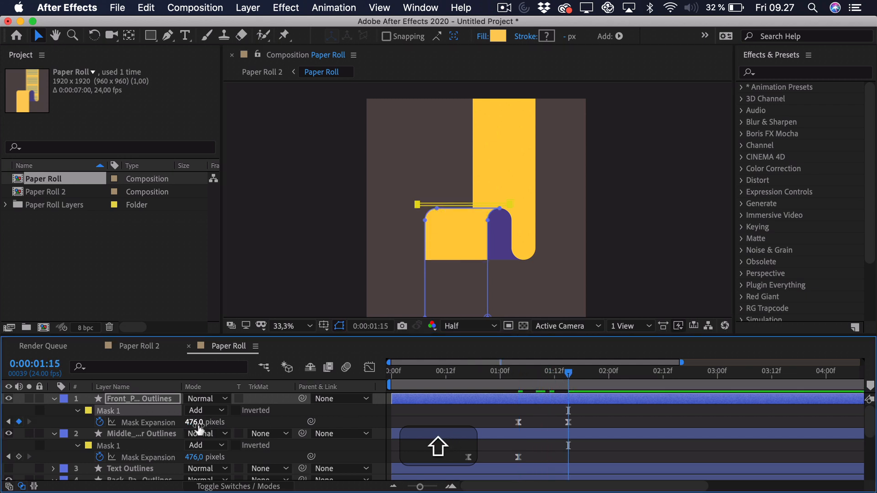
left_click_drag(198, 429, 516, 419)
key("space")
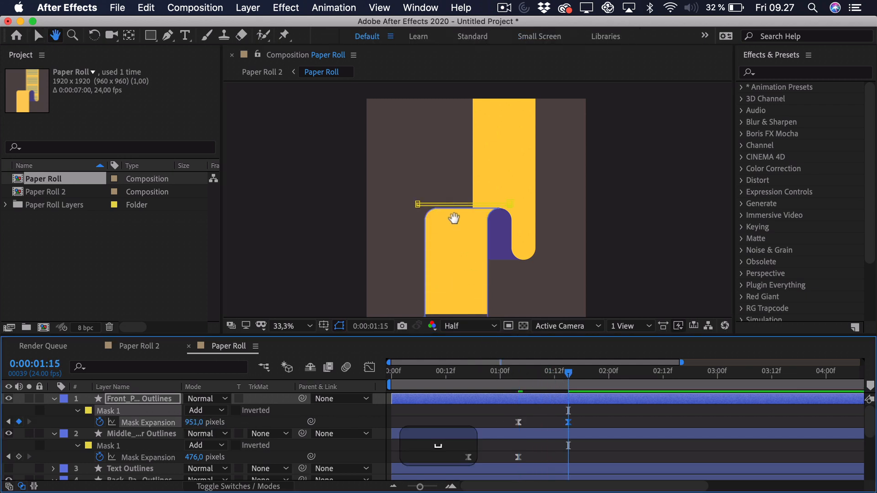
left_click_drag(453, 218, 452, 170)
left_click_drag(199, 422, 223, 423)
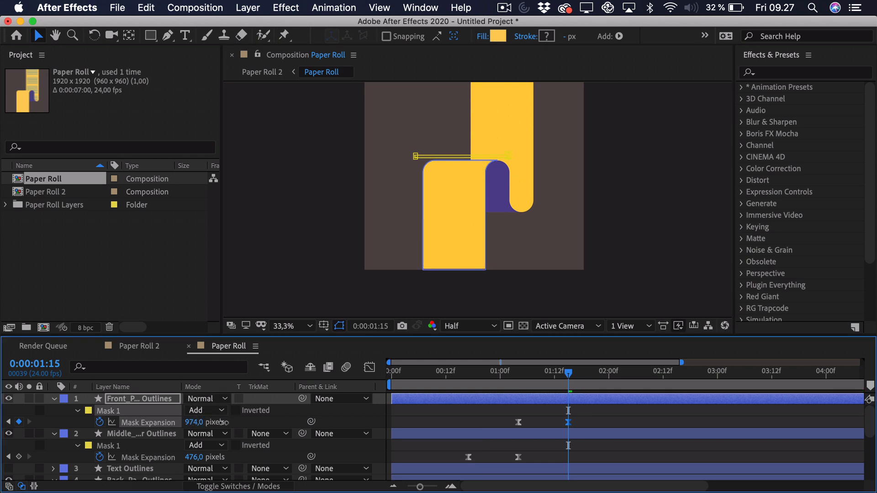
key("space")
left_click_drag(484, 173, 490, 197)
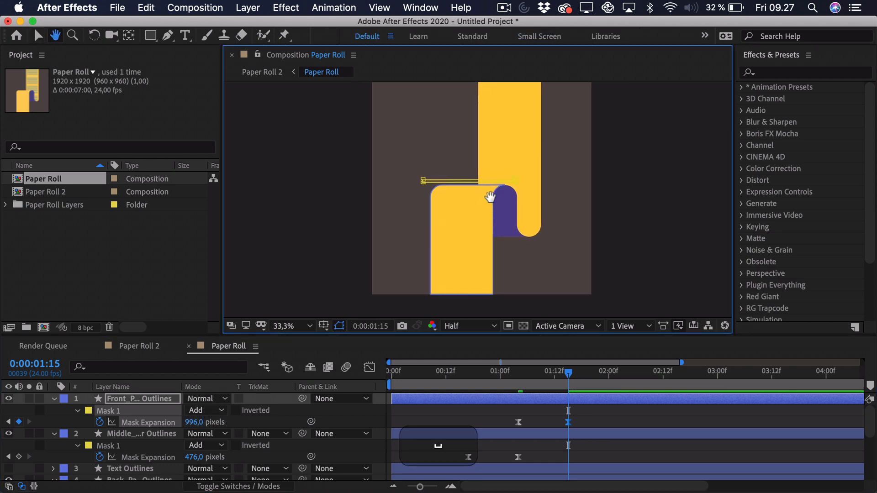
Step: Move the Front layer's final Mask Expansion keyframe to about 0:00:01:19
left_click(634, 411)
left_click_drag(568, 422, 591, 424)
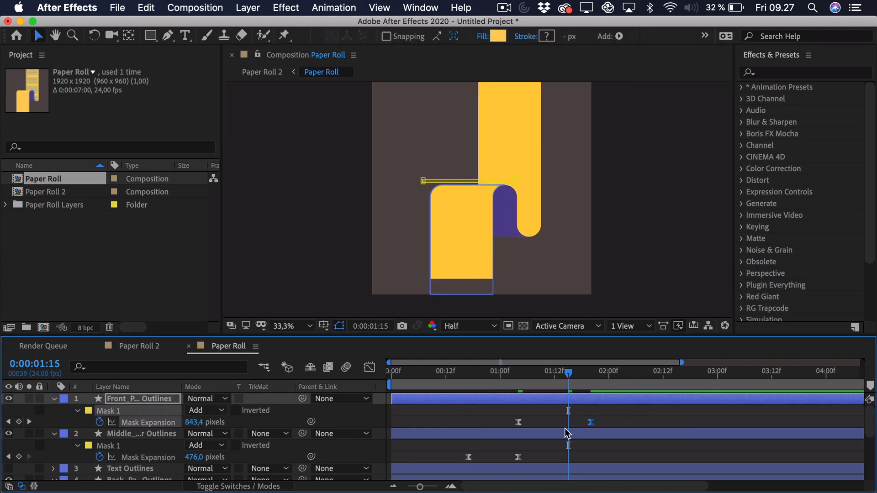
scroll(548, 431, "down", 3)
scroll(520, 443, "down", 2)
scroll(594, 436, "up", 3)
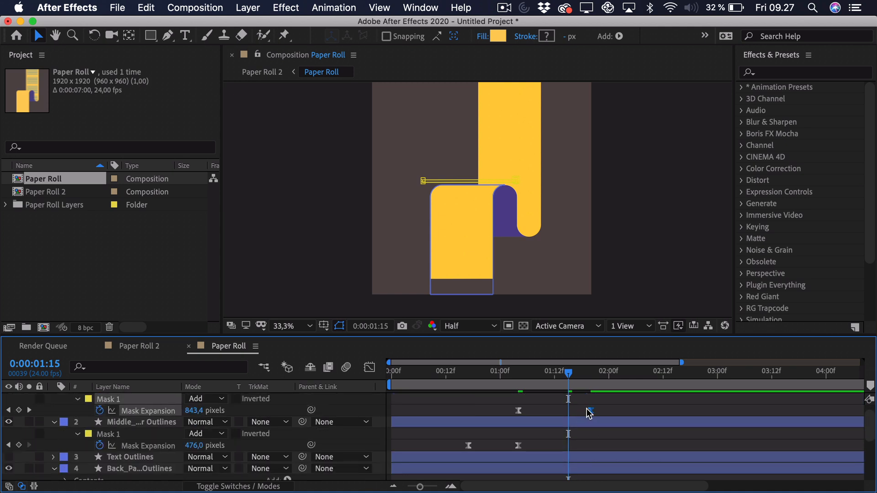
left_click_drag(587, 410, 585, 411)
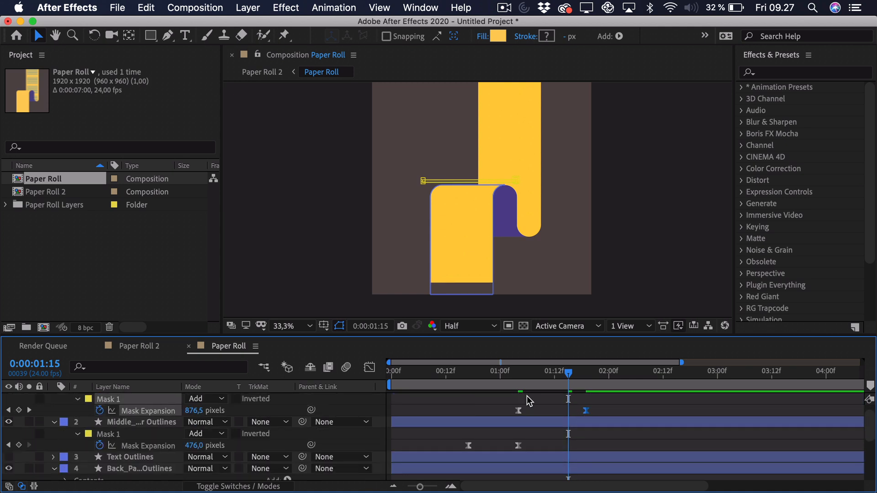
Step: Show the Middle layer's Mask Expansion curve in the Graph Editor and examine its easing at 0:00:01:04
left_click(182, 447)
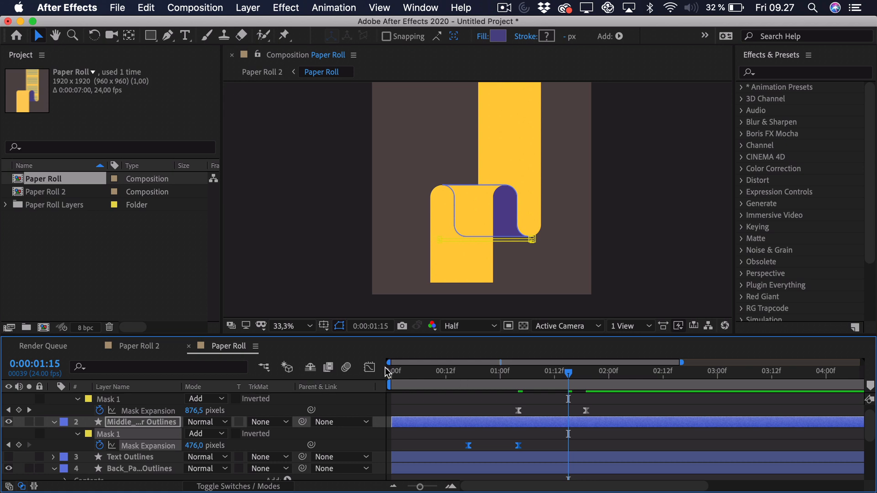
left_click(369, 368)
left_click(519, 376)
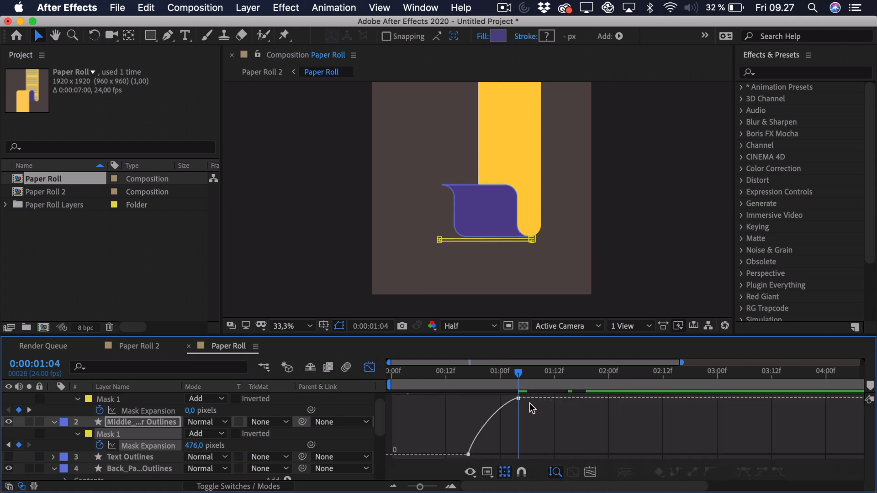
left_click(518, 398)
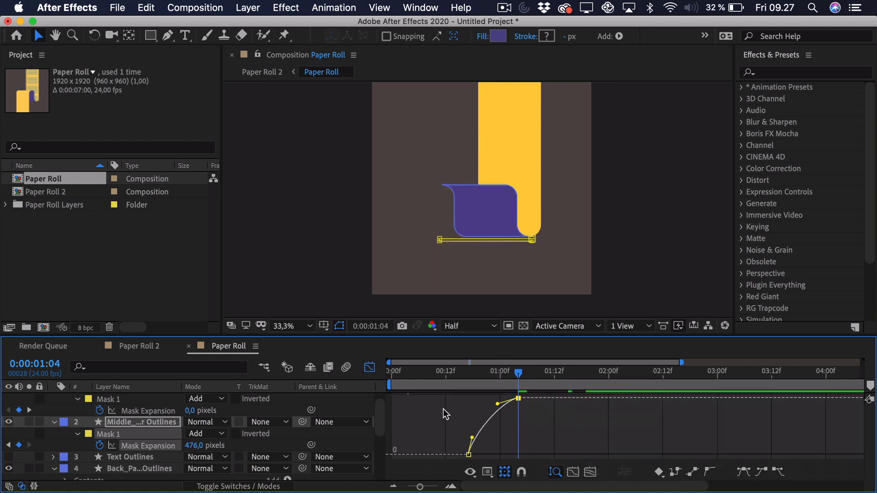
Step: Reshape the Front layer's Mask Expansion curve with both handles so it starts slowly and gets steeper toward the final keyframe
left_click(156, 411)
left_click(519, 455)
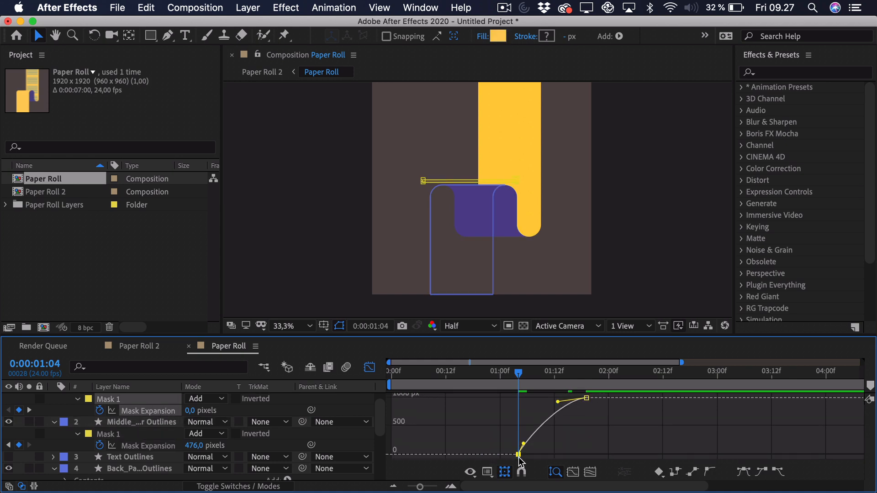
left_click_drag(522, 443, 539, 442)
left_click_drag(558, 402, 580, 420)
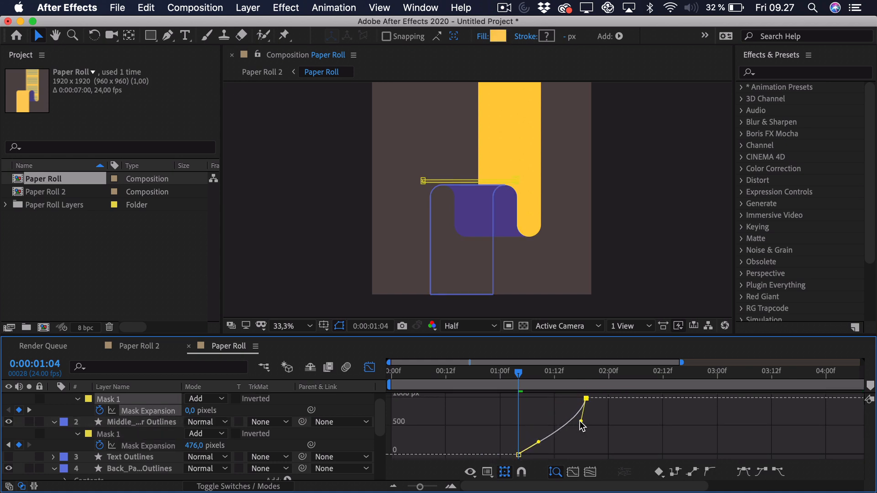
left_click_drag(539, 442, 542, 445)
left_click_drag(579, 420, 580, 423)
Step: Preview the paper unrolling from 0:00:00:18 to check the Front layer's timing
left_click(473, 369)
key("space")
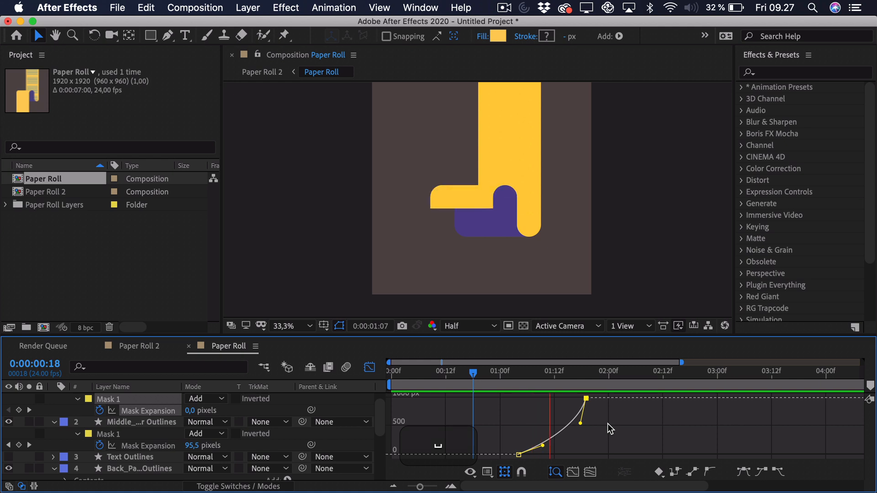
key("space")
Step: Move the Front layer's final Mask Expansion keyframe to about 0:00:01:15 and lengthen the first keyframe's easing handle
left_click_drag(586, 398, 568, 400)
left_click(146, 448)
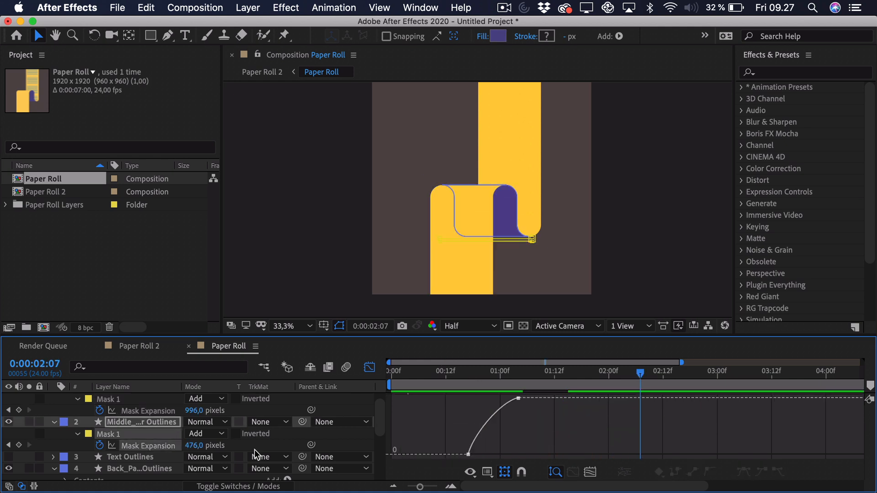
left_click(518, 398)
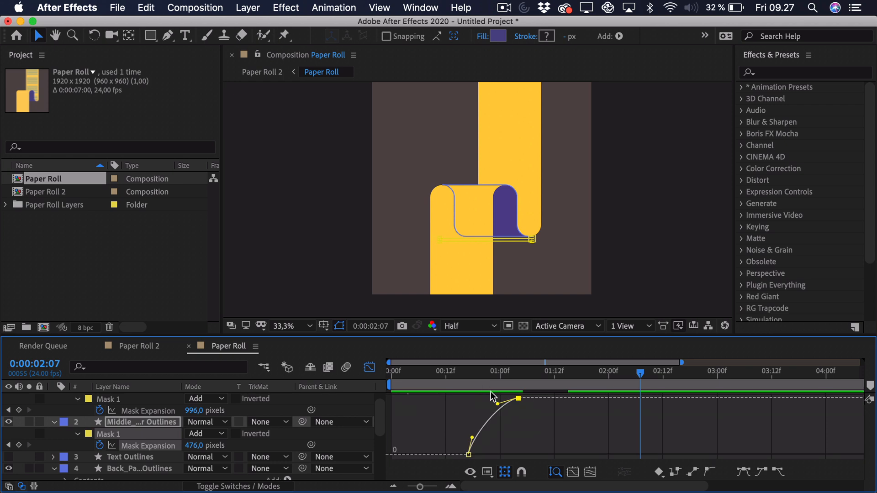
left_click(146, 410)
left_click(517, 455)
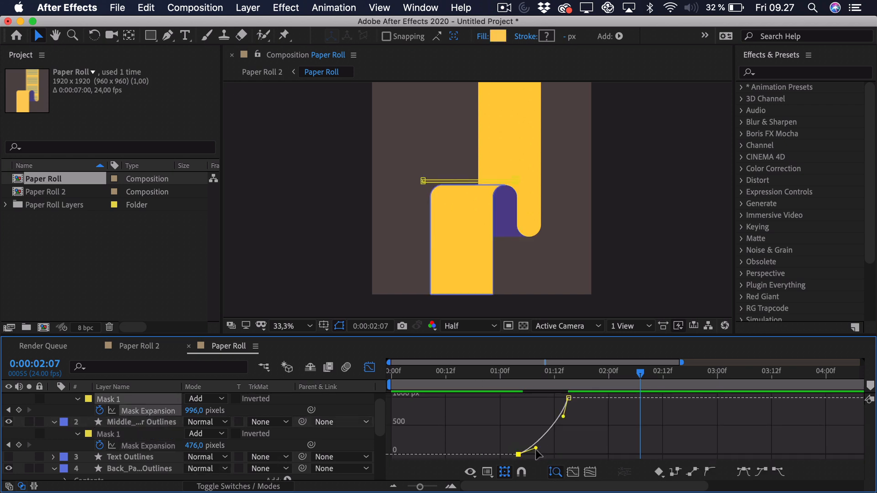
left_click_drag(536, 449, 544, 451)
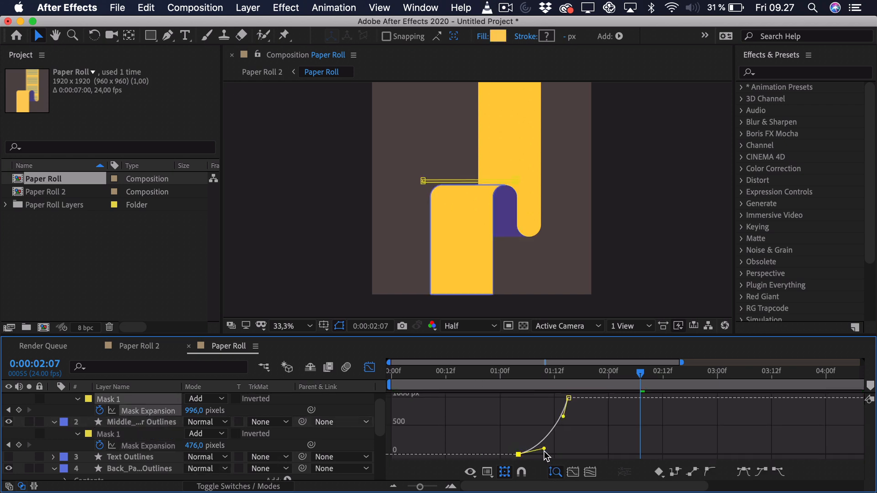
Step: Trim the work area to end at about 0:00:01:20, shortly after the last mask keyframe, and preview the unrolling animation
left_click(504, 379)
key("space")
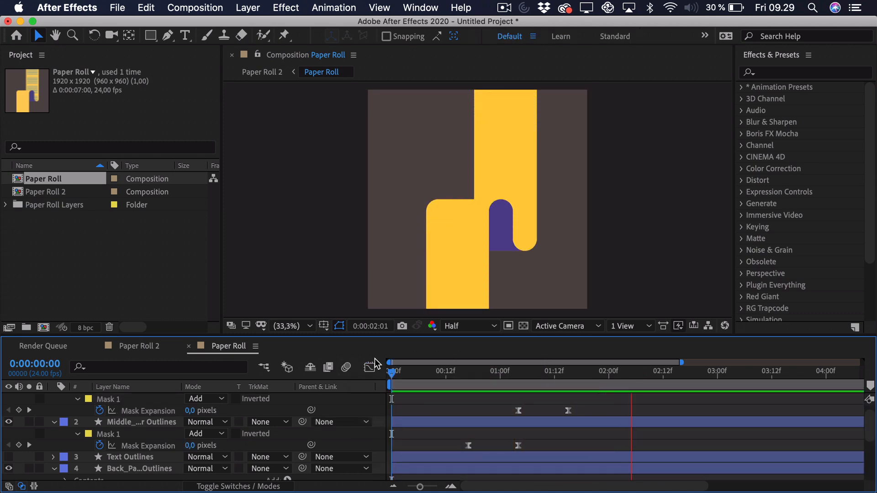
left_click_drag(547, 372, 406, 383)
key("n")
key("space")
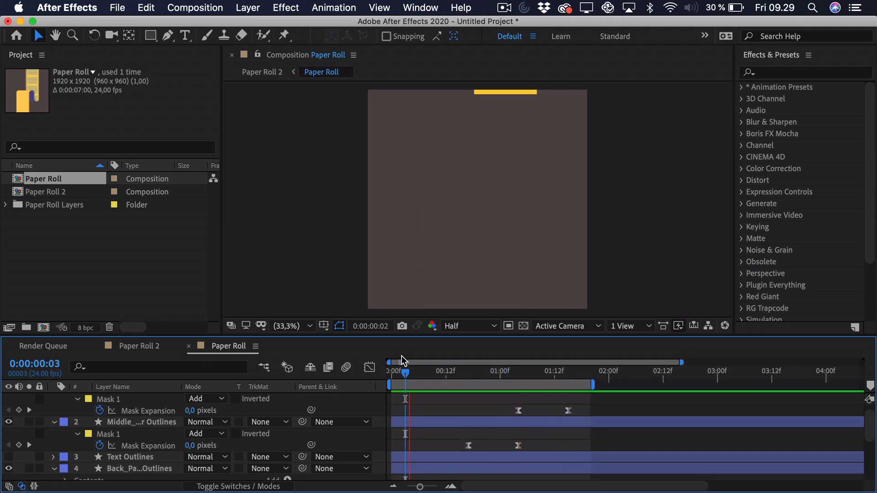
key("space")
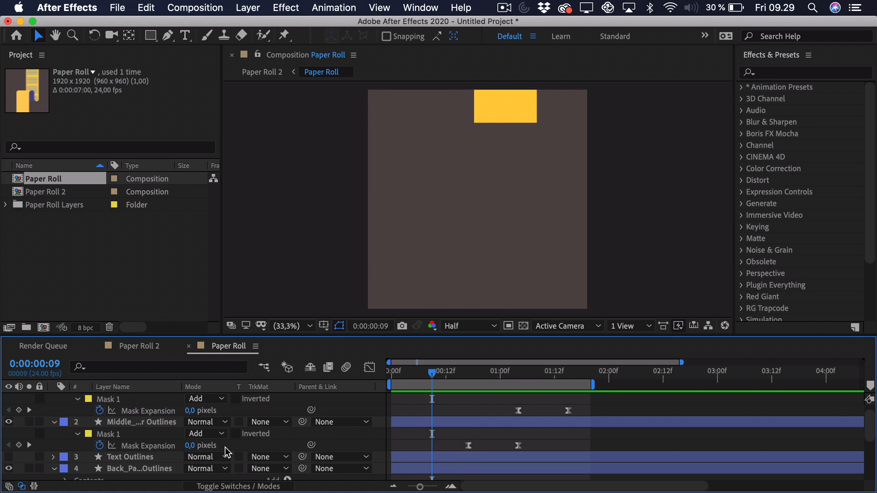
scroll(76, 418, "up", 1)
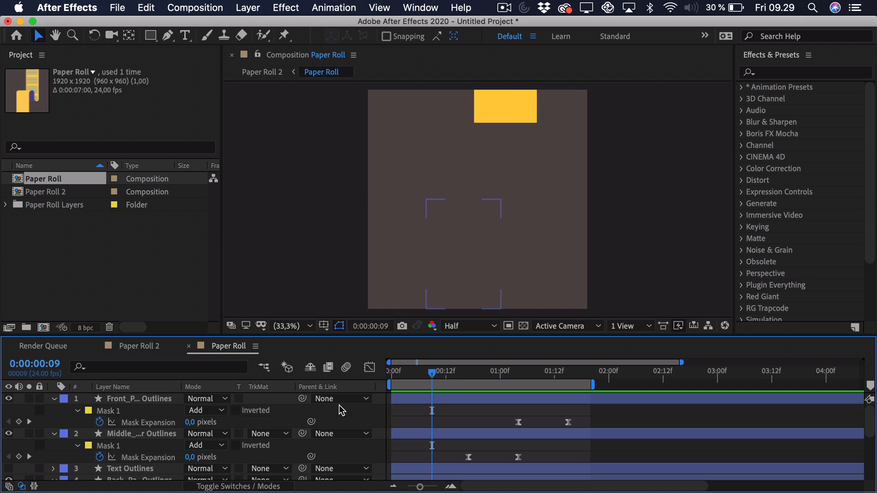
left_click(415, 374)
key("space")
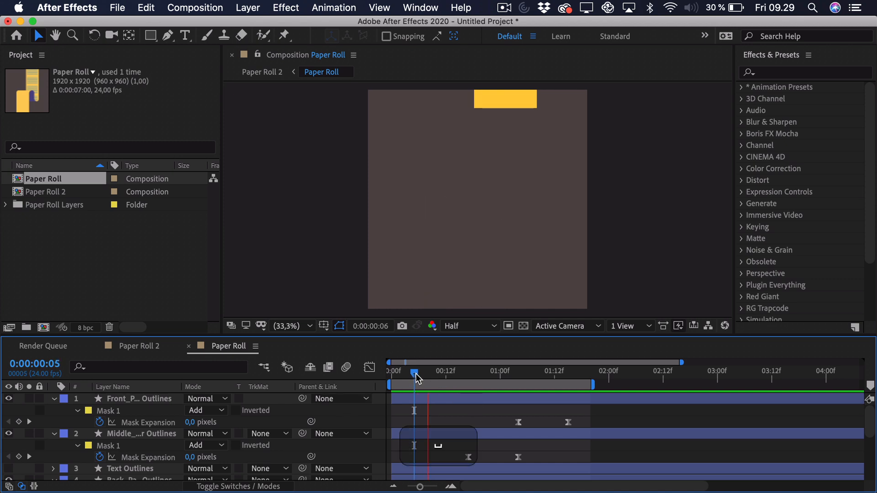
key("space")
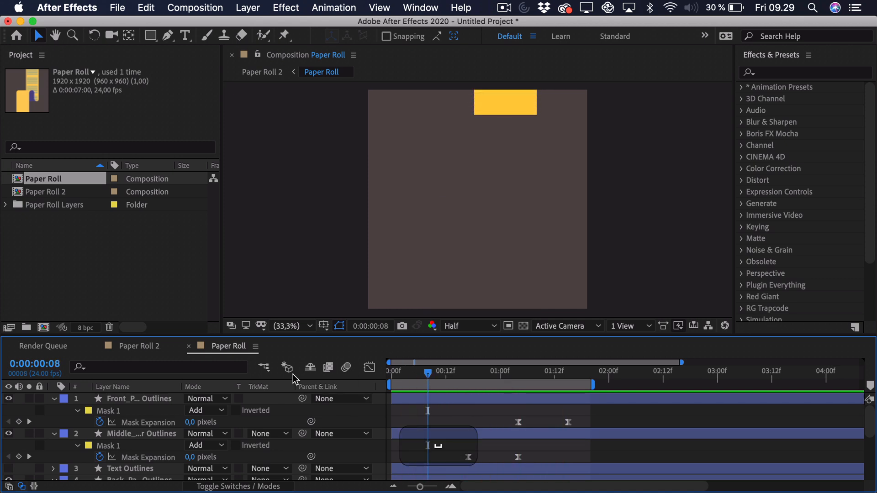
Step: Extend the work area's end to about 0:00:02:12, and unhide and select the Text Outlines layer
left_click_drag(594, 386, 661, 386)
scroll(183, 424, "down", 1)
left_click(9, 457)
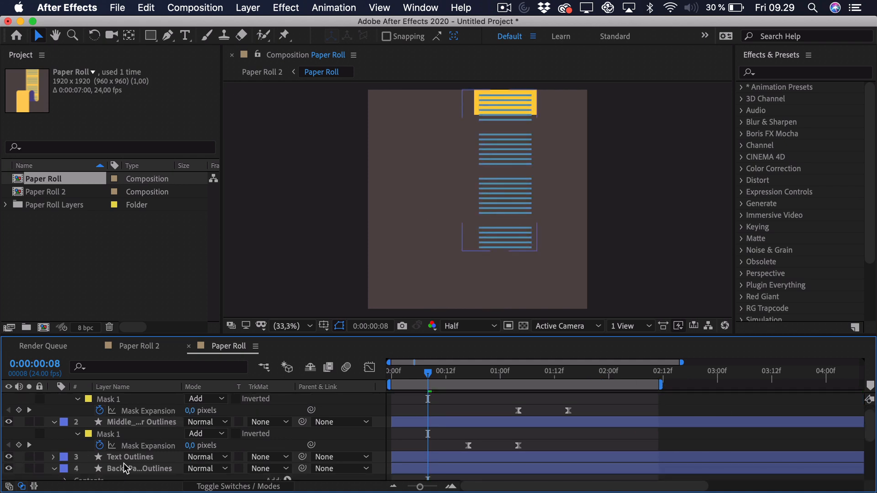
left_click(126, 456)
Step: Try moving the Text Outlines artwork down along the paper at 0:00:00:22, undoing each move
left_click_drag(426, 376, 491, 375)
left_click_drag(522, 133, 530, 325)
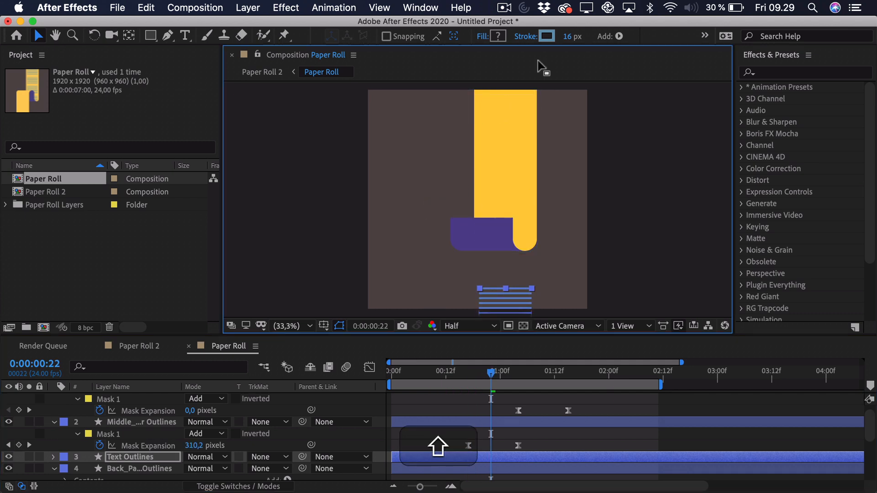
key("super+z")
left_click_drag(506, 129, 527, 175)
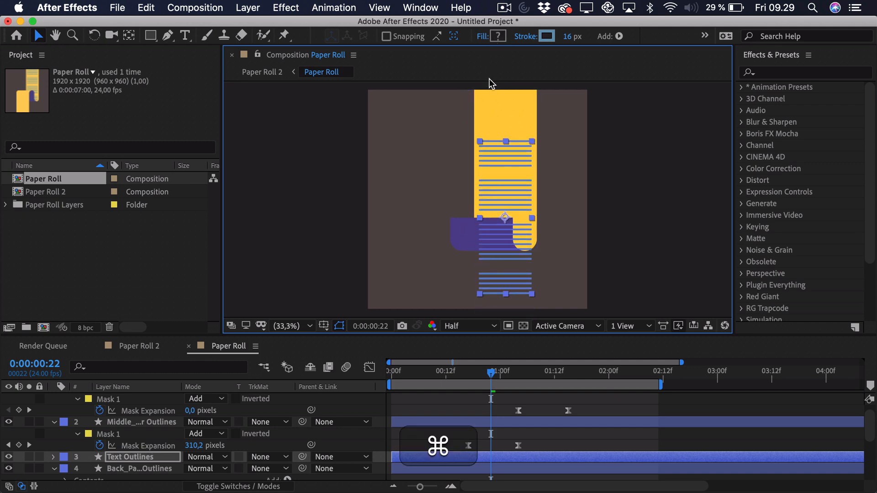
key("super+z")
Step: Add a Repeater to the contents of the Text Outlines layer and expand its properties
left_click(53, 457)
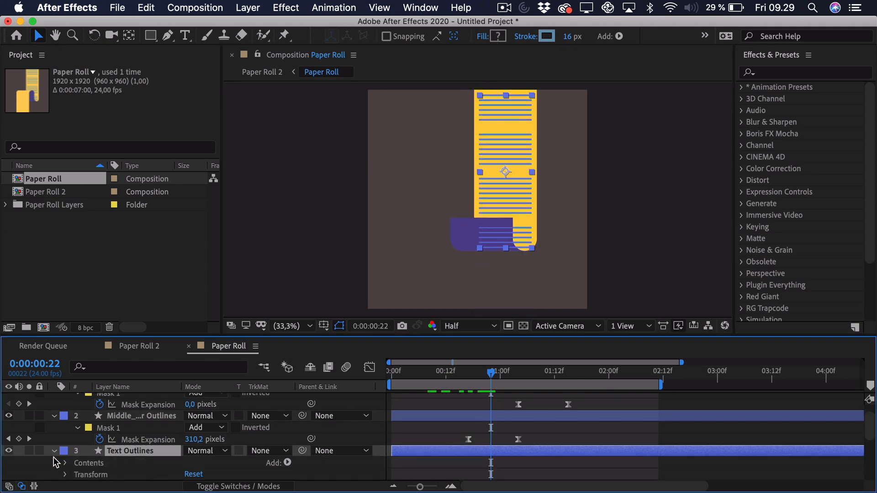
scroll(137, 458, "down", 1)
left_click(287, 452)
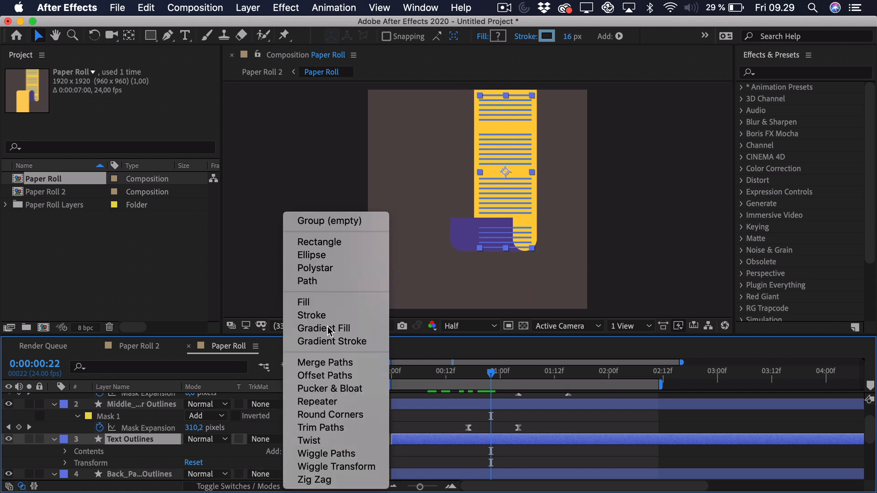
left_click(333, 402)
left_click(77, 474)
scroll(132, 453, "down", 4)
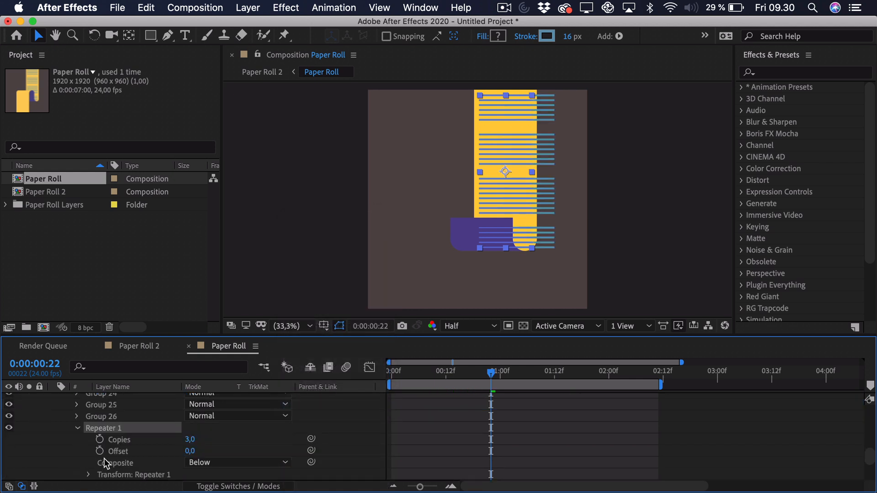
Step: Set the Repeater's transform Position to 0 horizontally and about -1426 vertically, stacking the text copies above the originals
left_click(88, 440)
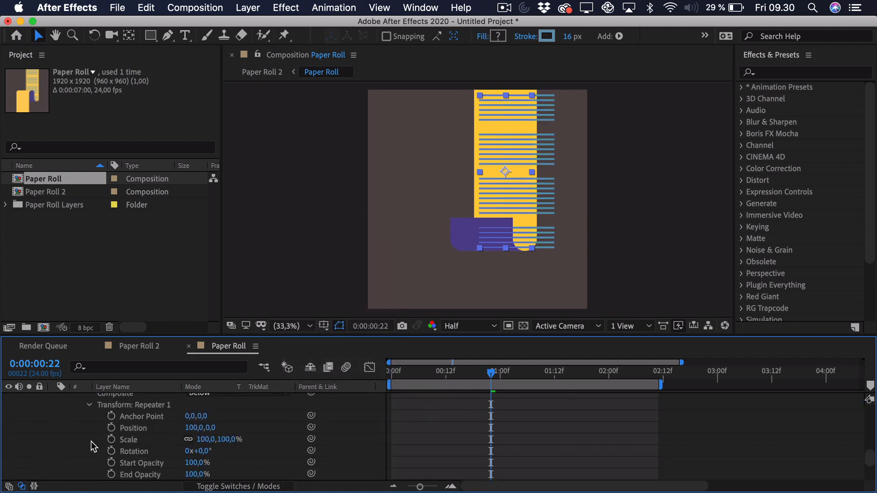
left_click(194, 428)
type("00")
key("Return")
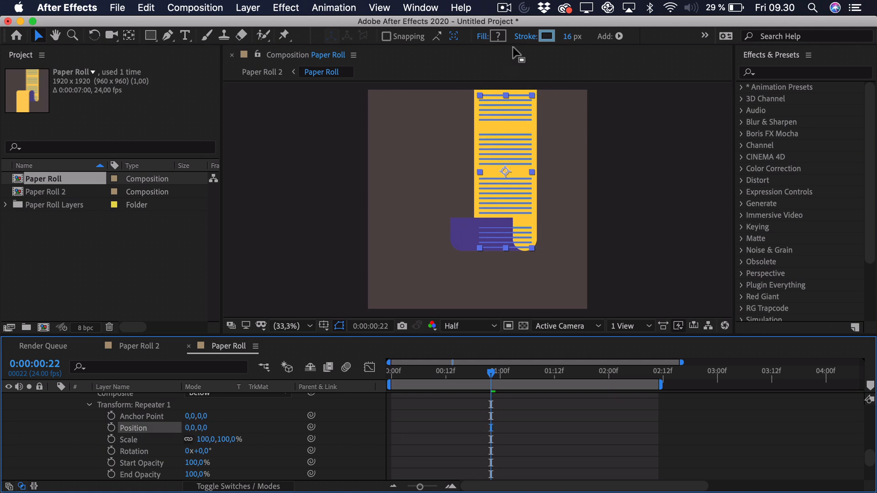
left_click_drag(202, 429, 38, 462)
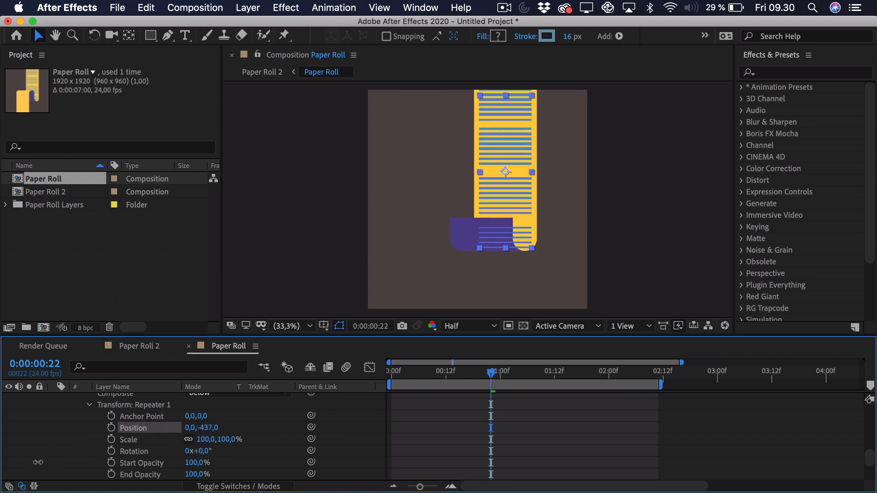
left_click_drag(188, 427, 82, 448)
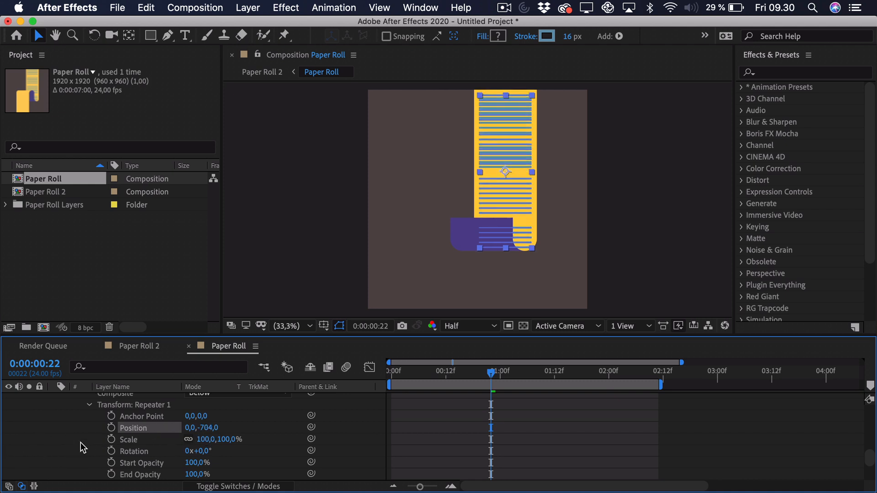
left_click_drag(216, 428, 2, 435)
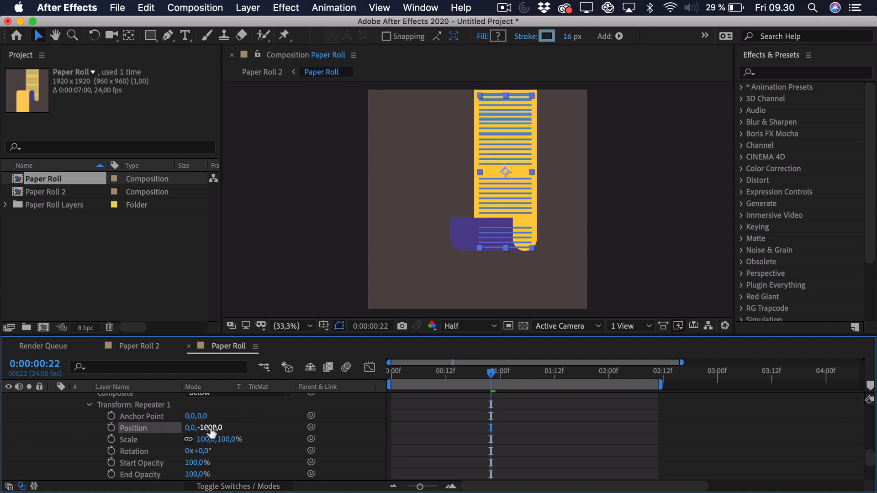
left_click_drag(212, 430, 5, 450)
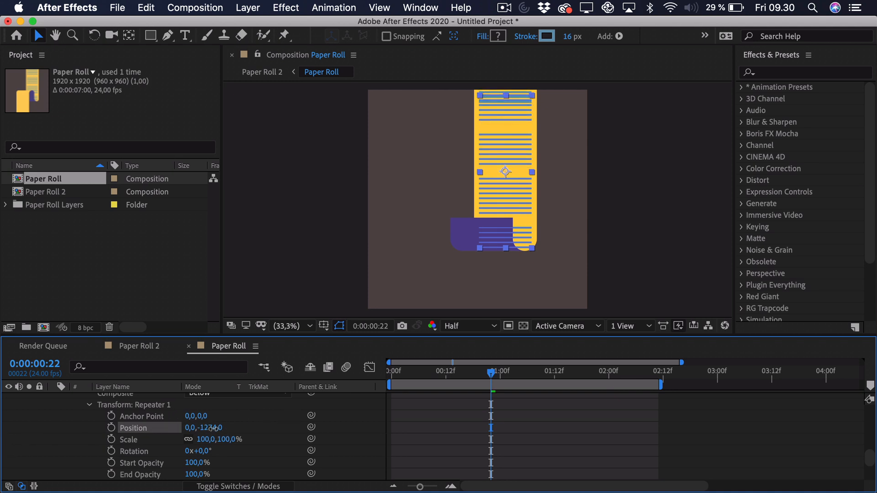
left_click_drag(214, 428, 117, 441)
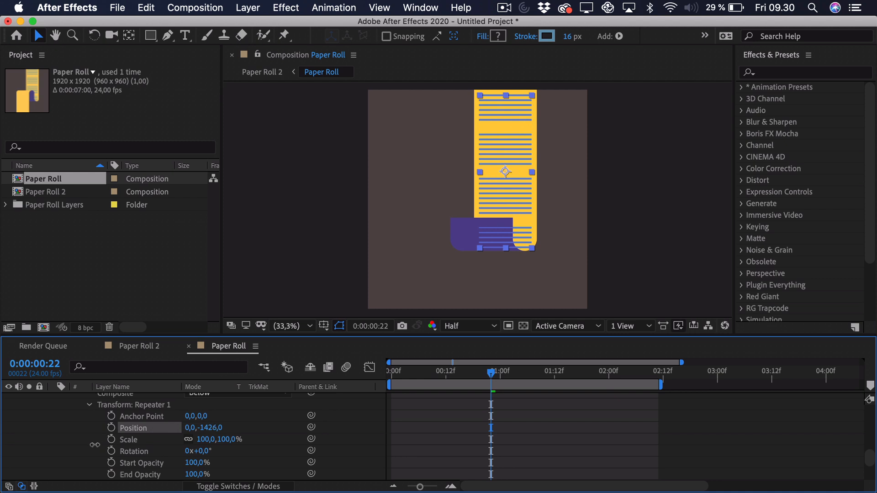
Step: Adjust the Repeater's vertical Position to -1460, checking the spacing by moving the text down the paper and undoing each test move
left_click_drag(519, 110, 515, 259)
key("super+z")
left_click_drag(212, 430, 181, 432)
left_click_drag(517, 128, 521, 300)
key("super+z")
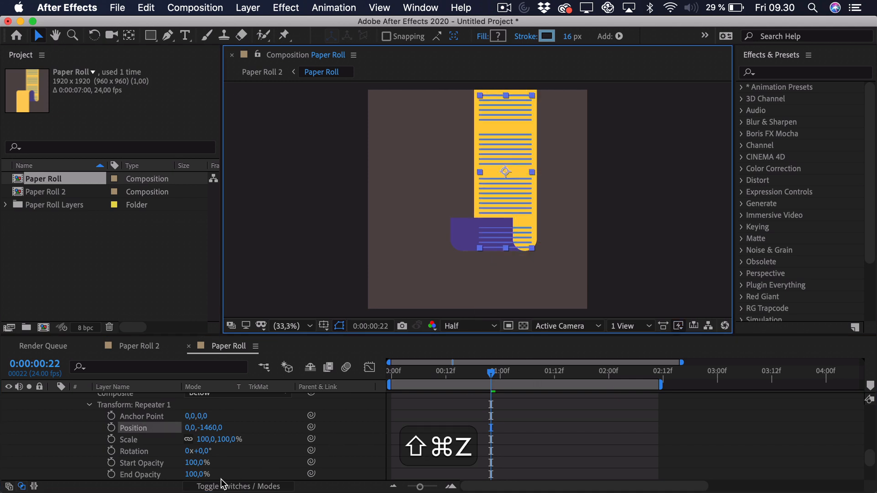
Step: Set the Repeater's number of Copies to 8
scroll(92, 437, "up", 2)
left_click(89, 428)
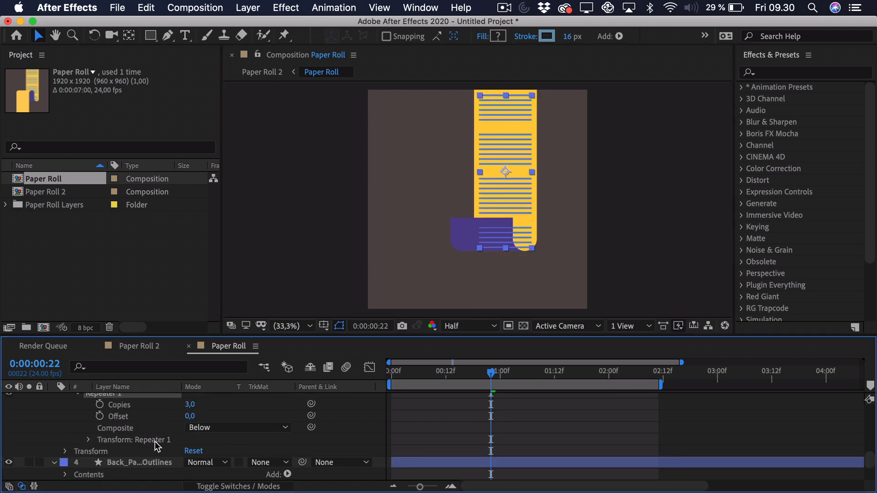
left_click(190, 406)
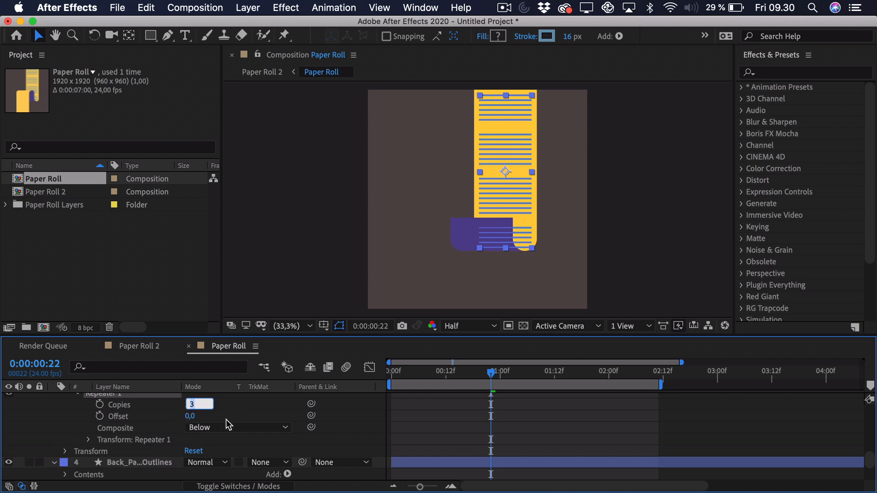
type("8")
key("Return")
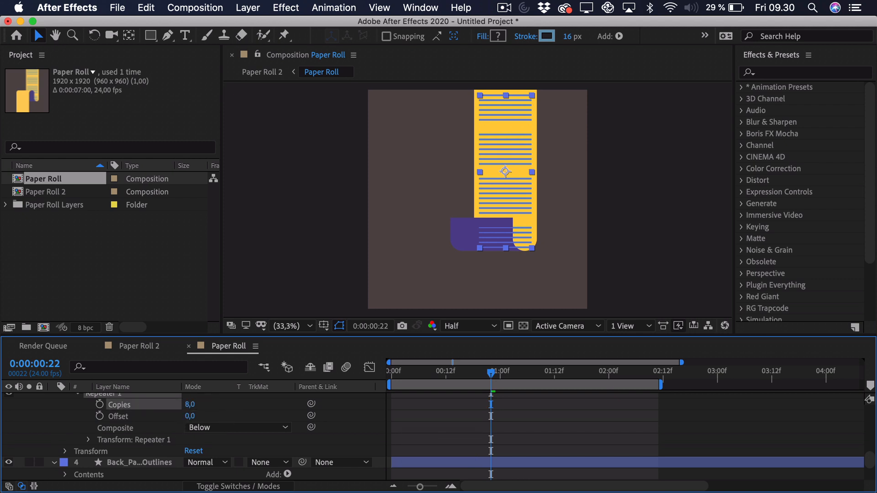
Step: Return to 0:00:00:00 and separate the dimensions of the Text Outlines layer's Position
left_click_drag(416, 375, 304, 372)
scroll(133, 428, "up", 15)
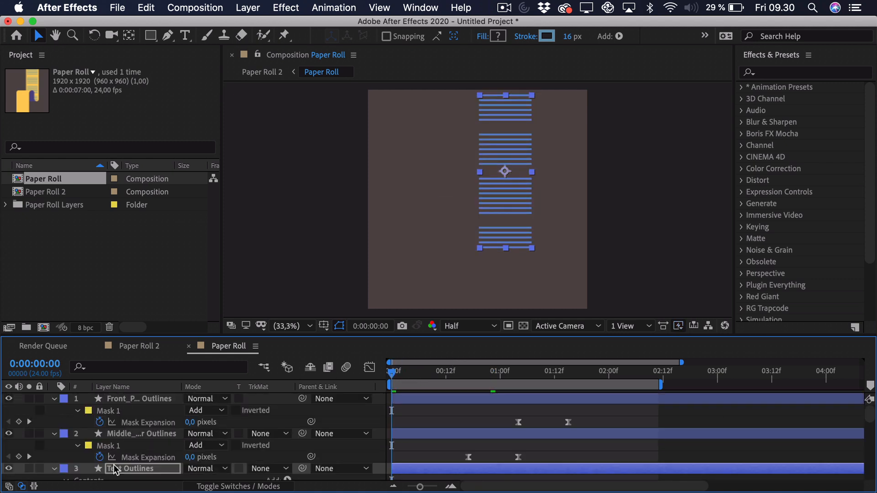
left_click(115, 468)
key("p")
scroll(136, 471, "down", 1)
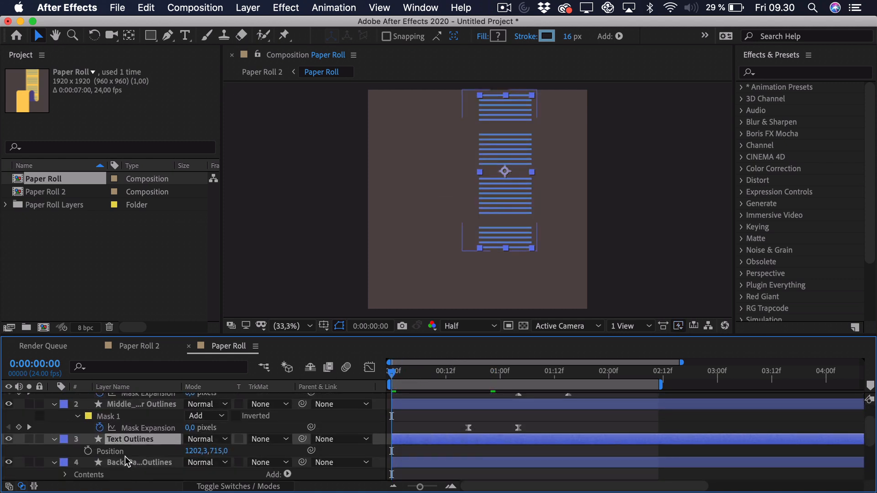
right_click(128, 453)
left_click(168, 360)
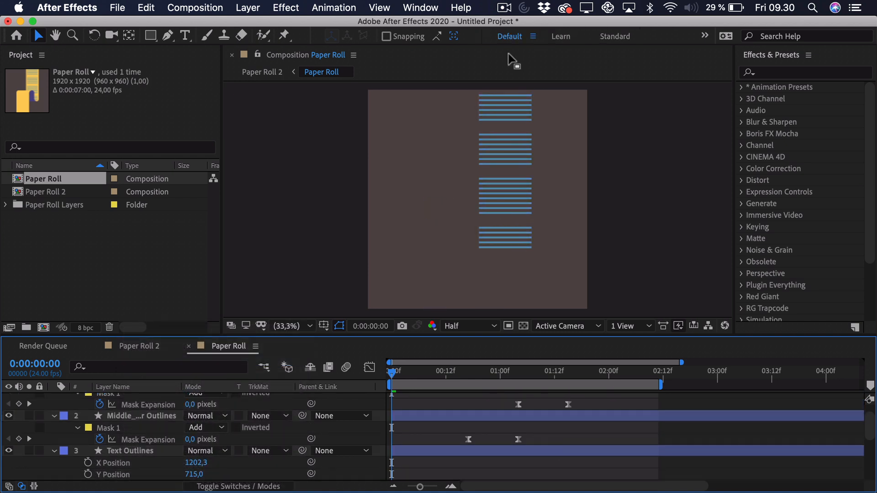
Step: Keyframe the Text Outlines Y Position at 0:00:00:00, and move the text straight down to Y 2611 at 0:00:00:17
scroll(126, 450, "down", 1)
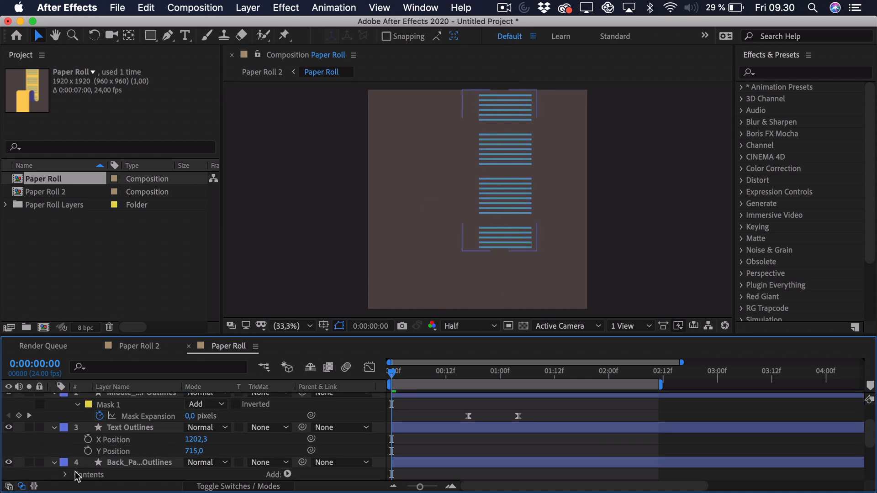
left_click(91, 450)
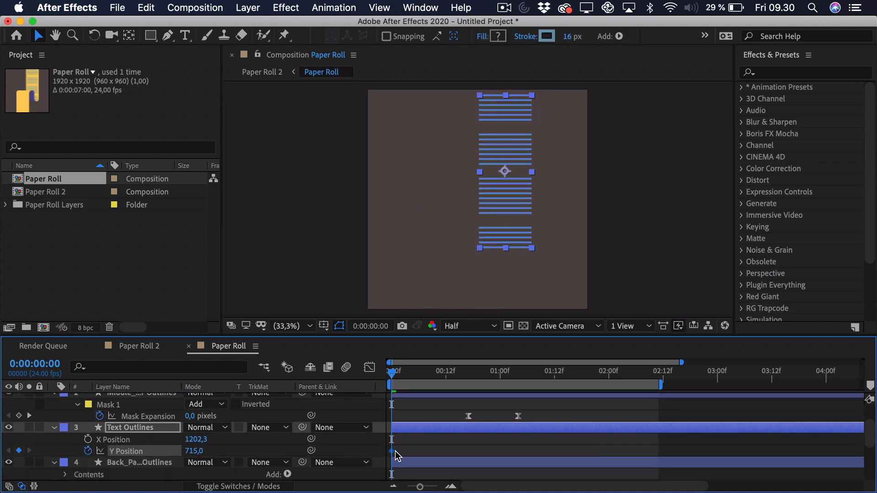
scroll(395, 451, "down", 4)
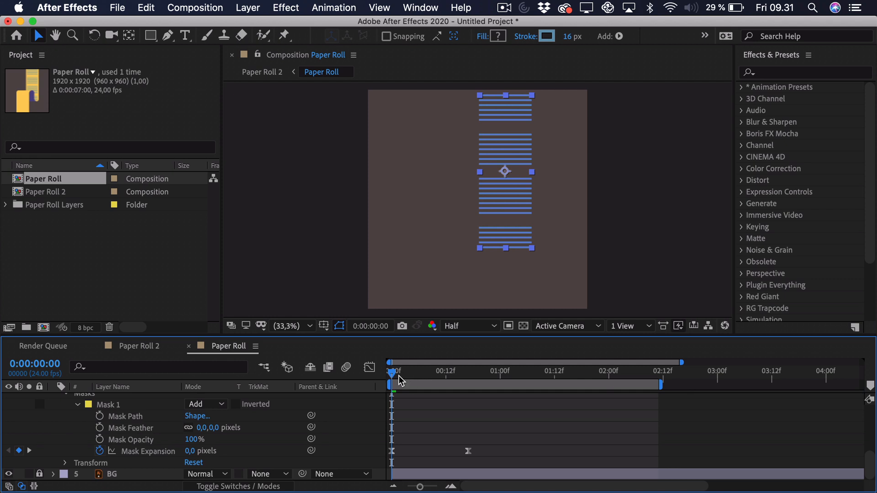
left_click_drag(400, 380, 460, 383)
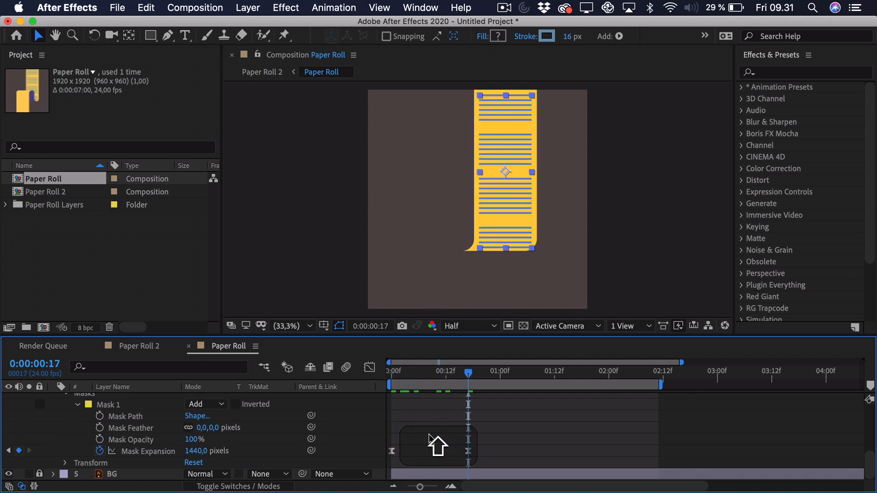
scroll(426, 449, "up", 3)
left_click_drag(502, 104, 499, 323)
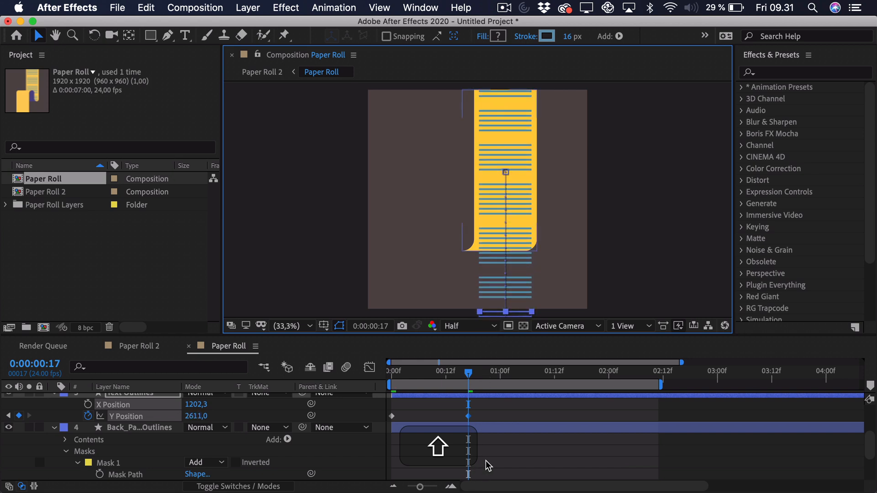
Step: Move the text straight down to Y Position 3079 at 0:00:01:04, where the middle layer's mask animation ends
scroll(486, 450, "up", 2)
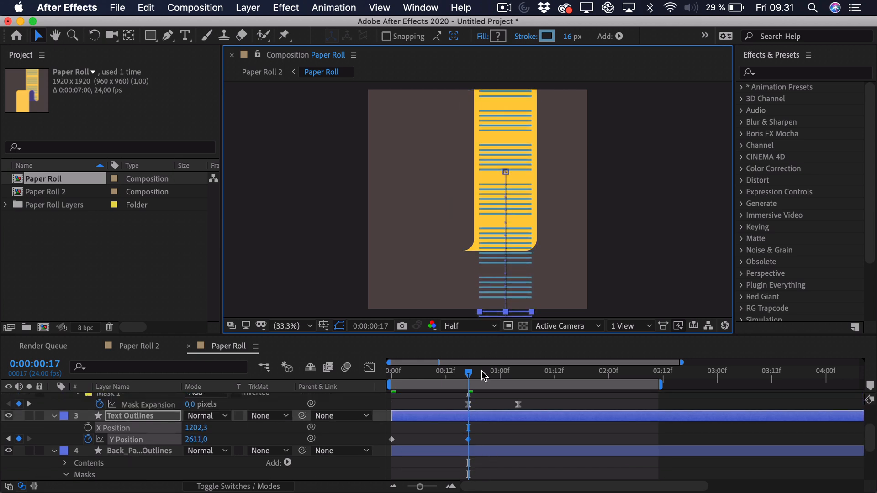
left_click_drag(481, 371, 507, 376)
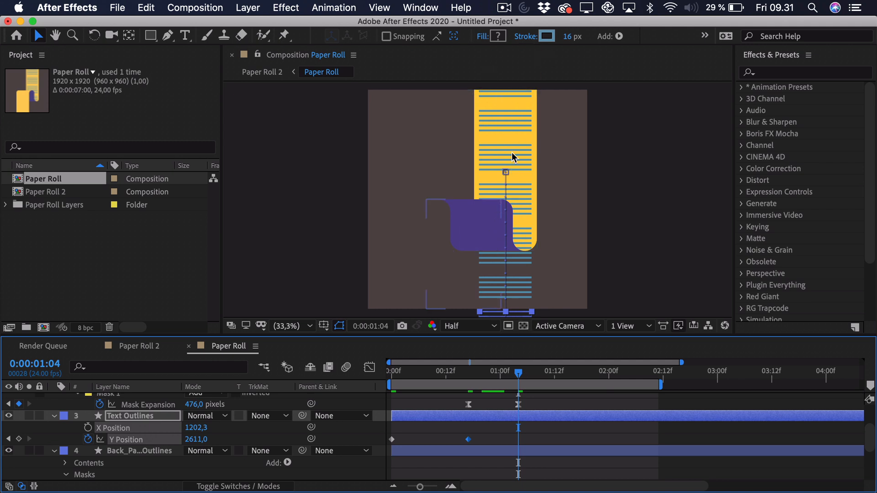
left_click_drag(512, 157, 515, 356)
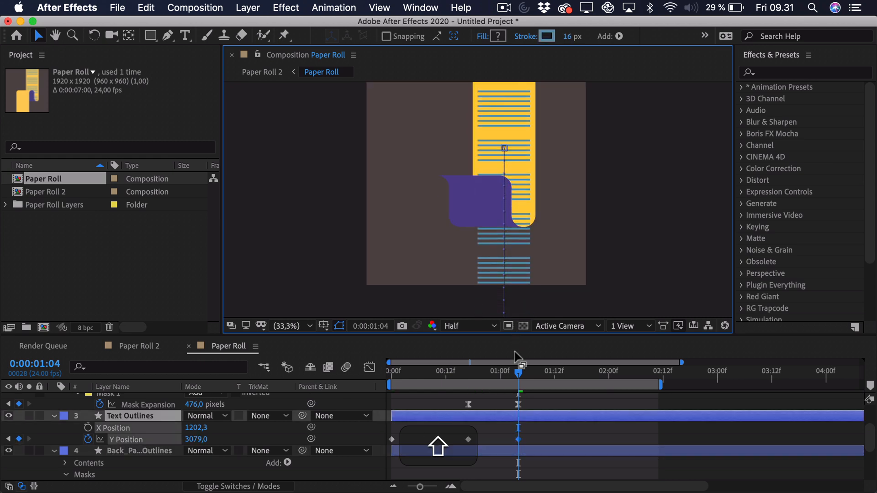
Step: Move the text further straight down to Y Position 4795 at 0:00:01:15, matching the Front layer's last mask keyframe
scroll(538, 418, "up", 3)
left_click(566, 376)
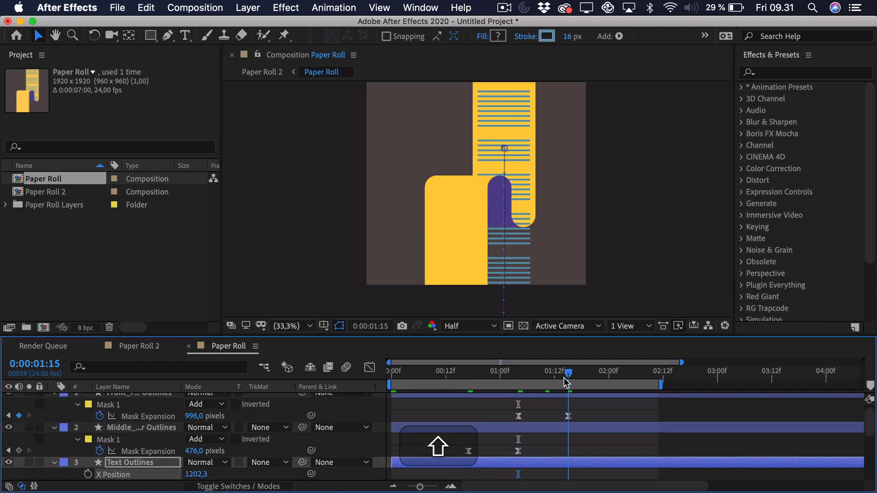
left_click_drag(485, 220, 485, 132)
key("comma")
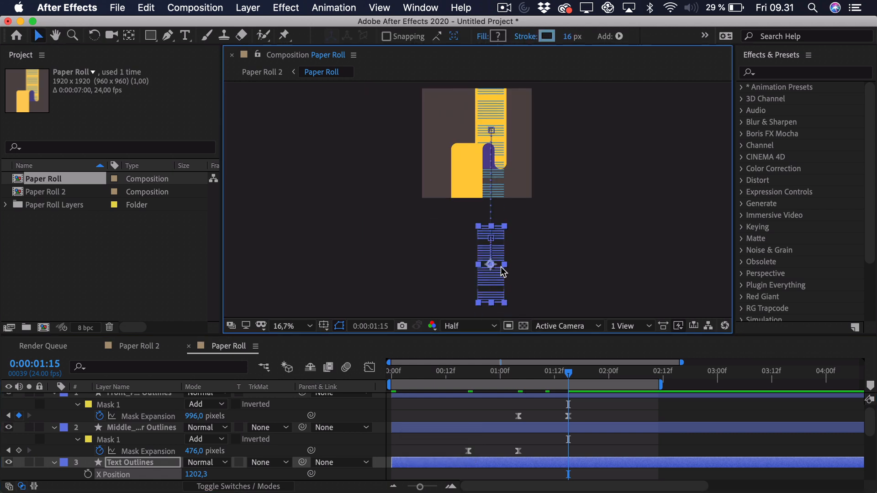
left_click_drag(497, 238, 497, 337)
key("period")
left_click_drag(464, 136, 463, 253)
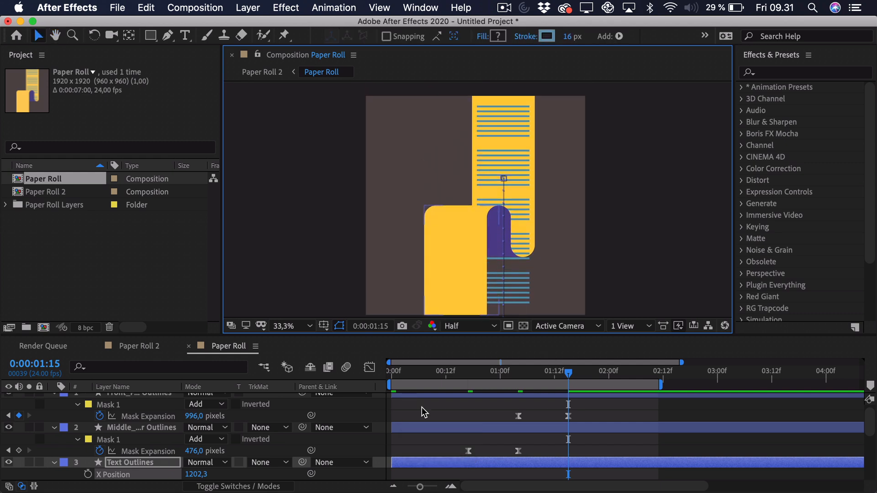
Step: Apply Easy Ease to all four Y Position keyframes of the Text Outlines layer
scroll(436, 414, "down", 1)
scroll(436, 414, "down", 4)
left_click_drag(583, 424, 341, 435)
key("F9")
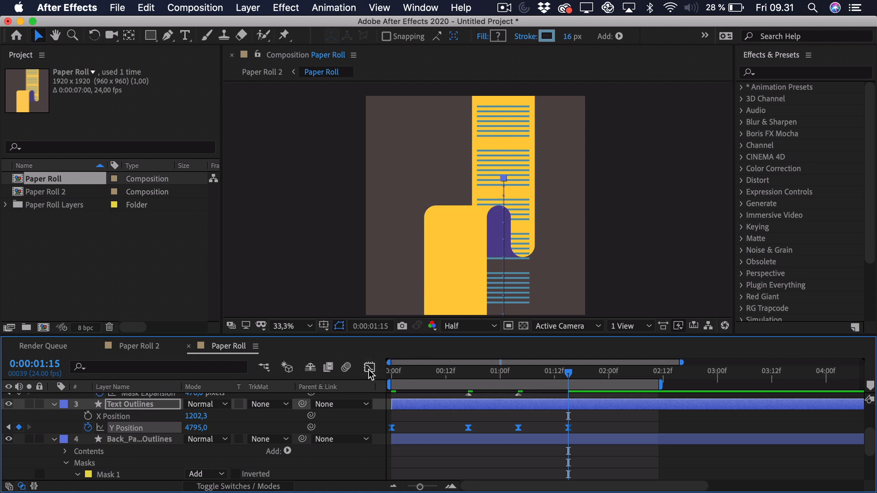
Step: Lengthen the first Y Position keyframe's outgoing easing handle in the Graph Editor, and check the text motion at 0:00:00:04
left_click(370, 373)
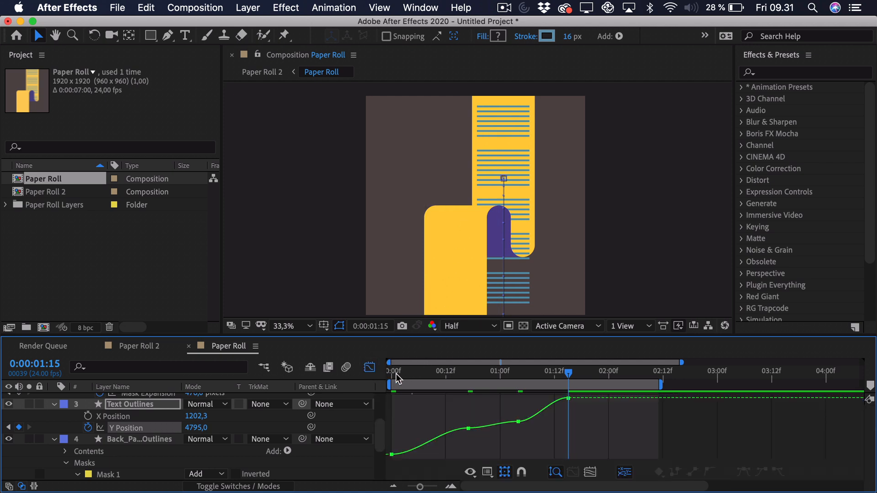
key("Home")
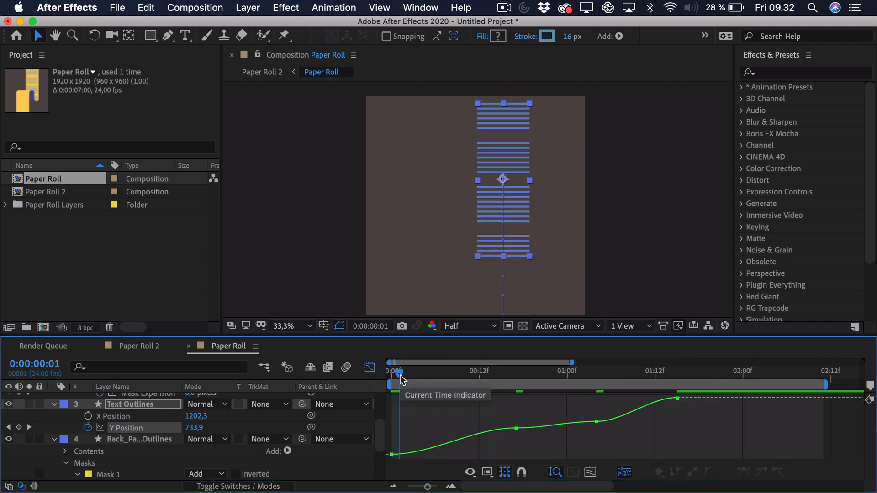
left_click_drag(407, 430, 373, 473)
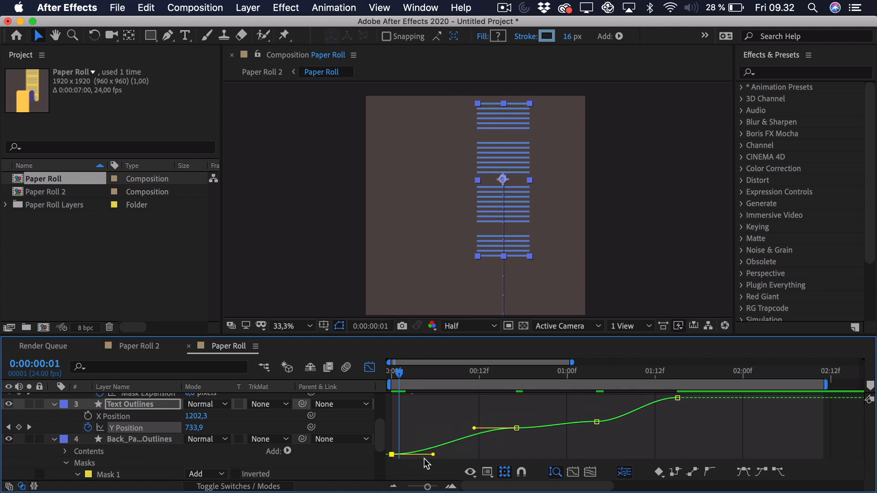
left_click_drag(433, 455, 455, 454)
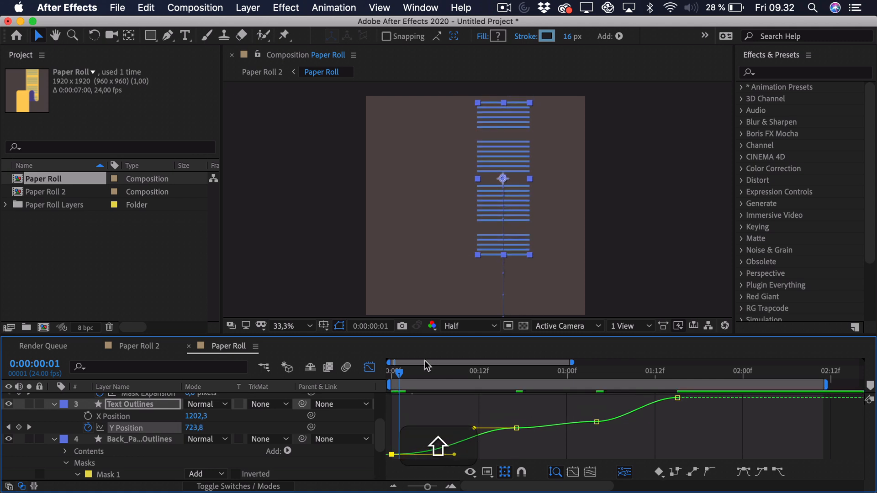
mouse_move(406, 372)
left_mouse_down()
mouse_move(389, 376)
mouse_move(421, 380)
left_mouse_up()
Step: Reshape the second Y Position keyframe's incoming and outgoing easing handles in the Graph Editor so the curve passes smoothly through it
left_click_drag(522, 441, 483, 439)
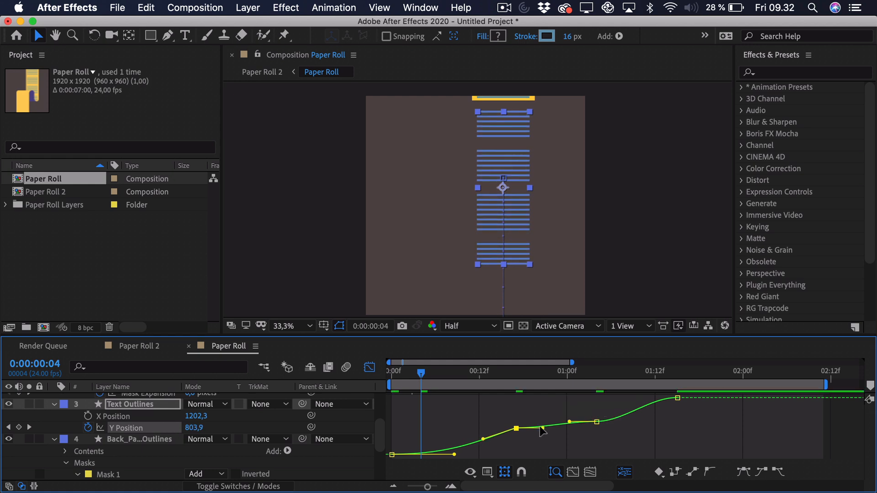
left_click_drag(541, 428, 535, 420)
left_click_drag(502, 373, 595, 391)
Step: Tilt the easing handles of the third and last Y Position keyframes for a steeper final rise, and preview the animation
left_click_drag(609, 440, 567, 401)
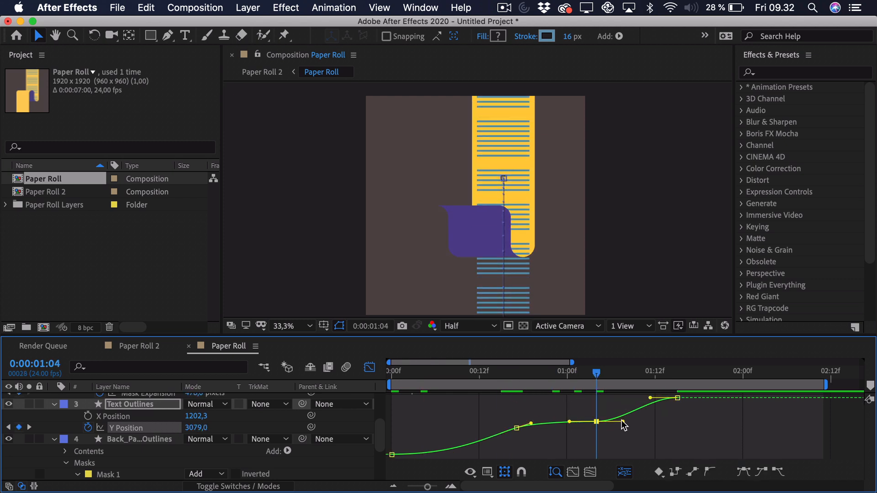
left_click_drag(621, 422, 620, 418)
left_click_drag(564, 420, 564, 421)
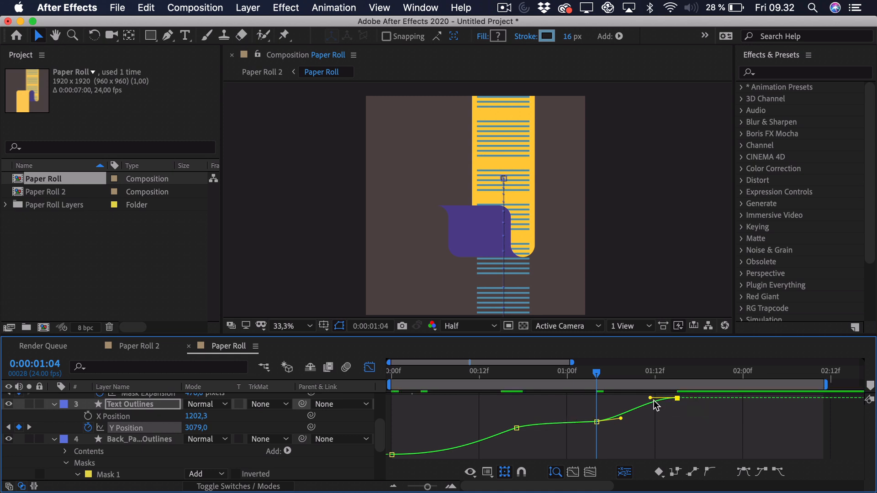
left_click_drag(656, 404, 628, 419)
left_click_drag(521, 373, 455, 372)
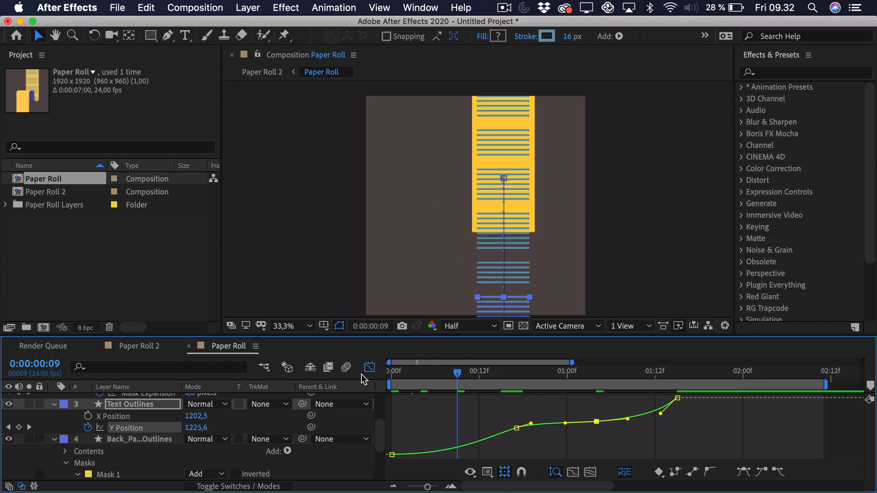
key("Home")
key("space")
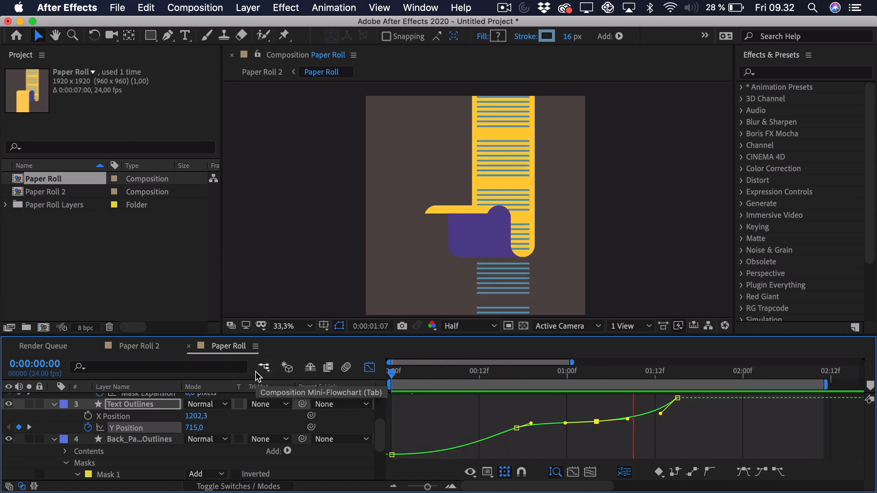
key("space")
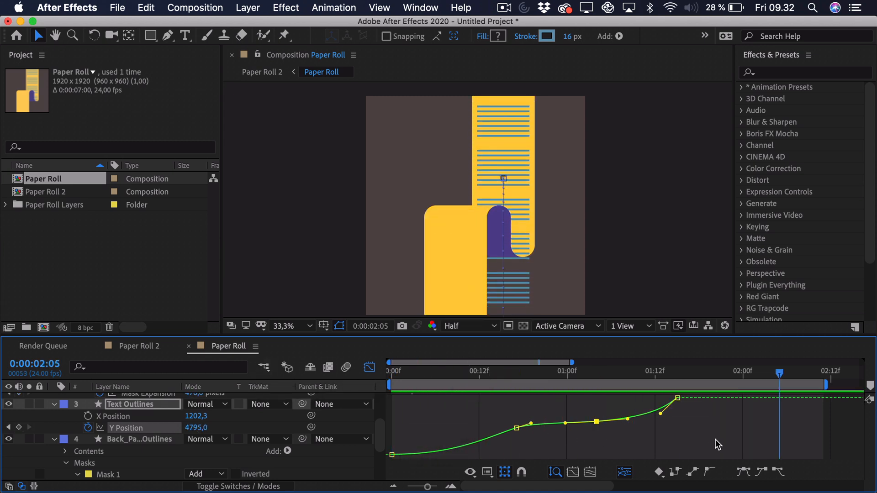
Step: Raise the last two Y Position keyframes together so the final one reaches 5041.5, and check the text motion up to 0:00:00:22
left_click_drag(714, 440, 609, 409)
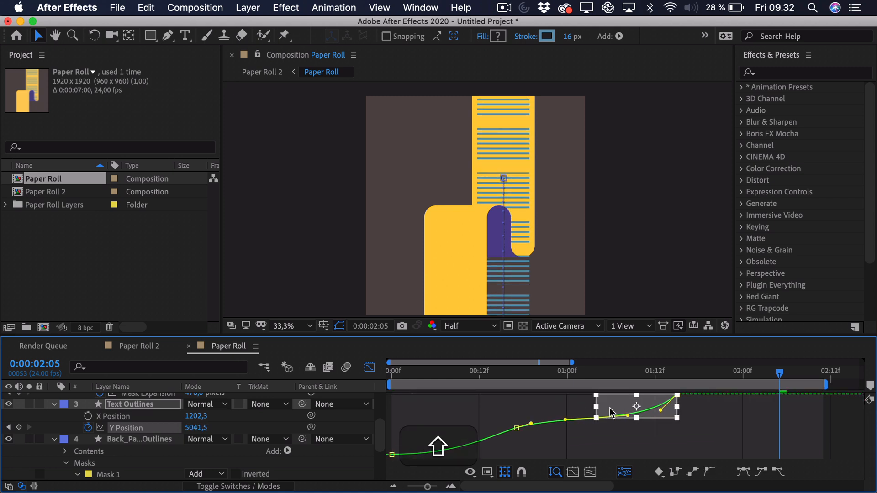
left_click(493, 374)
key("space")
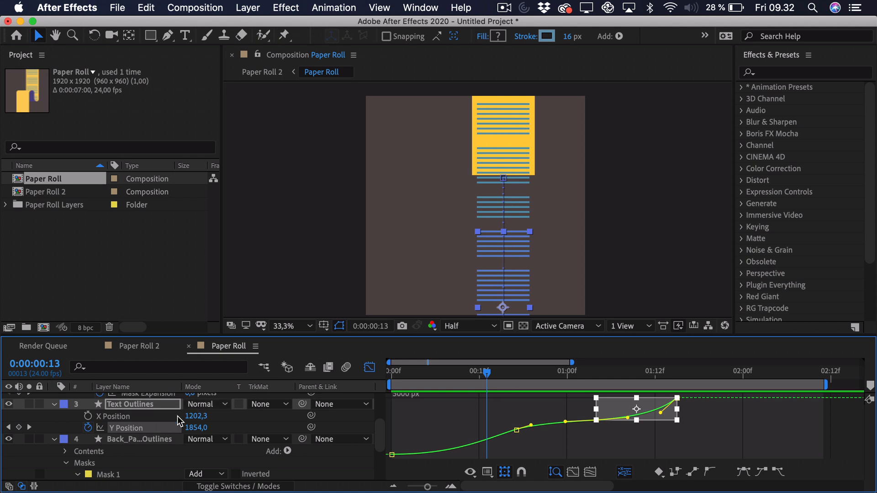
left_click(504, 374)
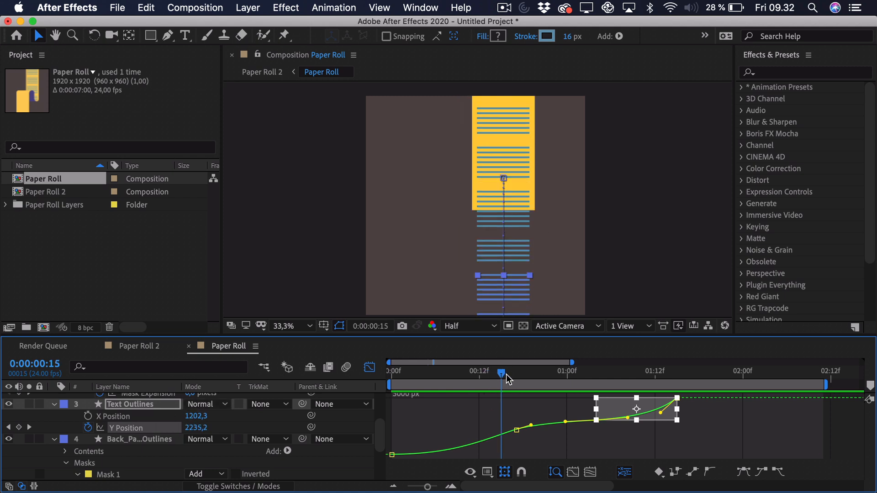
left_click_drag(506, 376, 553, 374)
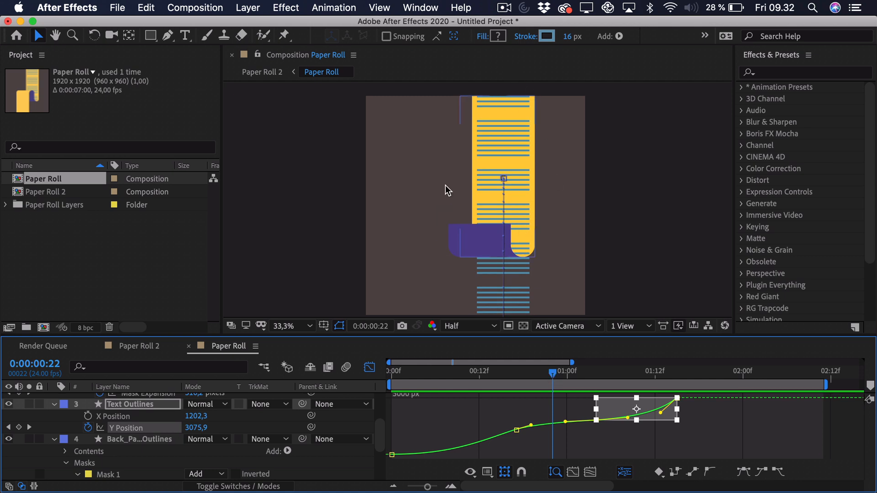
Step: Find the Set Matte effect and apply it to the Text Outlines layer
scroll(140, 449, "up", 1)
left_click(114, 417)
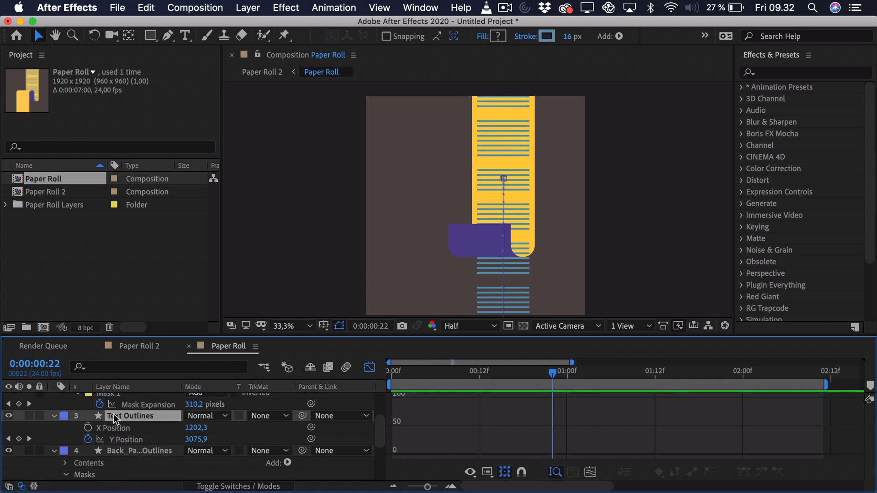
left_click(777, 73)
type("set matte")
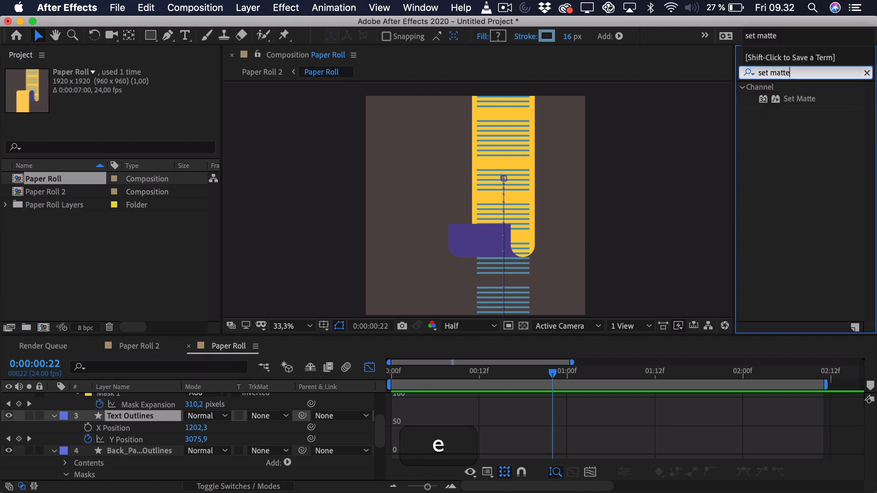
double_click(788, 100)
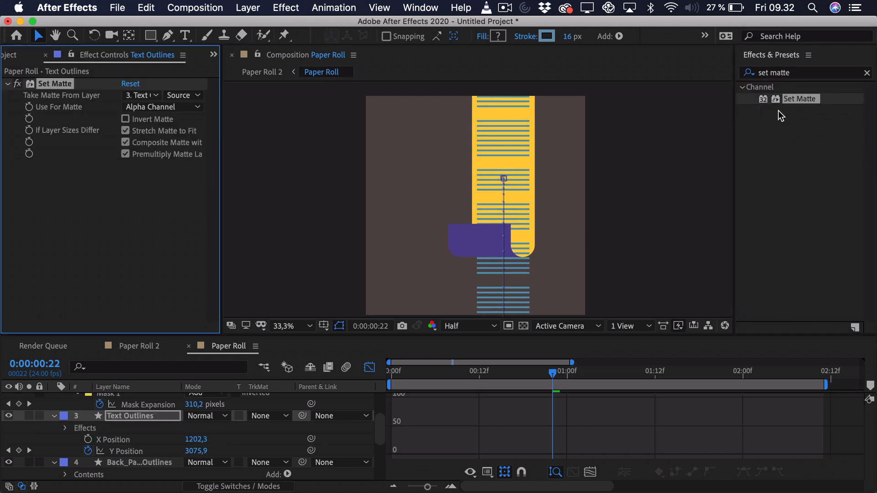
Step: Set the Set Matte effect to take its matte from 4. Back_Paper Outlines using Masks, and preview the result
left_click(150, 96)
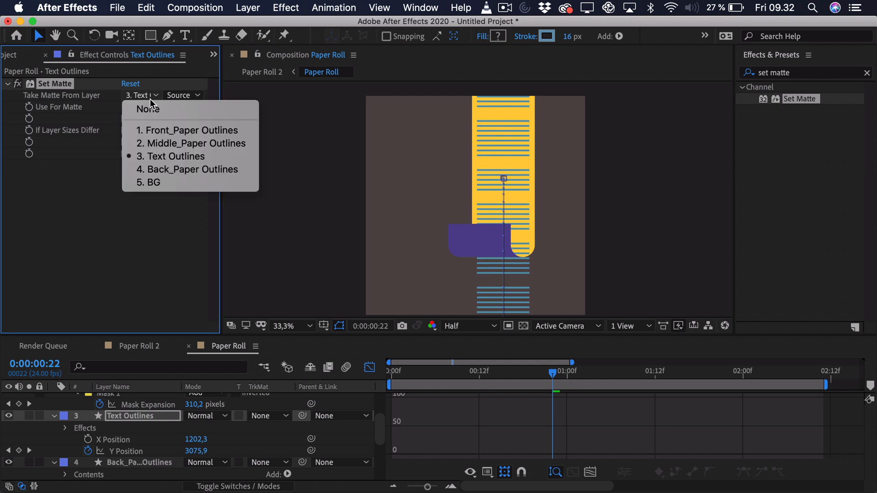
left_click(172, 171)
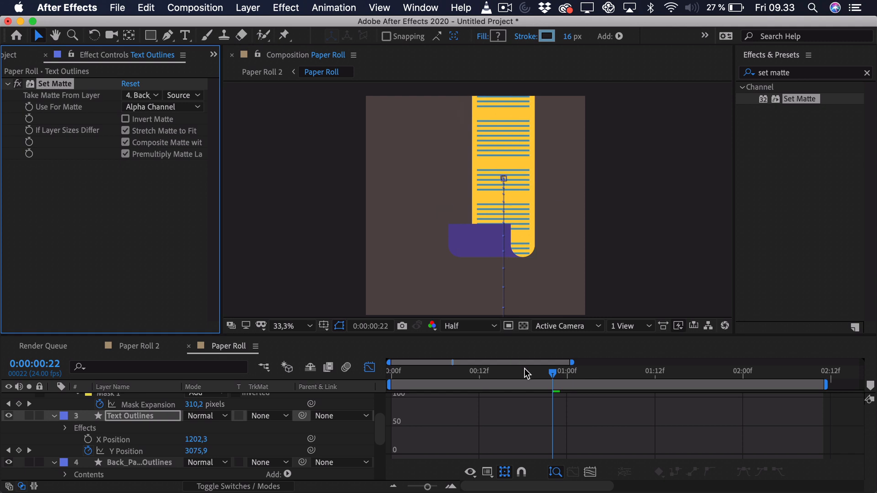
left_click_drag(524, 370, 478, 380)
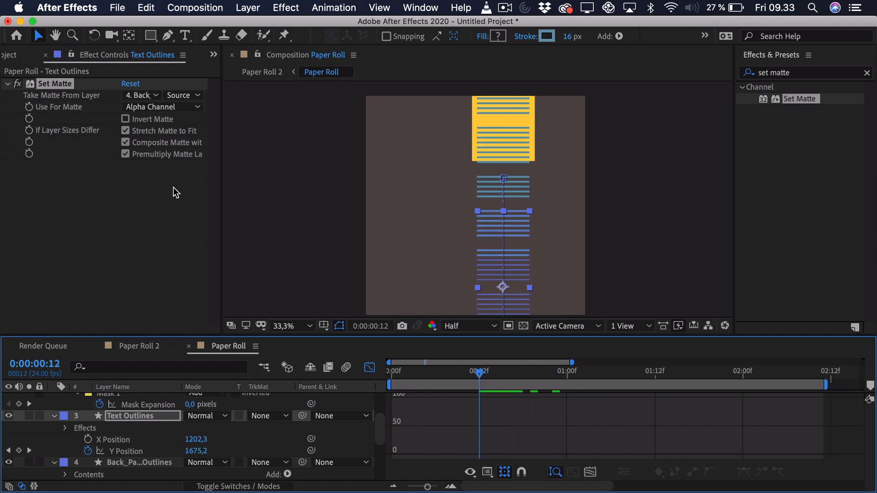
left_click(189, 97)
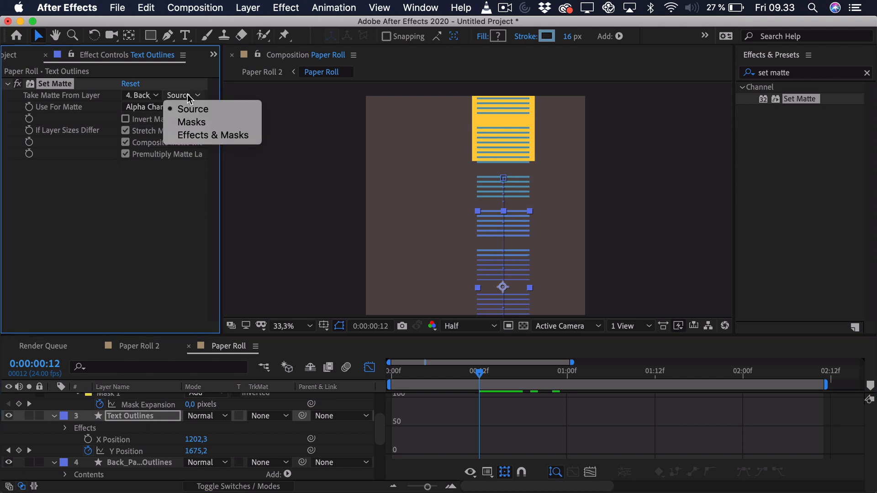
left_click(188, 122)
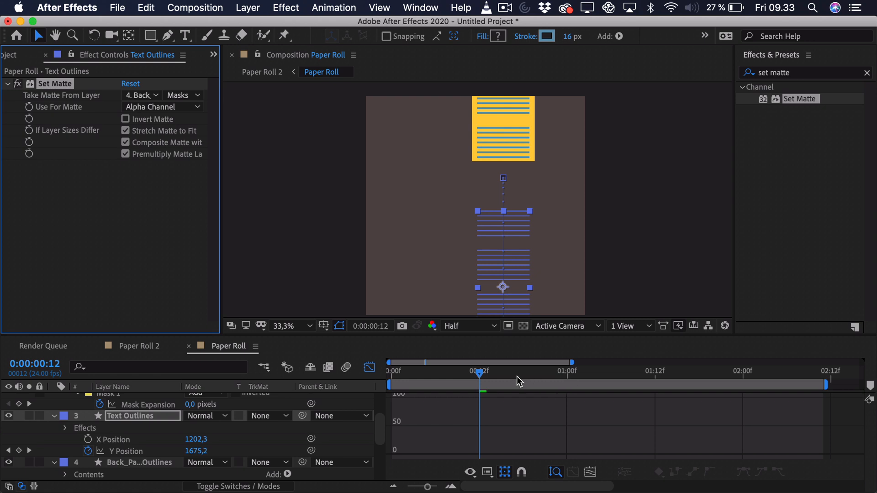
left_click_drag(480, 373, 389, 373)
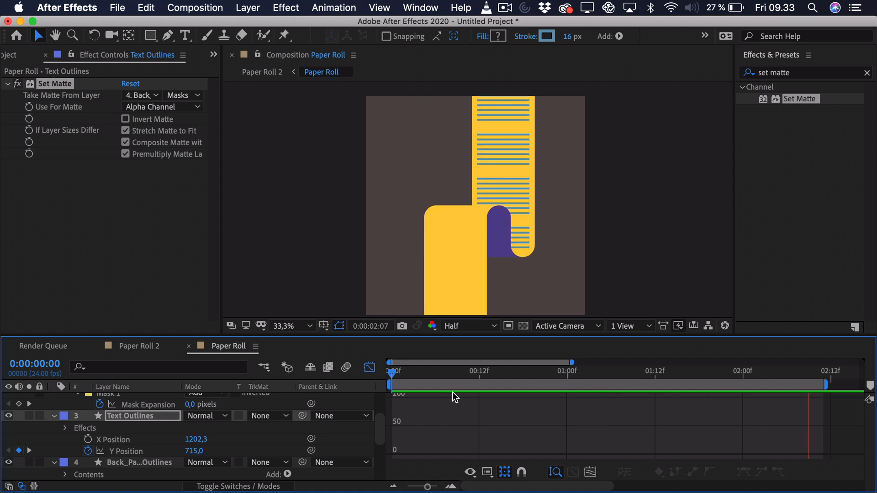
key("space")
key("space")
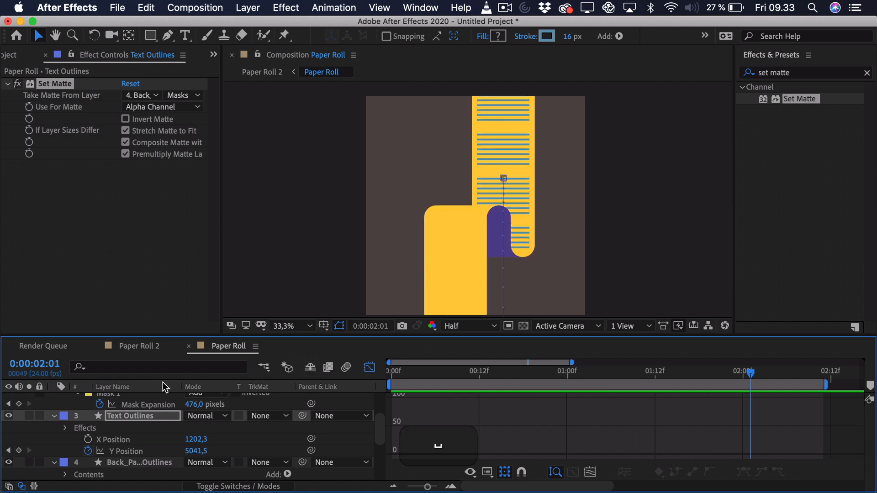
Step: Duplicate the Text Outlines layer and place the copy at the top of the layer stack
left_click(53, 416)
left_click(455, 239)
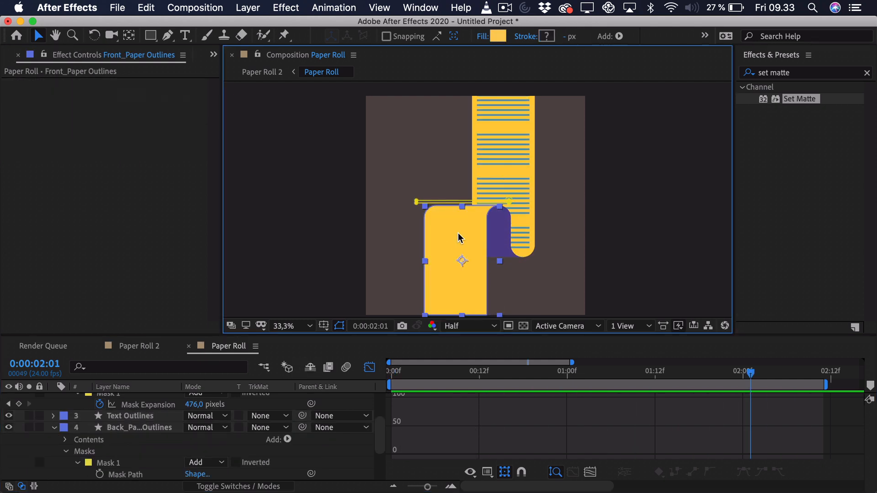
left_click(117, 415)
key("Return")
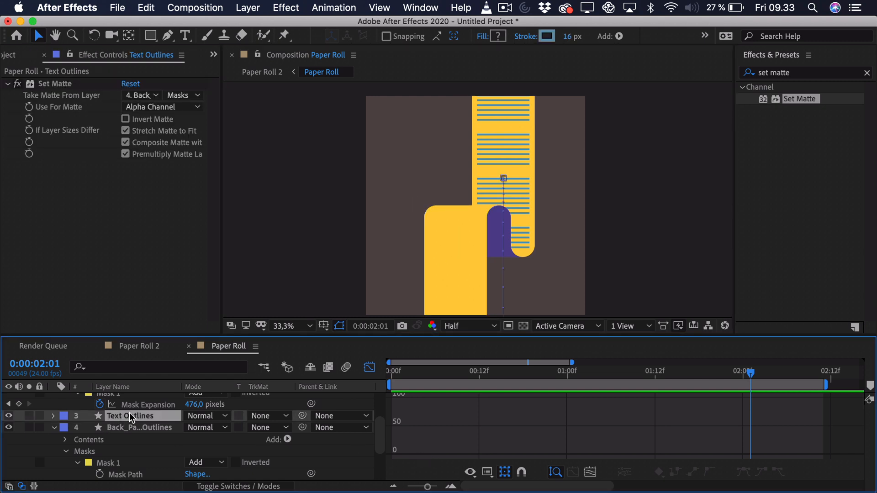
scroll(130, 413, "up", 2)
key("super+d")
left_click_drag(156, 439, 150, 393)
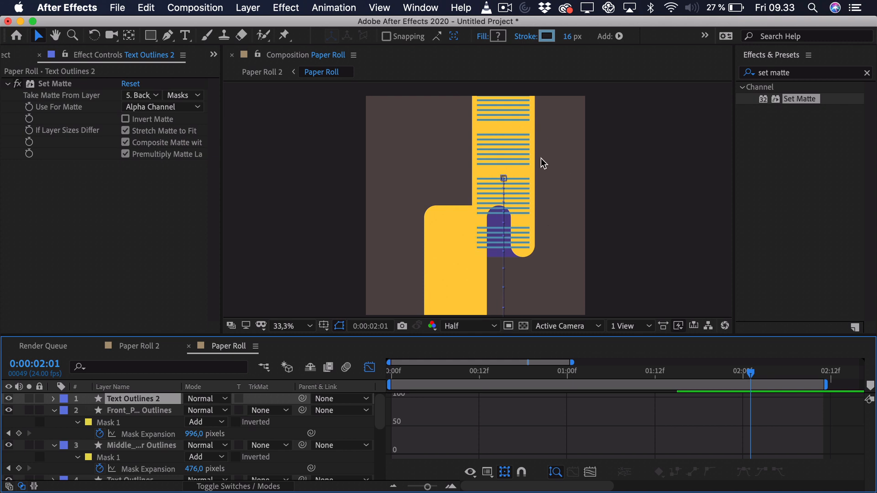
Step: Change the duplicated text layer's Set Matte source to 2. Front_Paper Outlines, viewed at 0:00:01:15
key("u")
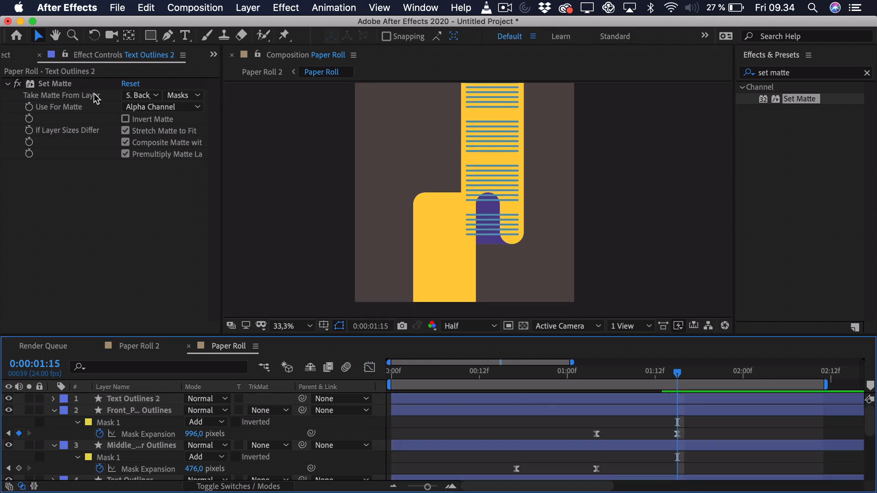
left_click(137, 95)
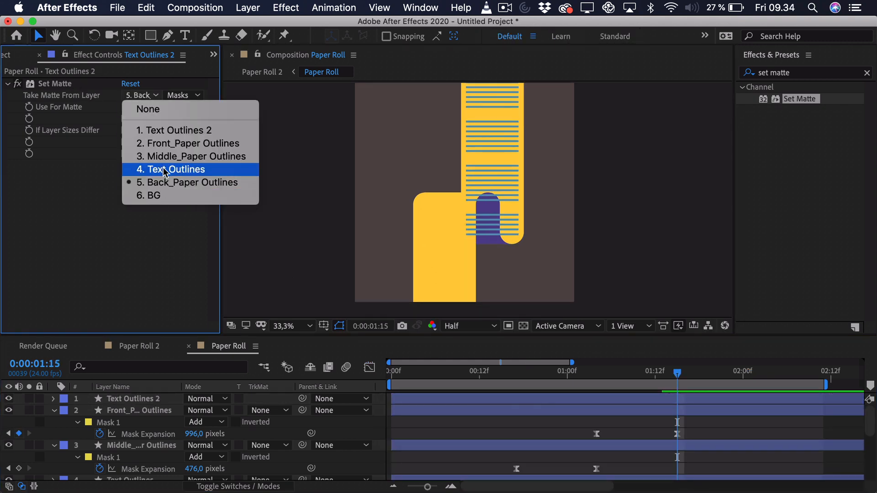
left_click(153, 145)
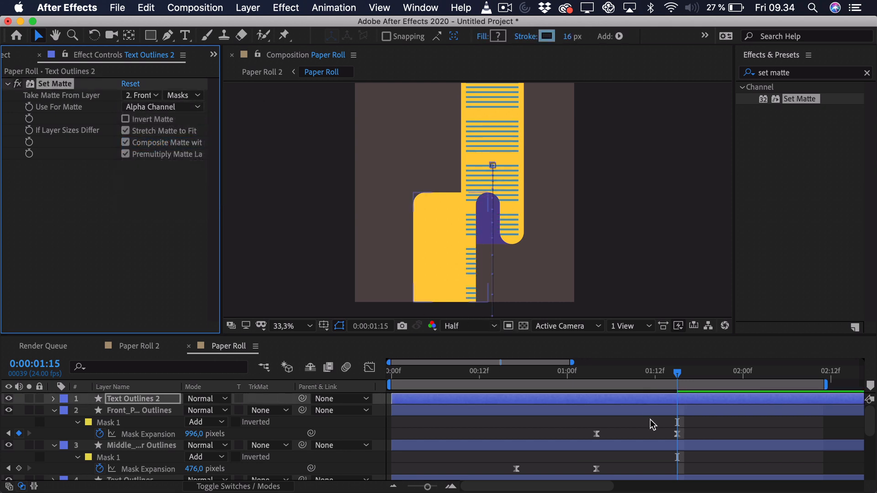
Step: Reveal the duplicated text layer's Y Position keyframes and nudge the text left until it is centred on the front paper
key("u")
left_click_drag(689, 406, 359, 415)
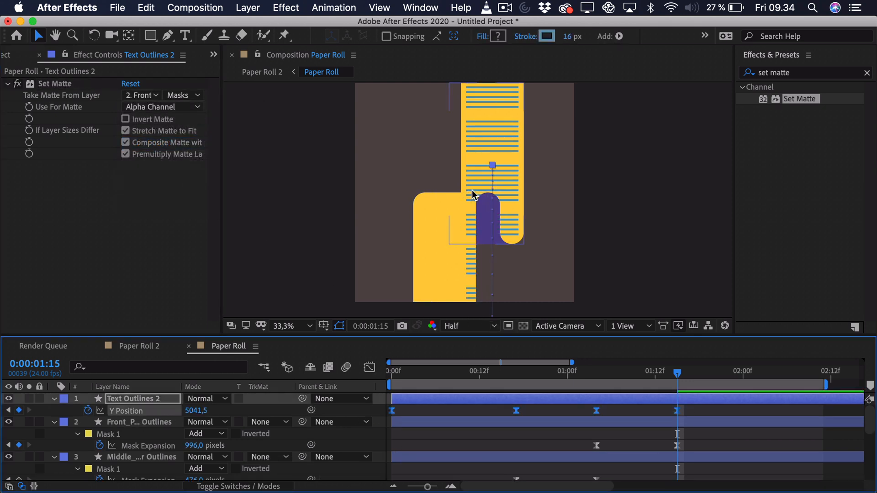
key("shift+Left")
key("shift+Left")
key("shift+Left")
key("shift+Left")
key("shift+Left")
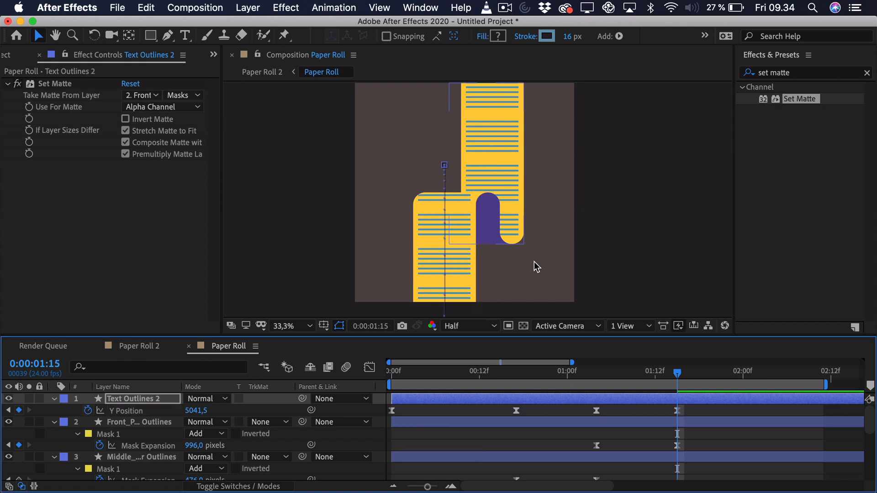
Step: Preview the unrolling paper from the start with the work area ending just after the last keyframe
left_click_drag(646, 370, 231, 359)
key("space")
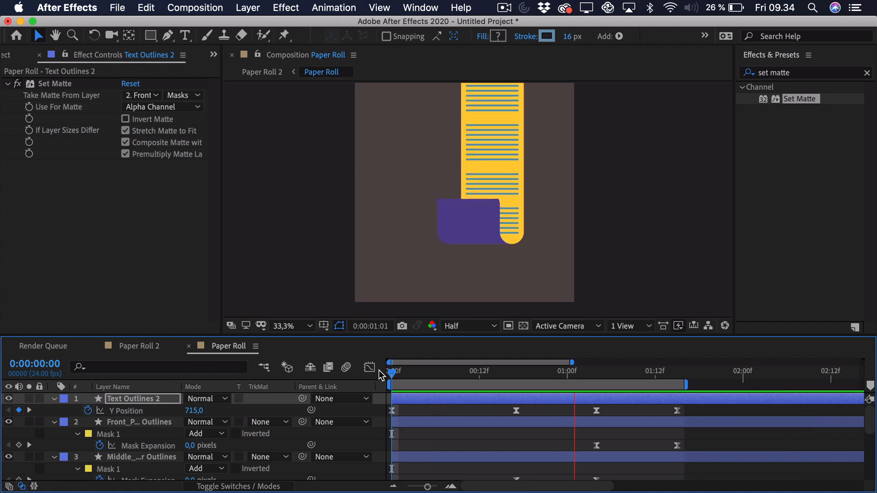
key("space")
Step: Extend the end of the work area to just past 0:00:04:00 in the timeline
left_click(678, 374, "shift")
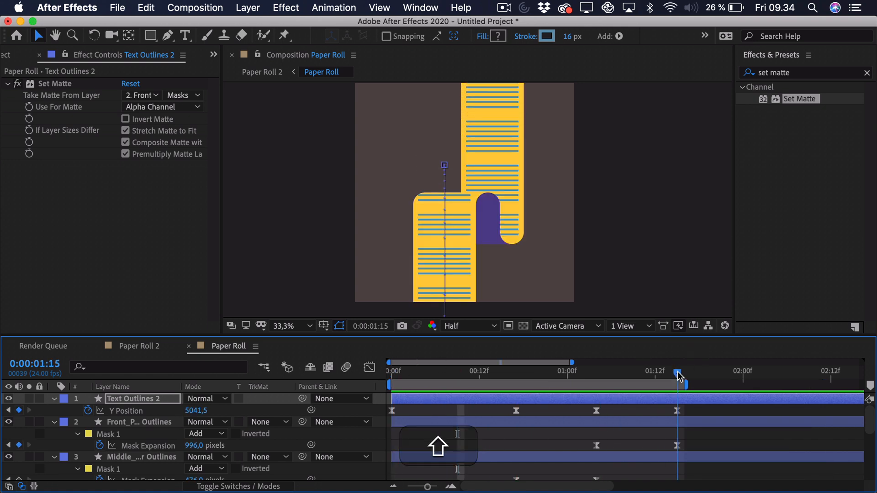
left_click_drag(426, 487, 418, 487)
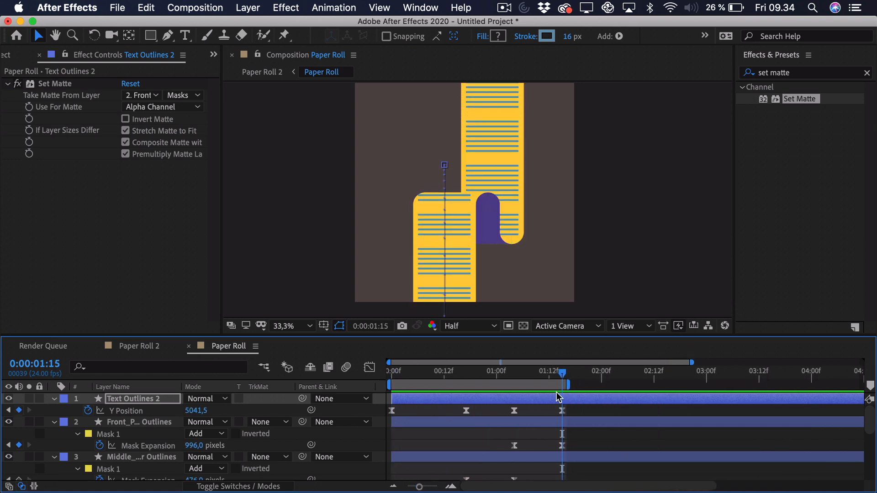
left_click_drag(571, 385, 822, 386)
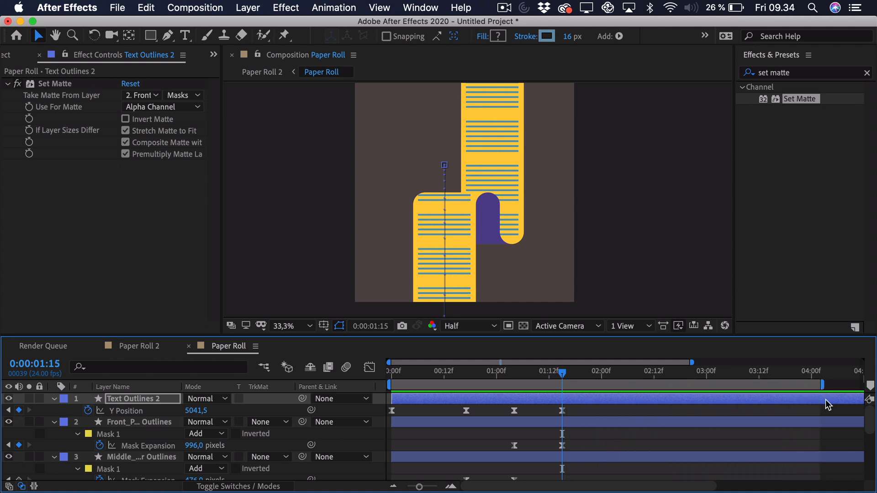
Step: At 0:00:03:00, move both text layers down together to keyframe the duplicated text's Y Position at 10081.5
left_click_drag(628, 374, 710, 372)
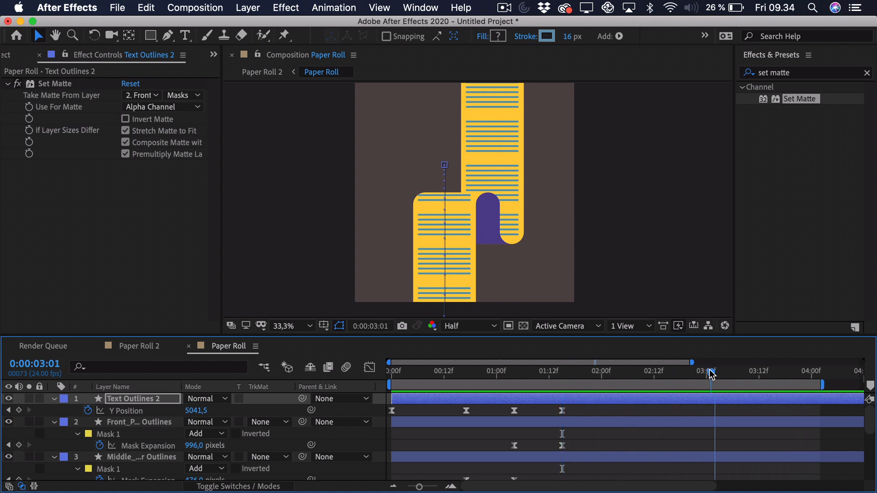
scroll(566, 419, "down", 2)
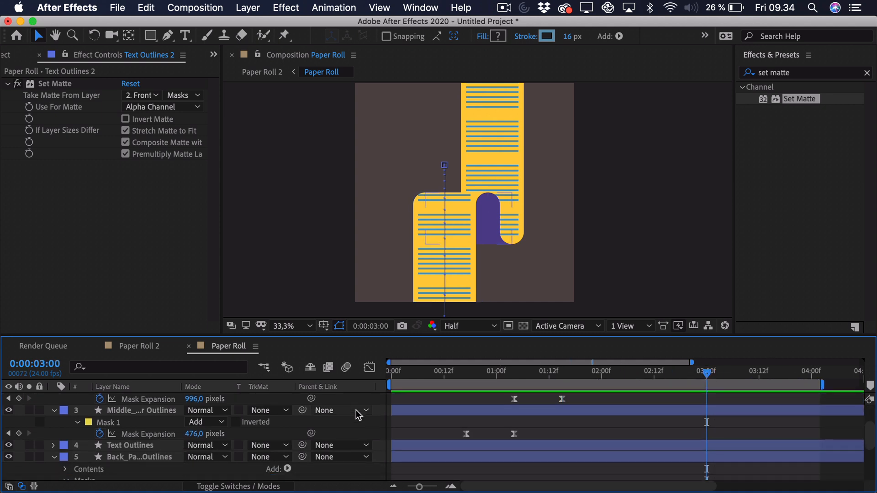
left_click(137, 446, "super")
key("shift+Down")
key("shift+Down")
key("shift+Down")
key("shift+Down")
key("shift+Down")
key("shift+Down")
key("shift+Down")
key("shift+Down")
key("shift+Down")
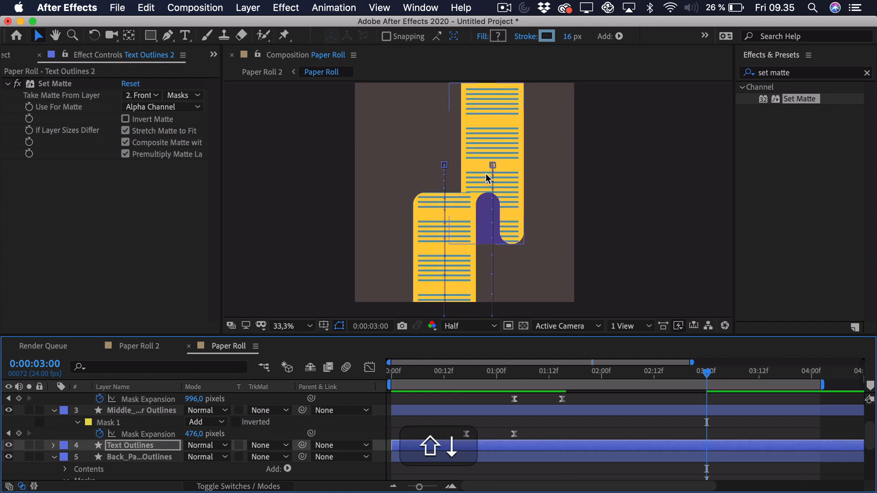
key("shift+Down")
key("shift+Down")
key("shift+Down")
key("shift+Down")
key("shift+Down")
key("shift+Down")
key("shift+Down")
key("shift+Down")
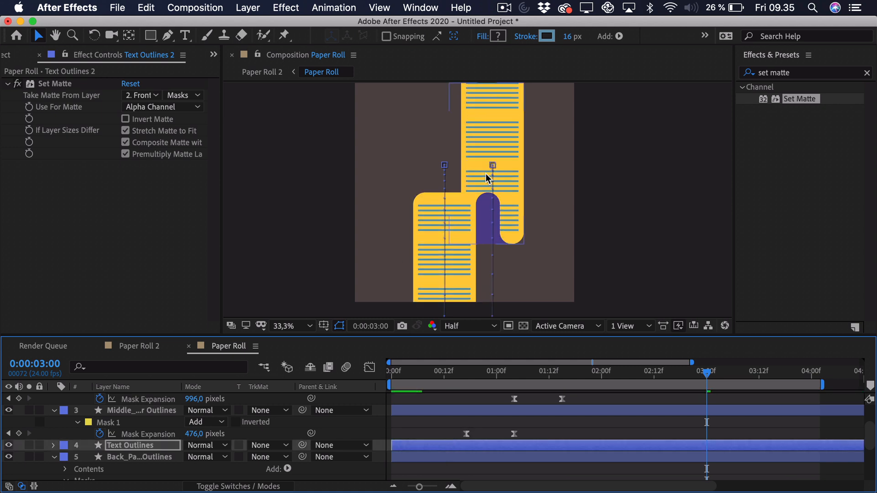
key("shift+Down")
key("shift+Down")
key("shift+Down")
key("shift+Down")
key("shift+Down")
key("shift+Down")
key("shift+Down")
key("shift+Down")
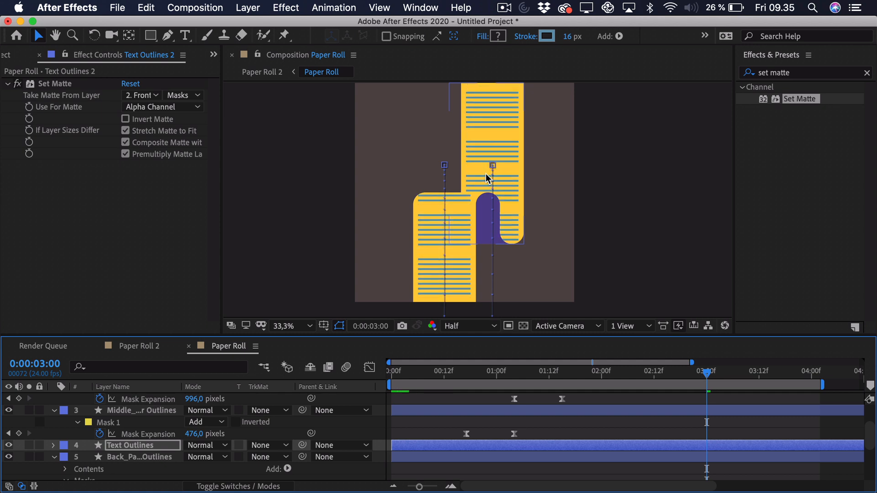
key("shift+Down")
key("shift+Down")
key("shift+Down")
key("shift+Down")
key("shift+Down")
key("shift+Down")
key("shift+Down")
key("shift+Down")
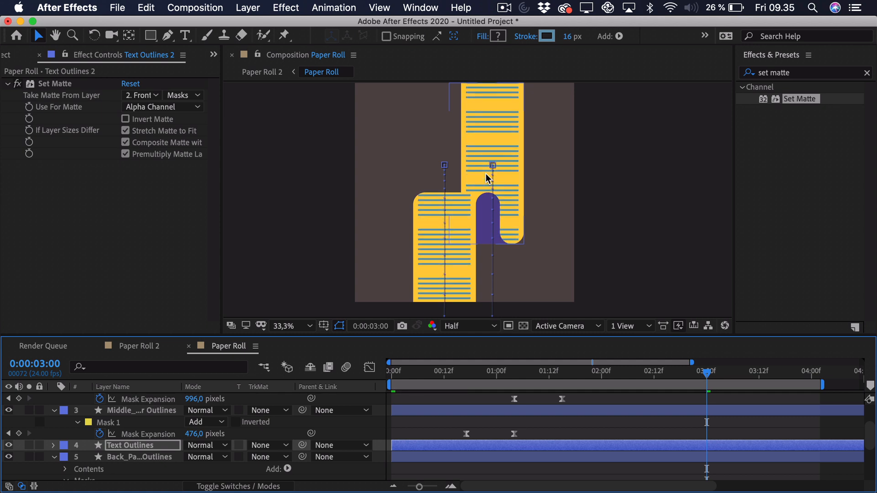
key("shift+Down")
key("shift+Down")
key("shift+Down")
key("shift+Down")
key("shift+Down")
key("shift+Down")
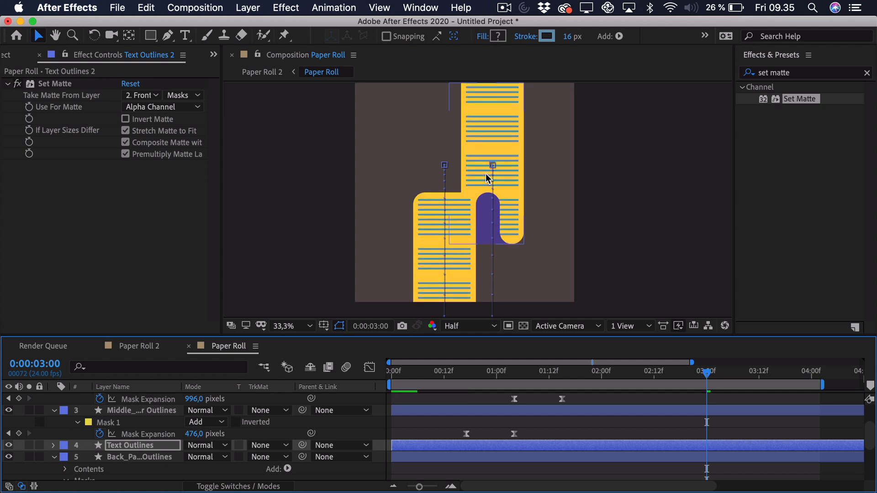
Step: Reshape the duplicated text's Y Position curve in the graph editor so it leaves the 0:00:01:15 keyframe steeply towards 0:00:03:00
key("shift+u")
key("u")
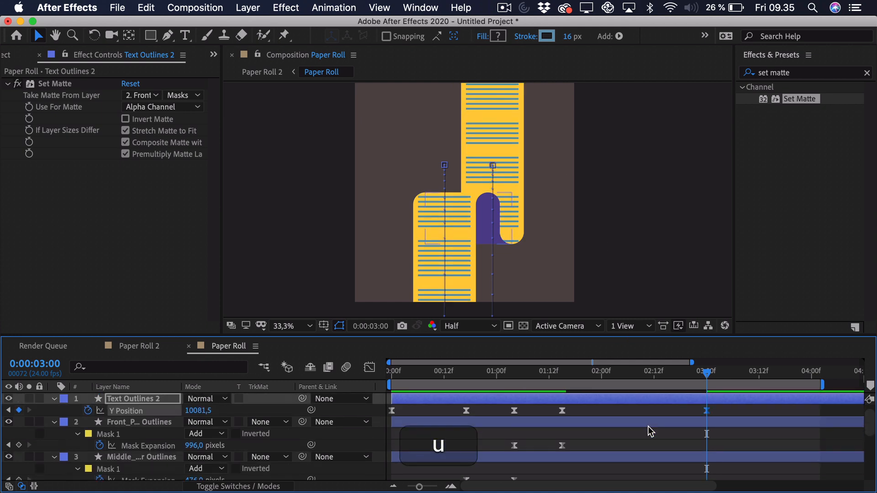
scroll(650, 431, "down", 5)
scroll(744, 445, "up", 5)
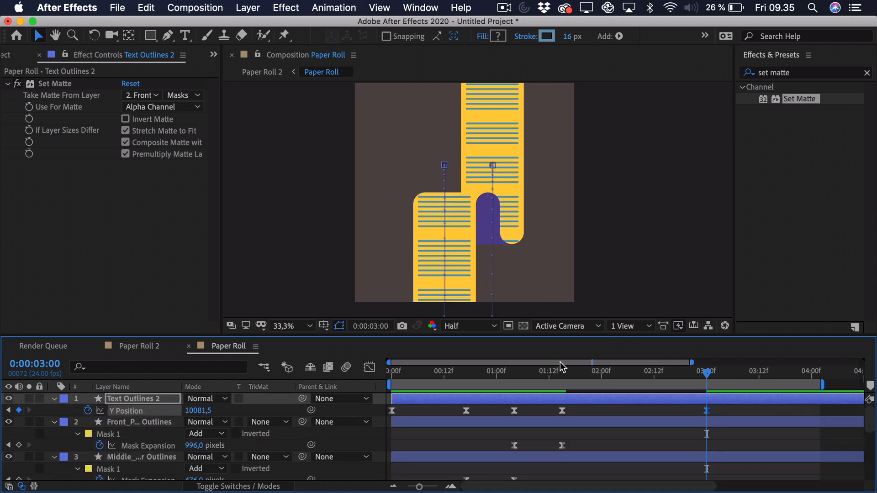
left_click(365, 368)
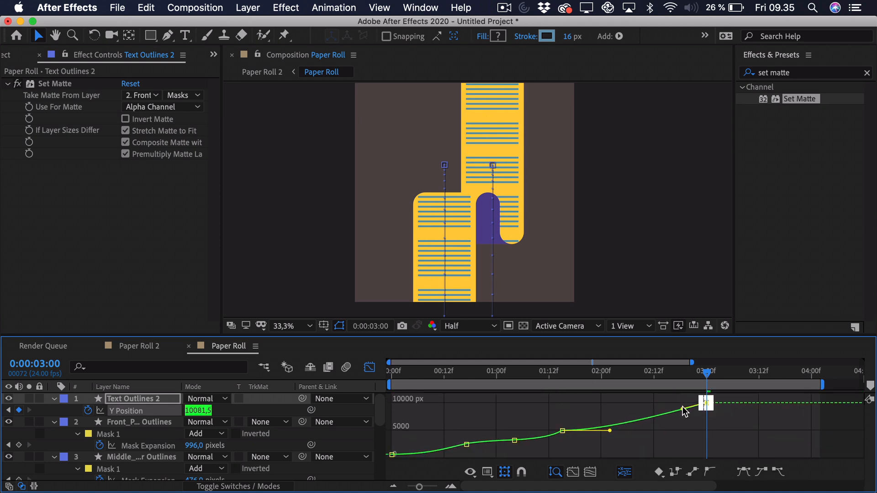
left_click(562, 430)
left_click_drag(610, 429, 605, 420)
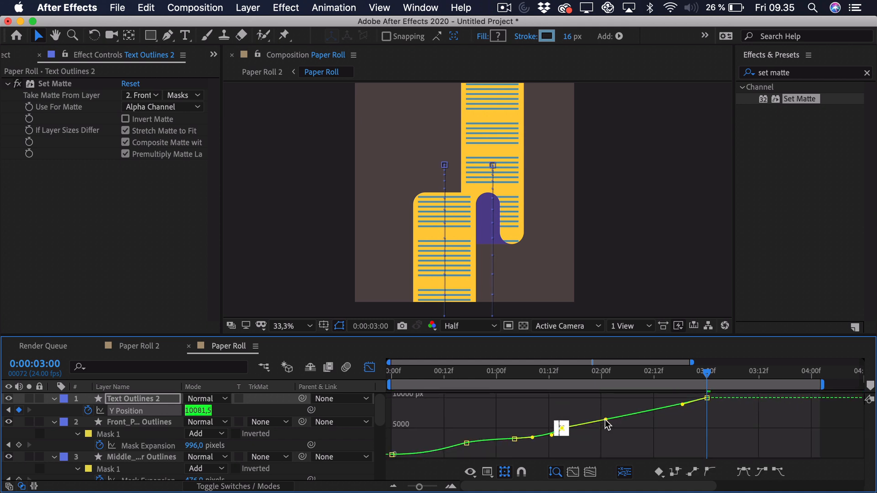
left_click(531, 371)
left_click(583, 442)
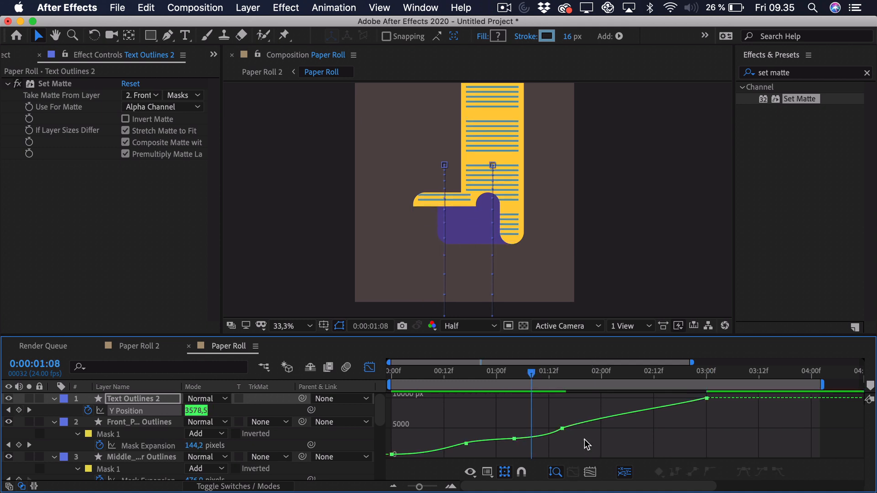
left_click_drag(548, 415, 548, 414)
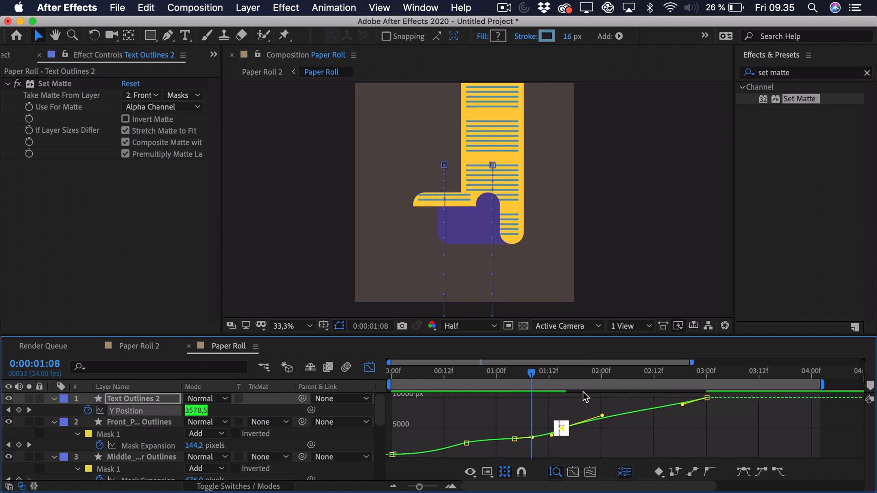
Step: End the work area just after 0:00:03:00 and preview the unrolling and scrolling text from the start
left_click(540, 368)
key("space")
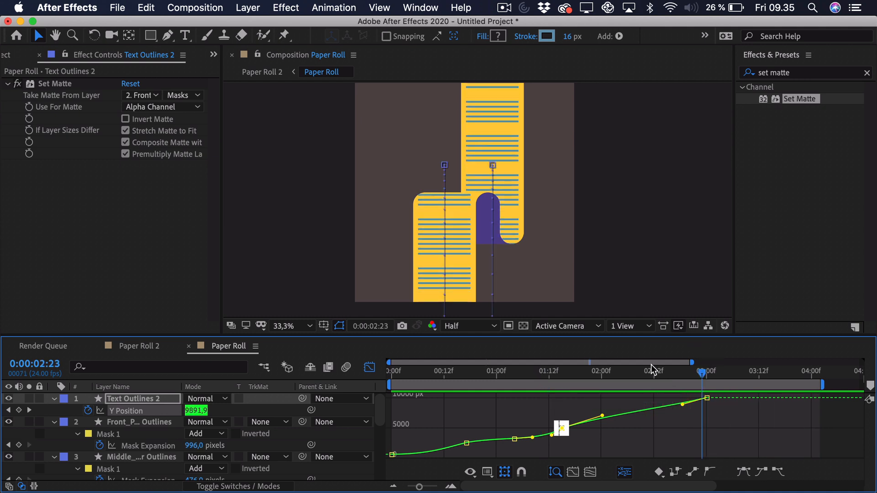
key("space")
key("shift+n")
key("Home")
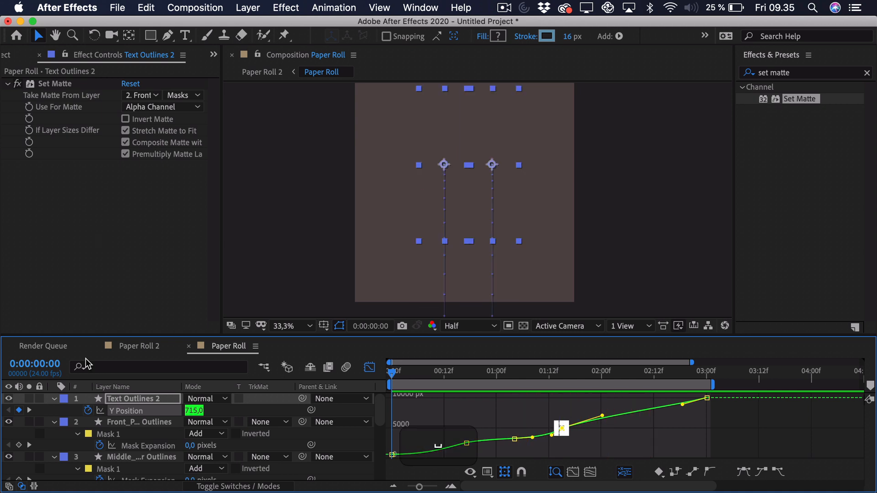
key("space")
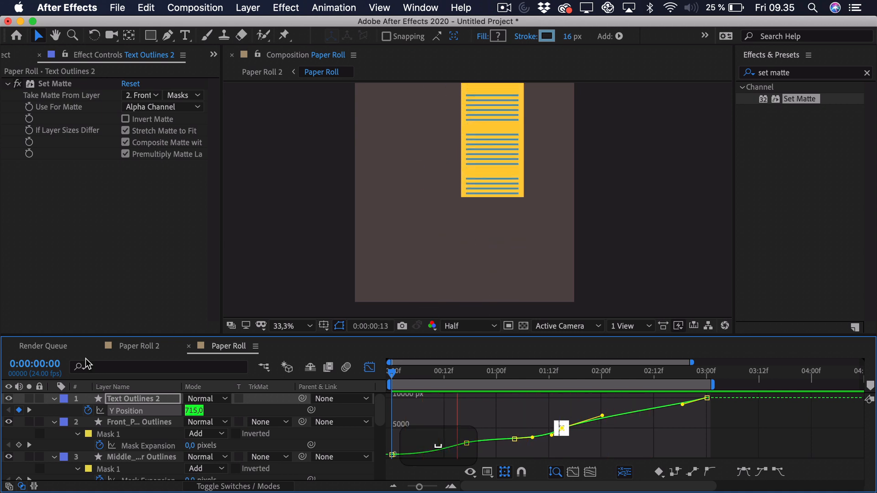
key("space")
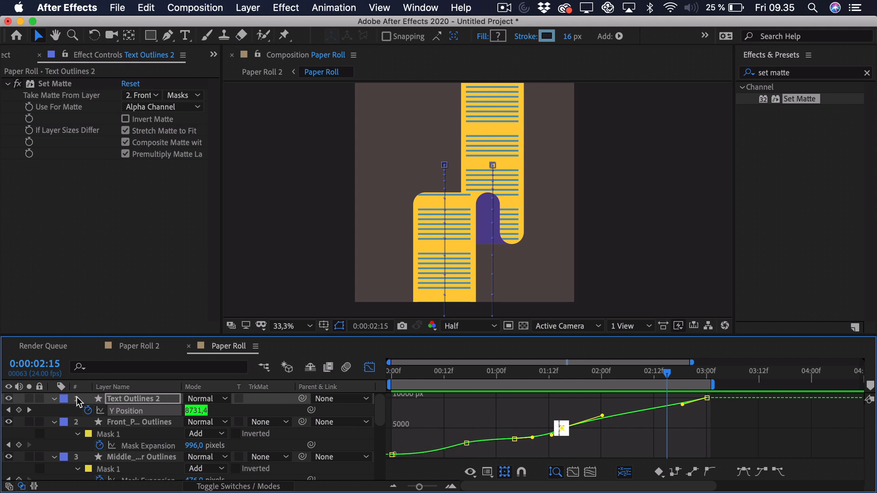
Step: Collapse the properties of all layers, deselect them and switch from the graph editor back to the layer bars
key("super+a")
key("super+u")
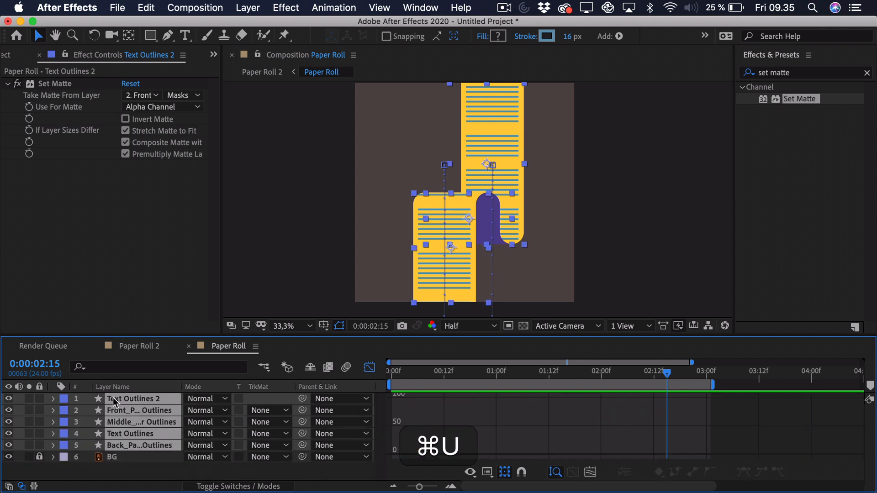
key("u")
left_click(133, 474)
left_click(164, 470)
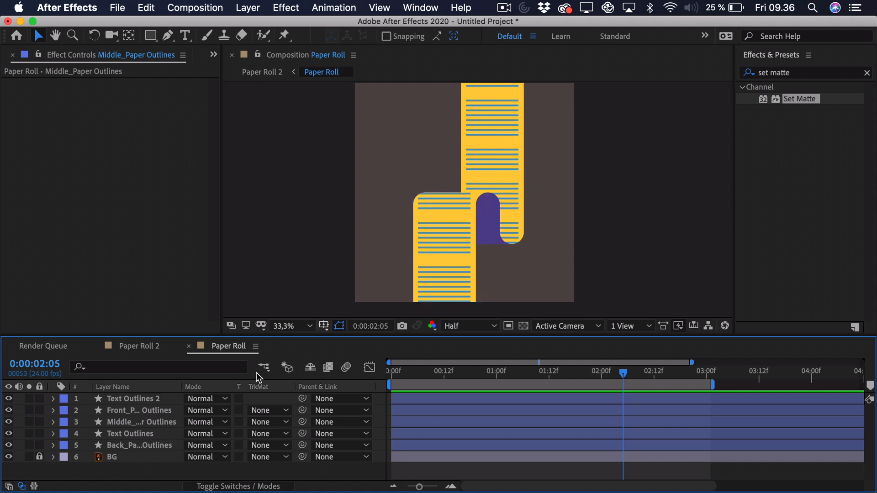
Step: Pre-compose Text Outlines 2, the front paper and the middle paper layers into a composition named Front_Paper
left_click(148, 395)
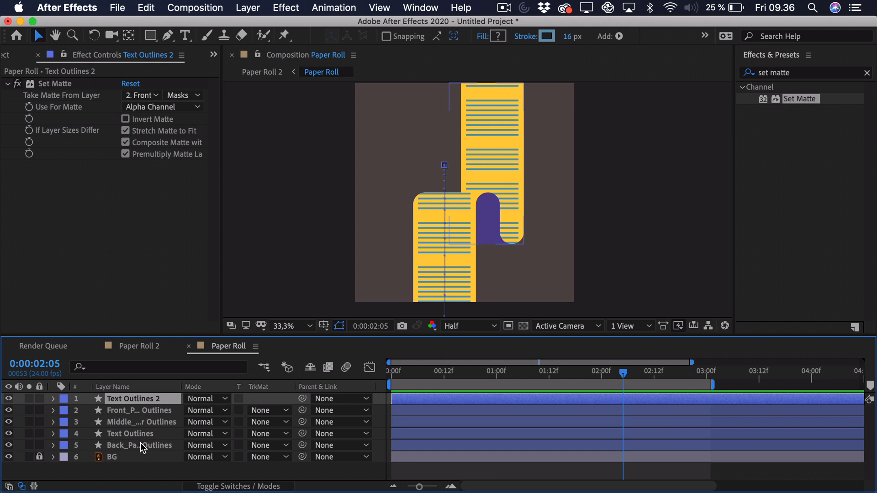
left_click(144, 410, "shift")
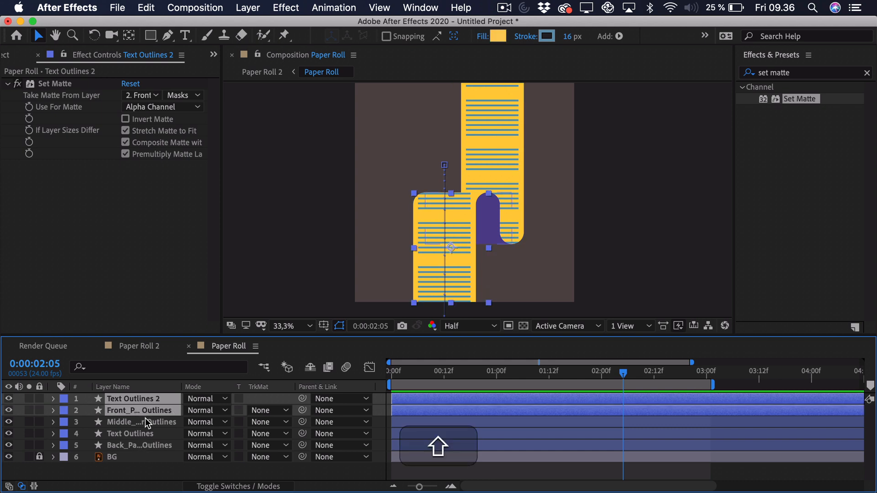
left_click(146, 421, "shift")
right_click(147, 421)
left_click(180, 419)
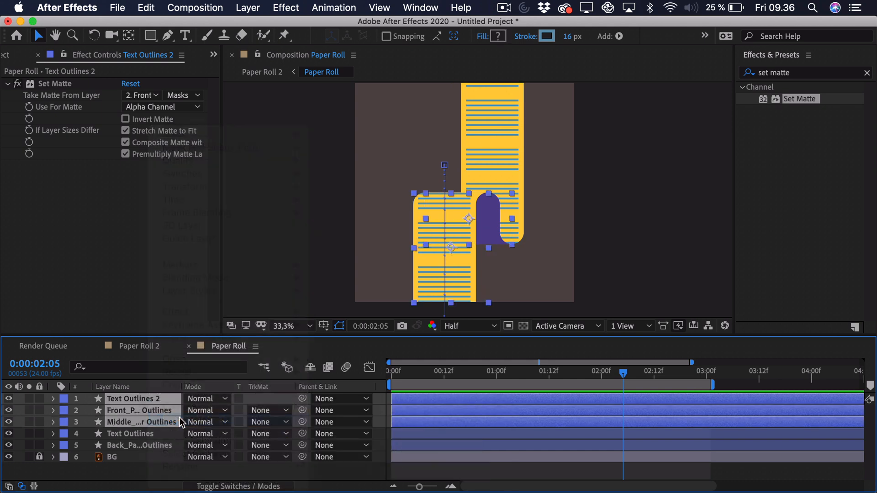
type("Front_Paper")
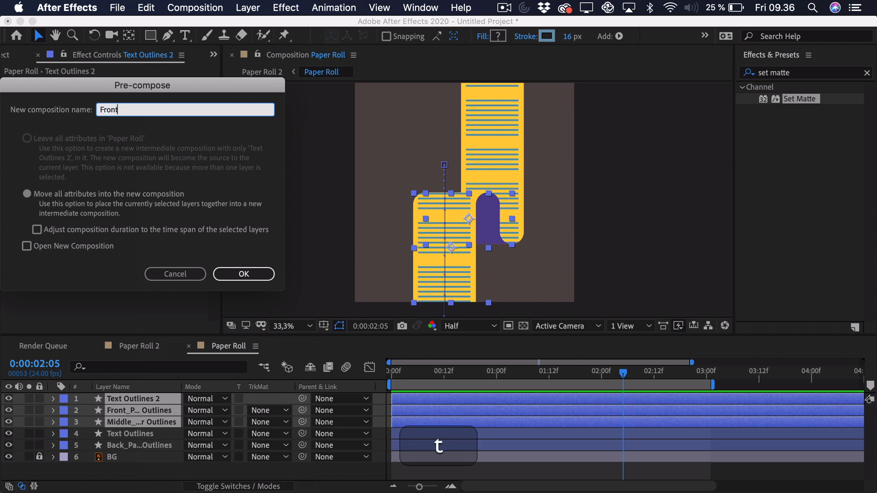
key("Return")
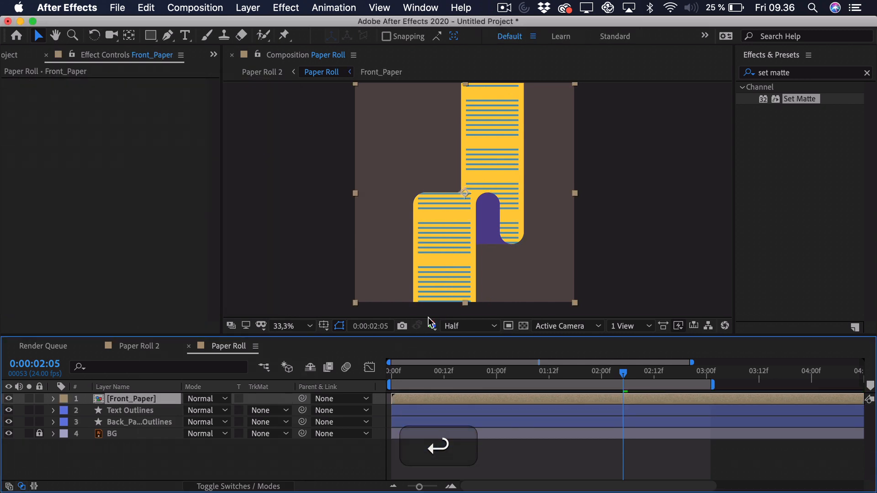
Step: Apply the CC Slant effect to the Front_Paper composition and place its Floor point at the base of the fold, about 1128, 1404
left_click(799, 72)
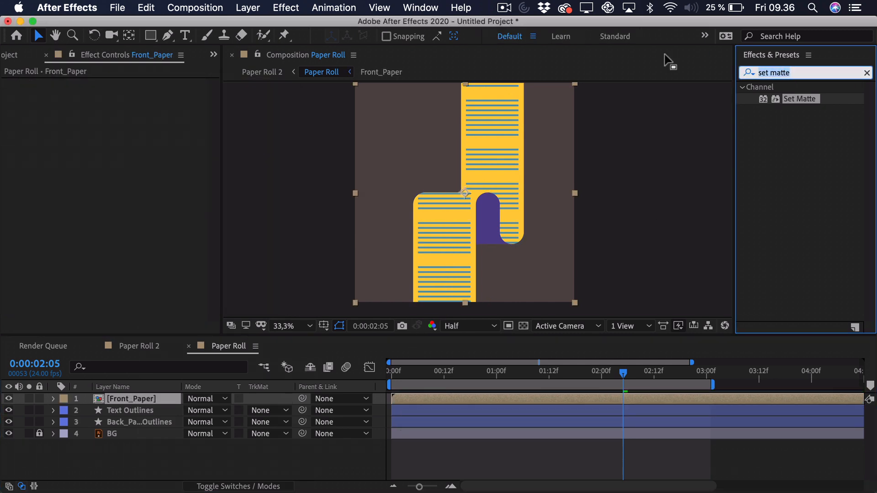
key("BackSpace")
type("cc slant")
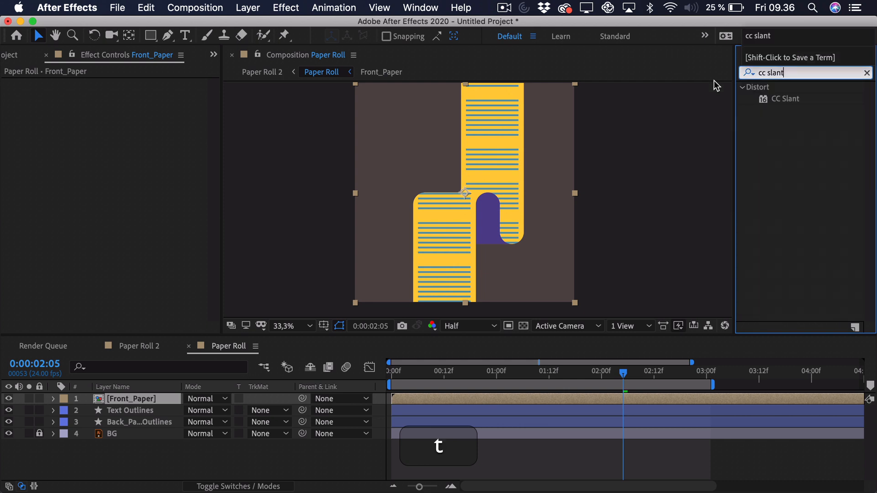
left_click_drag(773, 98, 463, 171)
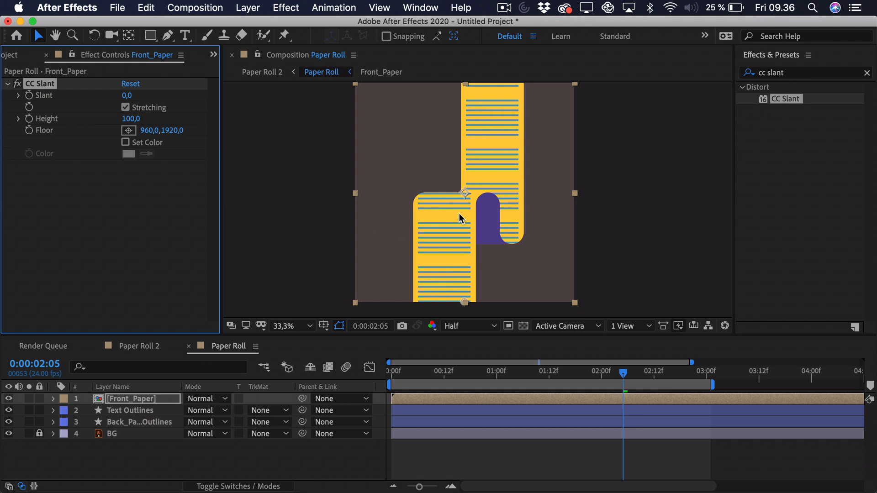
left_click(128, 130)
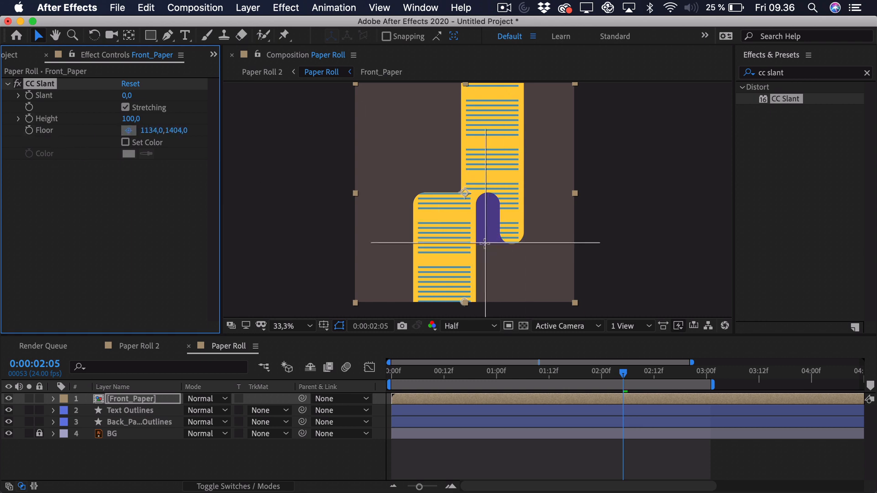
left_click(483, 243)
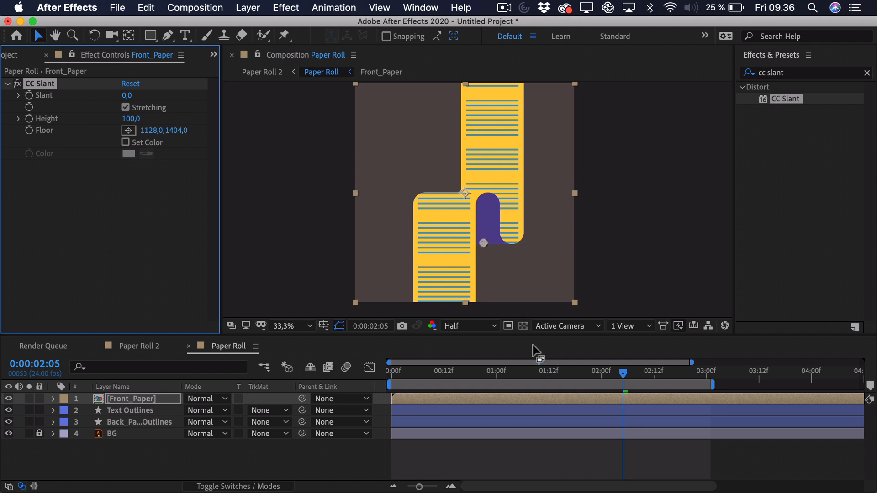
Step: Add a Slant keyframe of 0 at 0:00:00:17 on Front_Paper and move it earlier to about 0:00:00:14
mouse_move(472, 371)
left_mouse_down()
mouse_move(448, 375)
mouse_move(468, 374)
left_mouse_up()
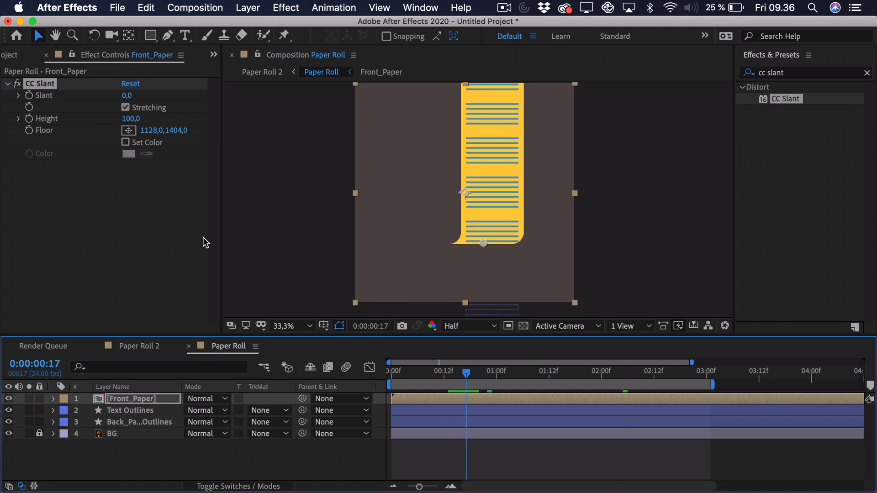
left_click(29, 95)
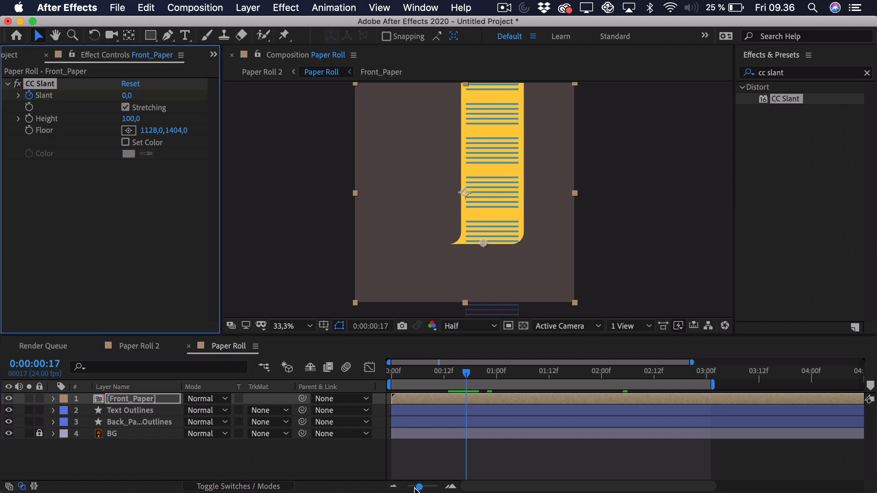
left_click_drag(416, 489, 424, 487)
key("u")
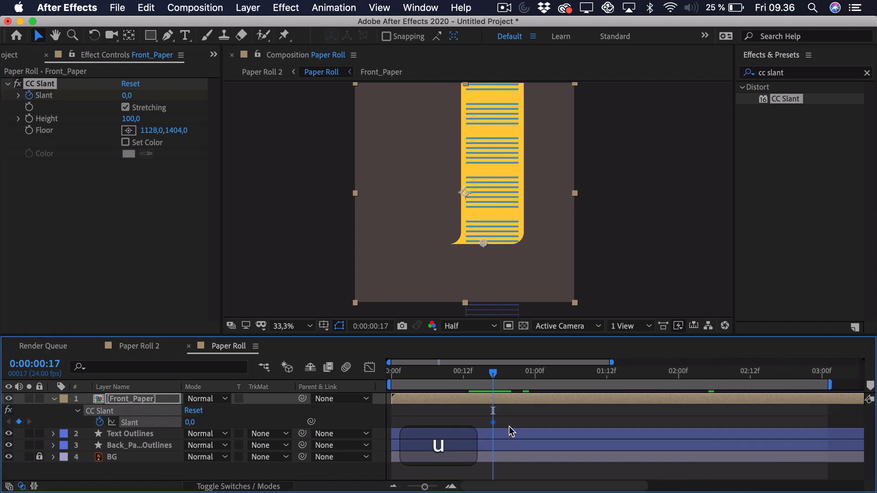
left_click_drag(484, 424, 476, 423)
Step: Keyframe Front_Paper's Slant at -11 at 0:00:00:22 after trying and undoing a slant of -70
left_click_drag(492, 371, 523, 377)
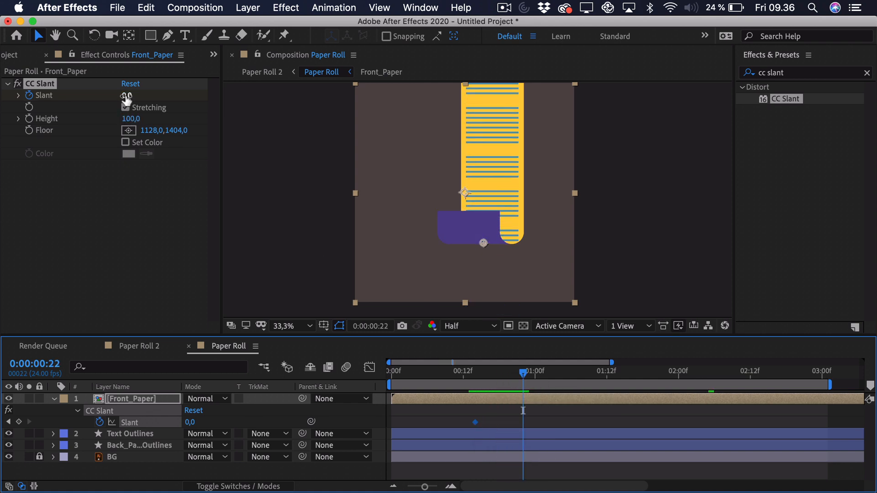
left_click_drag(127, 97, 77, 95)
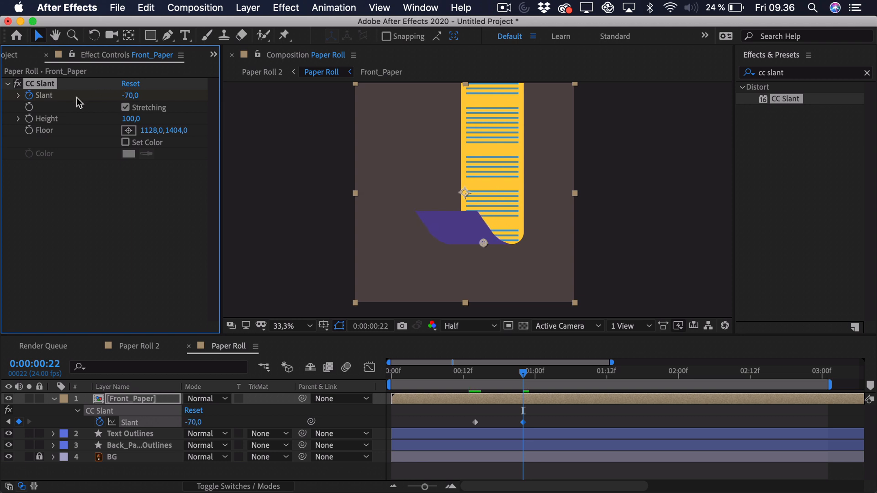
key("super+z")
left_click_drag(127, 97, 116, 99)
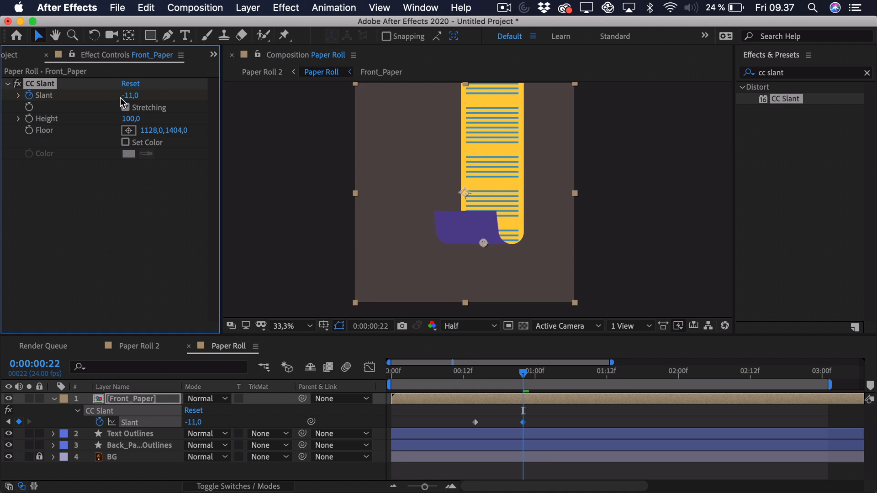
Step: Enable Stretching in Front_Paper's CC Slant effect and add a Slant keyframe of 4 at 0:00:01:08
left_click(125, 107)
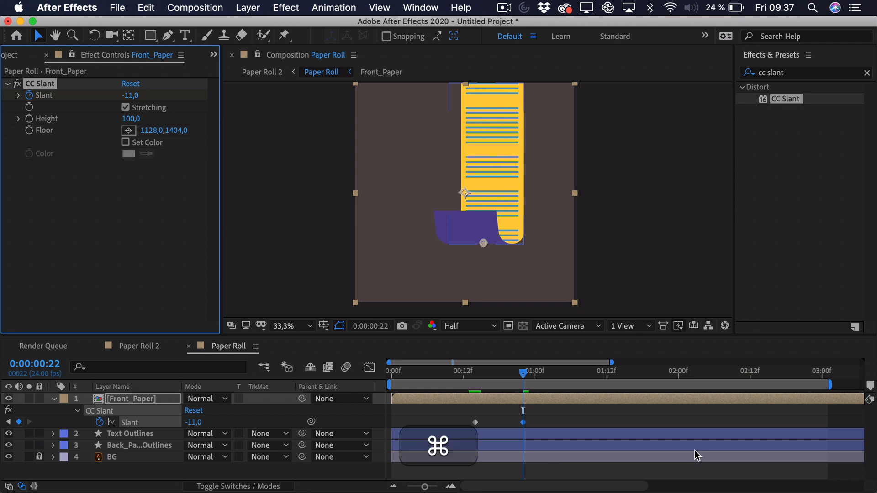
key("shift+super+Right")
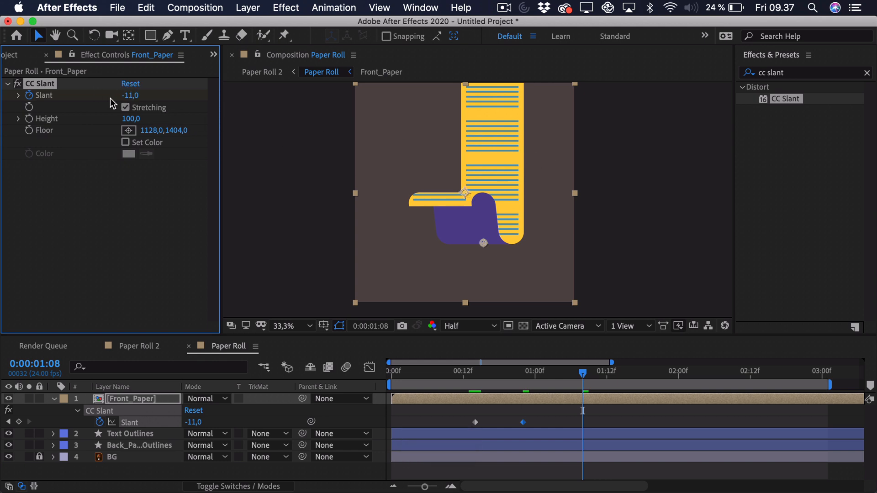
left_click(130, 95)
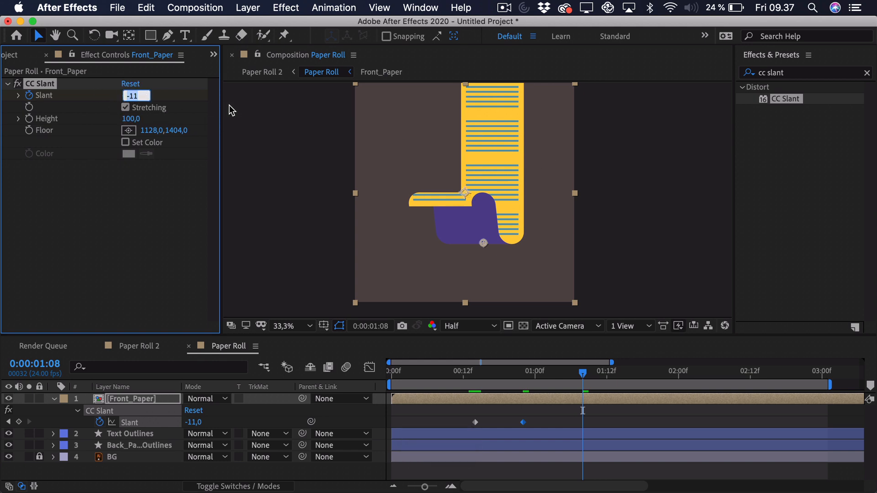
type("4")
key("Return")
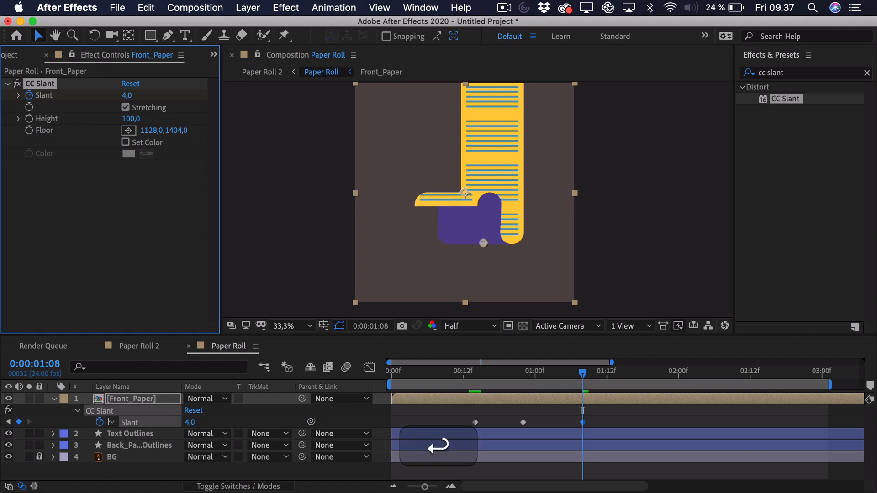
Step: Add a Slant keyframe of -0.5 on Front_Paper at 0:00:01:16
left_click_drag(597, 371, 624, 379)
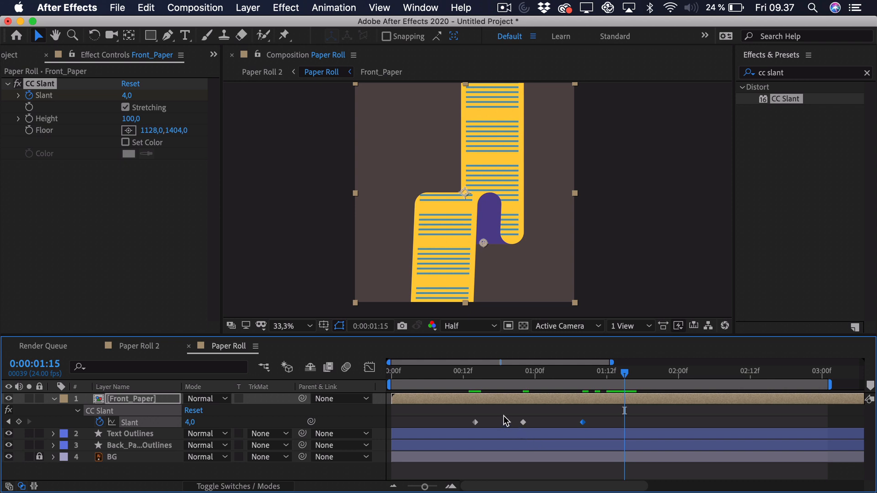
left_click_drag(503, 415, 535, 416)
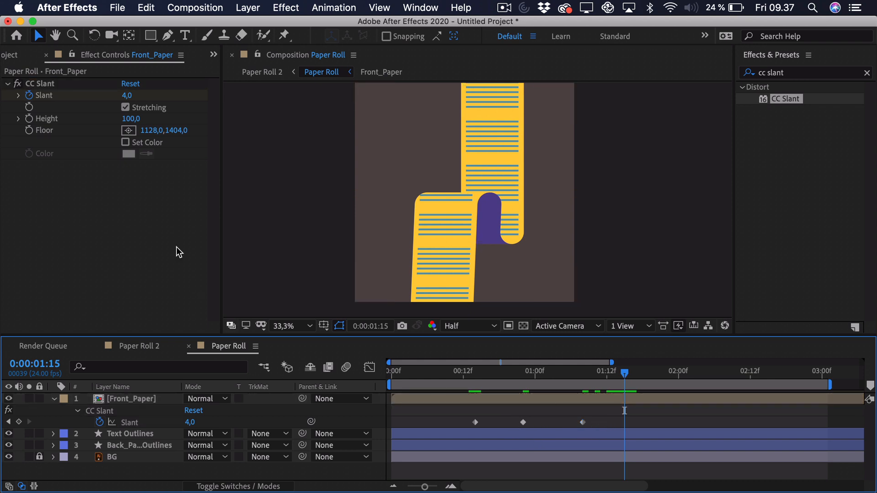
left_click_drag(624, 379, 628, 377)
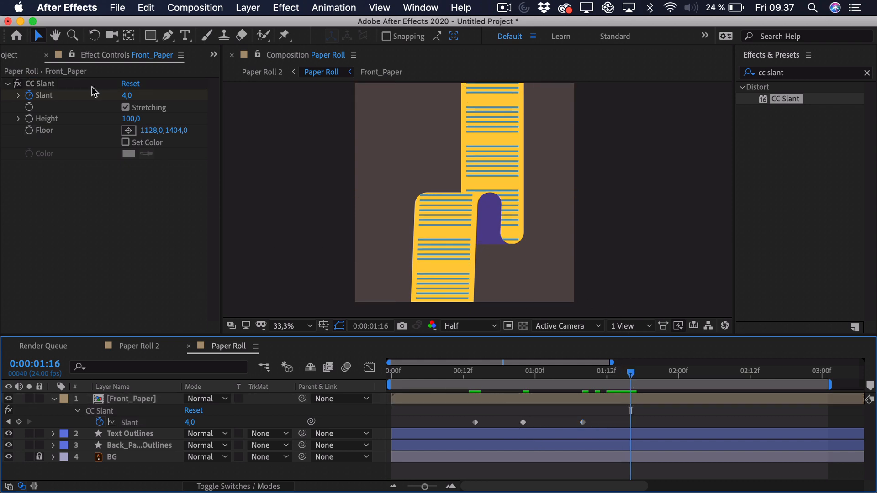
left_click(129, 95)
key("super+z")
type("-")
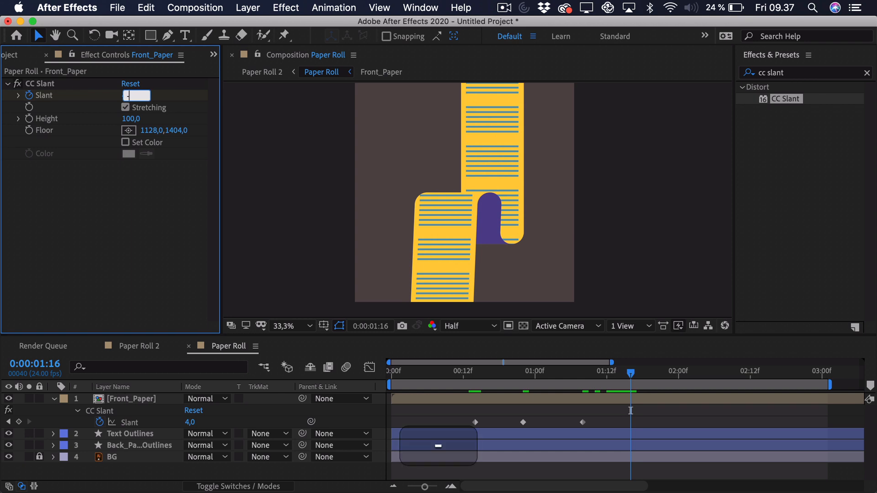
type("0,5")
key("Return")
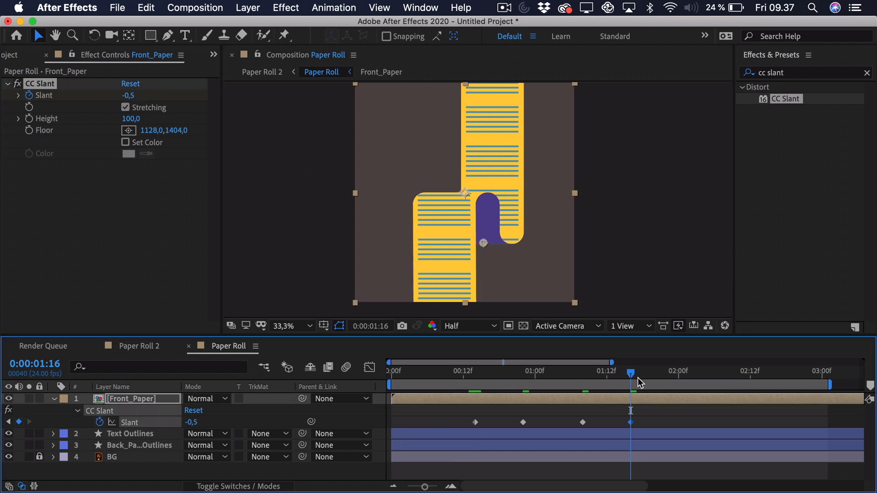
Step: Return Front_Paper's Slant to 0 with a keyframe at 0:00:01:21
left_click_drag(636, 381, 669, 385)
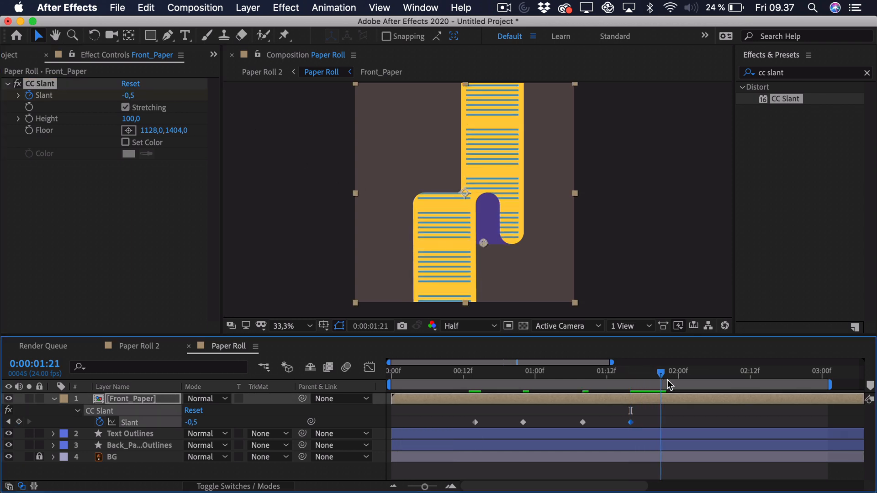
left_click(128, 95)
type("0")
key("Return")
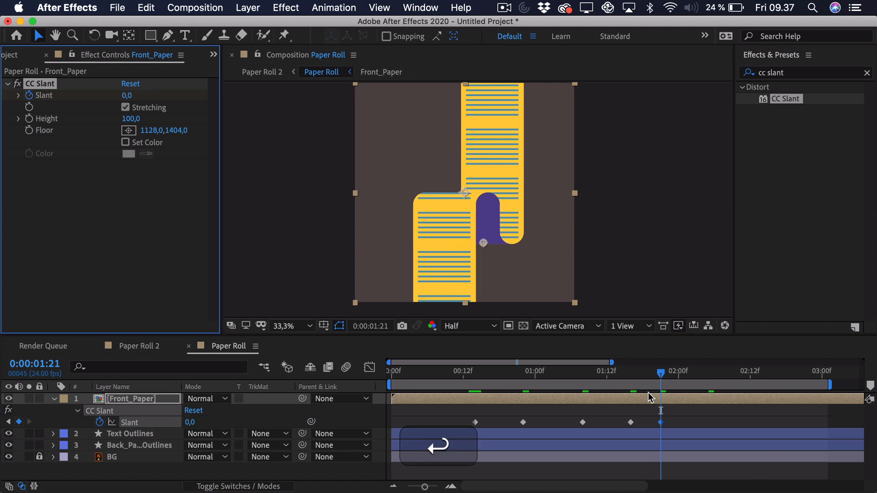
Step: Apply Easy Ease to all five Slant keyframes and show their curve in the graph editor
left_click_drag(672, 413, 448, 434)
key("F9")
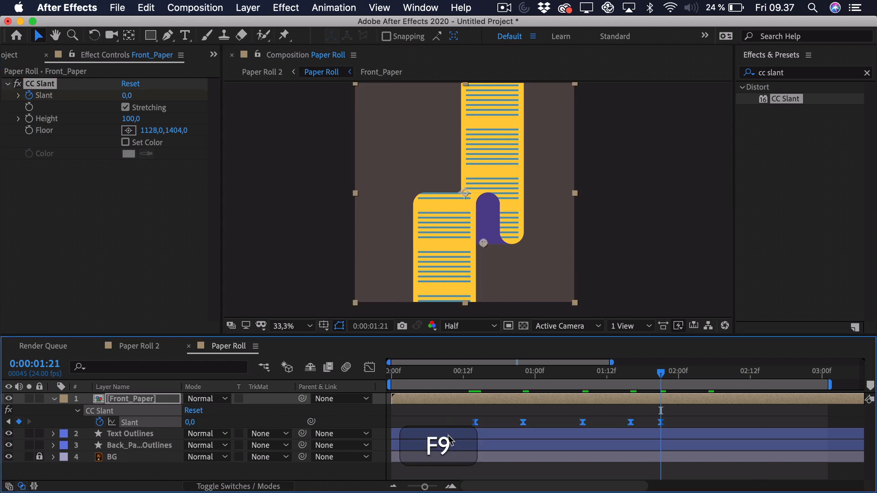
left_click(369, 367)
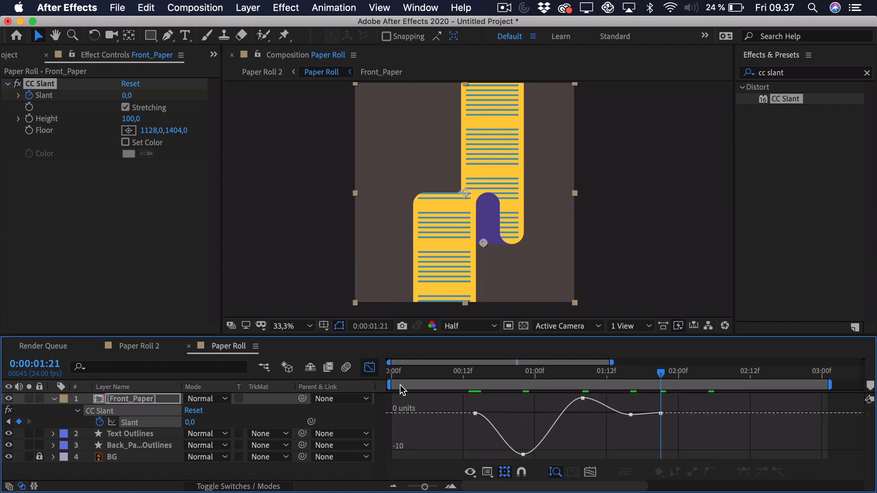
Step: Adjust the influence handles along the Slant value curve for smoother swings, and preview the paper's bend
left_click(476, 413)
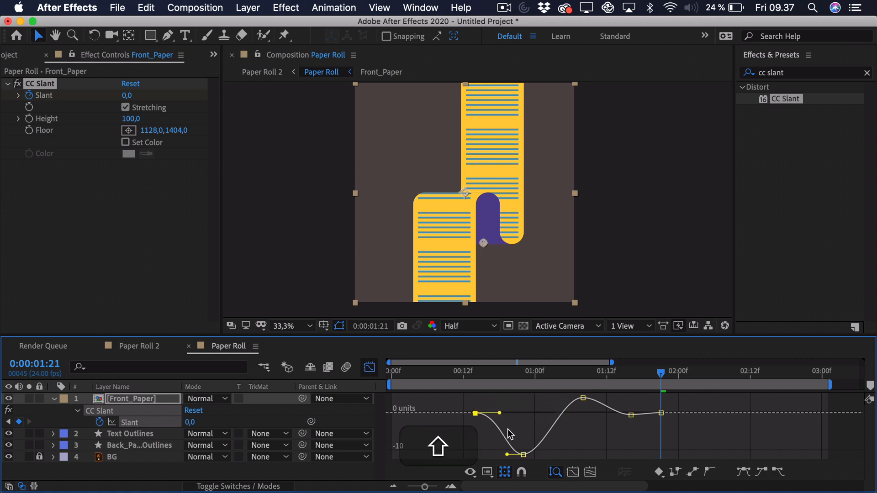
left_click_drag(507, 454, 552, 456)
left_click_drag(562, 397, 609, 415)
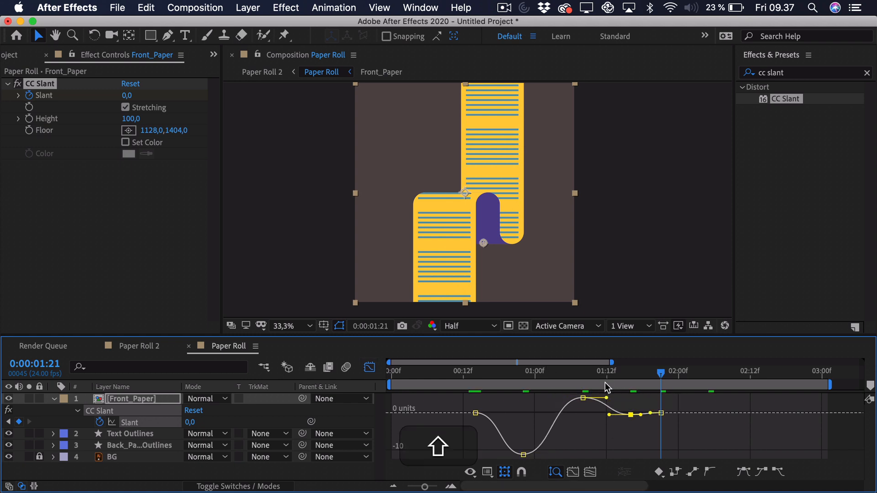
left_click_drag(649, 413, 646, 413)
left_click(449, 371)
key("space")
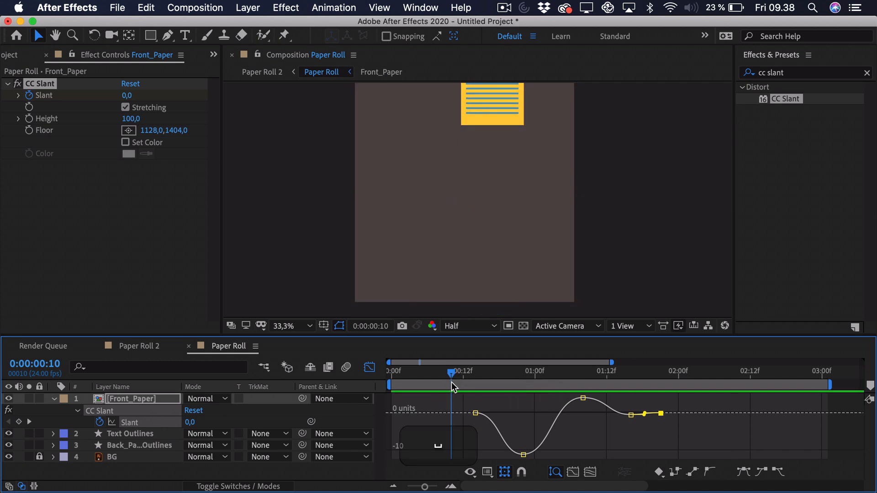
key("space")
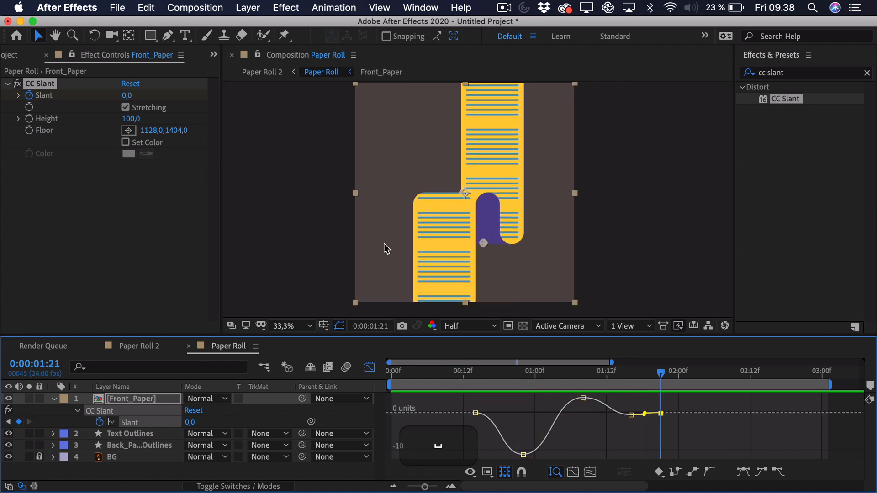
left_click(457, 372)
key("space")
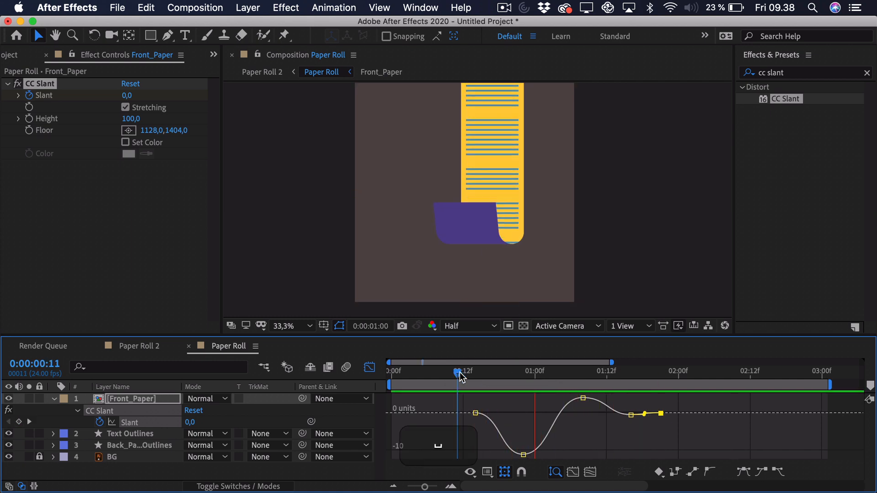
key("space")
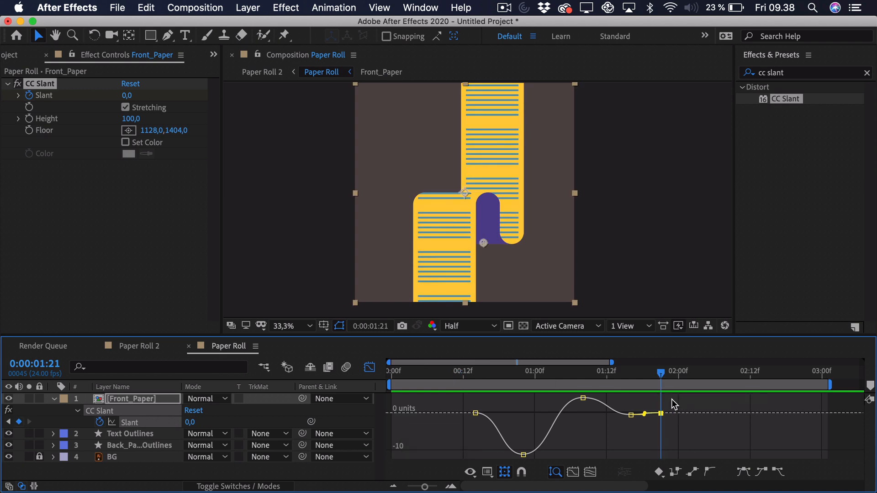
Step: Select all Slant keyframes and scale the value curve vertically to roughly double the bend, and preview the motion
left_click_drag(671, 399, 461, 463)
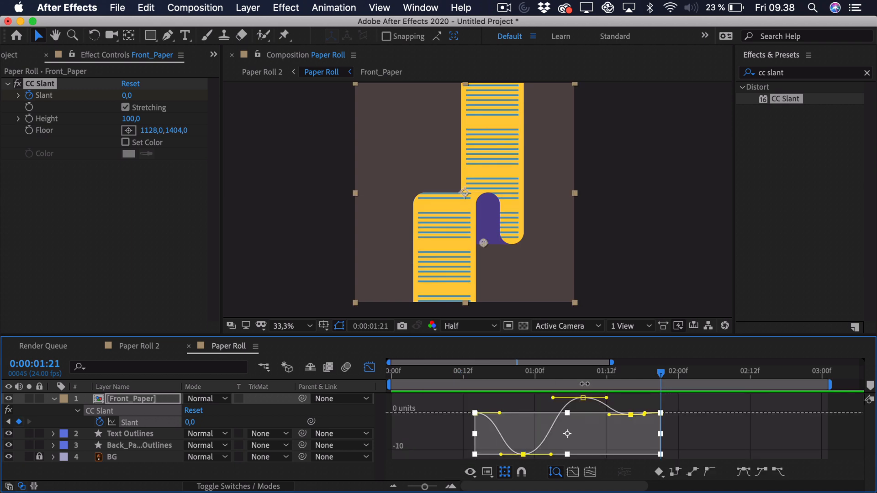
left_click_drag(627, 408, 541, 394)
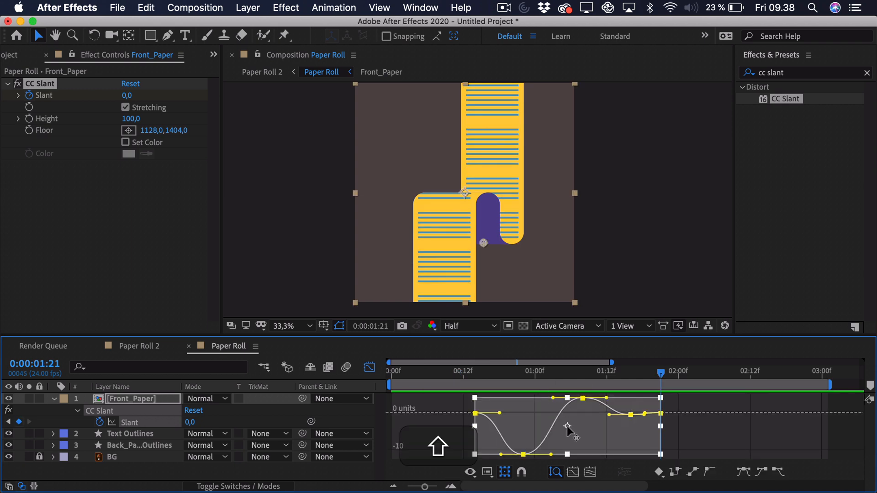
left_click_drag(471, 414, 475, 414)
left_click_drag(567, 400, 569, 392)
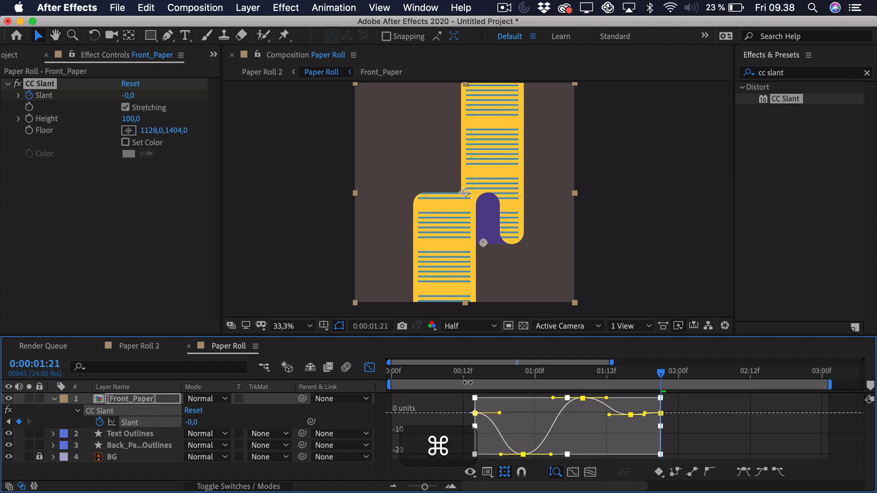
left_click(463, 378)
key("space")
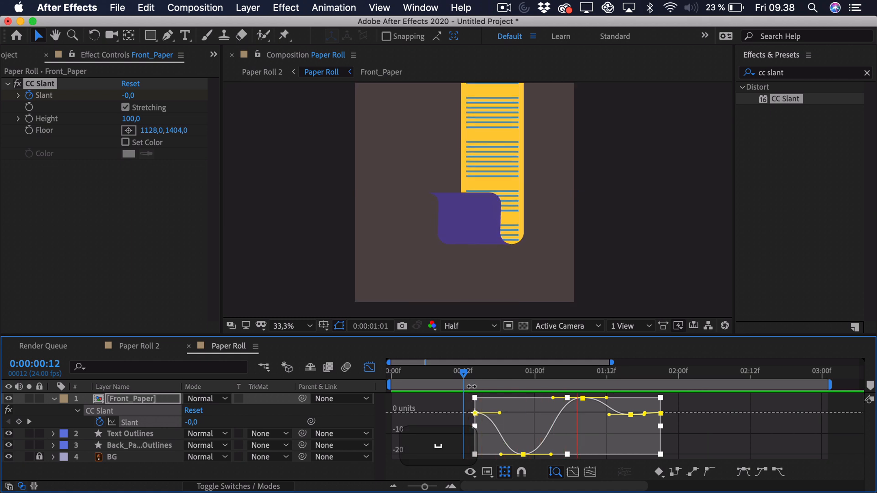
key("shift+space")
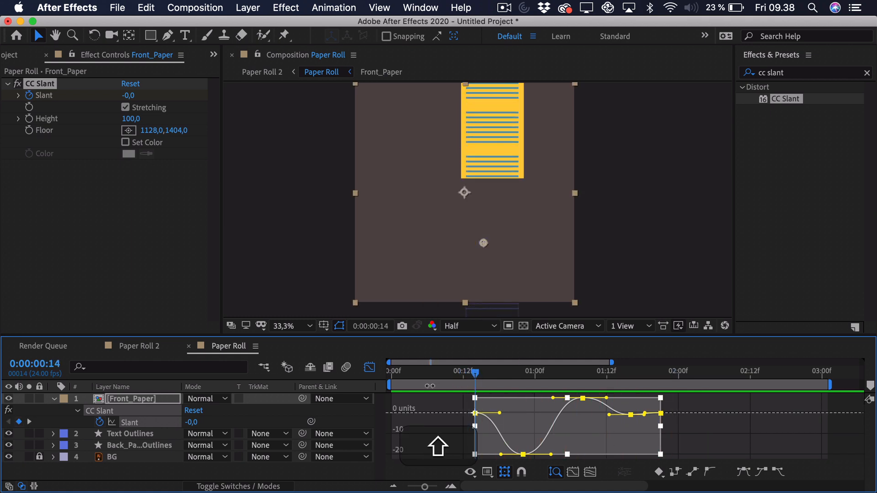
Step: Leave the graph editor and open the Front_Paper composition at 0:00:00:18 with the purple middle paper in close view
left_click(370, 368)
left_click(415, 415)
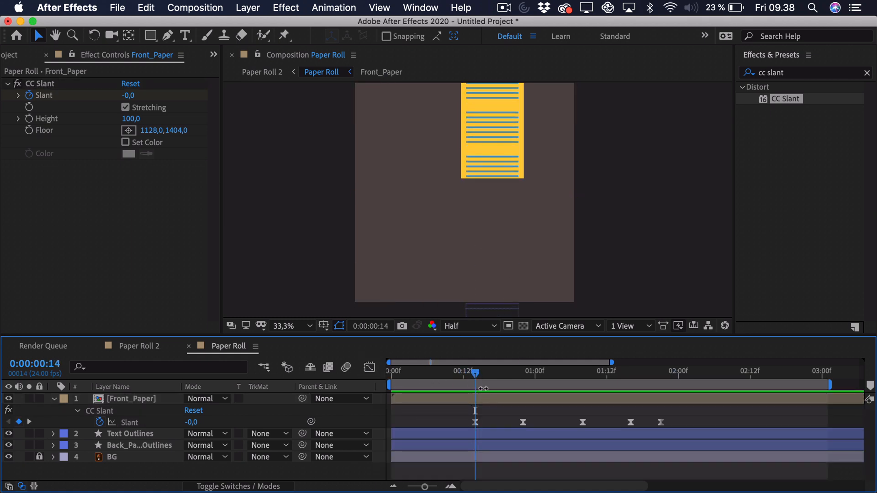
left_click_drag(482, 376, 559, 380)
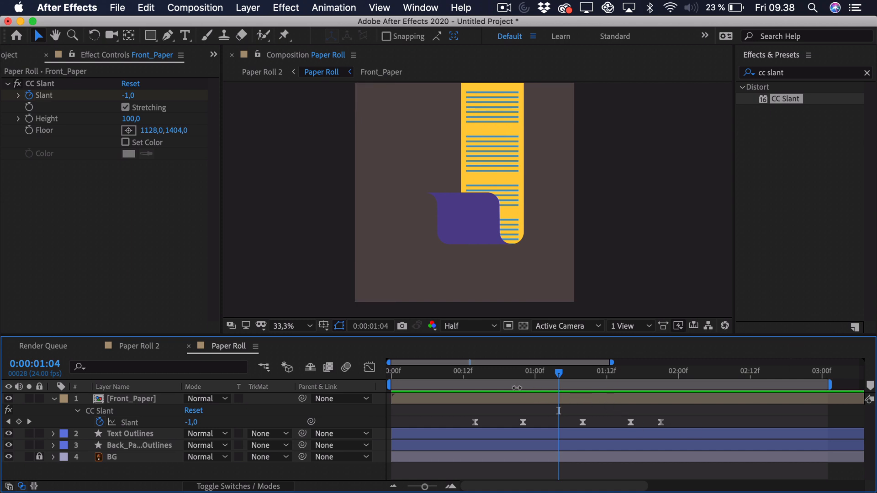
left_click(499, 378)
double_click(507, 399)
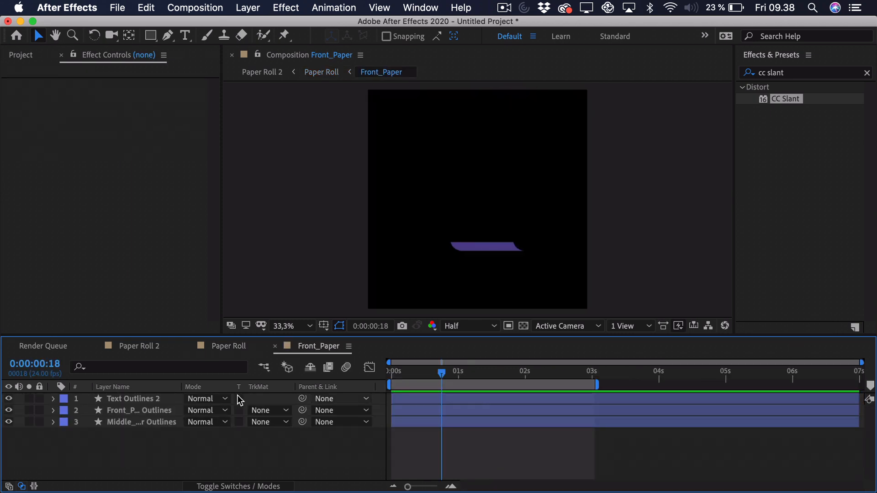
scroll(471, 267, "up", 2)
left_click_drag(439, 314, 410, 176)
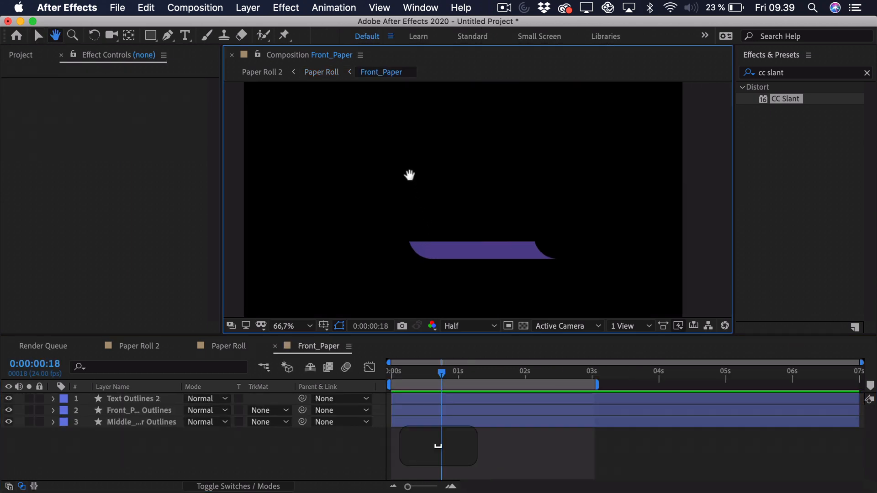
mouse_move(441, 377)
left_mouse_down()
mouse_move(430, 373)
mouse_move(444, 374)
left_mouse_up()
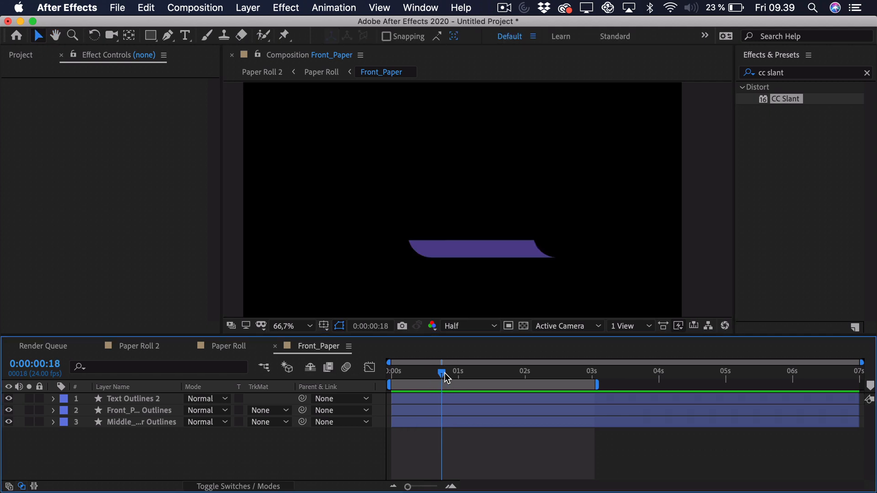
Step: Snap the anchor point of the Middle_Paper Outlines layer to the centre of its bottom edge
left_click(144, 398)
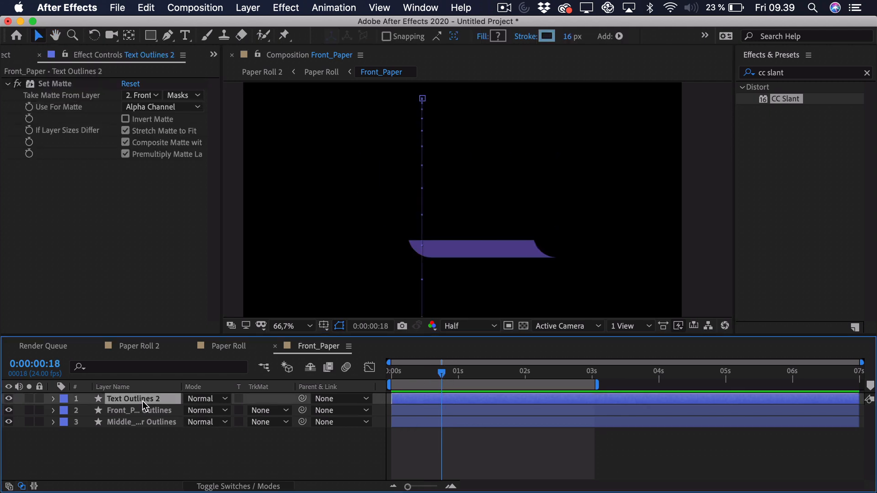
left_click_drag(397, 262, 383, 190)
left_click(132, 409)
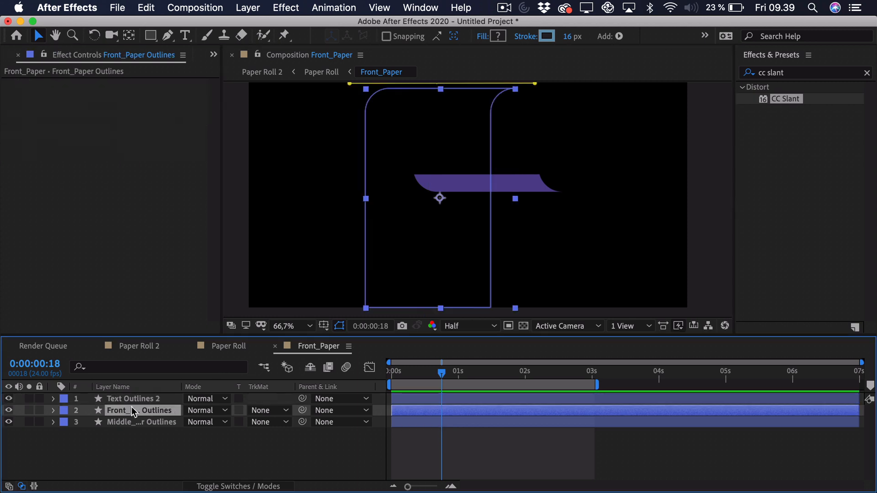
left_click_drag(407, 217, 401, 197)
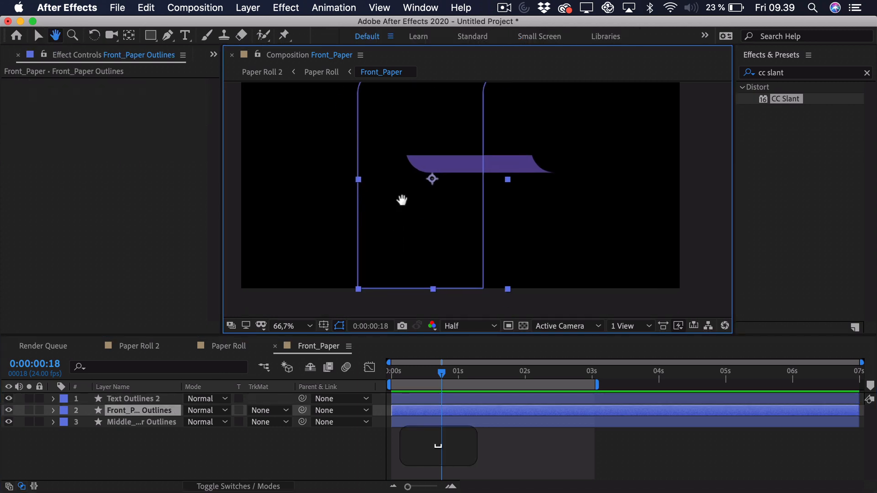
left_click(140, 421)
left_click_drag(439, 174, 429, 211)
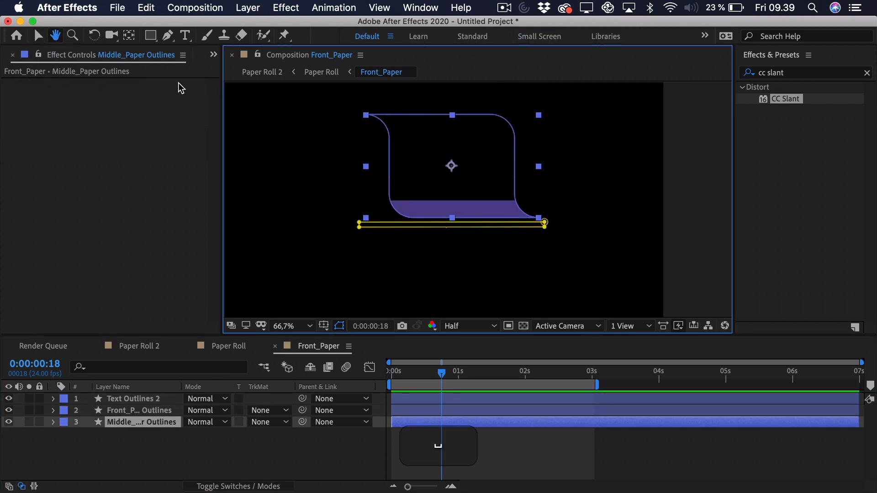
left_click(128, 35)
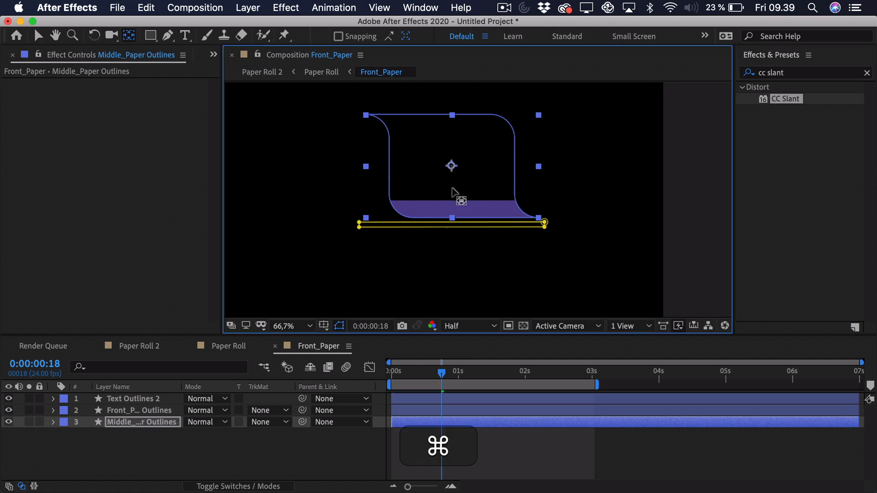
left_click_drag(452, 191, 458, 231)
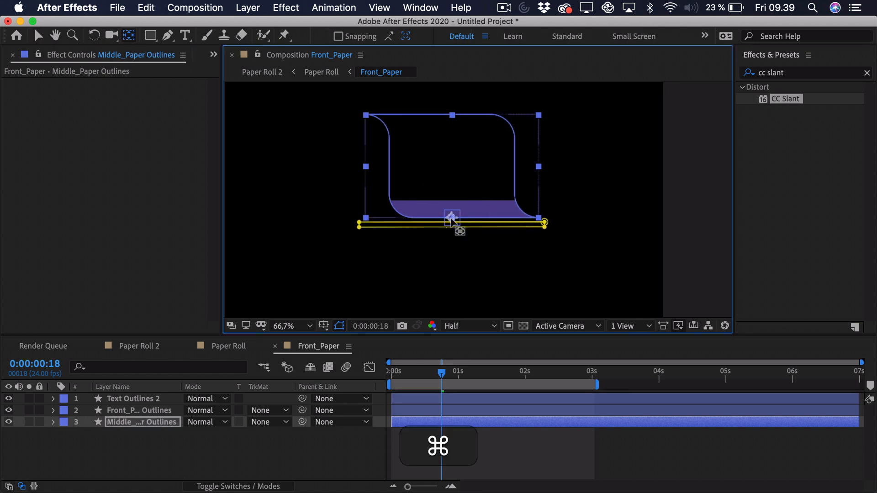
Step: Snap the anchor point of the Front_Paper Outlines layer to the centre of its bottom edge
left_click(133, 410)
left_click_drag(391, 279, 431, 233)
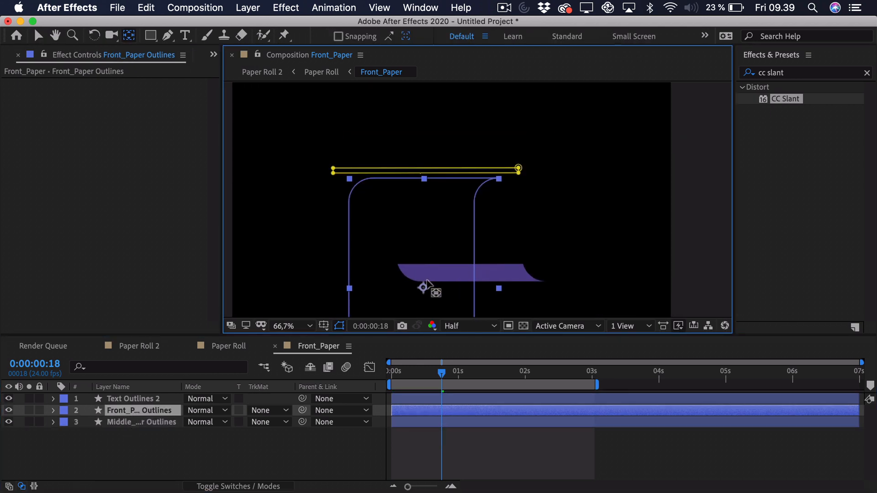
left_click_drag(426, 282, 420, 253)
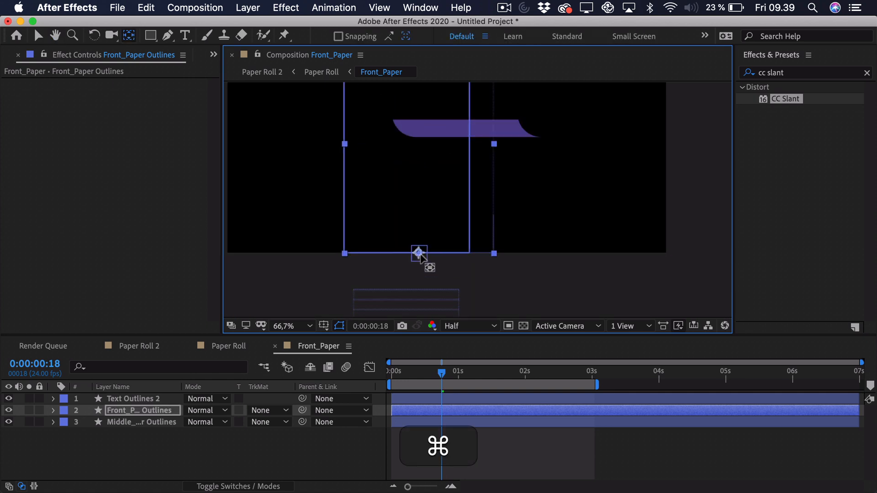
Step: Add Scale keyframes at 0:00:00:18 to both the Front_Paper Outlines and Middle_Paper Outlines layers
left_click(169, 422, "shift")
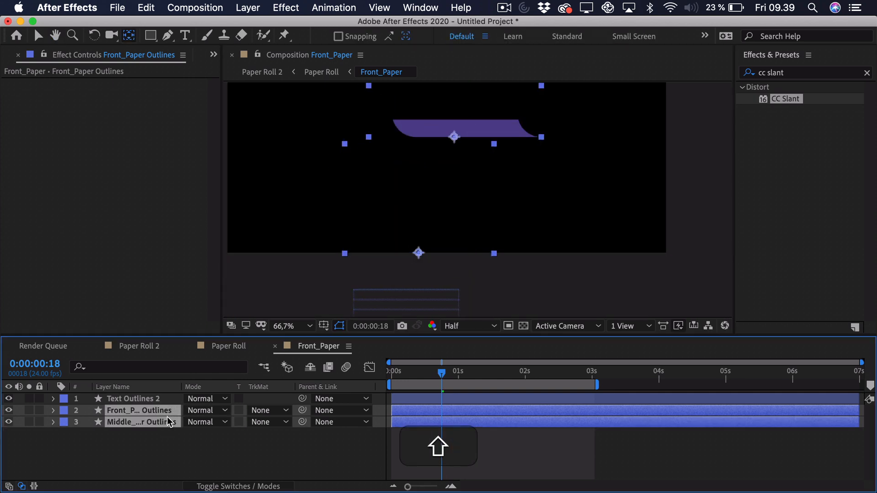
key("shift+s")
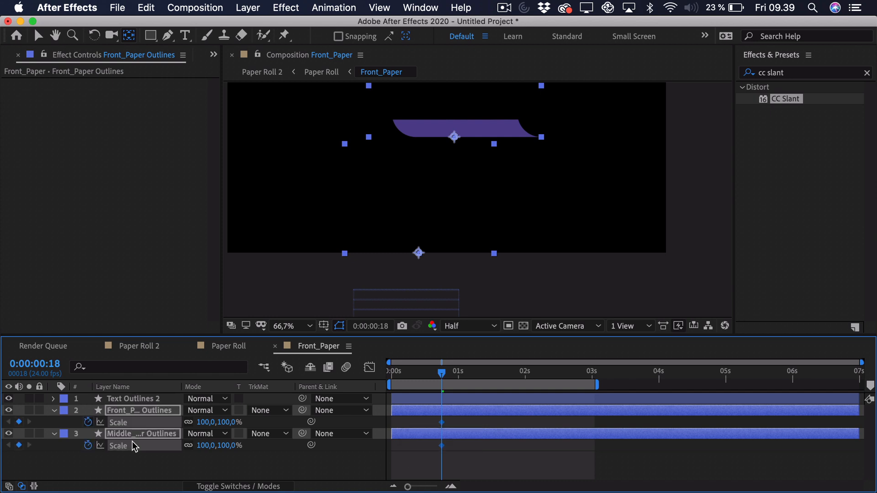
left_click_drag(411, 477, 425, 485)
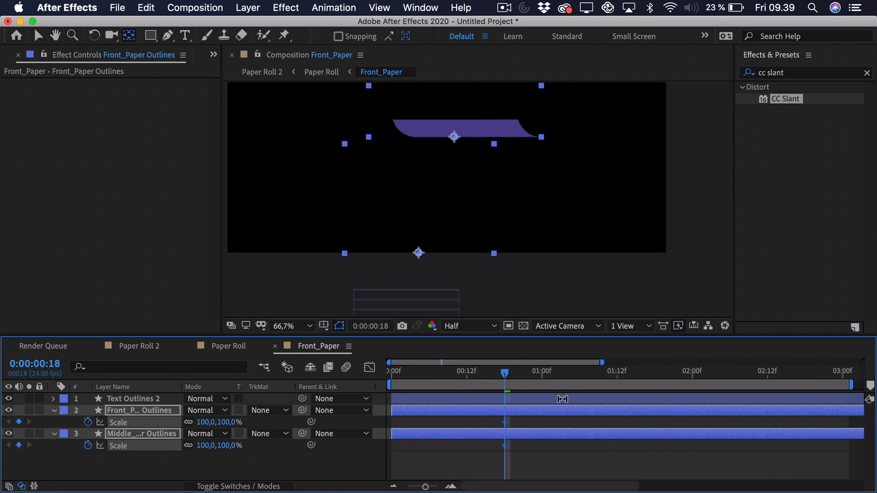
Step: At 0:00:01:06, unlink the Scale proportions and set the vertical scale of Middle_Paper Outlines to 122%
left_click_drag(517, 369, 551, 375)
key("space")
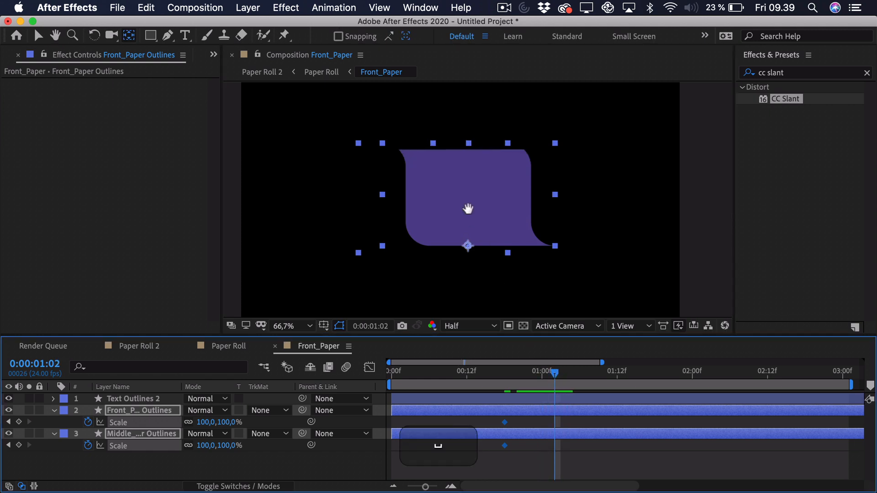
left_click_drag(465, 207, 466, 232)
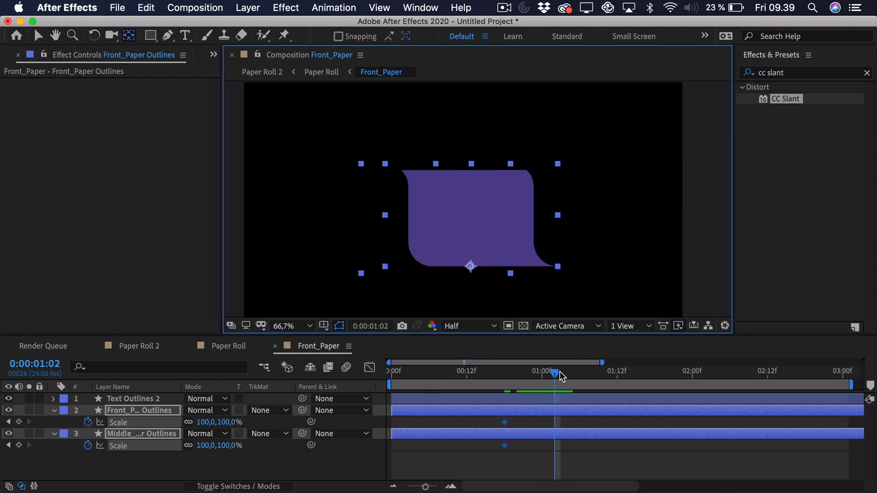
left_click_drag(560, 371, 577, 374)
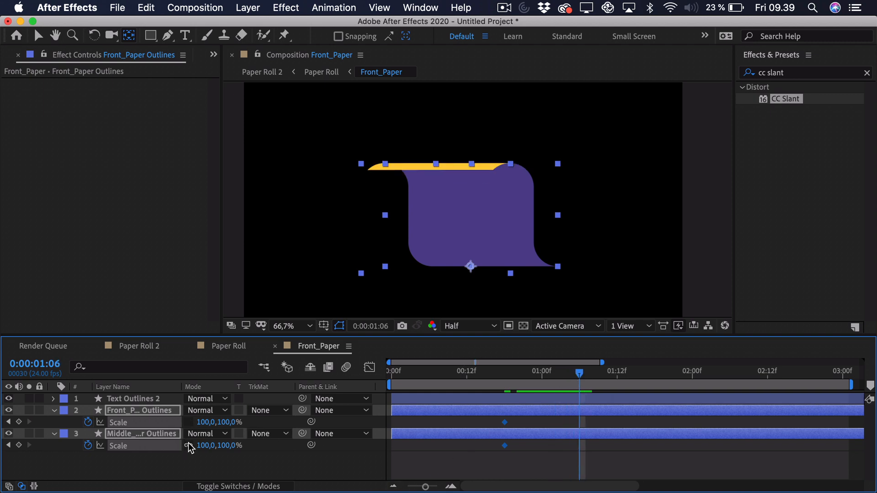
left_click(235, 456)
left_click_drag(227, 445, 235, 441)
Step: Try copying the 122% vertical scale of Middle_Paper Outlines to Front_Paper Outlines, and undo it
left_click(228, 445)
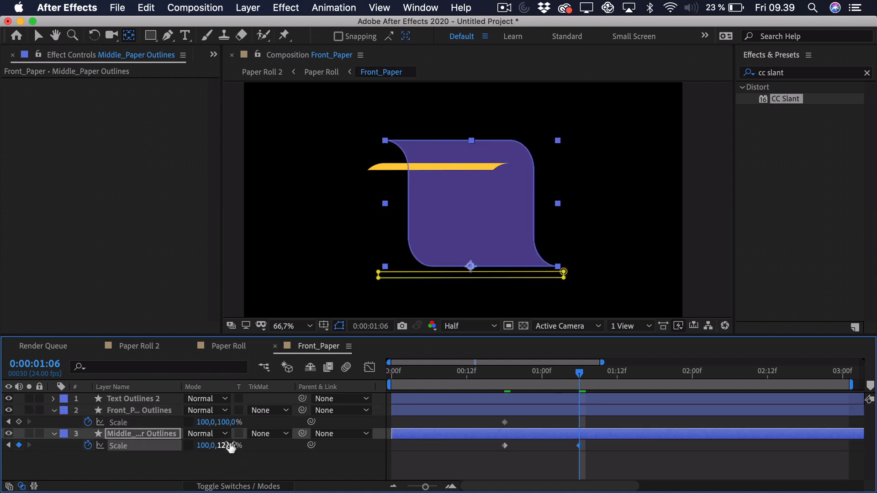
key("super+c")
left_click(227, 422)
key("super+v")
key("super+shift+Return")
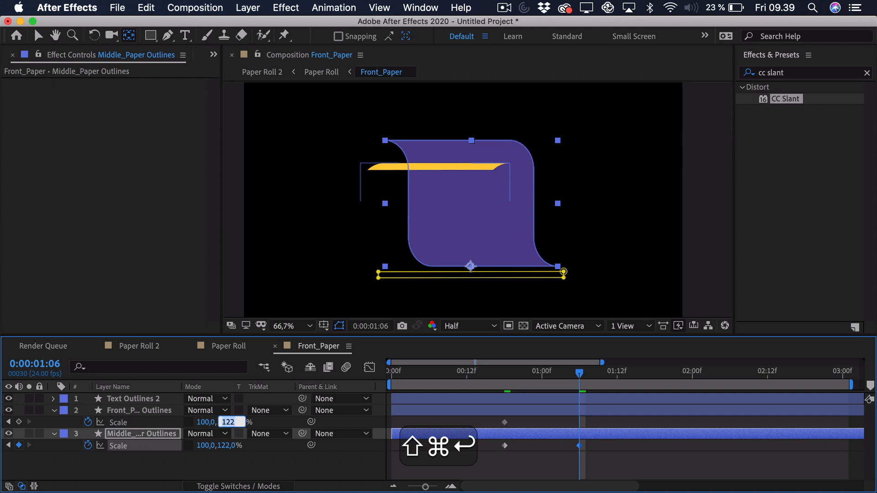
key("Return")
key("super+z")
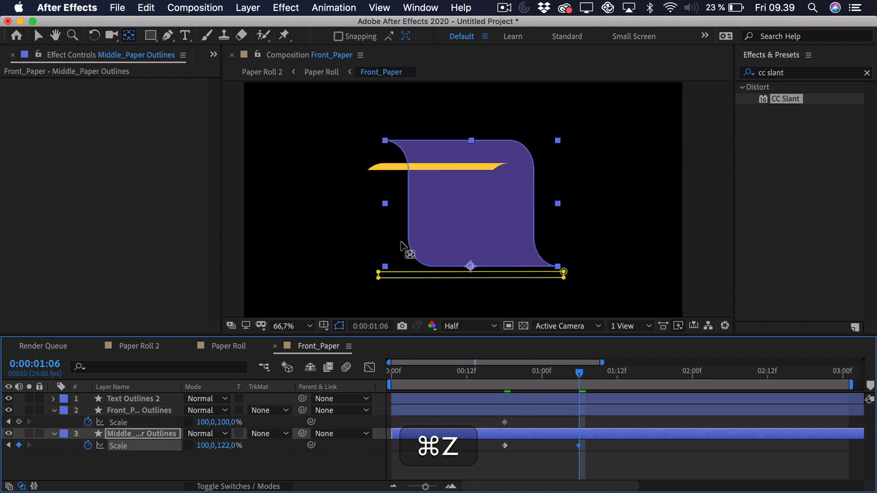
Step: Set the vertical scale of Front_Paper Outlines to 110% at 0:00:01:06 and check the stretch of both papers
mouse_move(227, 424)
left_mouse_down()
mouse_move(245, 422)
mouse_move(233, 422)
left_mouse_up()
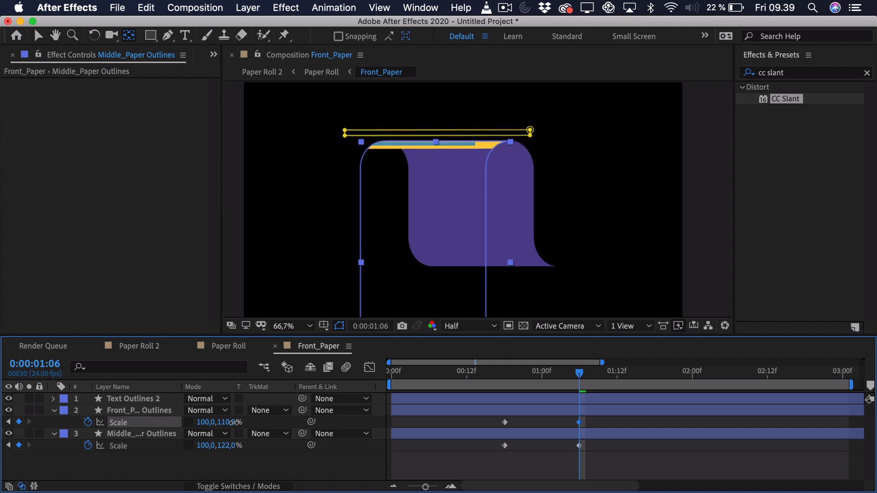
left_click(475, 459)
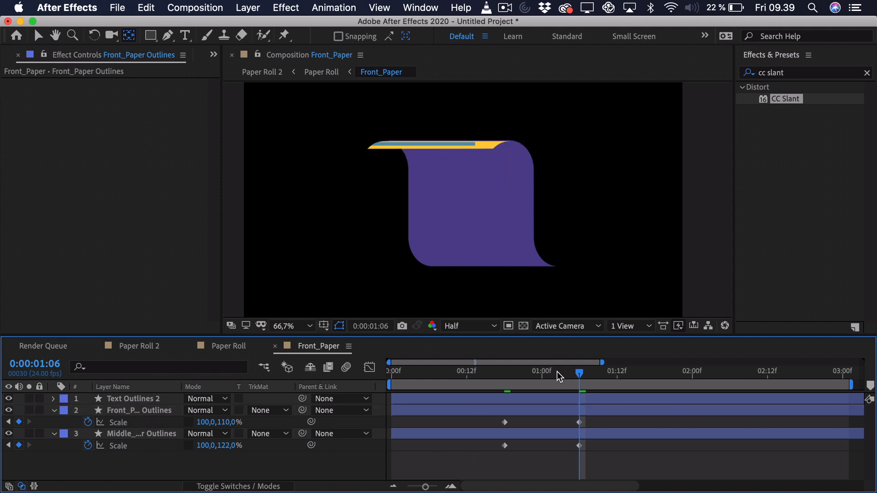
left_click_drag(523, 377, 586, 362)
key("space")
left_click_drag(482, 218, 475, 190)
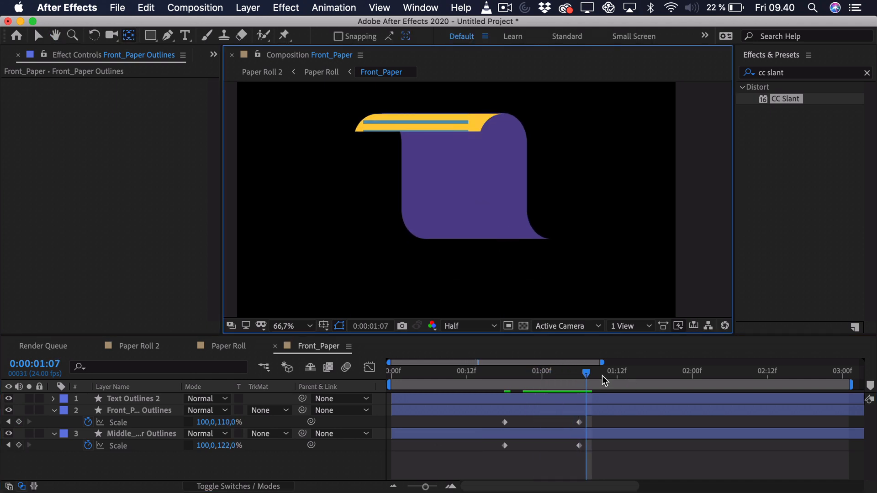
Step: At 0:00:01:18, set the vertical scale to 97% on Front_Paper Outlines and 93% on Middle_Paper Outlines
left_click_drag(602, 377, 654, 377)
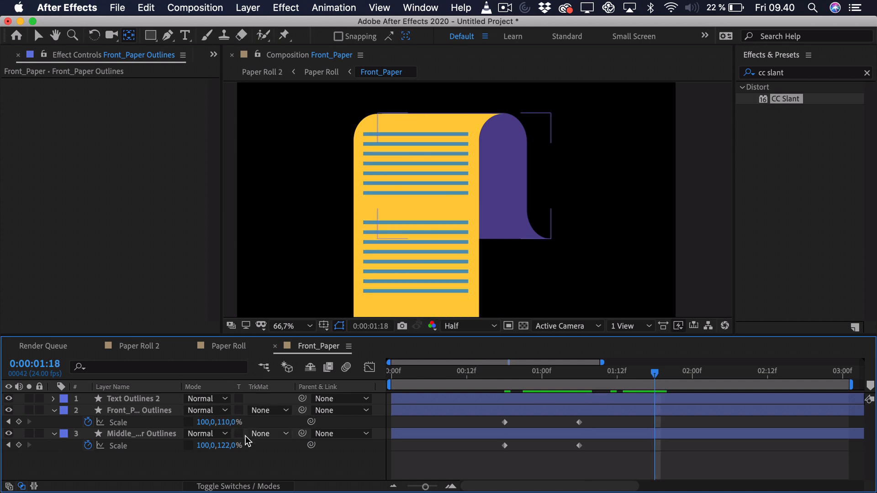
left_click_drag(232, 450, 258, 429)
left_click(528, 464)
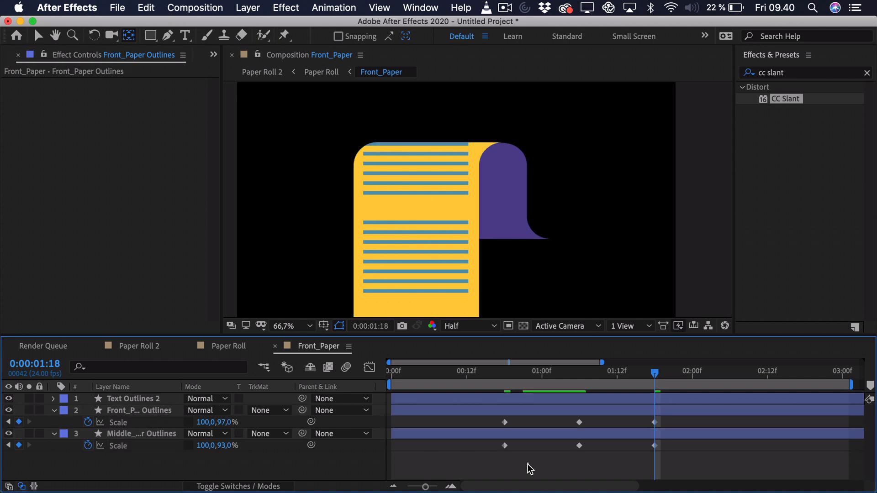
Step: Fine-tune the vertical scale of Middle_Paper Outlines at 0:00:01:18 to 93.2% to align its top with the front paper
left_click(225, 446)
key("super+Down")
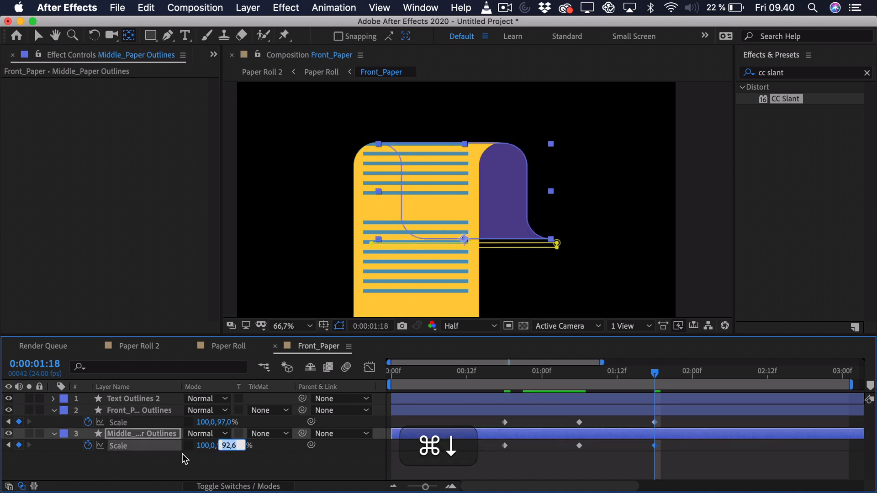
key("super+Up")
key("super+Up")
key("super+Up")
key("super+Up")
key("super+Up")
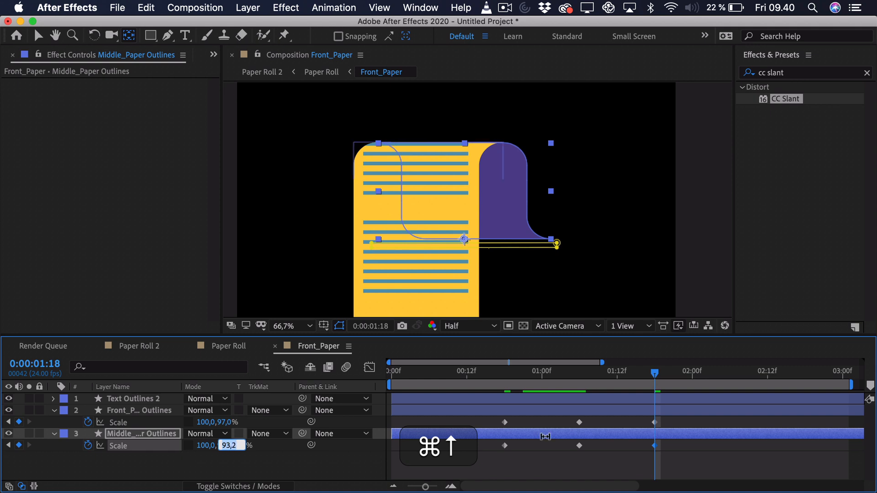
left_click(607, 445)
Step: At 0:00:02:01, set the vertical scale of both Front_Paper Outlines and Middle_Paper Outlines back to 100%
left_click_drag(663, 375, 698, 377)
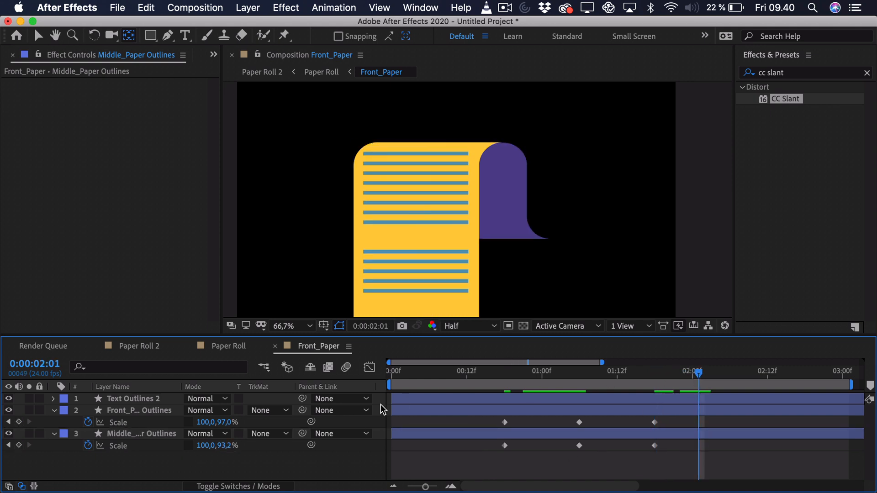
left_click(221, 423)
type("100")
key("Return")
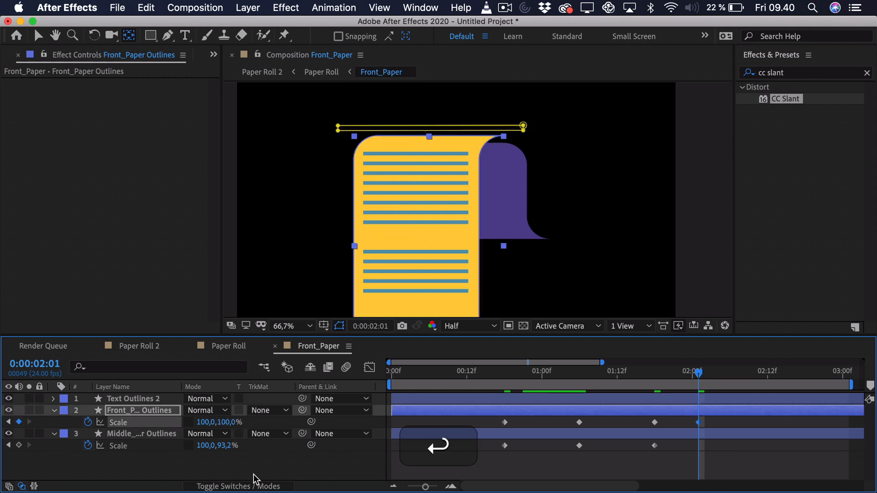
left_click(222, 445)
type("100")
key("Return")
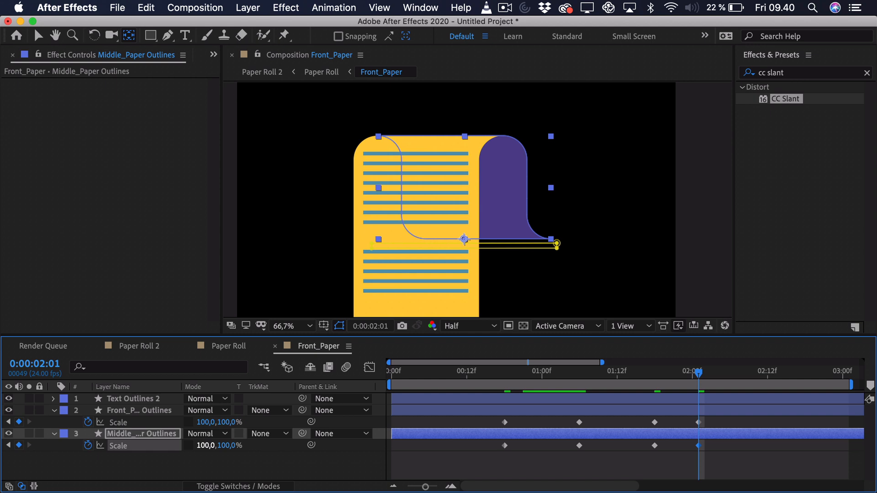
Step: Preview the stretch, select all Scale keyframes on both paper layers and apply Easy Ease
left_click_drag(488, 381, 705, 375)
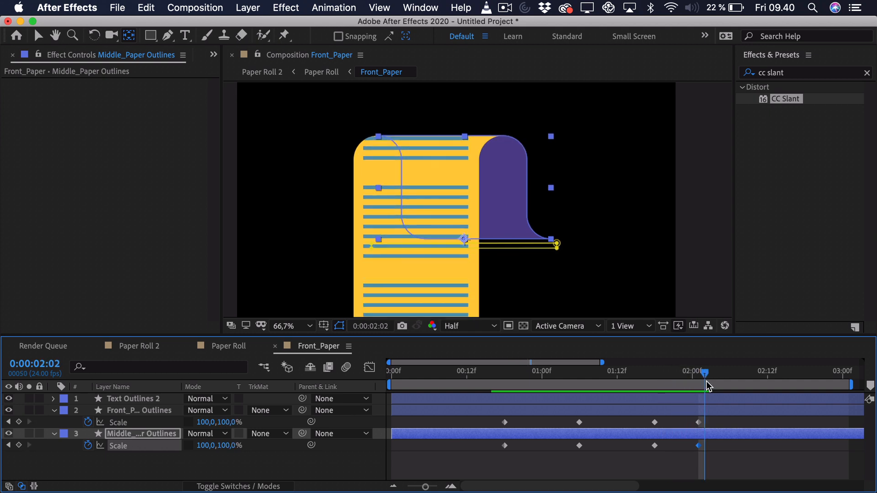
left_click_drag(710, 426, 434, 458)
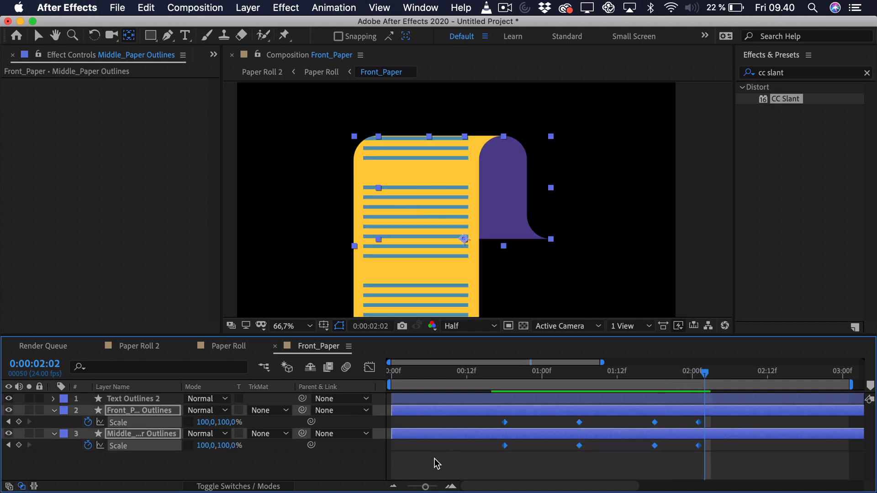
key("F9")
Step: Show the Scale value curves in the graph editor and raise the first keyframes' outgoing handles for a faster start
left_click(370, 368)
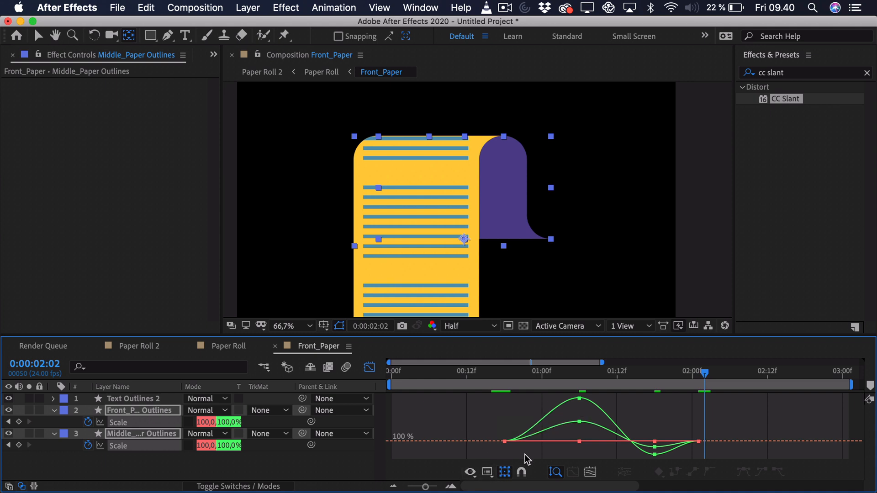
left_click(504, 441)
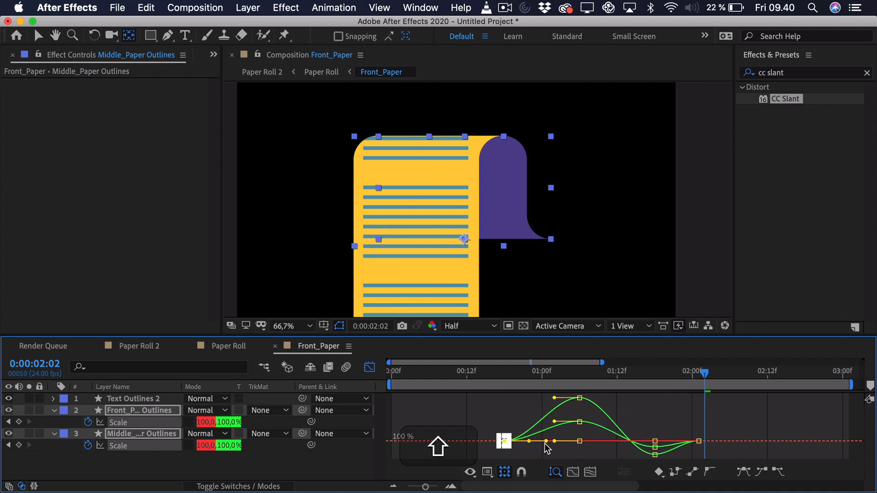
left_click(504, 441, "shift")
left_click(505, 441)
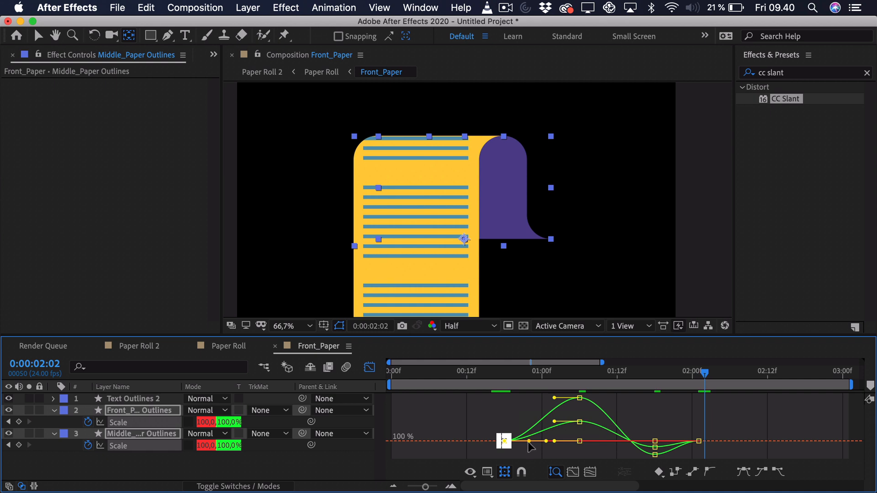
left_click_drag(529, 441, 513, 428)
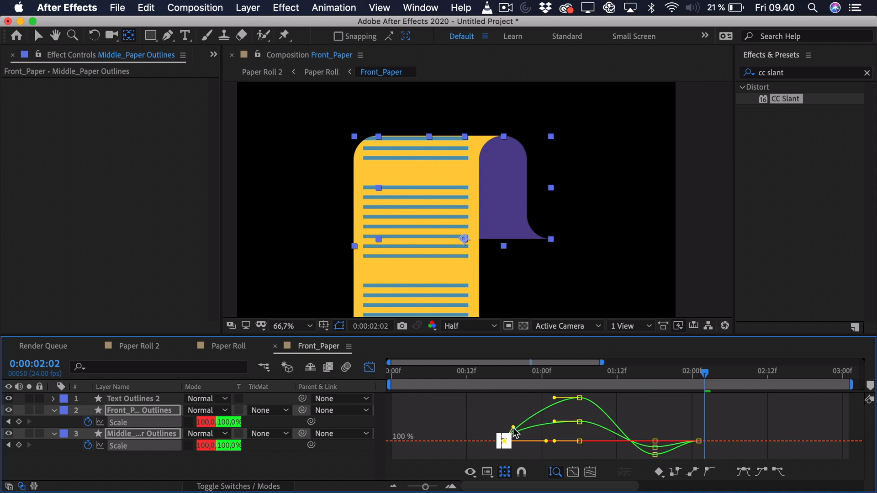
Step: Lengthen the influence handles on both sides of the Scale keyframes at the 0:00:01:06 peak and the 0:00:01:18 dip
left_click_drag(588, 448, 564, 415)
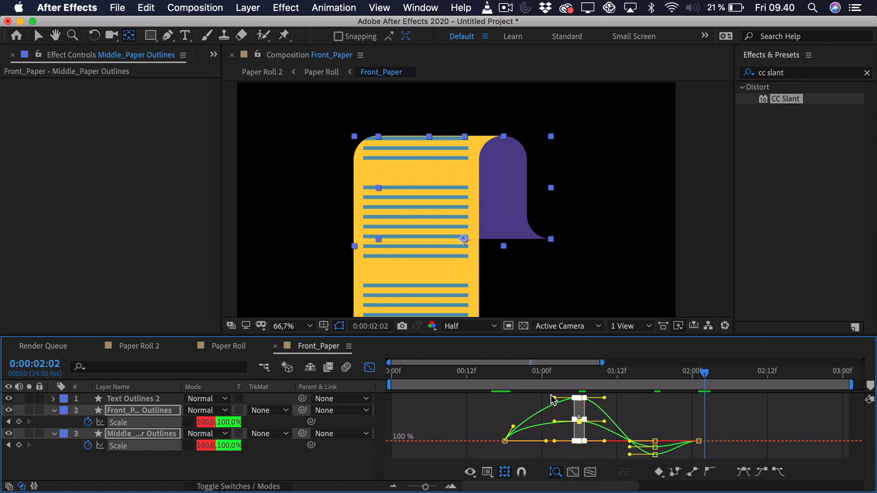
key("shift")
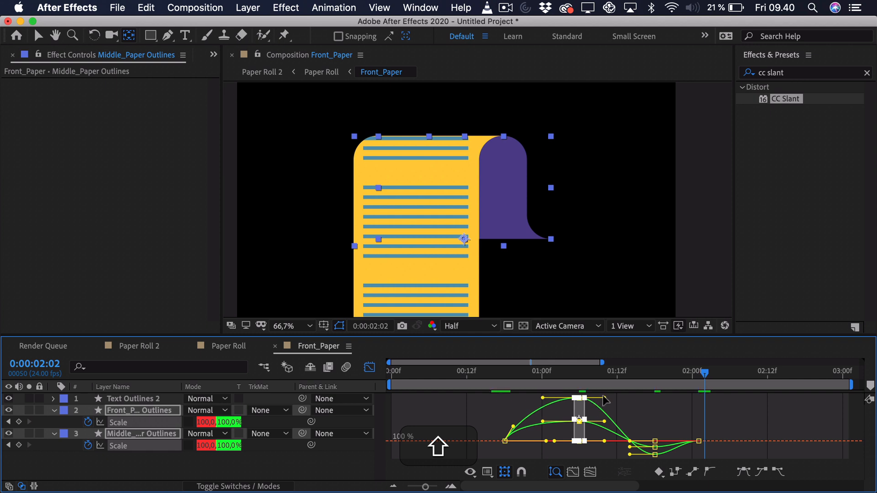
left_click_drag(604, 398, 616, 398)
left_click_drag(659, 426, 621, 455)
key("shift")
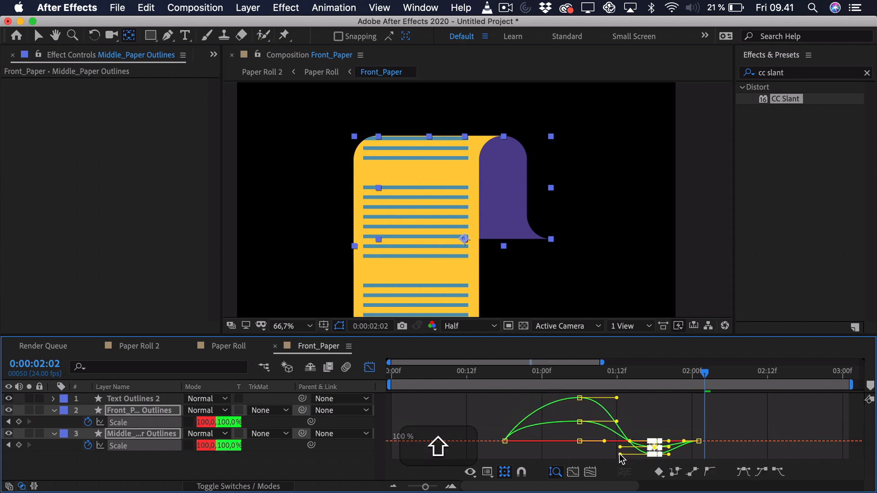
left_click_drag(675, 458, 674, 457)
Step: Check the handles of the first and last Scale keyframes and preview the unrolling from about 0:00:00:15
left_click(697, 441)
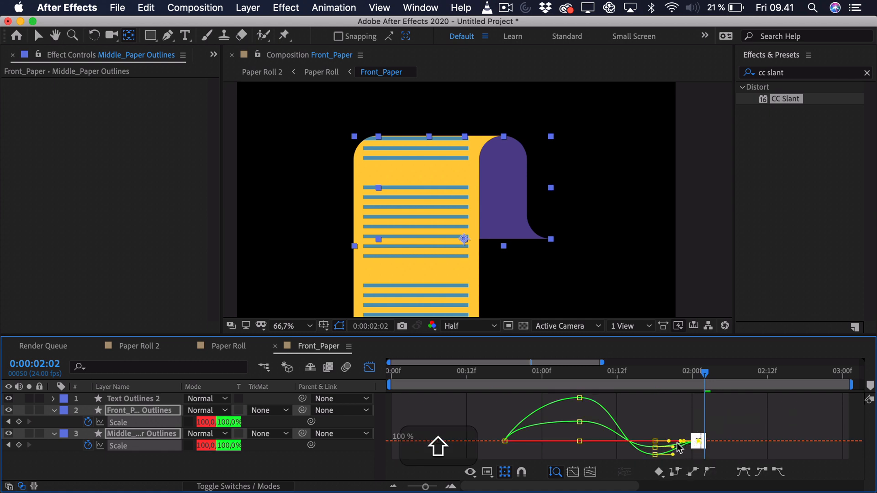
left_click_drag(578, 451, 556, 422)
left_click_drag(589, 458, 565, 431)
left_click(555, 452)
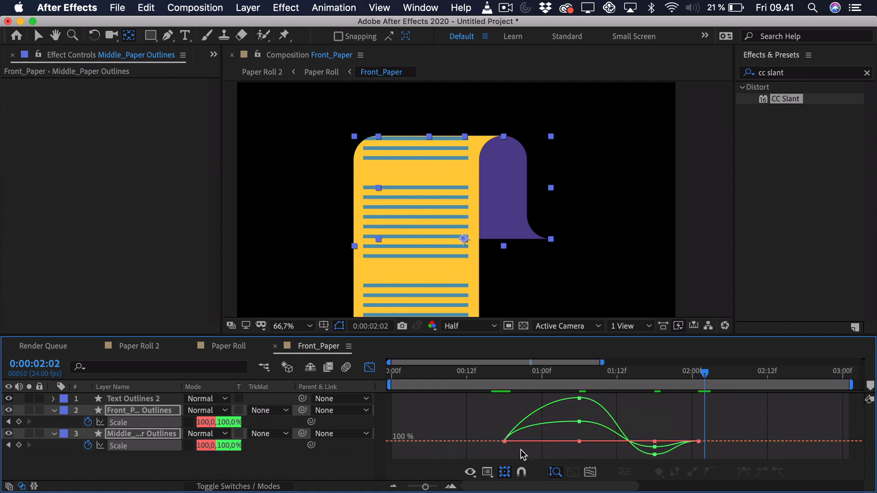
left_click(504, 441)
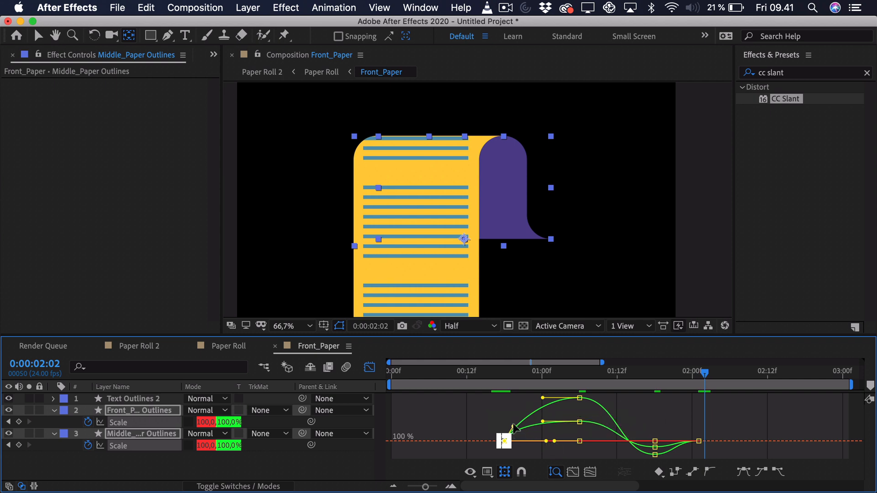
left_click(525, 429)
left_click_drag(509, 373, 486, 391)
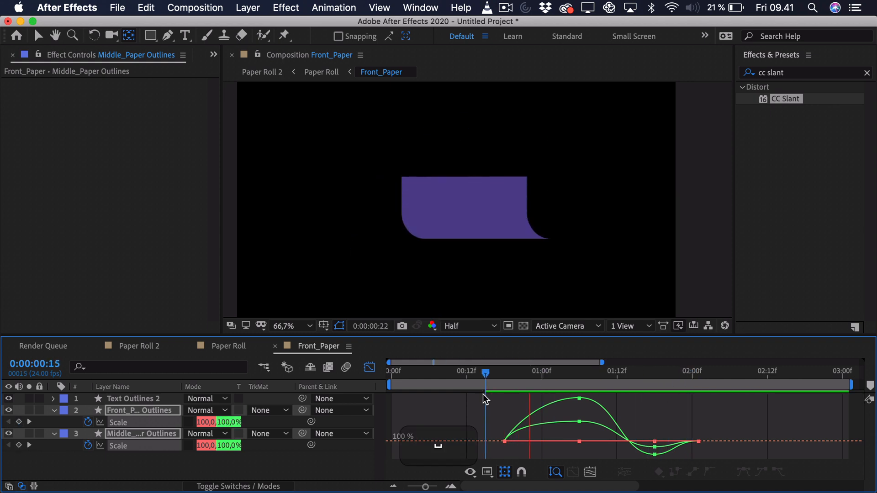
left_click(502, 375)
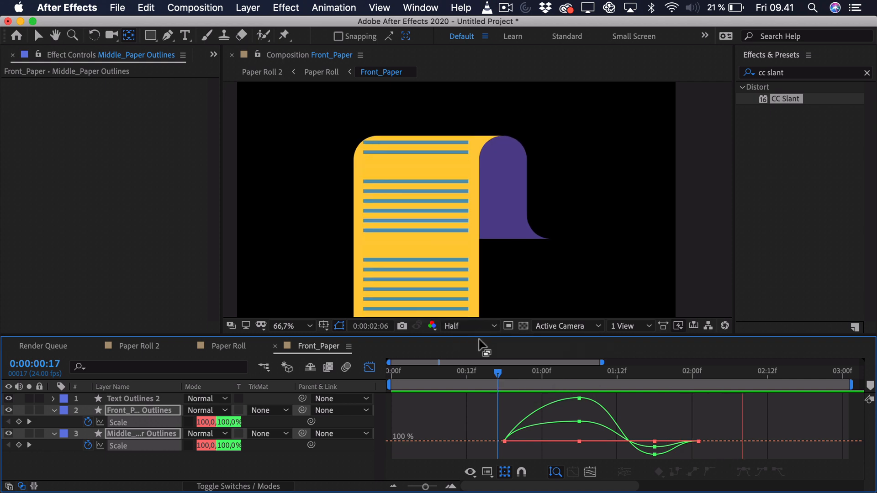
Step: Preview the eased stretch of the front and middle papers from about 0:00:00:19
left_click(512, 376)
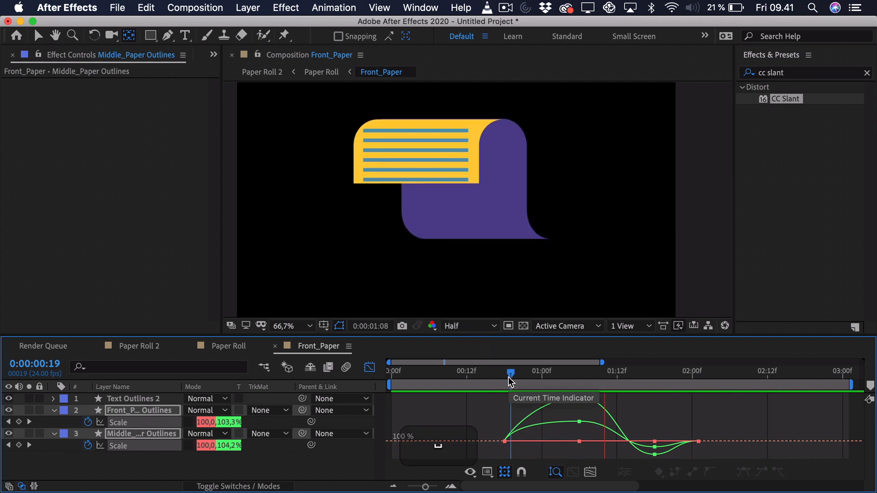
key("space")
key("space")
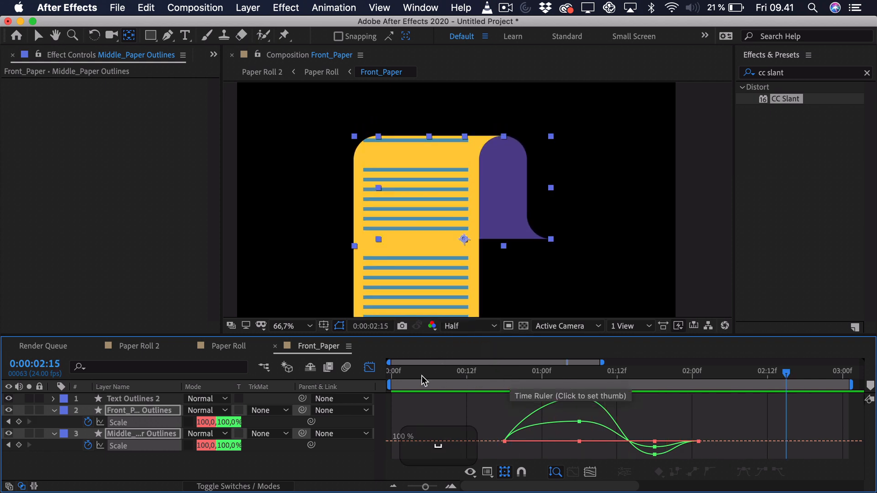
Step: Copy the 0:00:01:18 Scale keyframes of both paper layers to 0:00:02:06, each within its own layer
left_click(376, 370)
left_click_drag(426, 486, 419, 487)
left_click_drag(506, 486, 514, 486)
left_click(552, 377)
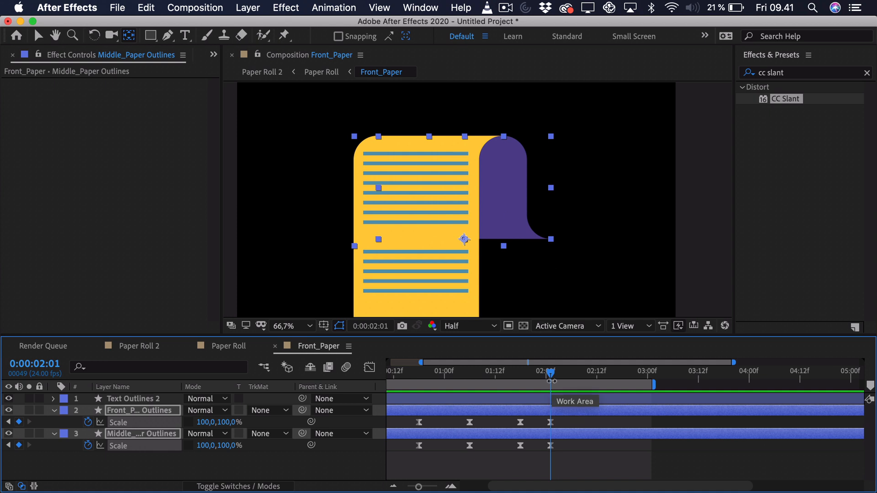
key("super")
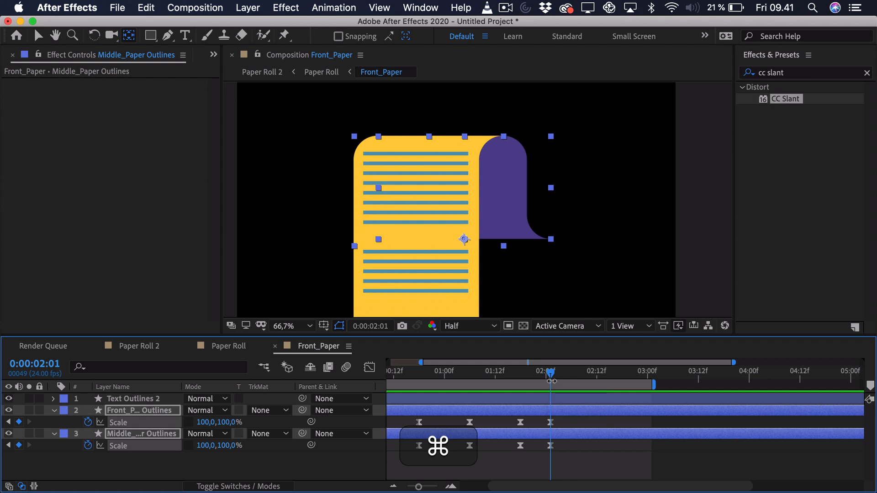
key("super+Right")
key("super+Right")
key("super+Right")
key("super+Right")
key("super+Right")
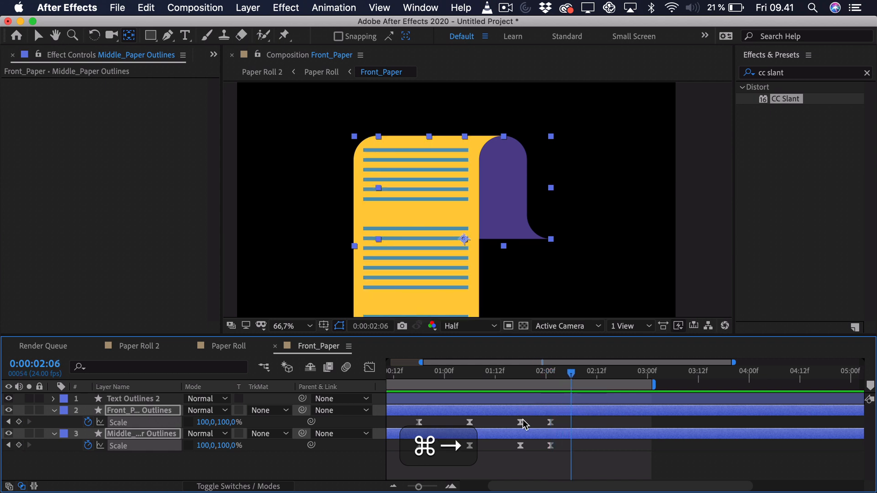
left_click(520, 422)
key("super+c")
key("super+v")
left_click(520, 446)
key("super+c")
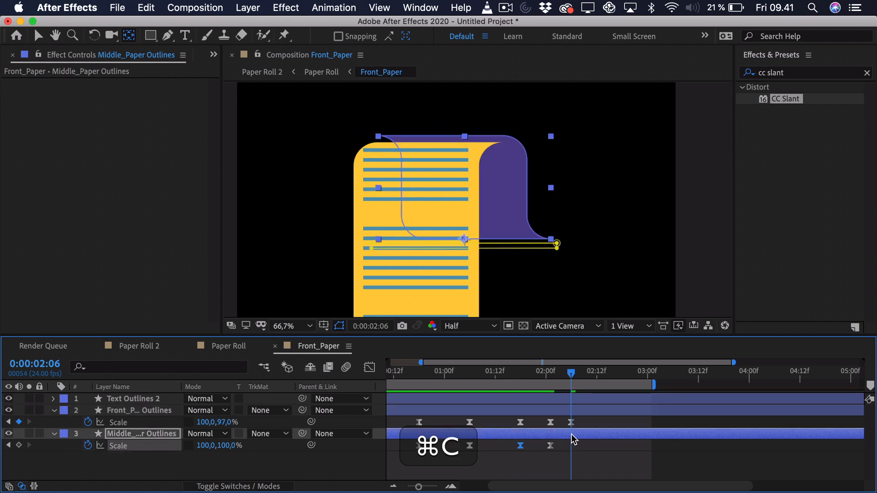
key("super+v")
Step: Copy the 0:00:02:01 Scale keyframes of both paper layers to 0:00:02:11, each within its own layer
mouse_move(562, 376)
left_mouse_down()
mouse_move(552, 377)
mouse_move(571, 378)
left_mouse_up()
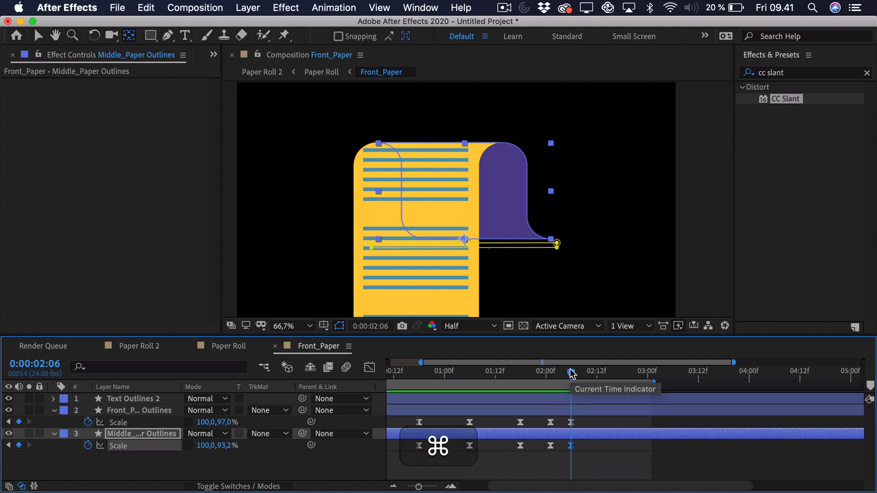
key("super+Right")
key("super+Right")
key("super+Right")
key("super+Right")
key("super+Right")
left_click(550, 422)
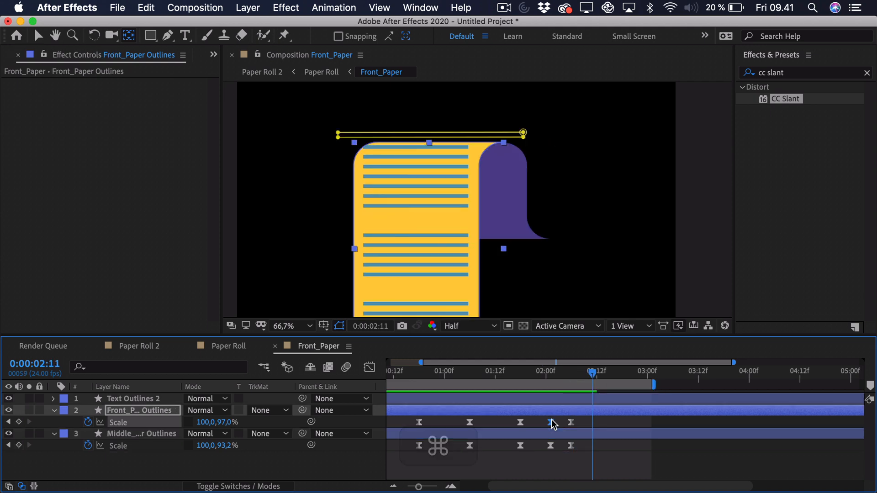
key("super+c")
key("super+v")
left_click(550, 445)
key("super+c")
key("super+v")
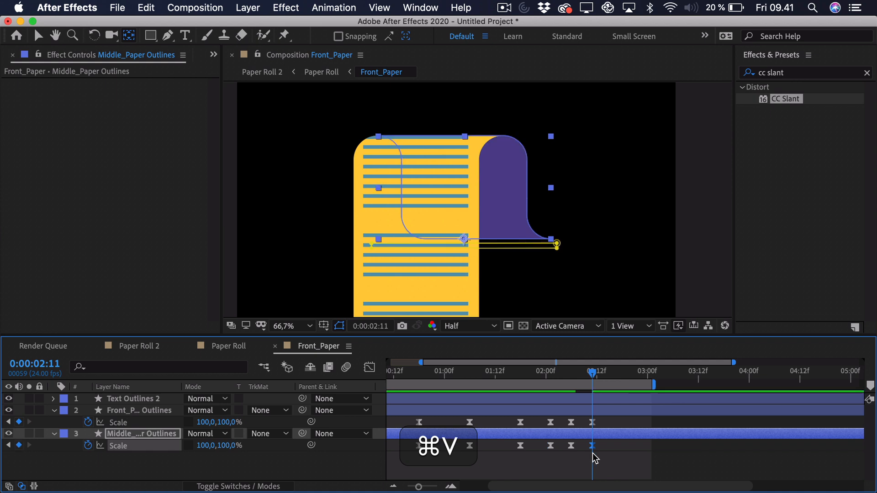
Step: Copy the front paper's Scale keyframes from 0:00:02:01 to 0:00:02:11 and paste them end to end until about 0:00:05:09
key("v")
mouse_move(626, 417)
left_mouse_down()
mouse_move(622, 424)
mouse_move(540, 430)
left_mouse_up()
key("super+c")
key("super+v")
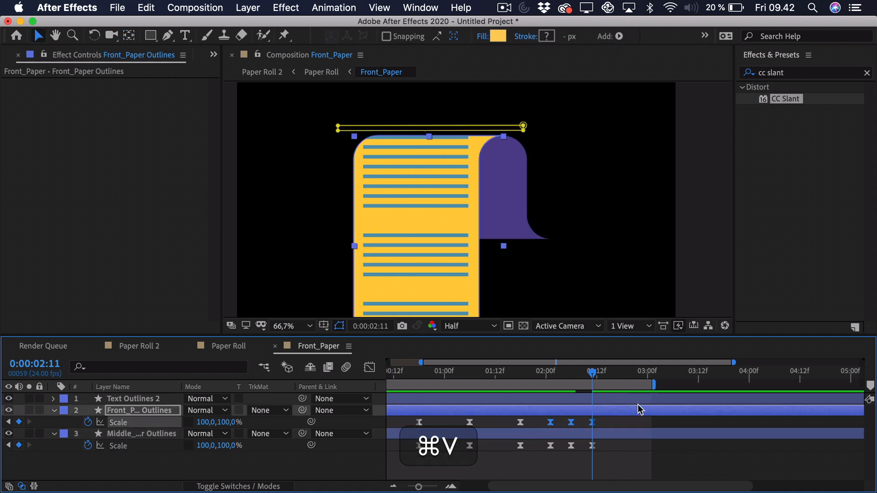
key("shift+super+v")
left_click_drag(645, 374, 846, 378)
key("shift+super+v")
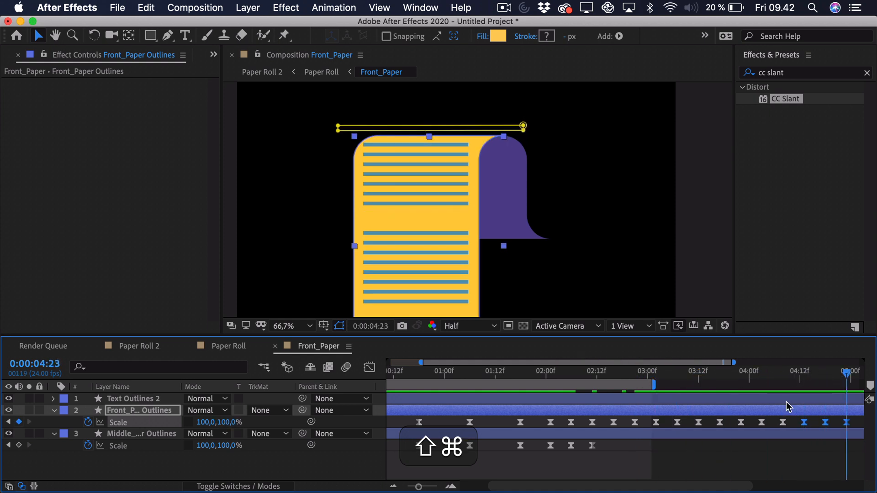
key("shift+super+v")
Step: Copy the middle paper's Scale keyframes from 0:00:02:01 to 0:00:02:11 and paste them end to end until about 0:00:04:23
left_click(593, 465)
left_click_drag(602, 453, 541, 439)
key("super+c")
left_click_drag(593, 373, 808, 376)
key("shift+super+v")
key("shift+super+v")
key("shift+super+v")
key("shift+super+v")
key("shift+super+v")
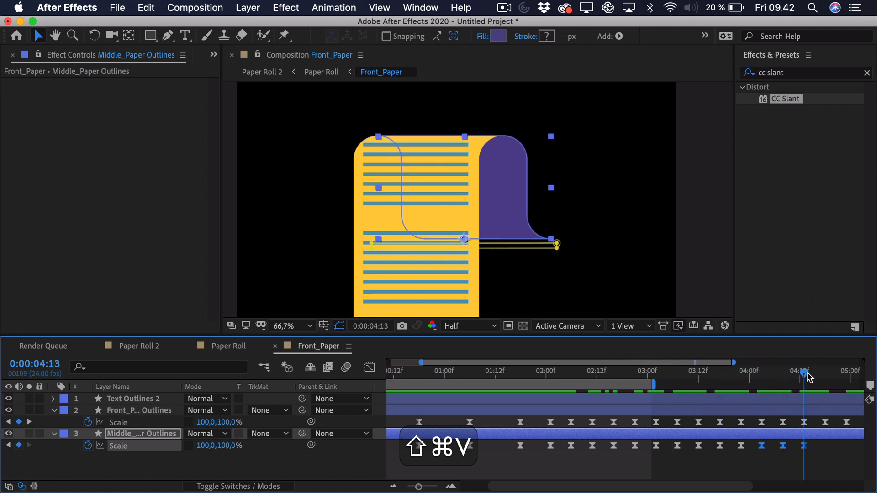
left_click_drag(418, 486, 417, 485)
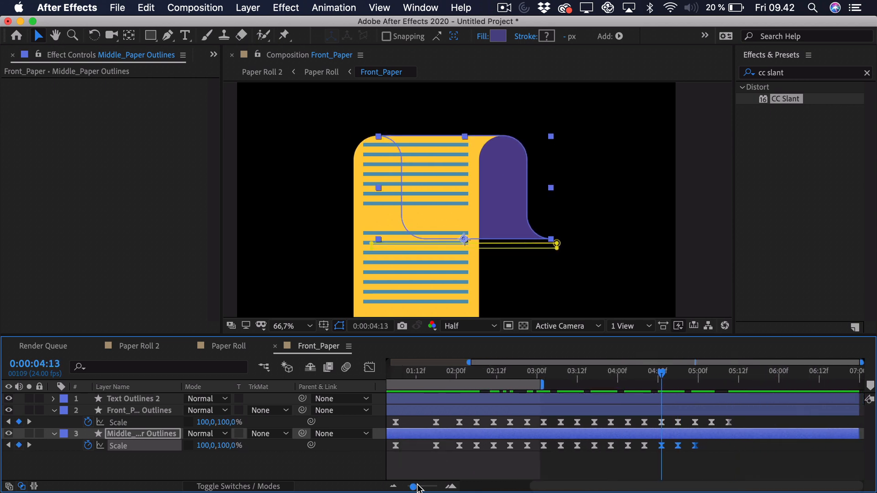
Step: Preview the repeating bounce in the Paper Roll composition from the beginning
left_click(436, 374)
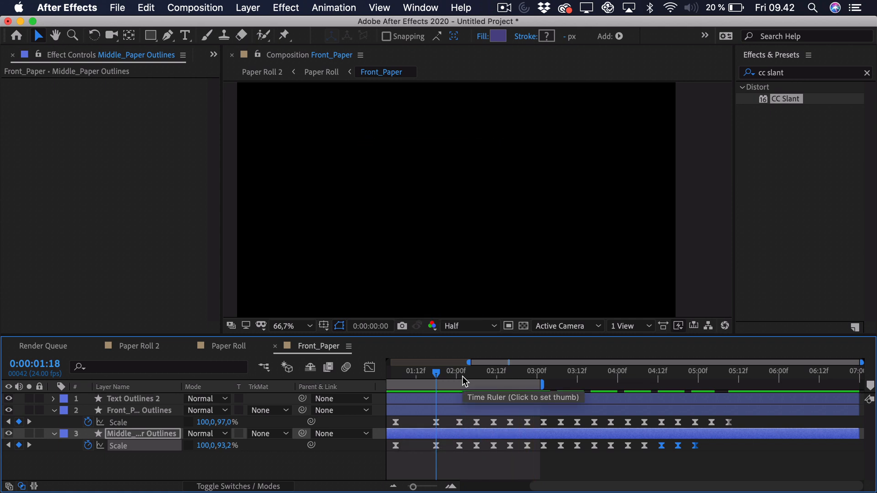
left_click(223, 347)
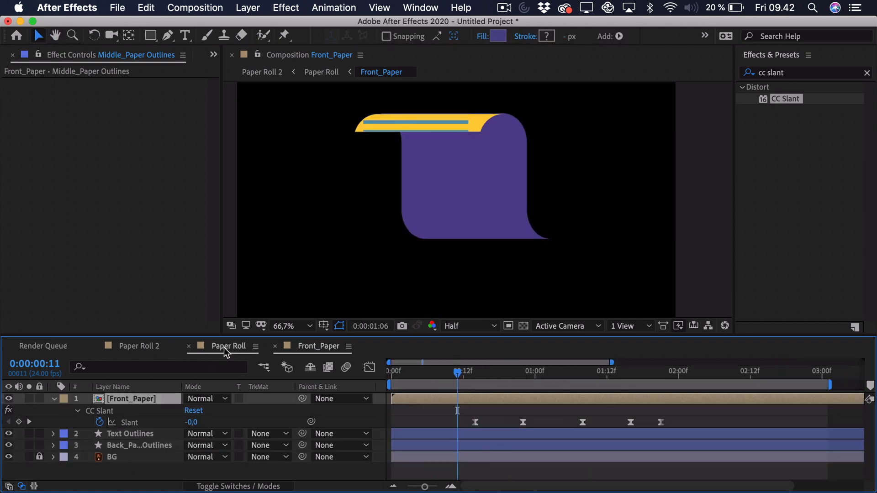
key("Home")
key("space")
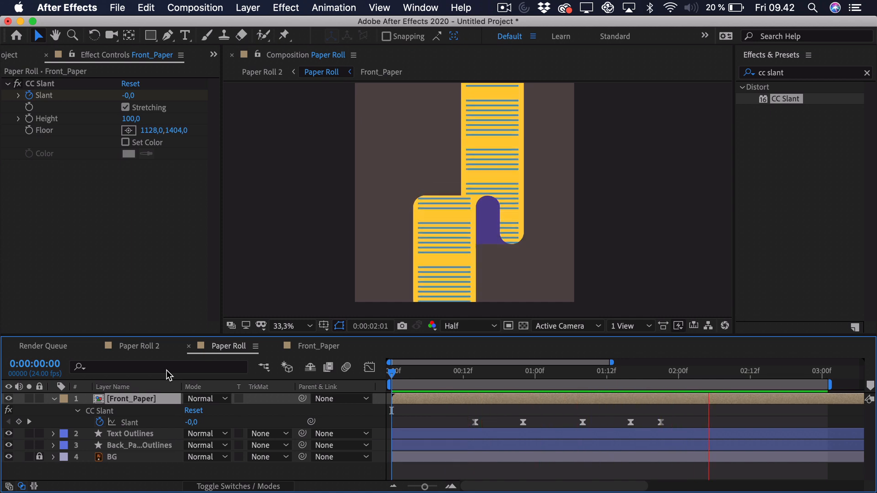
key("space")
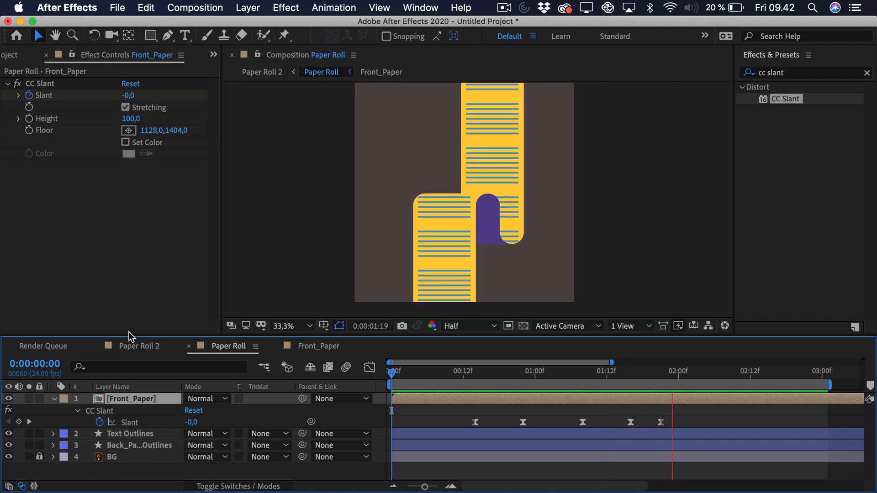
key("space")
Step: In the Front_Paper composition, select the repeated Scale keyframes on both paper layers from 0:00:02:06 onward and apply Easy Ease
left_click(318, 346)
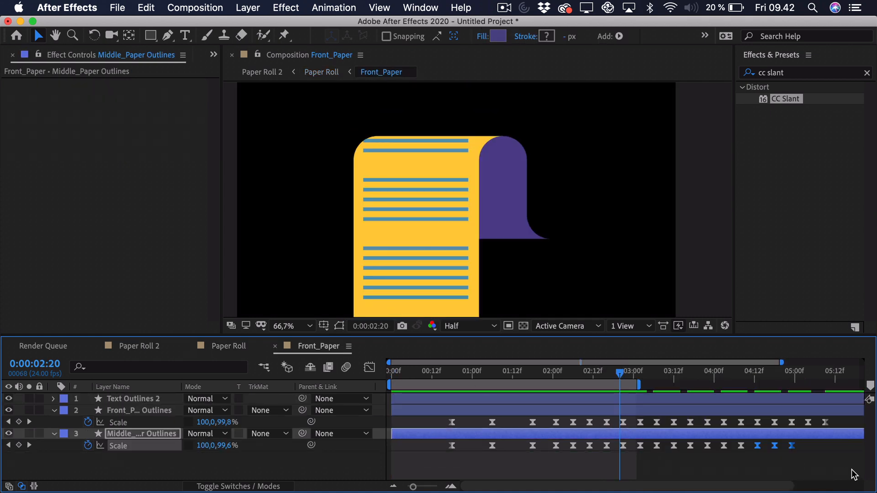
left_click_drag(839, 461, 568, 416)
left_click(368, 368)
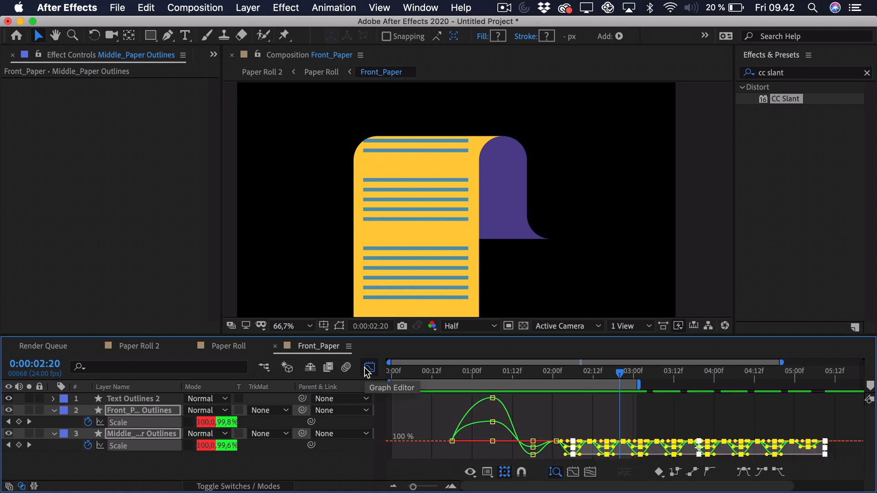
left_click(369, 369)
key("F9")
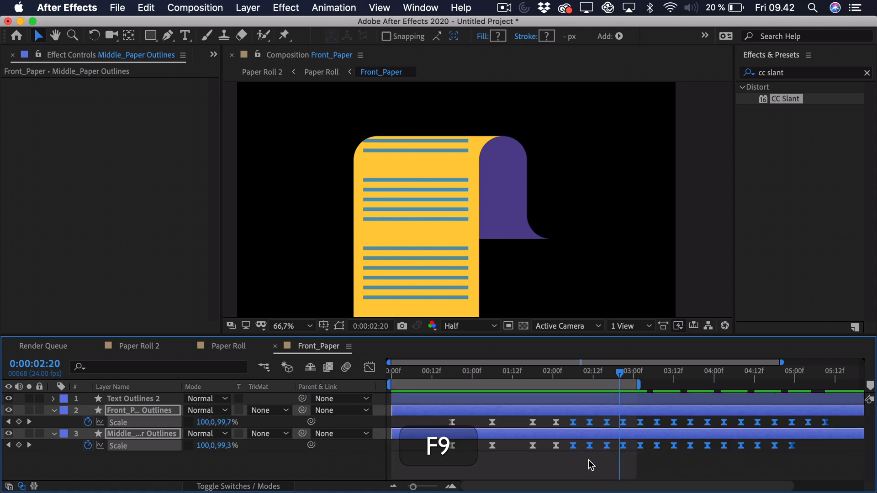
Step: Add an adjustment layer above all layers in the Paper Roll composition and name it Wave Warp
left_click(228, 347)
left_click(412, 406)
left_click_drag(409, 376, 467, 383)
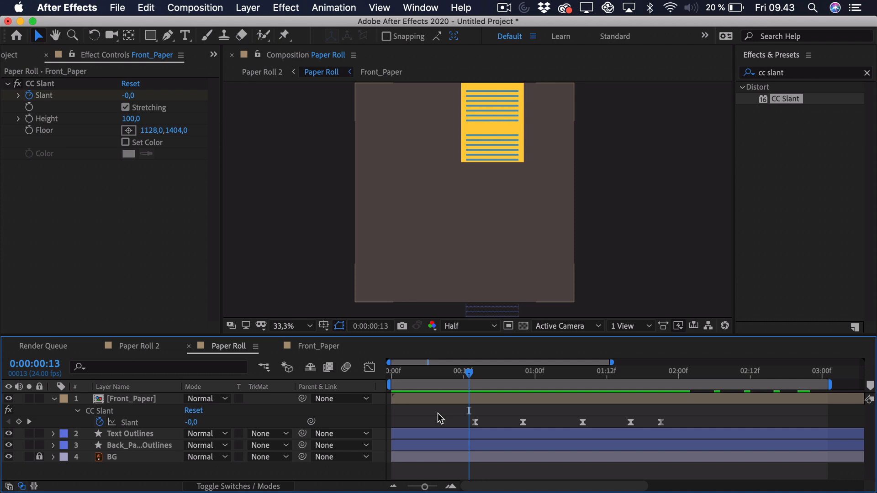
left_click(247, 6)
mouse_move(271, 30)
left_click(445, 106)
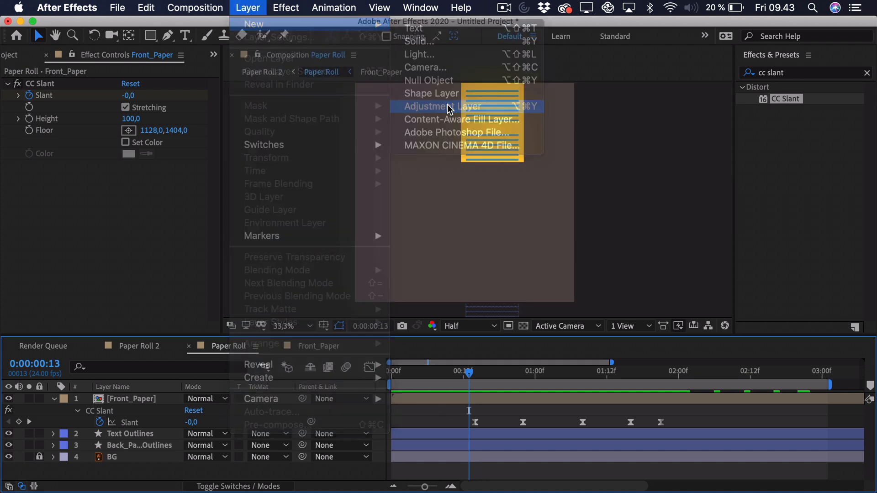
key("Return")
type("Wave w")
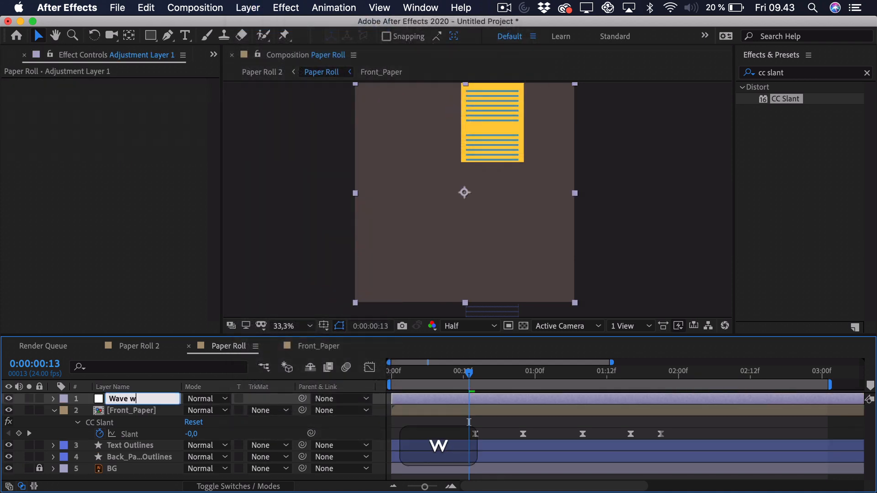
key("BackSpace")
type("Warp")
key("Return")
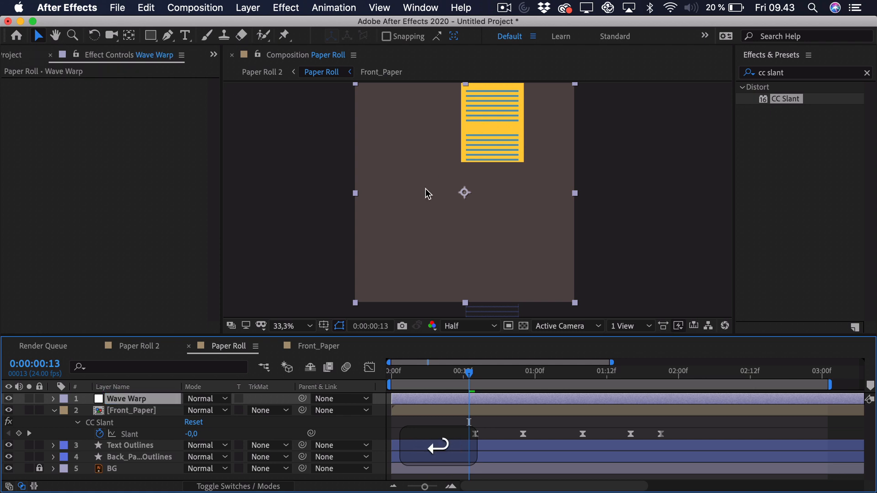
Step: Move the BG layer out of the Paper Roll composition into Paper Roll 2, beneath the Paper Roll layer
left_click(114, 457)
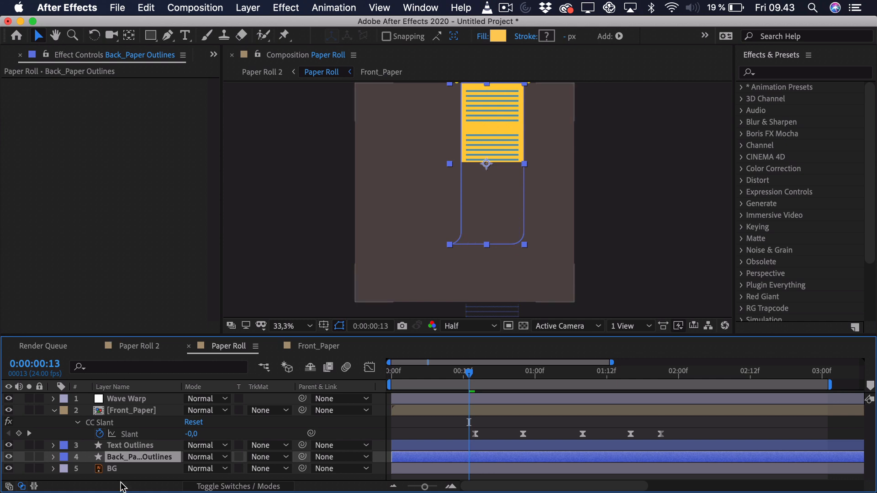
left_click(112, 468)
key("super+x")
left_click(140, 347)
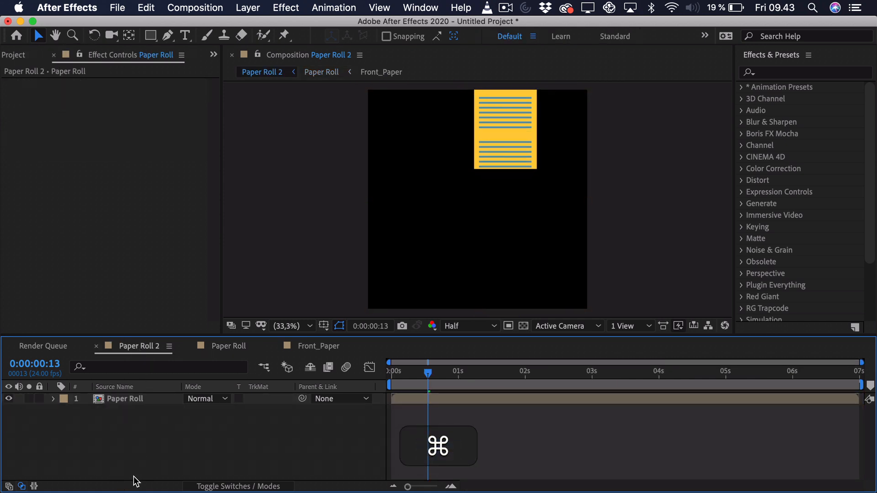
key("super+v")
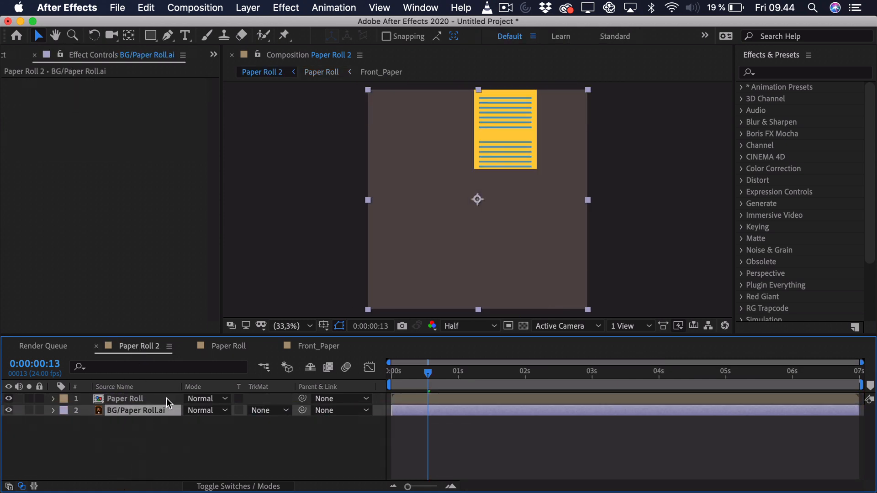
Step: Find the Wave Warp effect and apply it to the Wave Warp adjustment layer in the Paper Roll composition
left_click(228, 345)
left_click(123, 403)
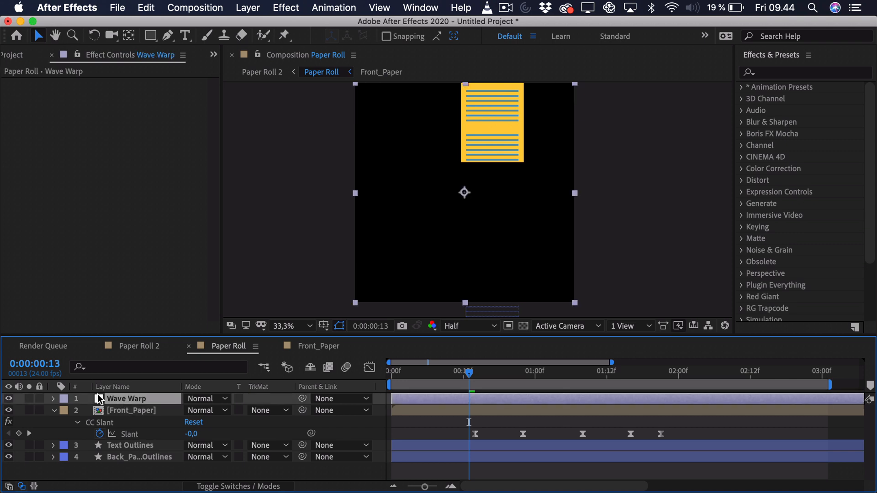
left_click(772, 72)
type("wav")
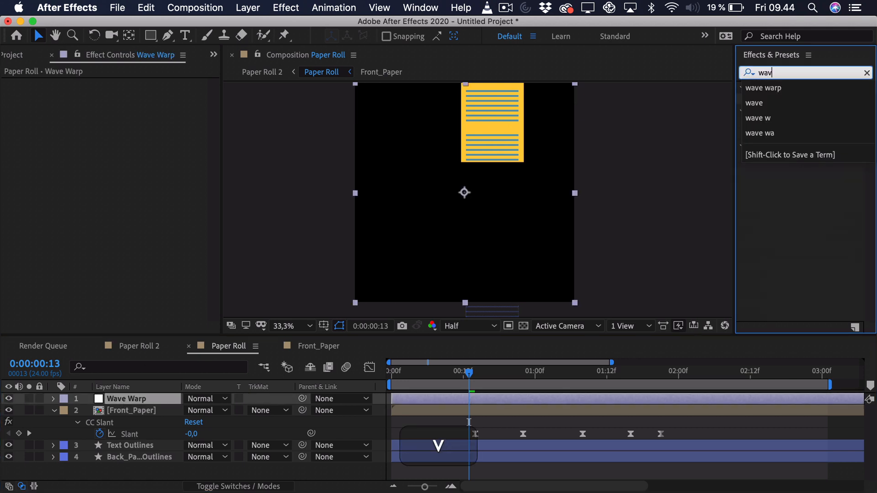
type("e warp")
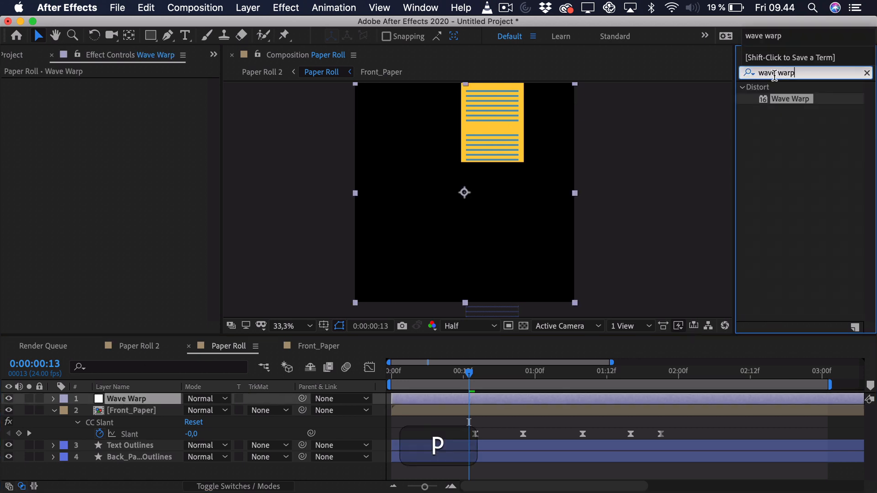
left_click_drag(785, 102, 500, 177)
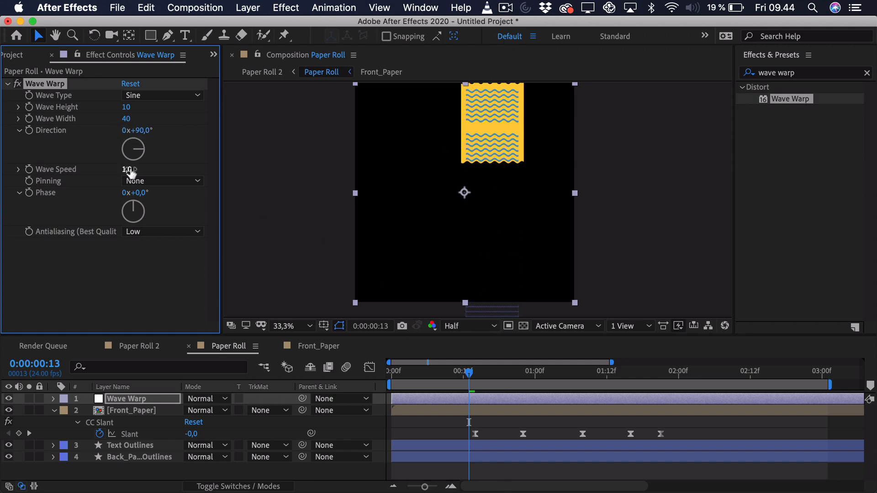
Step: Set the Wave Warp direction to 180° so the waves run along the paper's vertical edges
left_click_drag(133, 158, 135, 165)
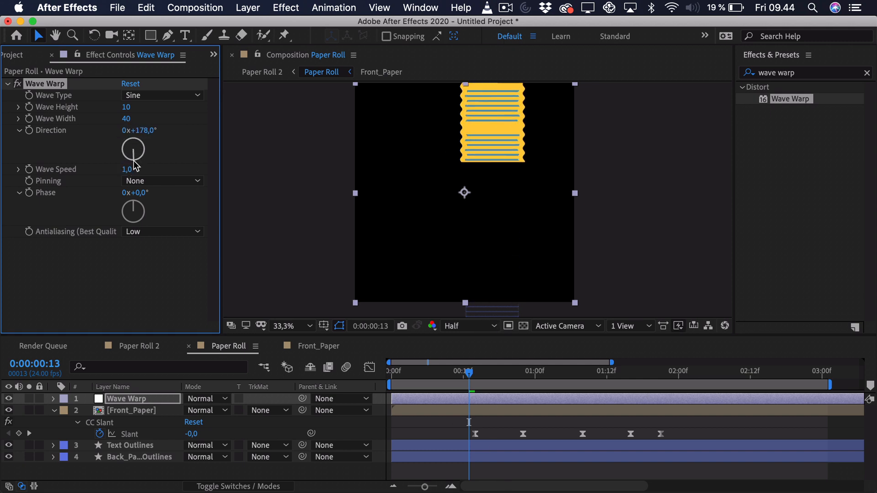
left_click(144, 128)
type("180")
key("Return")
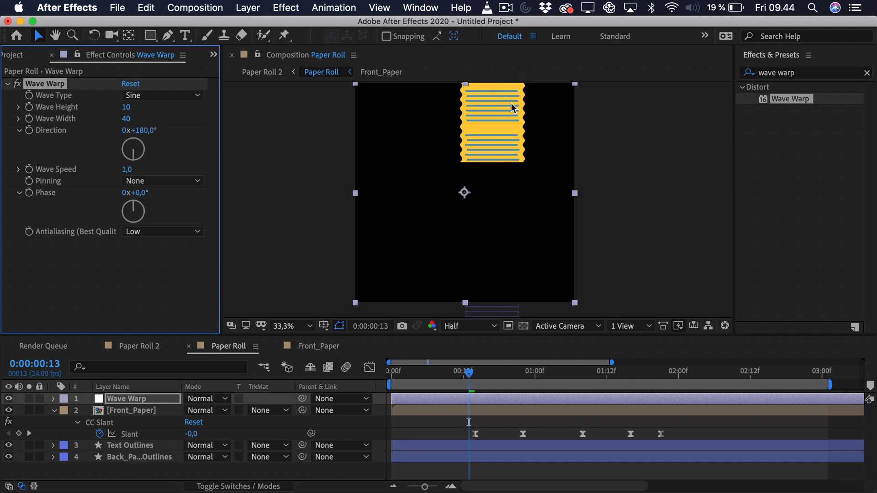
Step: Set the Wave Warp's wave width to 500 and scrub through the paper animation to check the ripple
left_click_drag(474, 372, 547, 372)
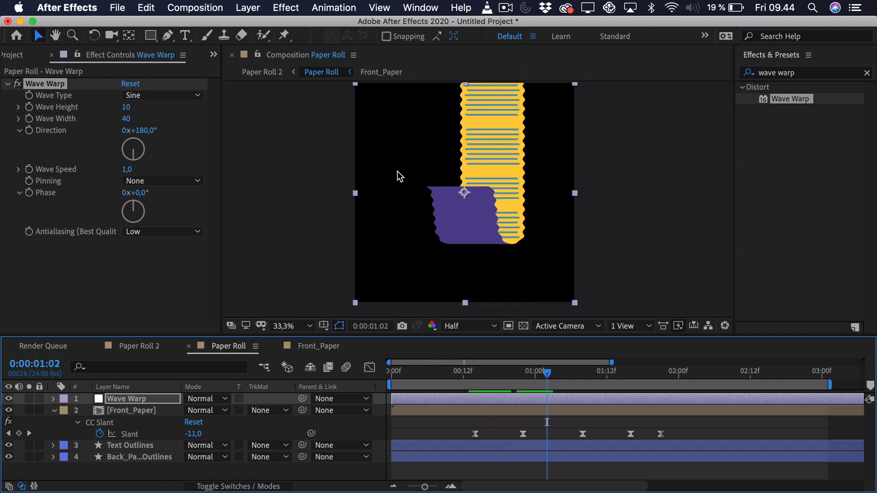
left_click_drag(206, 131, 346, 119)
left_click(131, 118)
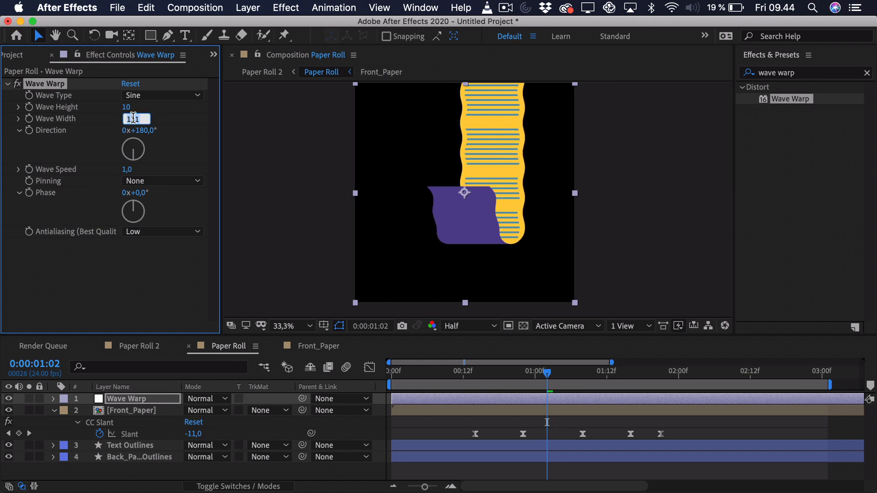
type("500")
key("Return")
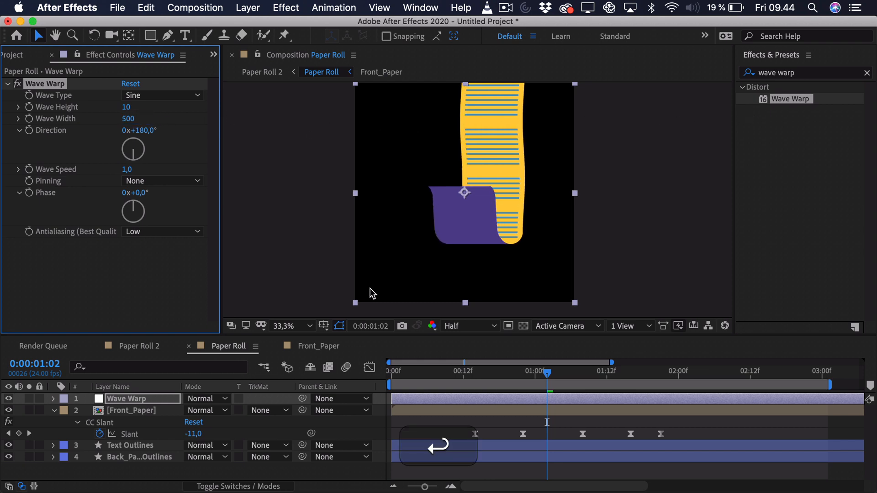
left_click(446, 398)
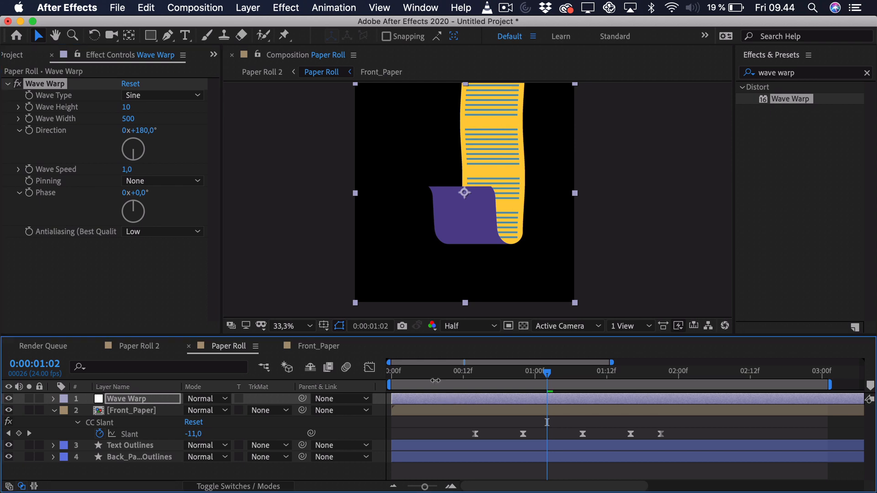
left_click_drag(450, 372, 530, 378)
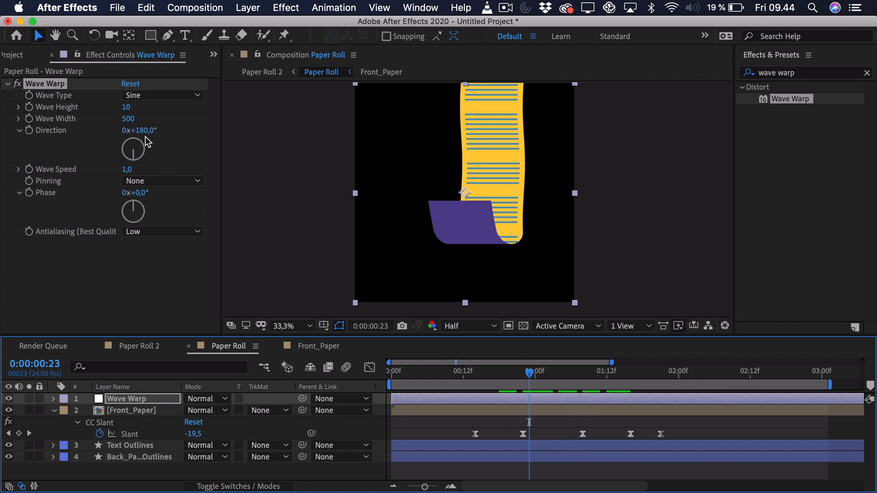
Step: Set the Wave Warp's wave height to 3 and preview the Paper Roll animation from the first frame
left_click(127, 108)
left_click(126, 112)
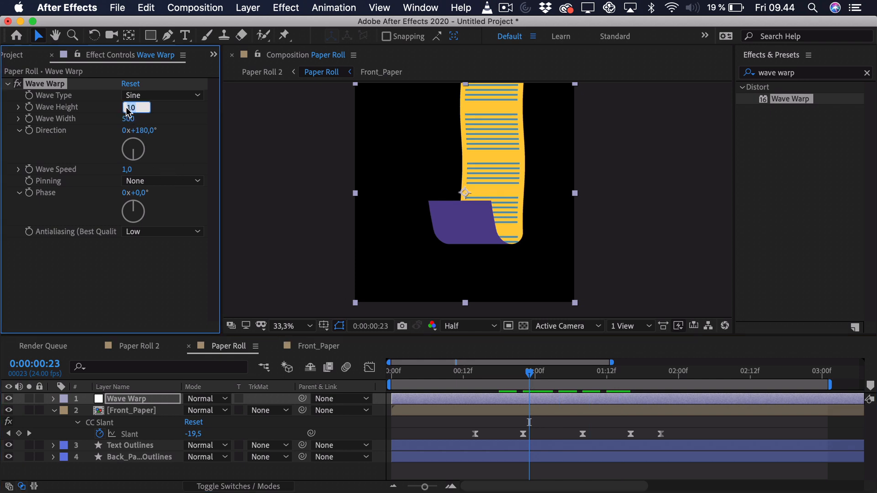
type("3")
key("Return")
left_click_drag(486, 378, 648, 398)
key("Home")
key("space")
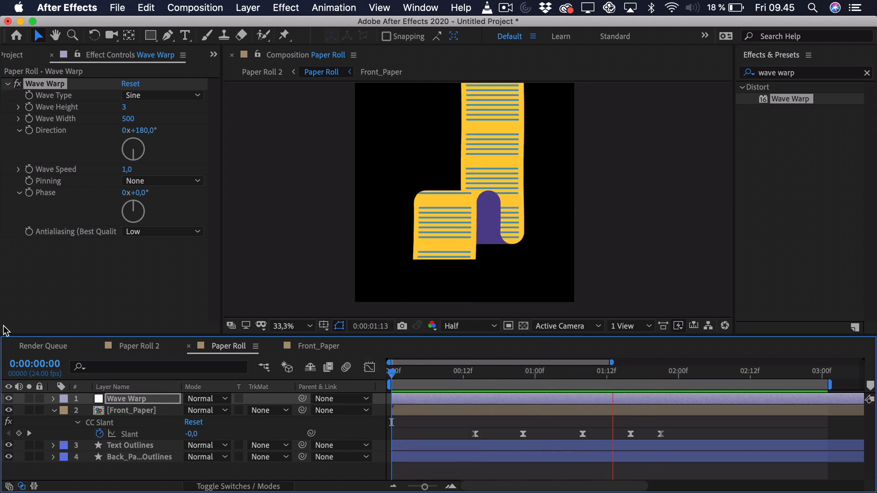
key("space")
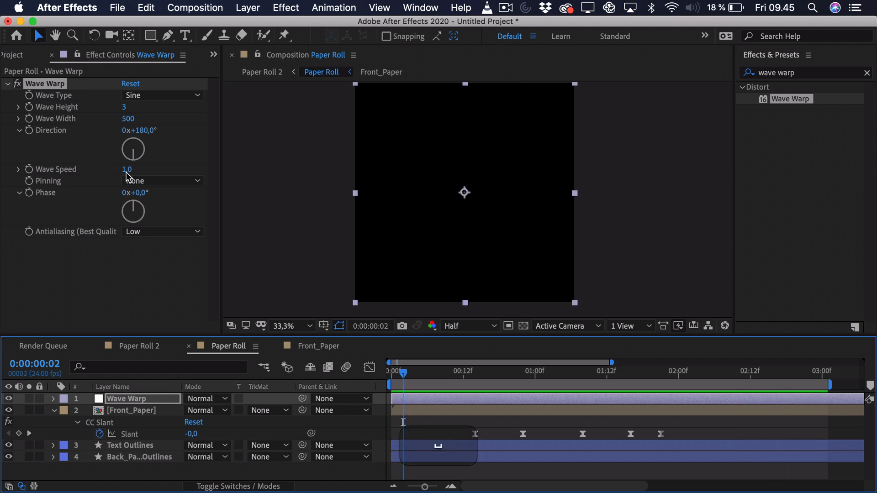